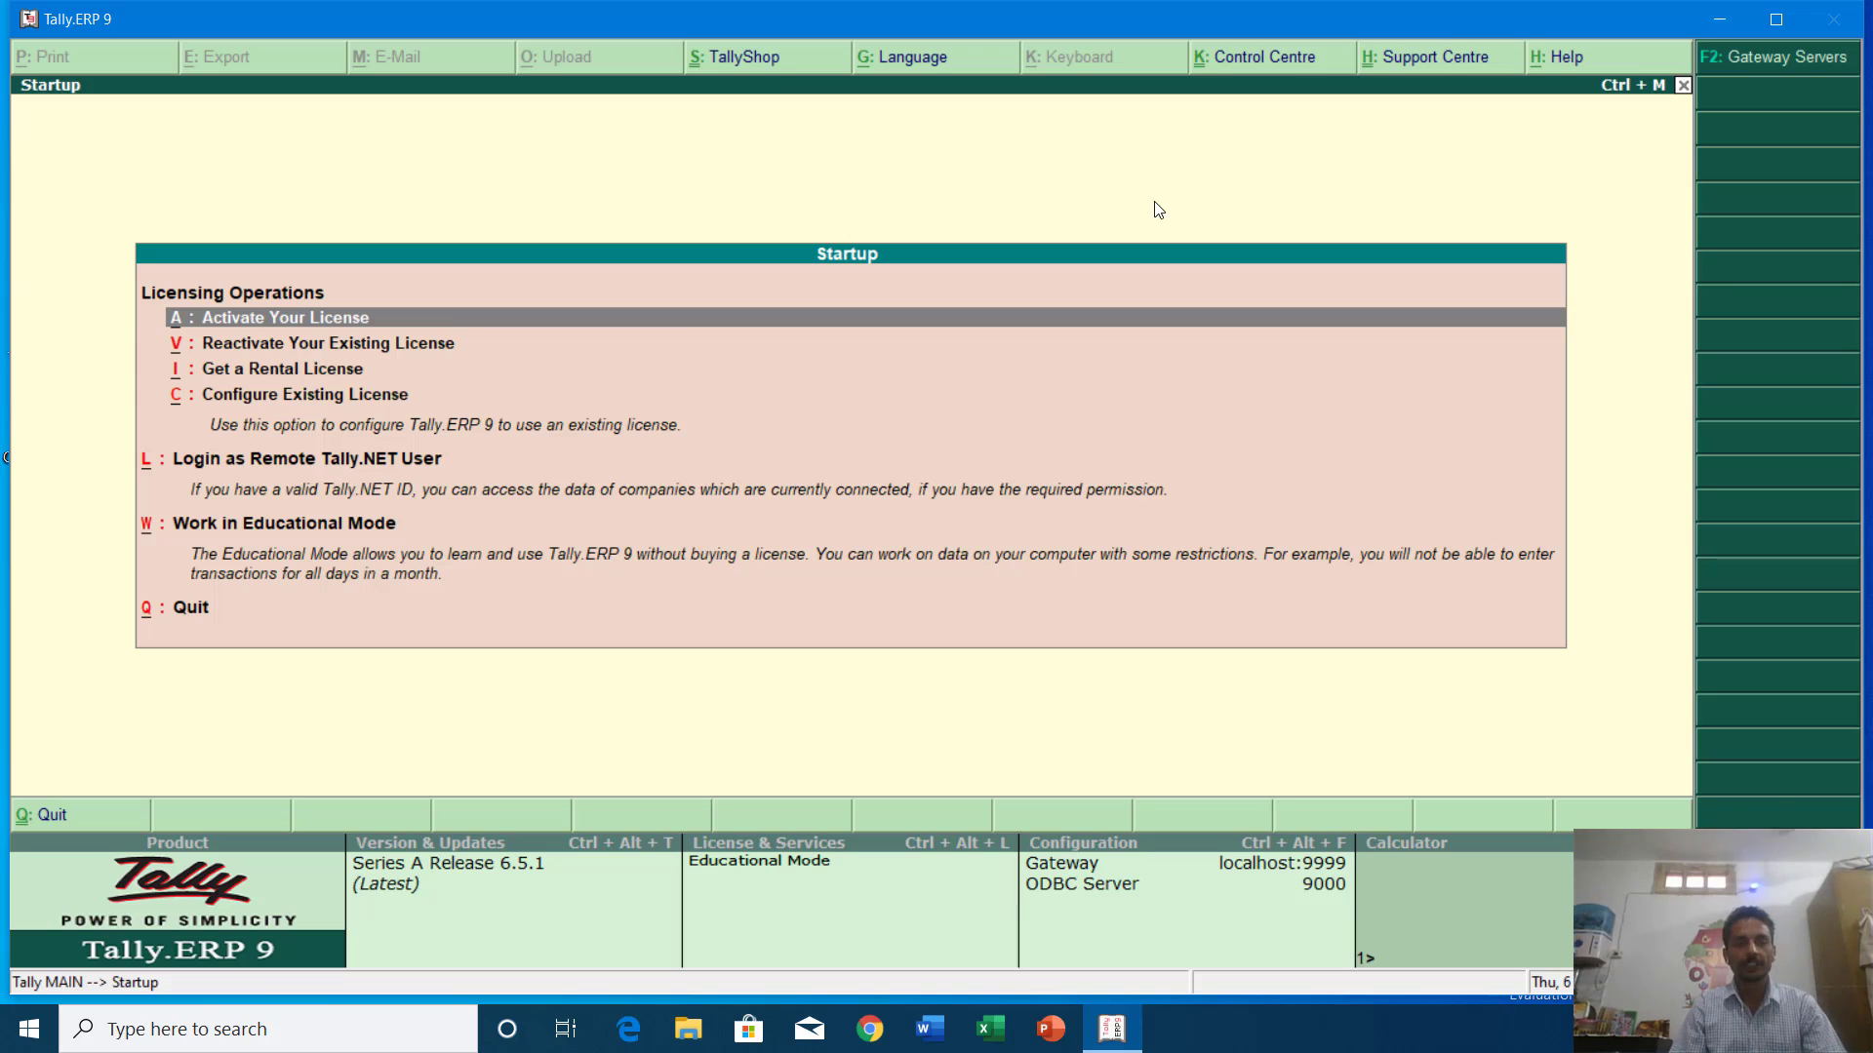
Choose 'Work in Educational Mode' on the Tally startup screen to reach Gateway of Tally.
{"action": "key", "text": "Down"}
{"action": "key", "text": "Down"}
{"action": "key", "text": "Down"}
{"action": "key", "text": "Down"}
{"action": "key", "text": "Down"}
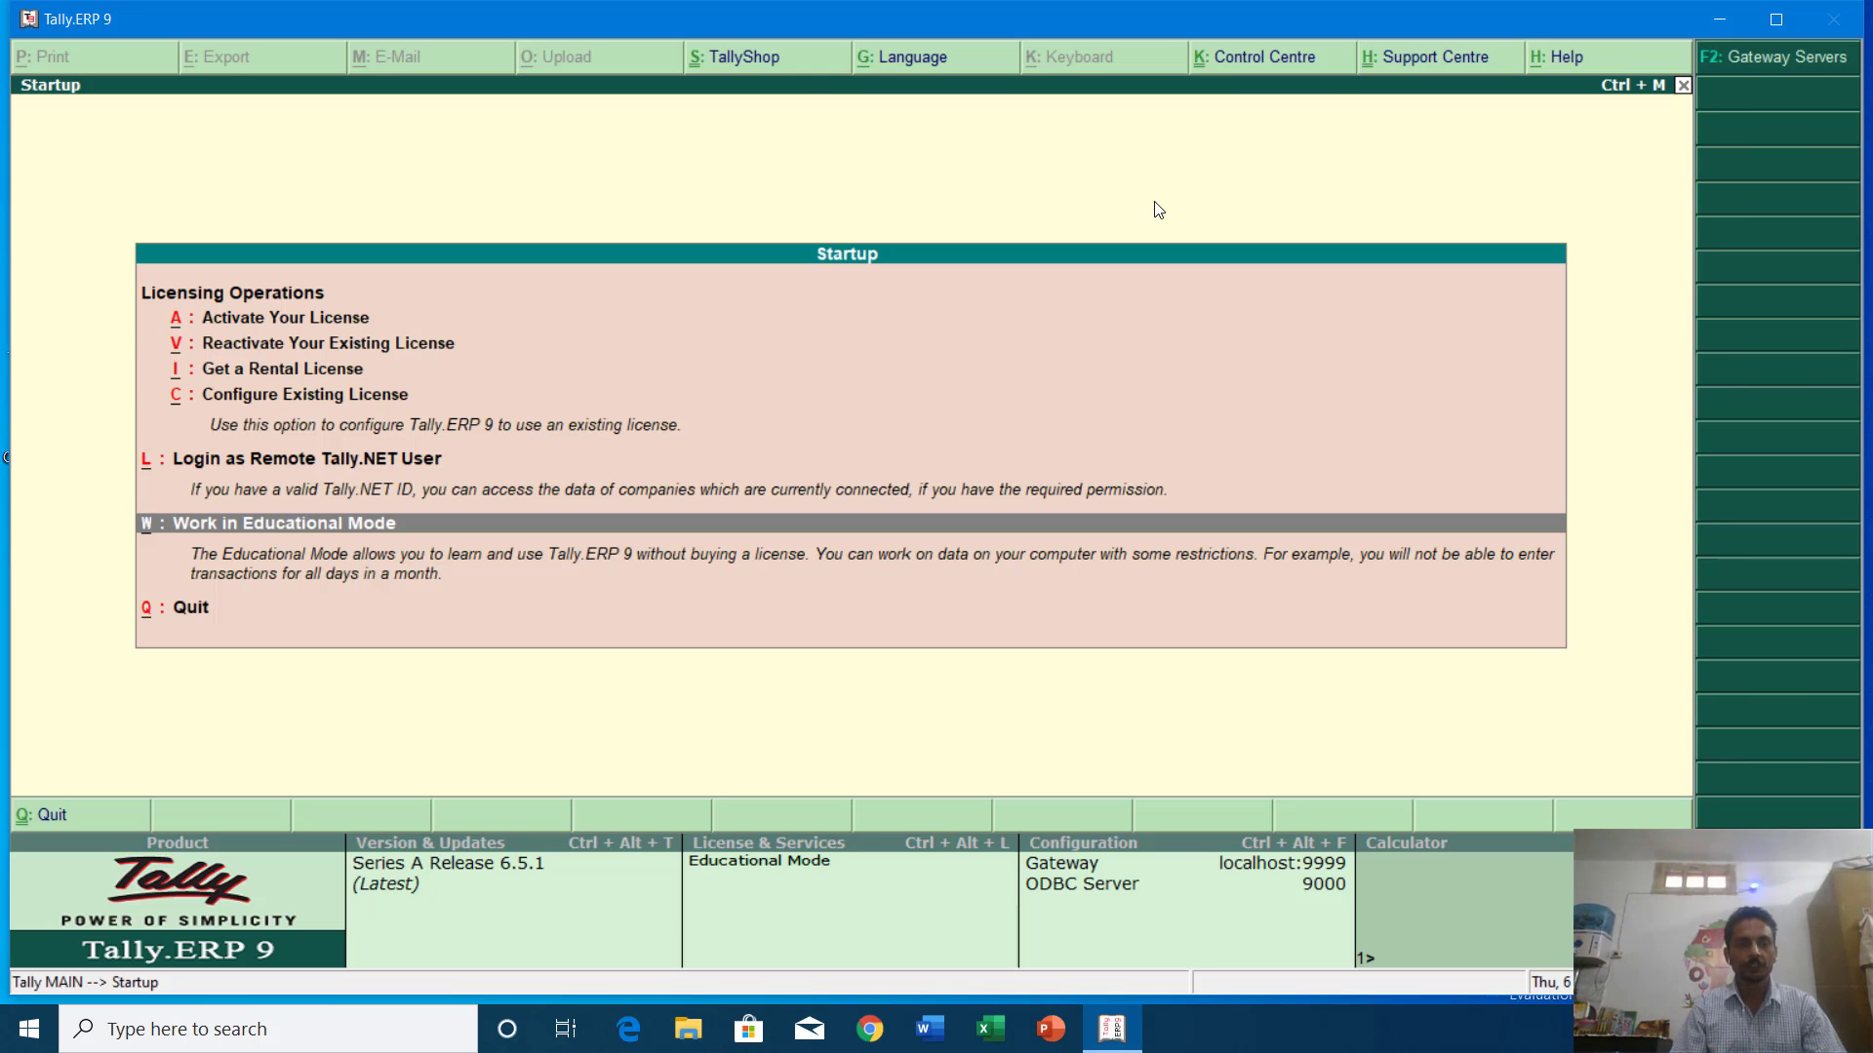
{"action": "key", "text": "Return"}
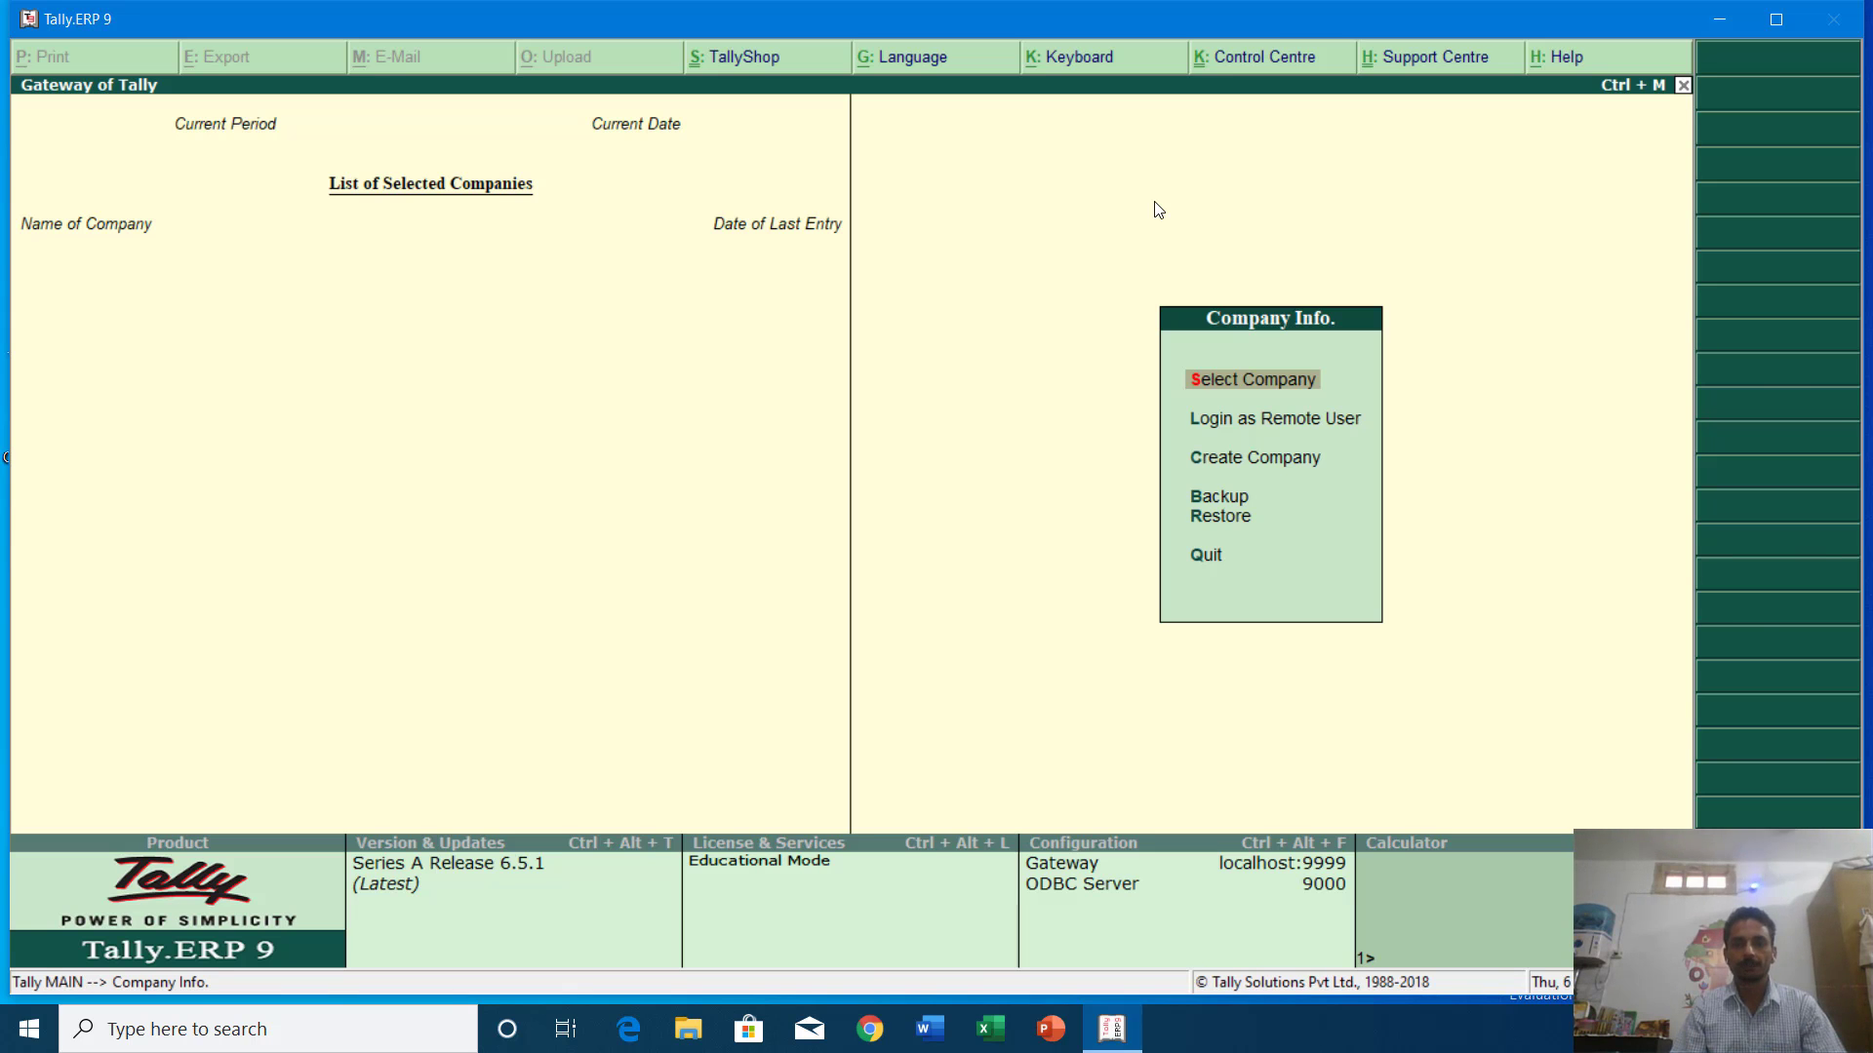
Load company KCI from the List of Companies.
{"action": "key", "text": "Return"}
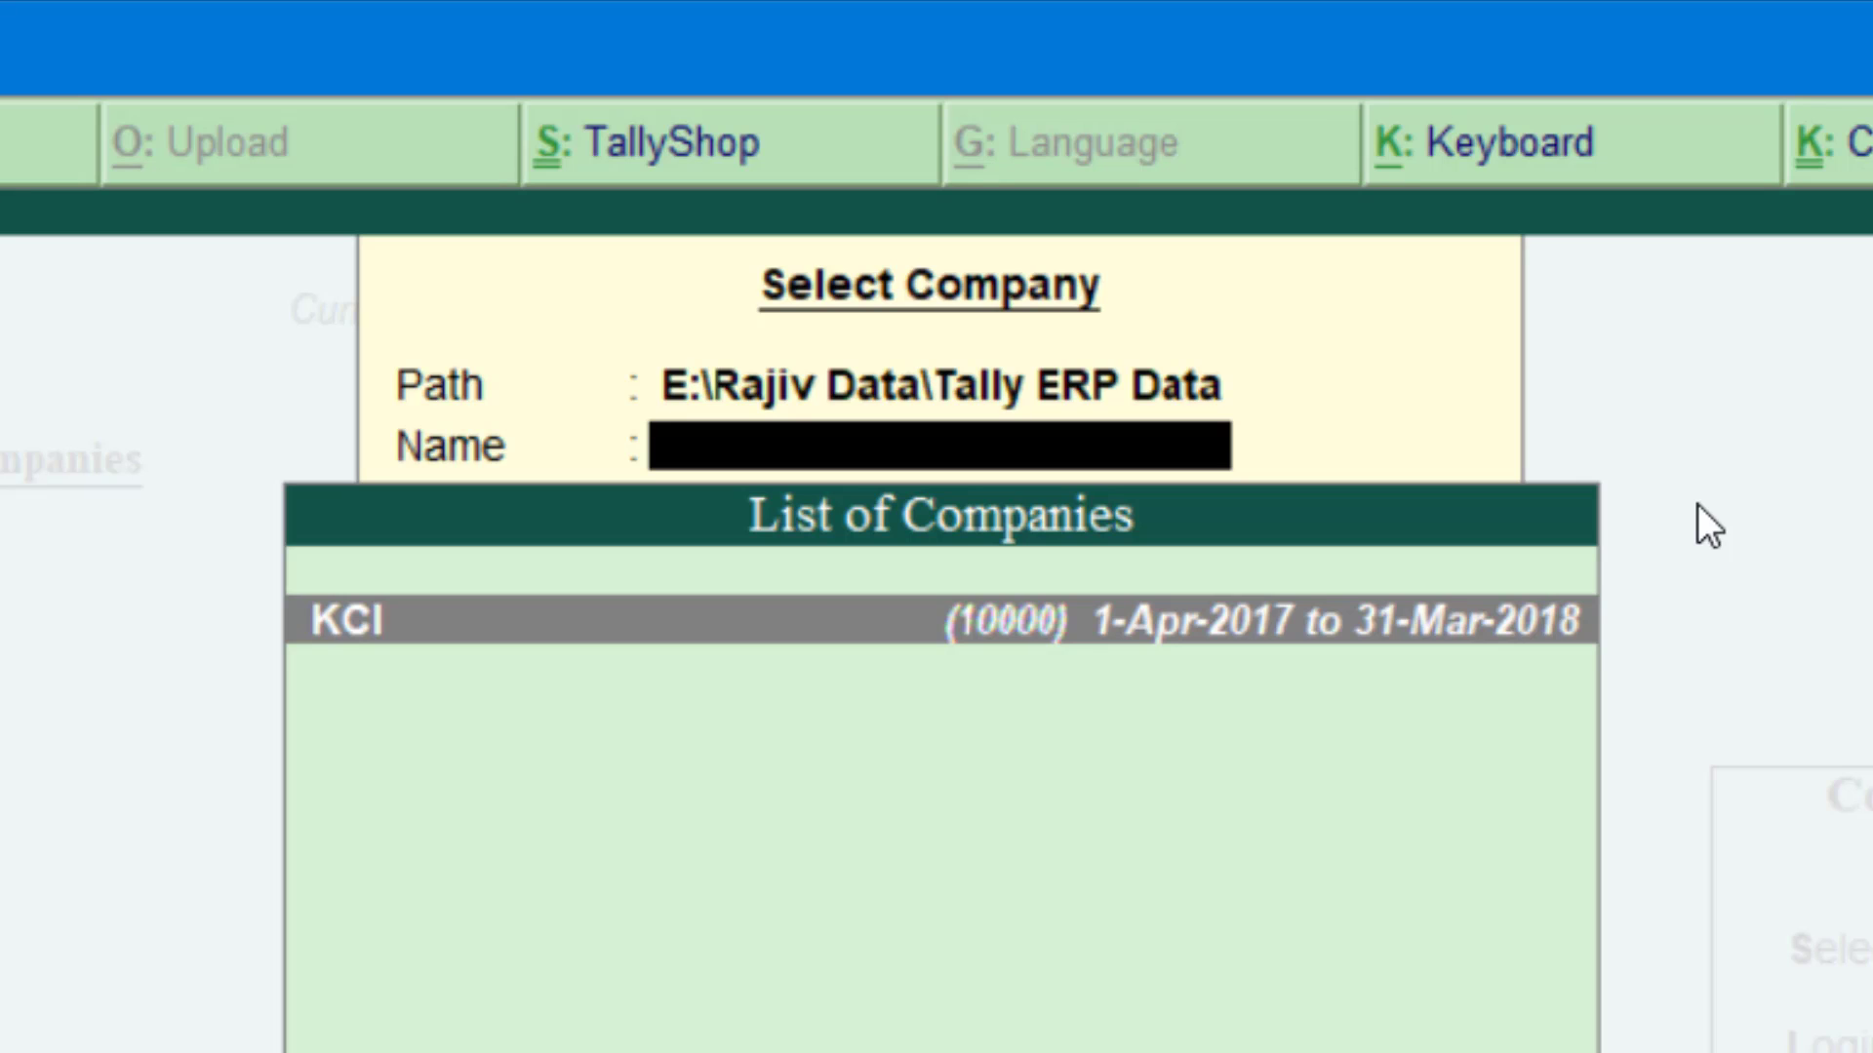
{"action": "key", "text": "BackSpace"}
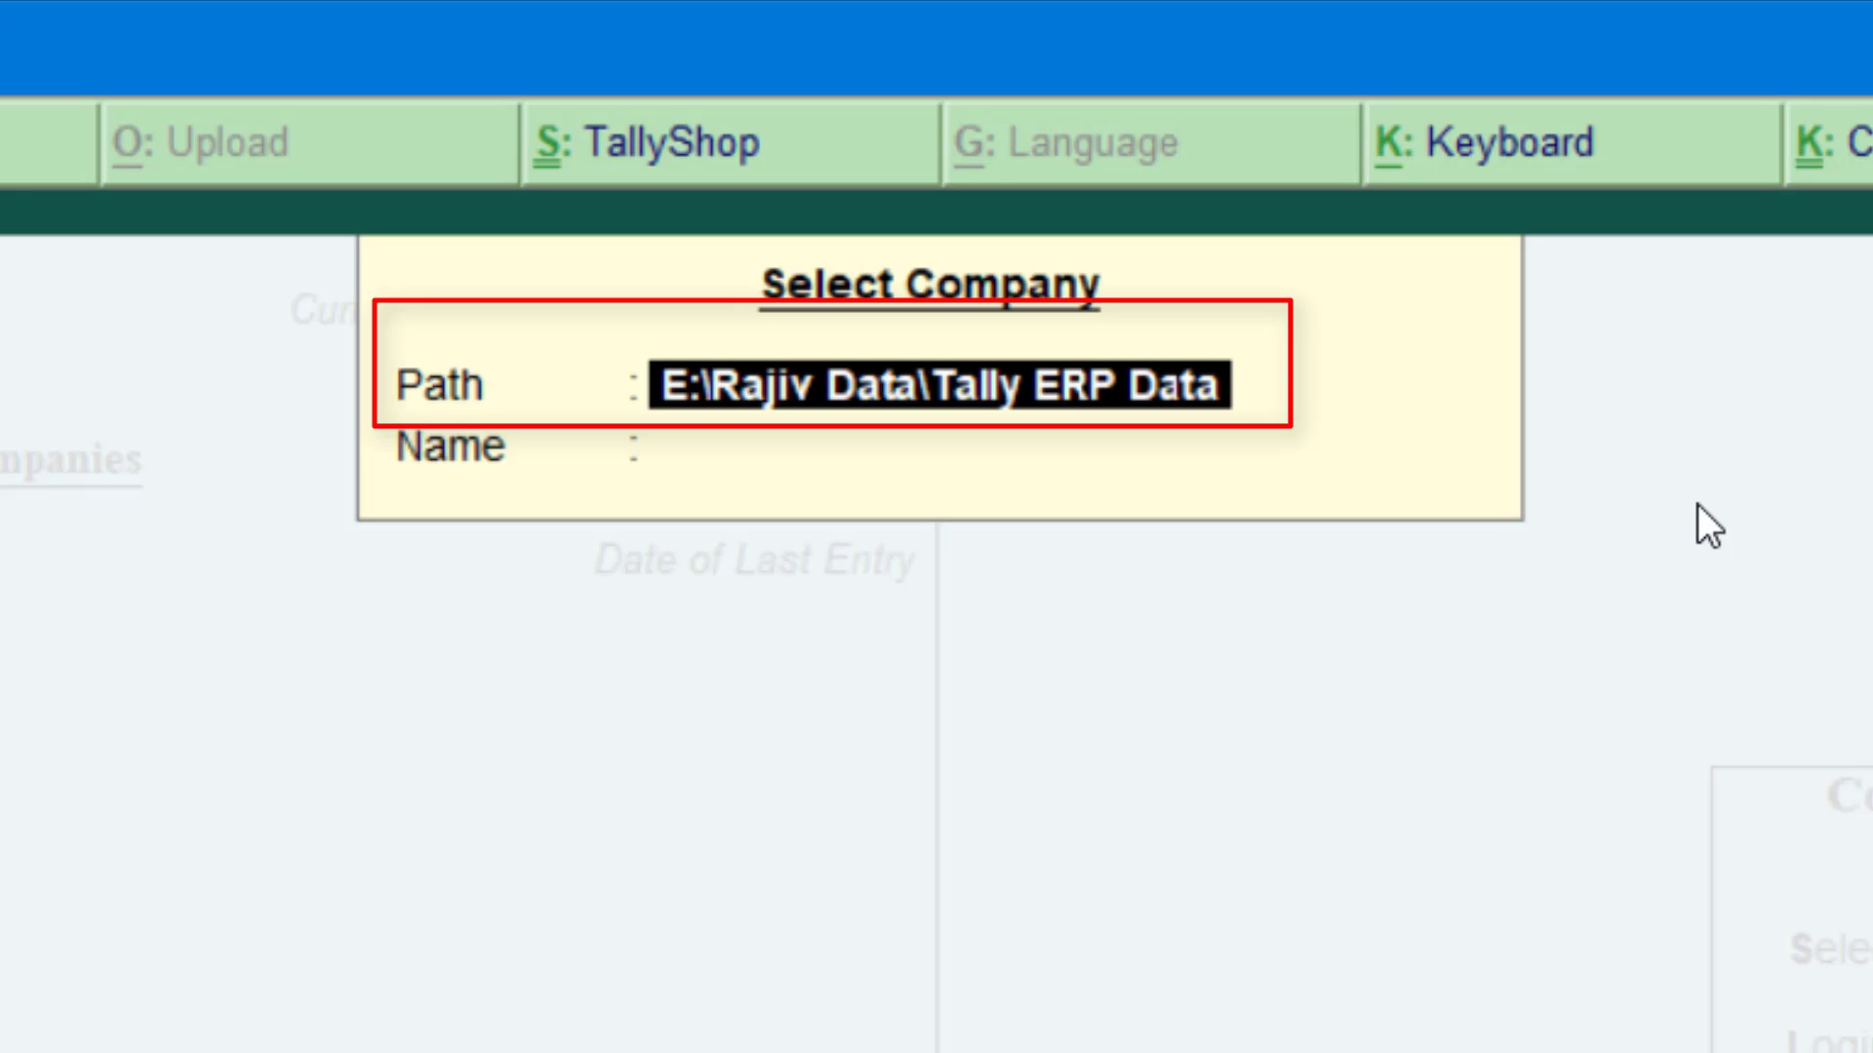
{"action": "key", "text": "Return"}
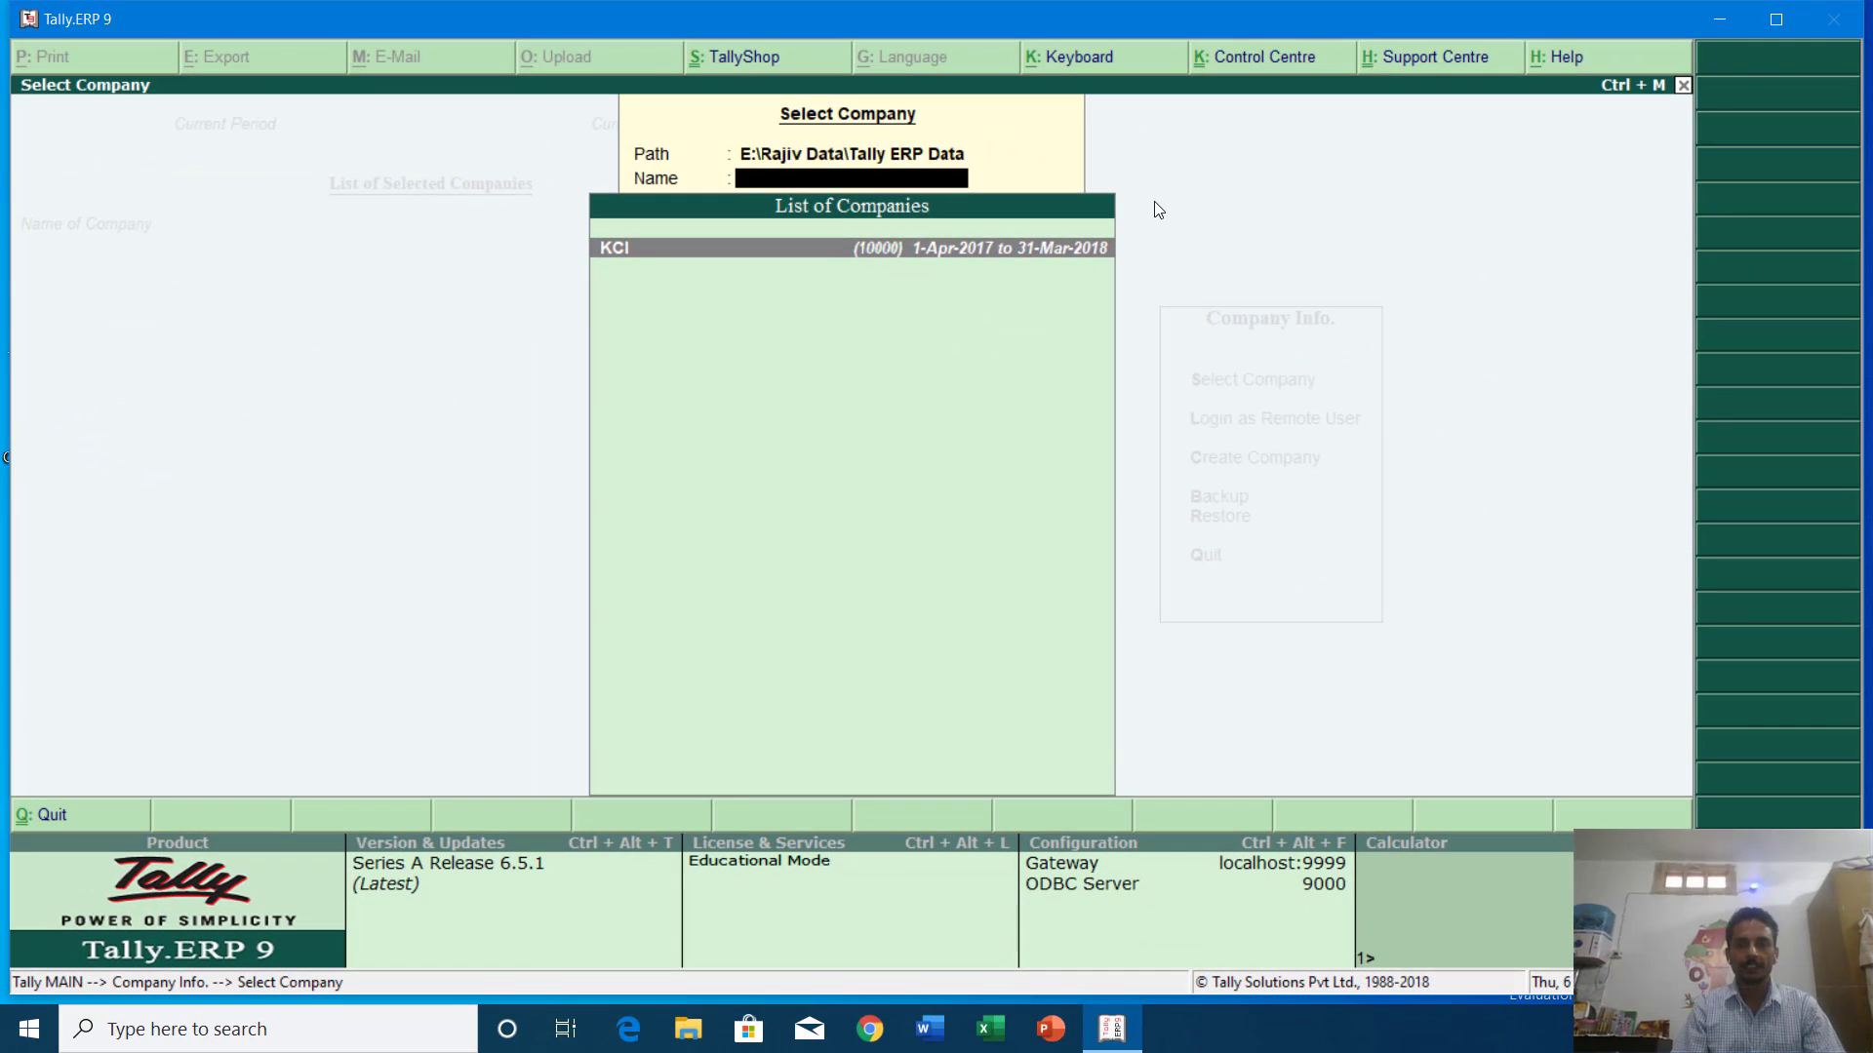
{"action": "key", "text": "Return"}
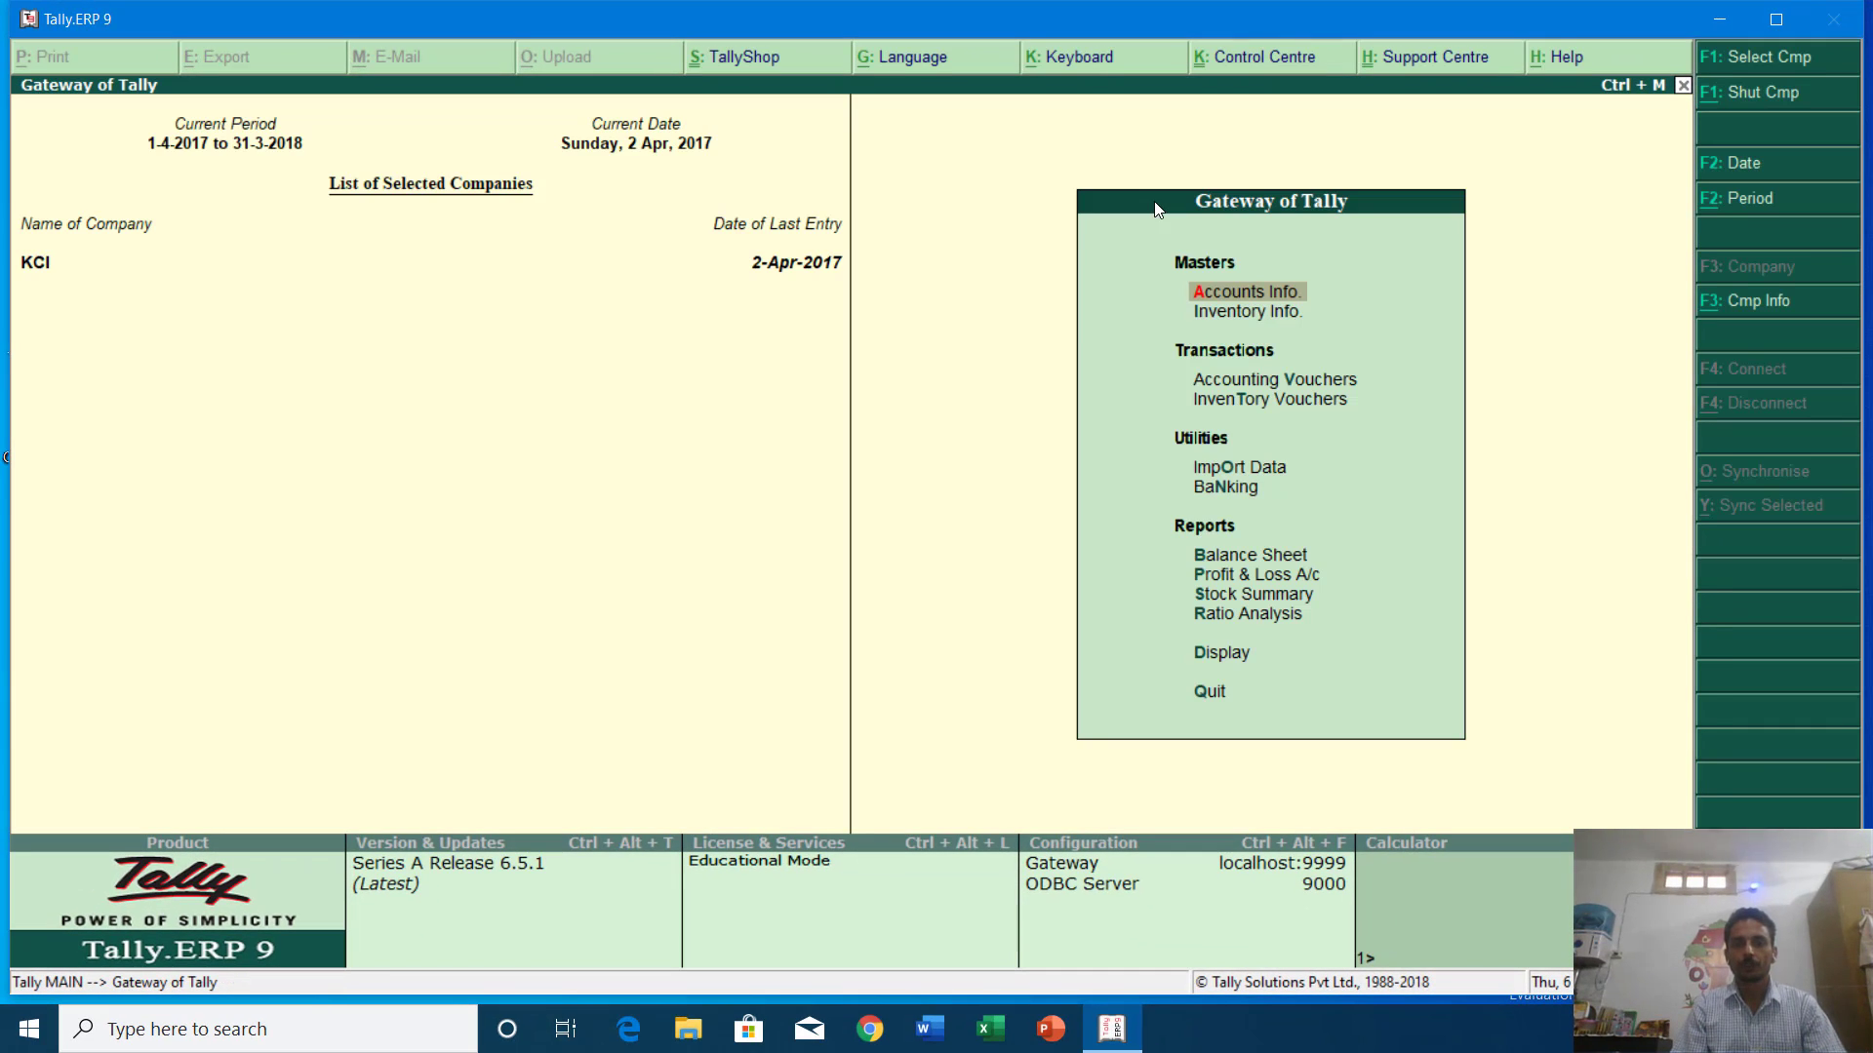
Open Accounts Info. > Ledgers > Create for a single new ledger.
{"action": "key", "text": "Down"}
{"action": "key", "text": "Up"}
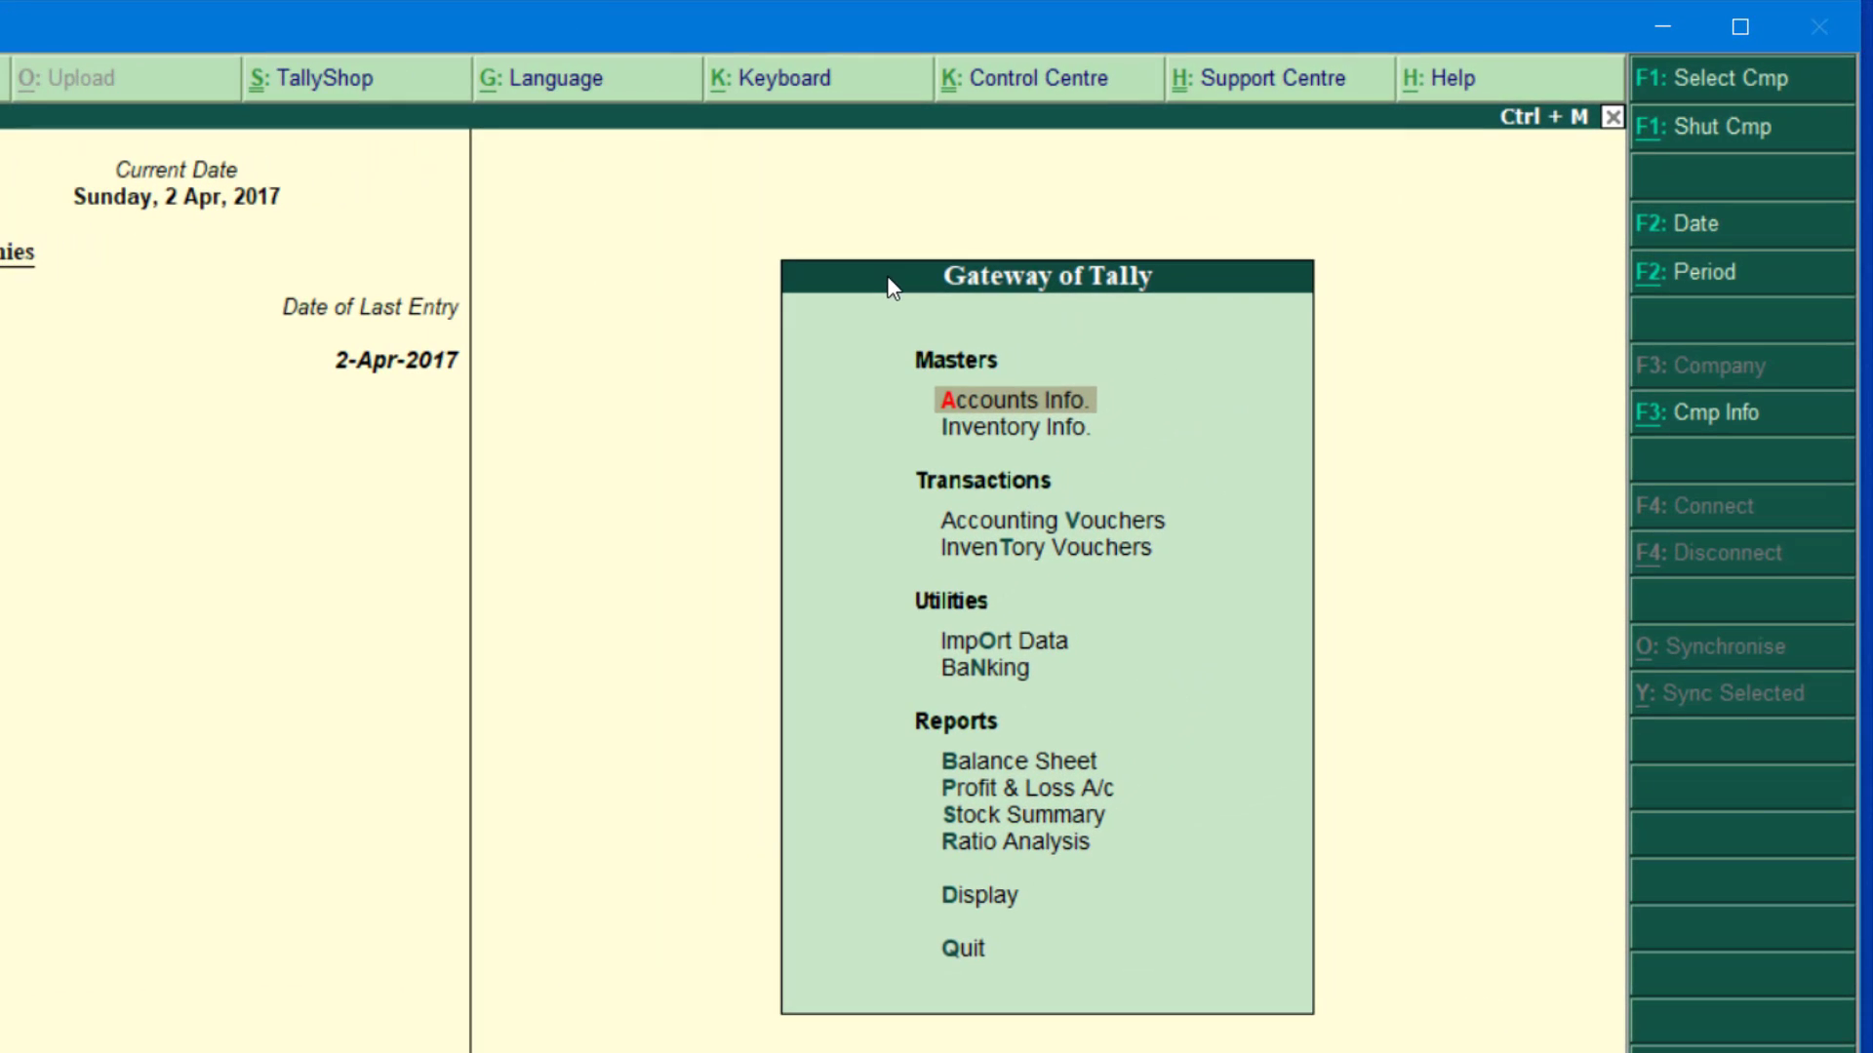
{"action": "key", "text": "Return"}
{"action": "key", "text": "Down"}
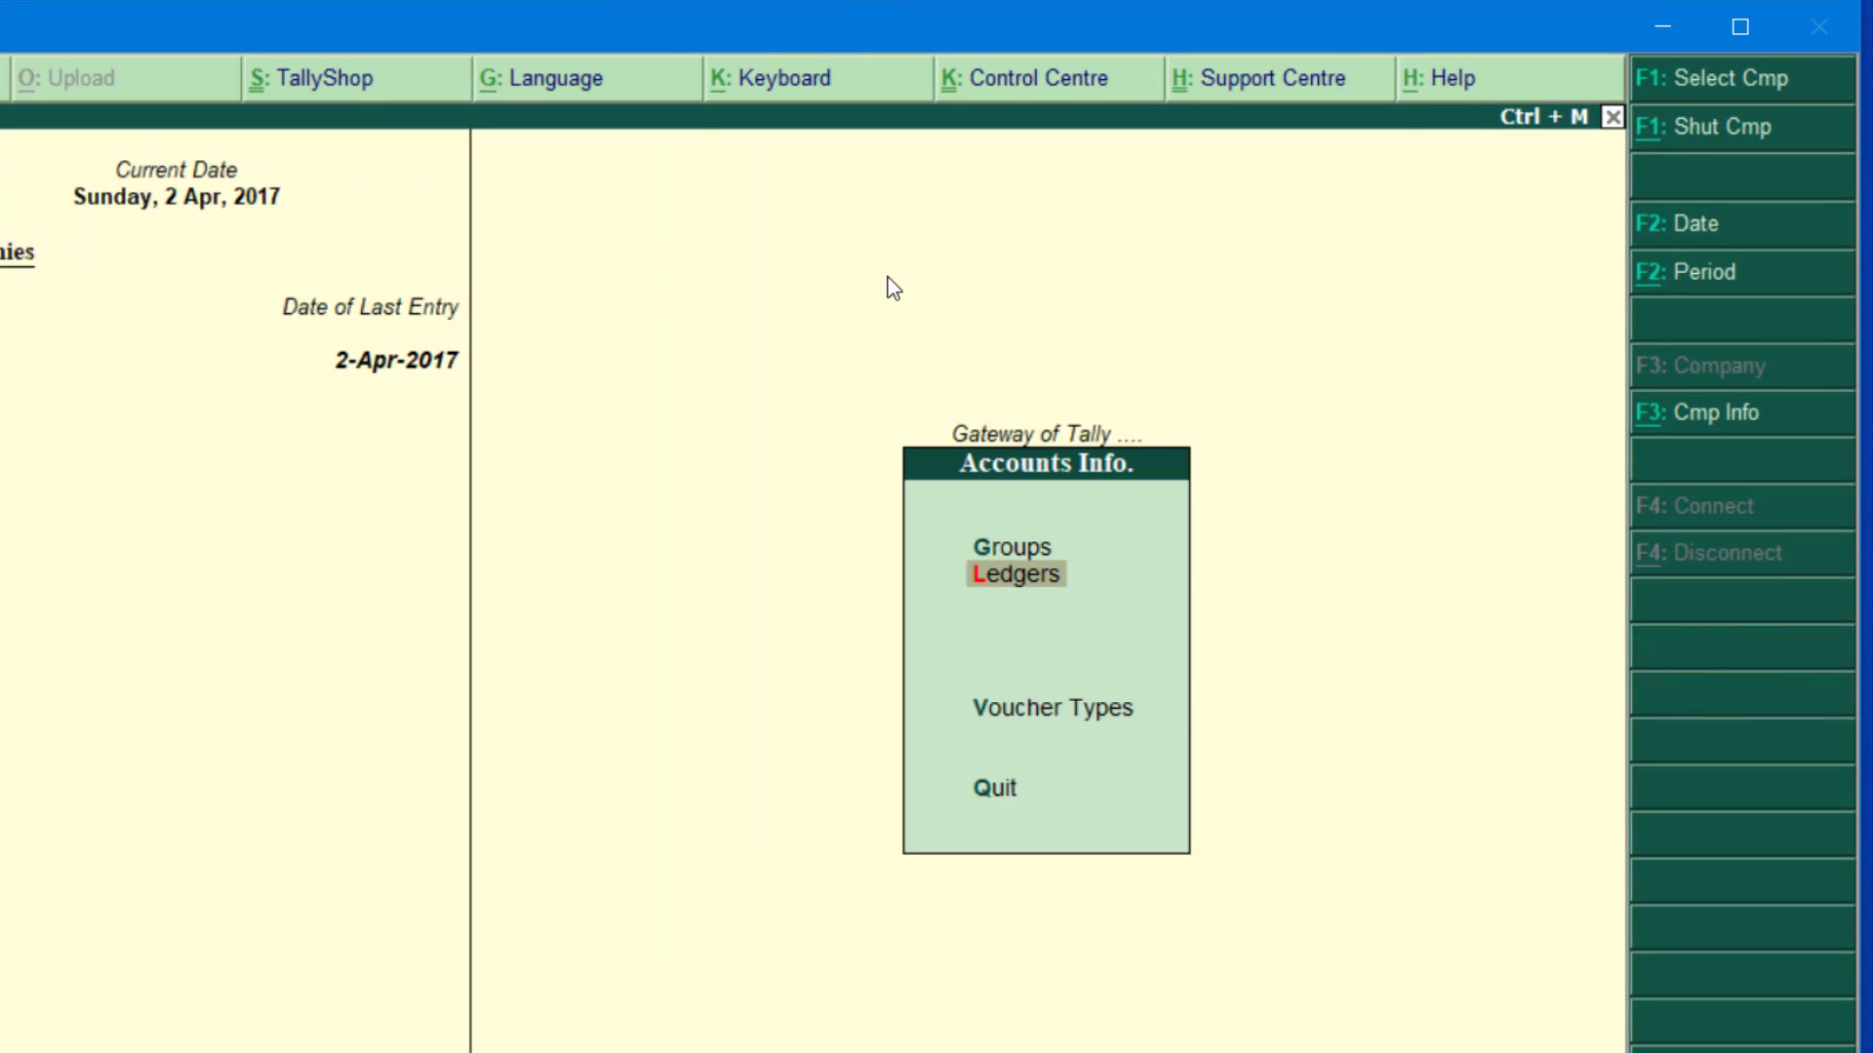
{"action": "key", "text": "Return"}
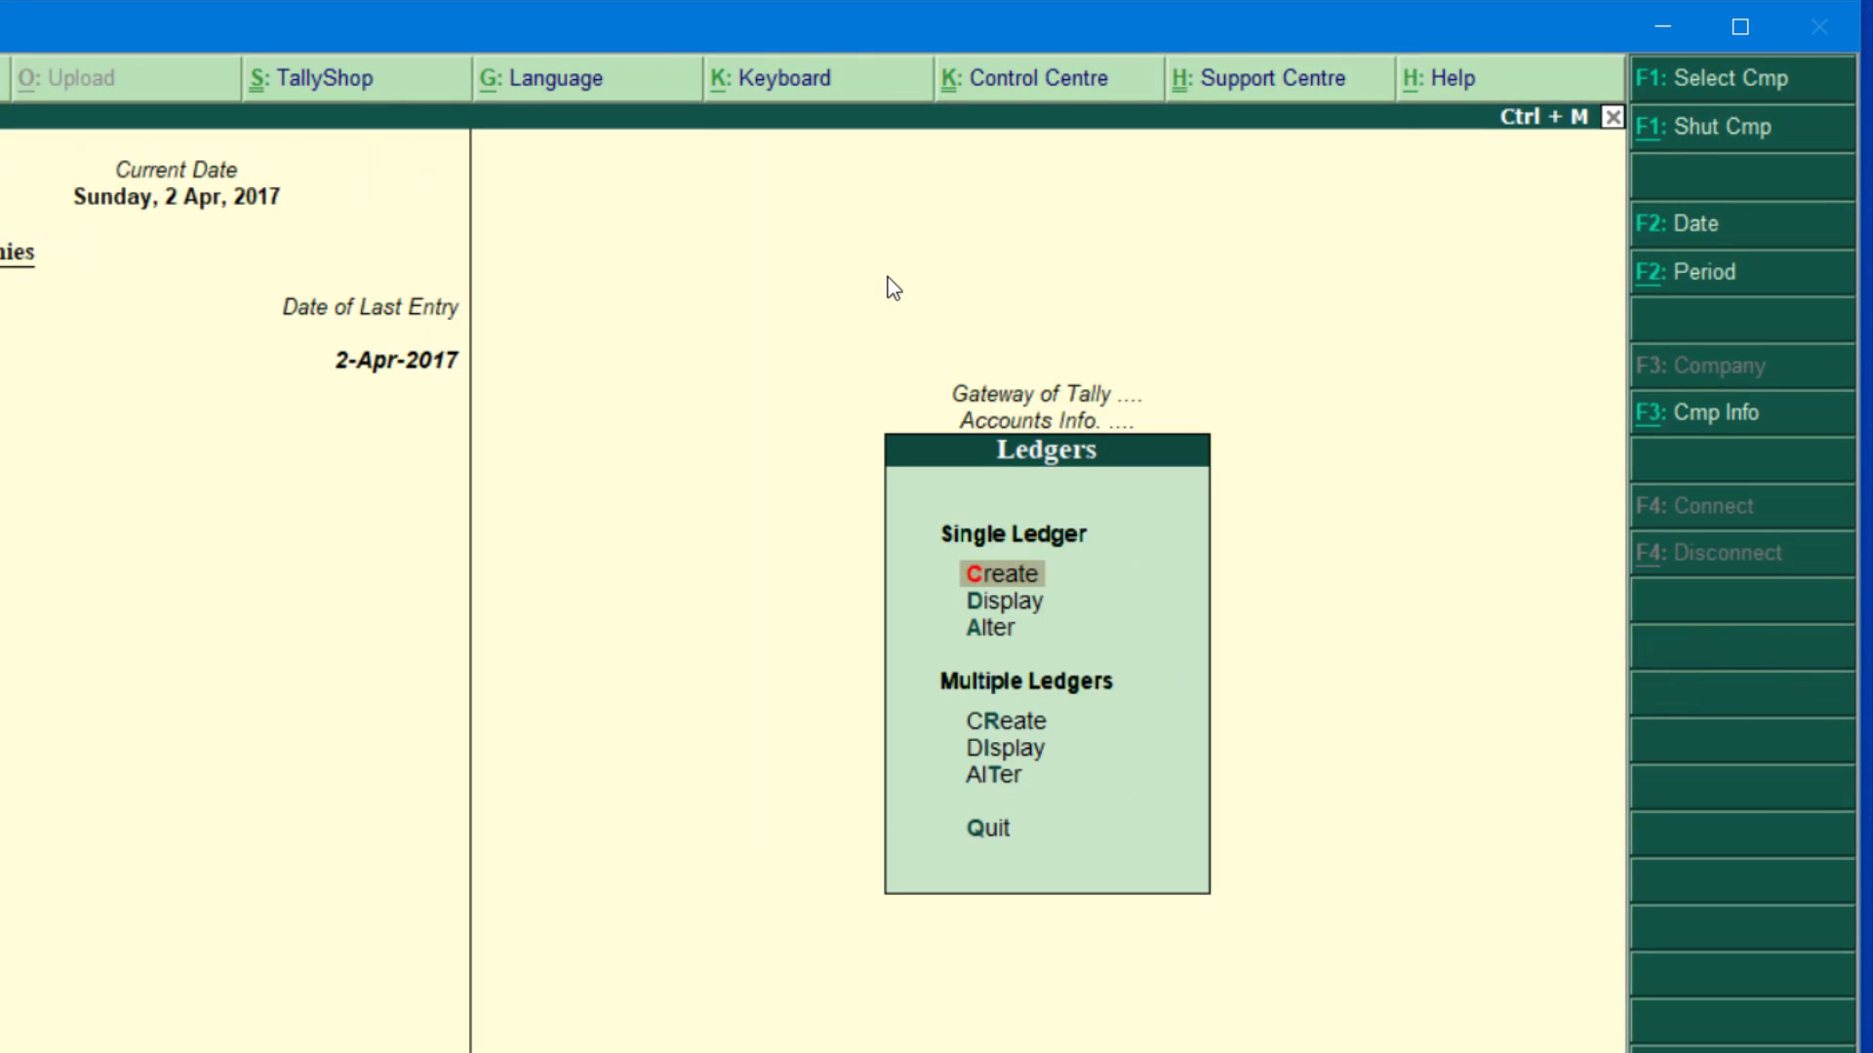
{"action": "key", "text": "Return"}
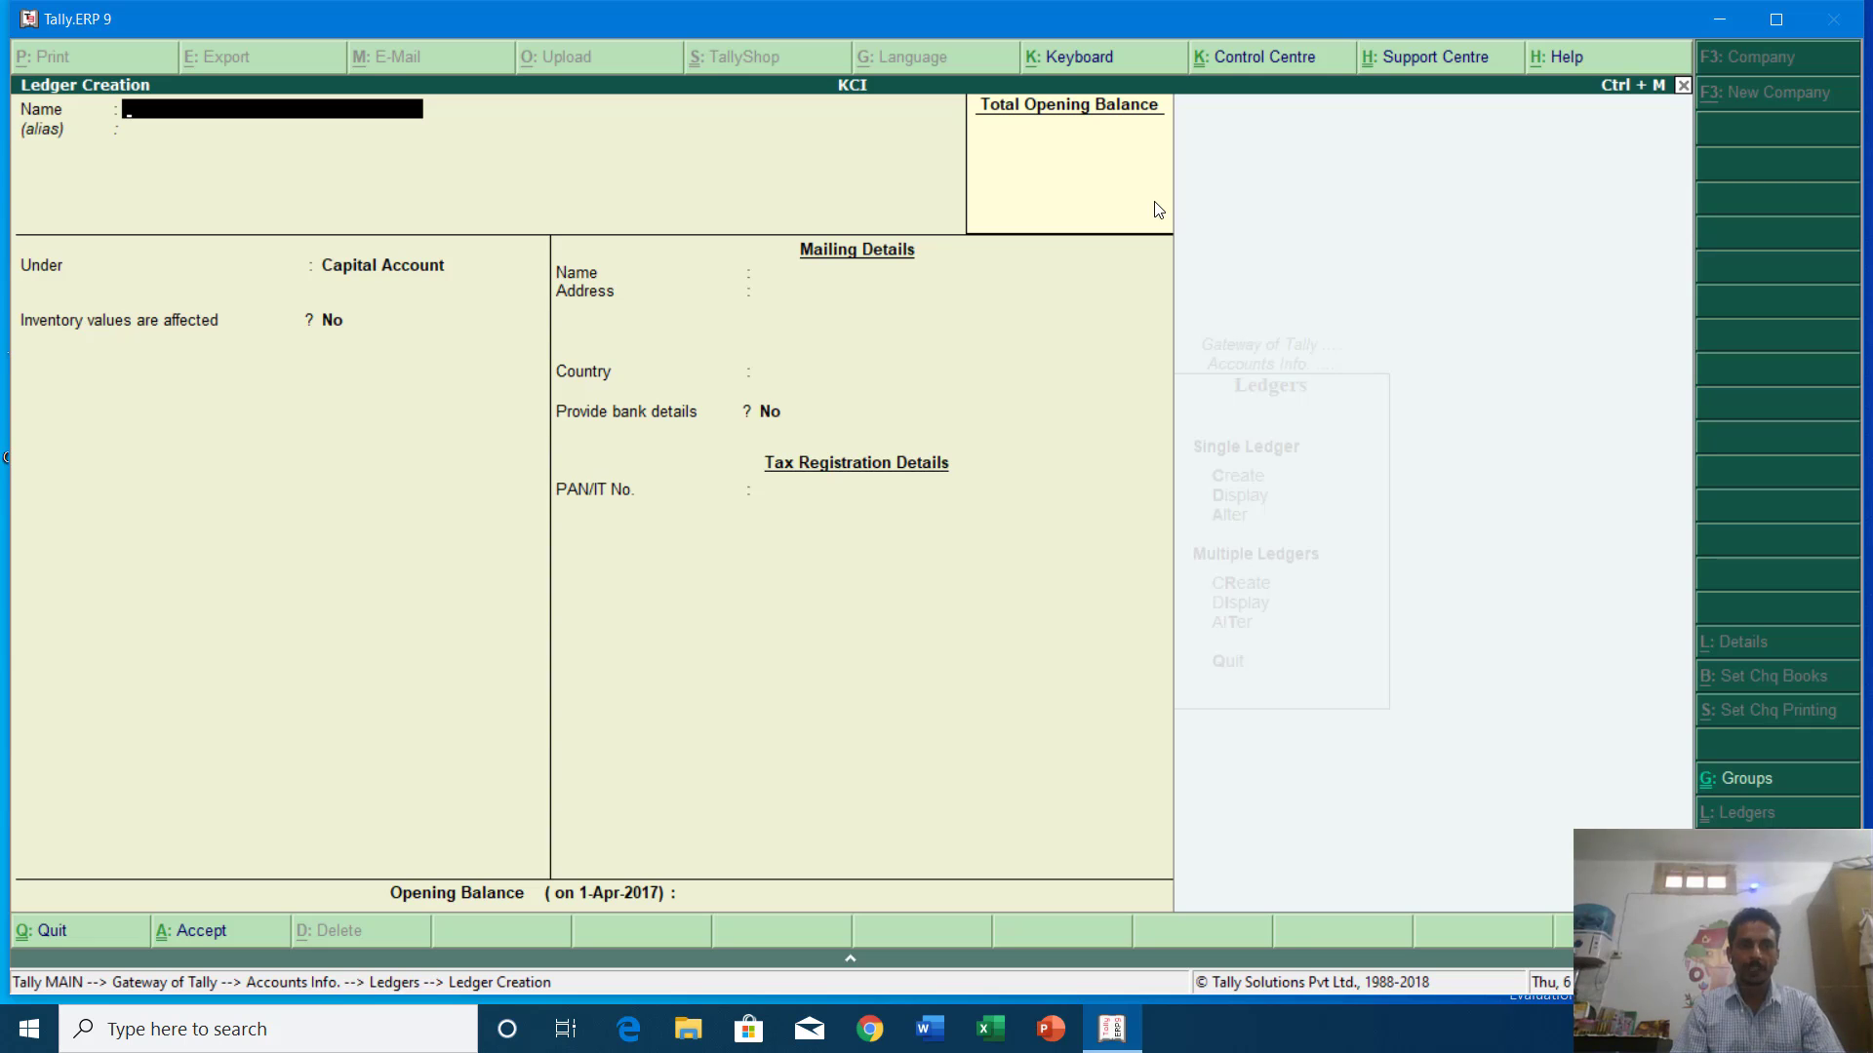
Name the ledger Punjab National Bank and compare Bank Accounts, Bank OCC A/c and Bank OD A/c groups.
{"action": "type", "text": "Punjab N"}
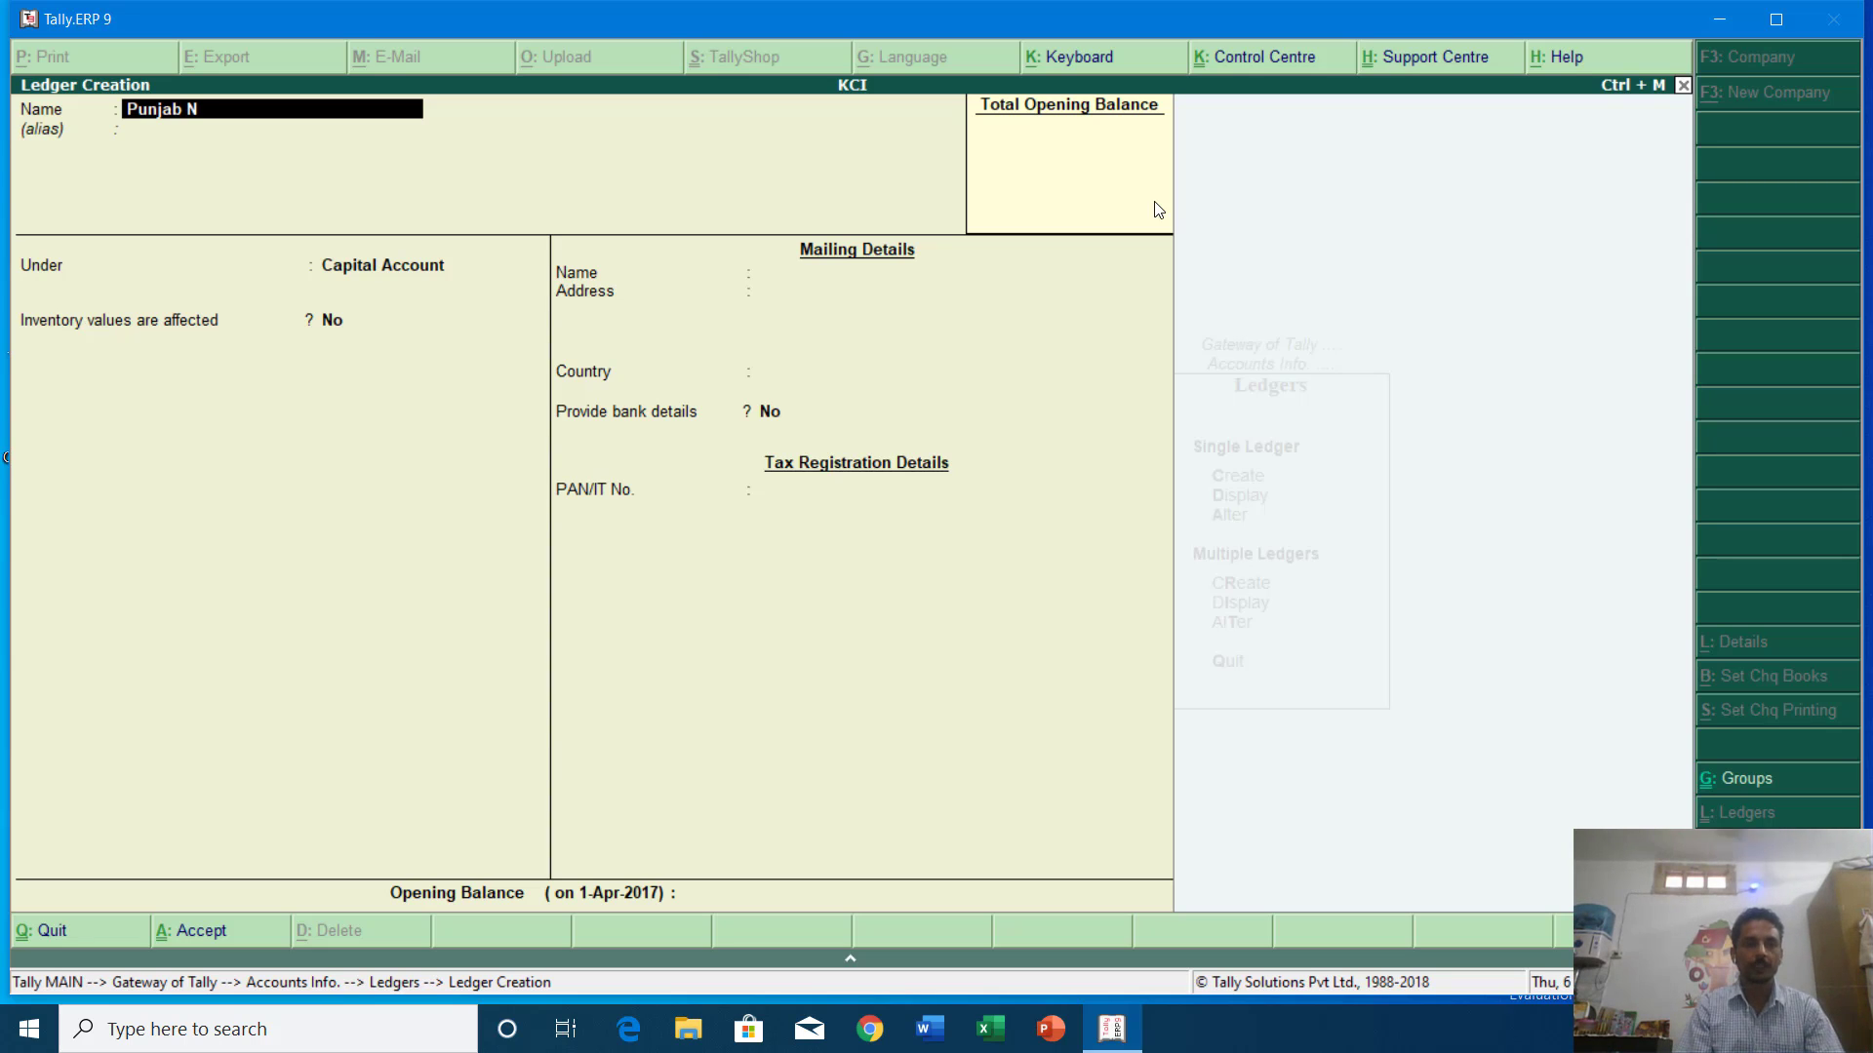
{"action": "type", "text": "ational Bank"}
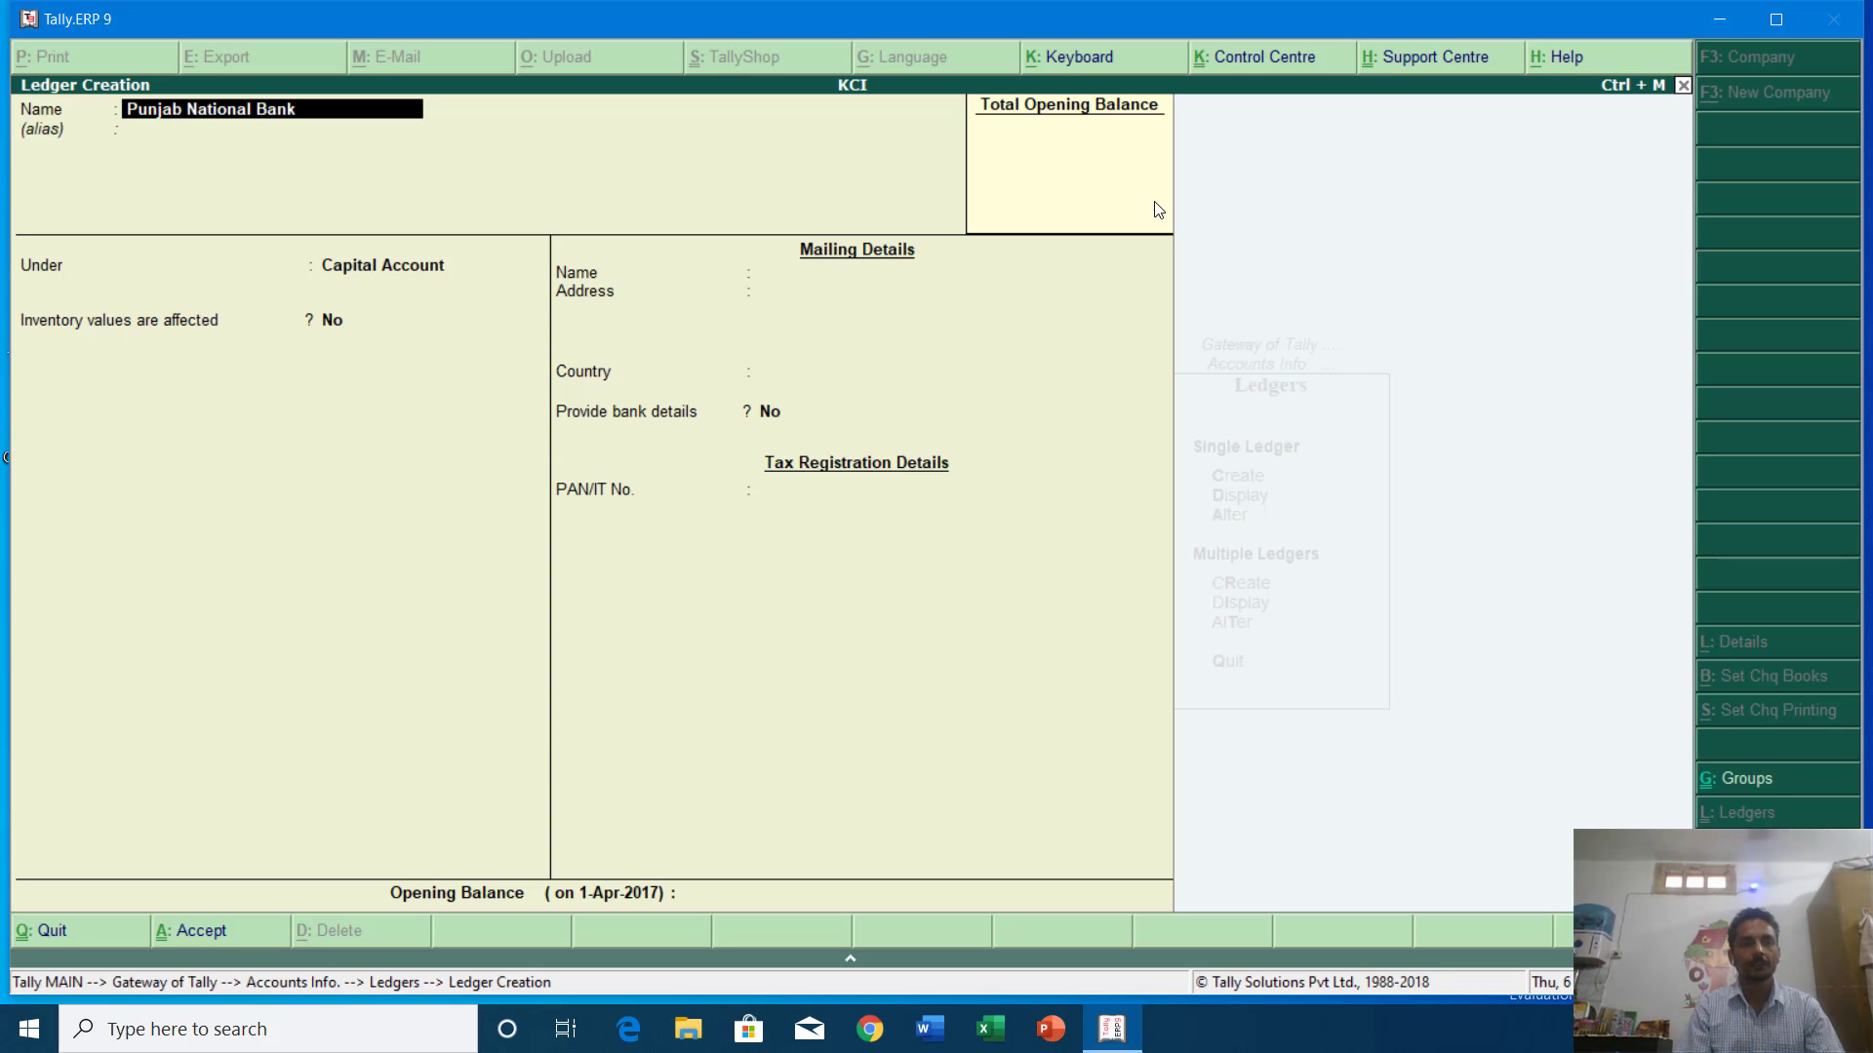
{"action": "key", "text": "Return"}
{"action": "key", "text": "Return"}
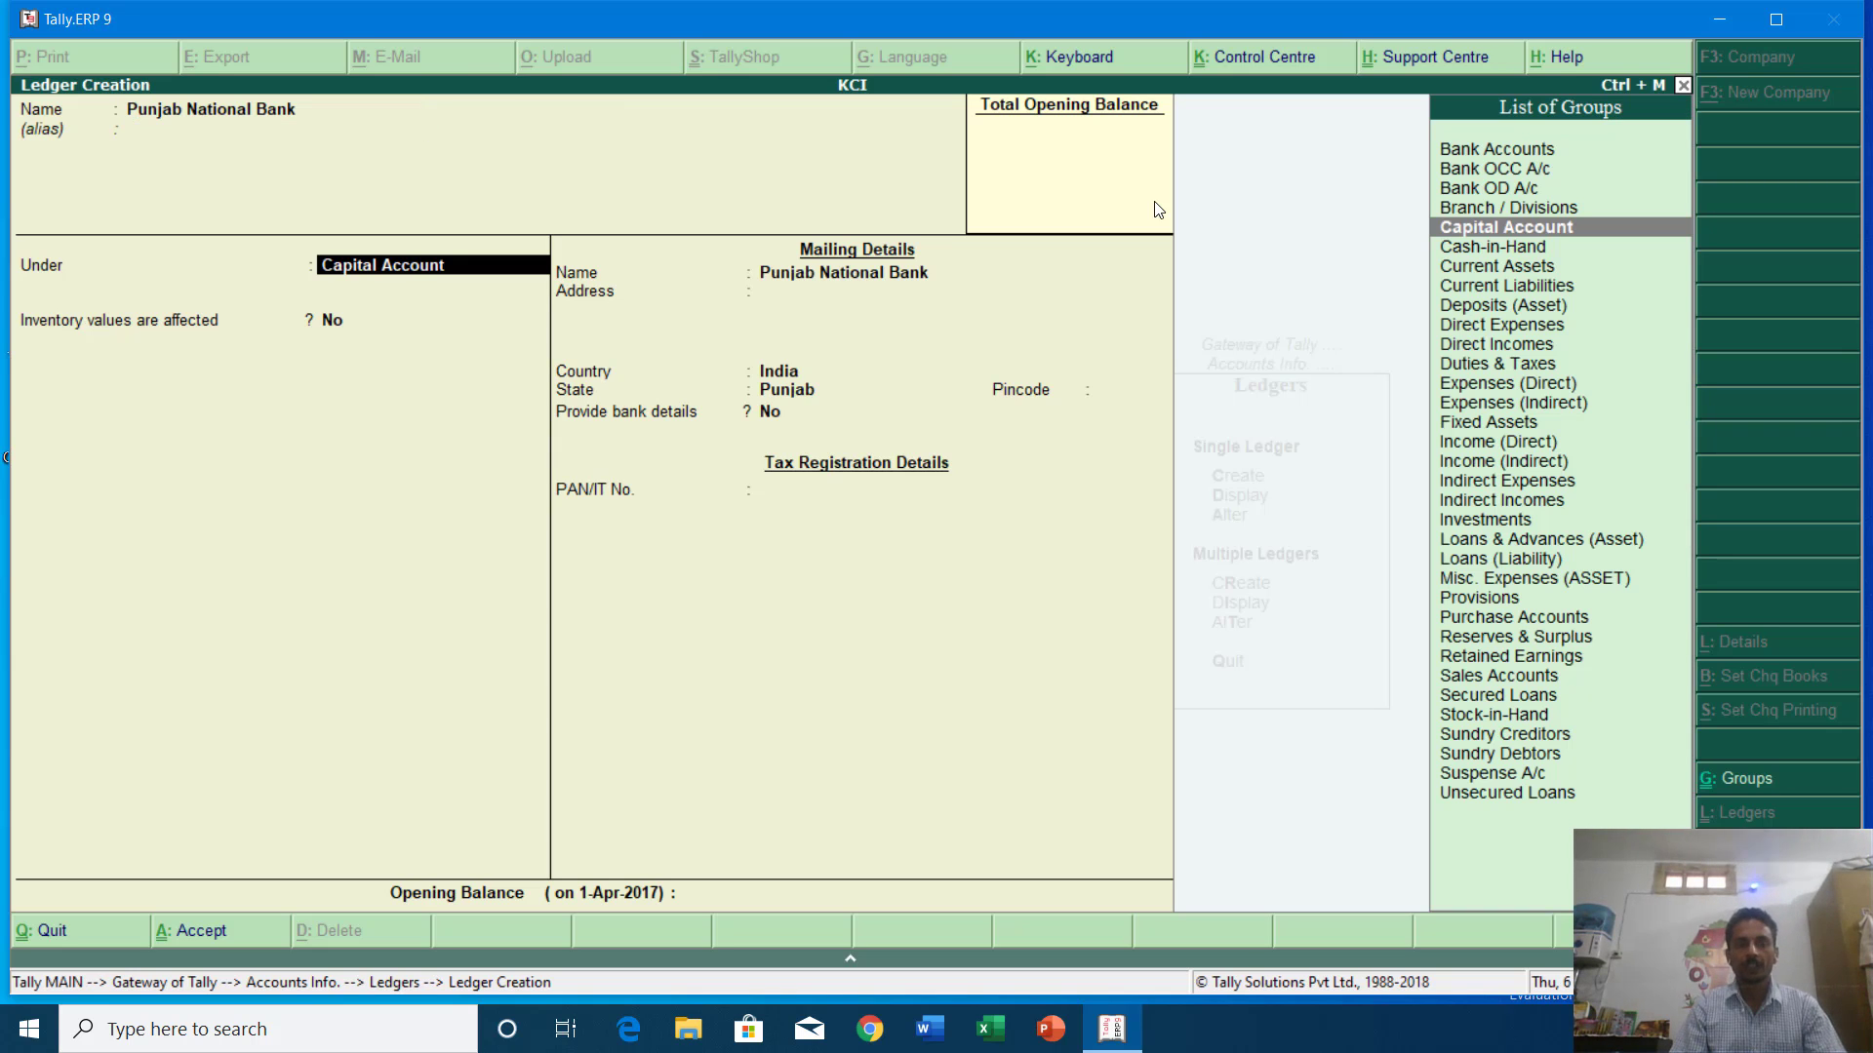
{"action": "key", "text": "Up"}
{"action": "key", "text": "Up"}
{"action": "key", "text": "Up"}
{"action": "key", "text": "Up"}
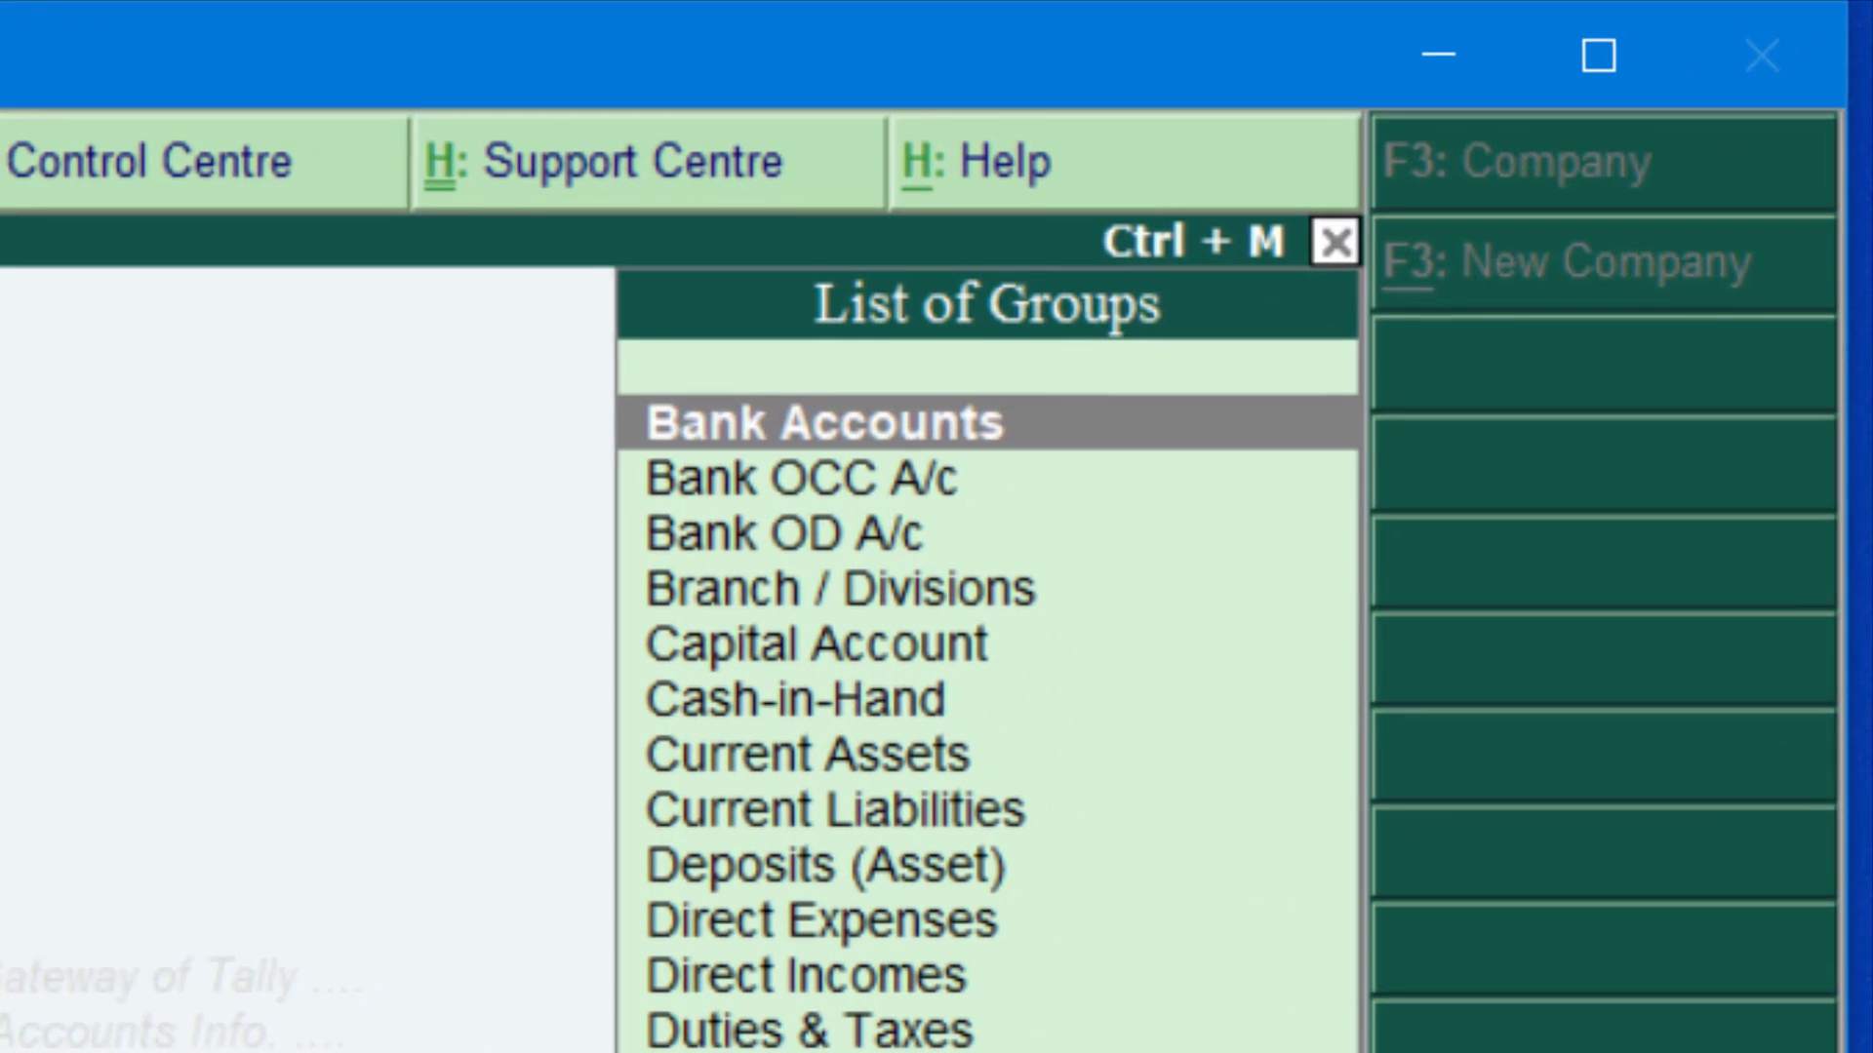
{"action": "key", "text": "Down"}
{"action": "key", "text": "Down"}
{"action": "key", "text": "Down"}
{"action": "key", "text": "Down"}
{"action": "key", "text": "Down"}
{"action": "key", "text": "Down"}
{"action": "key", "text": "Down"}
{"action": "key", "text": "Down"}
{"action": "key", "text": "Down"}
{"action": "key", "text": "Down"}
{"action": "key", "text": "Down"}
{"action": "key", "text": "Down"}
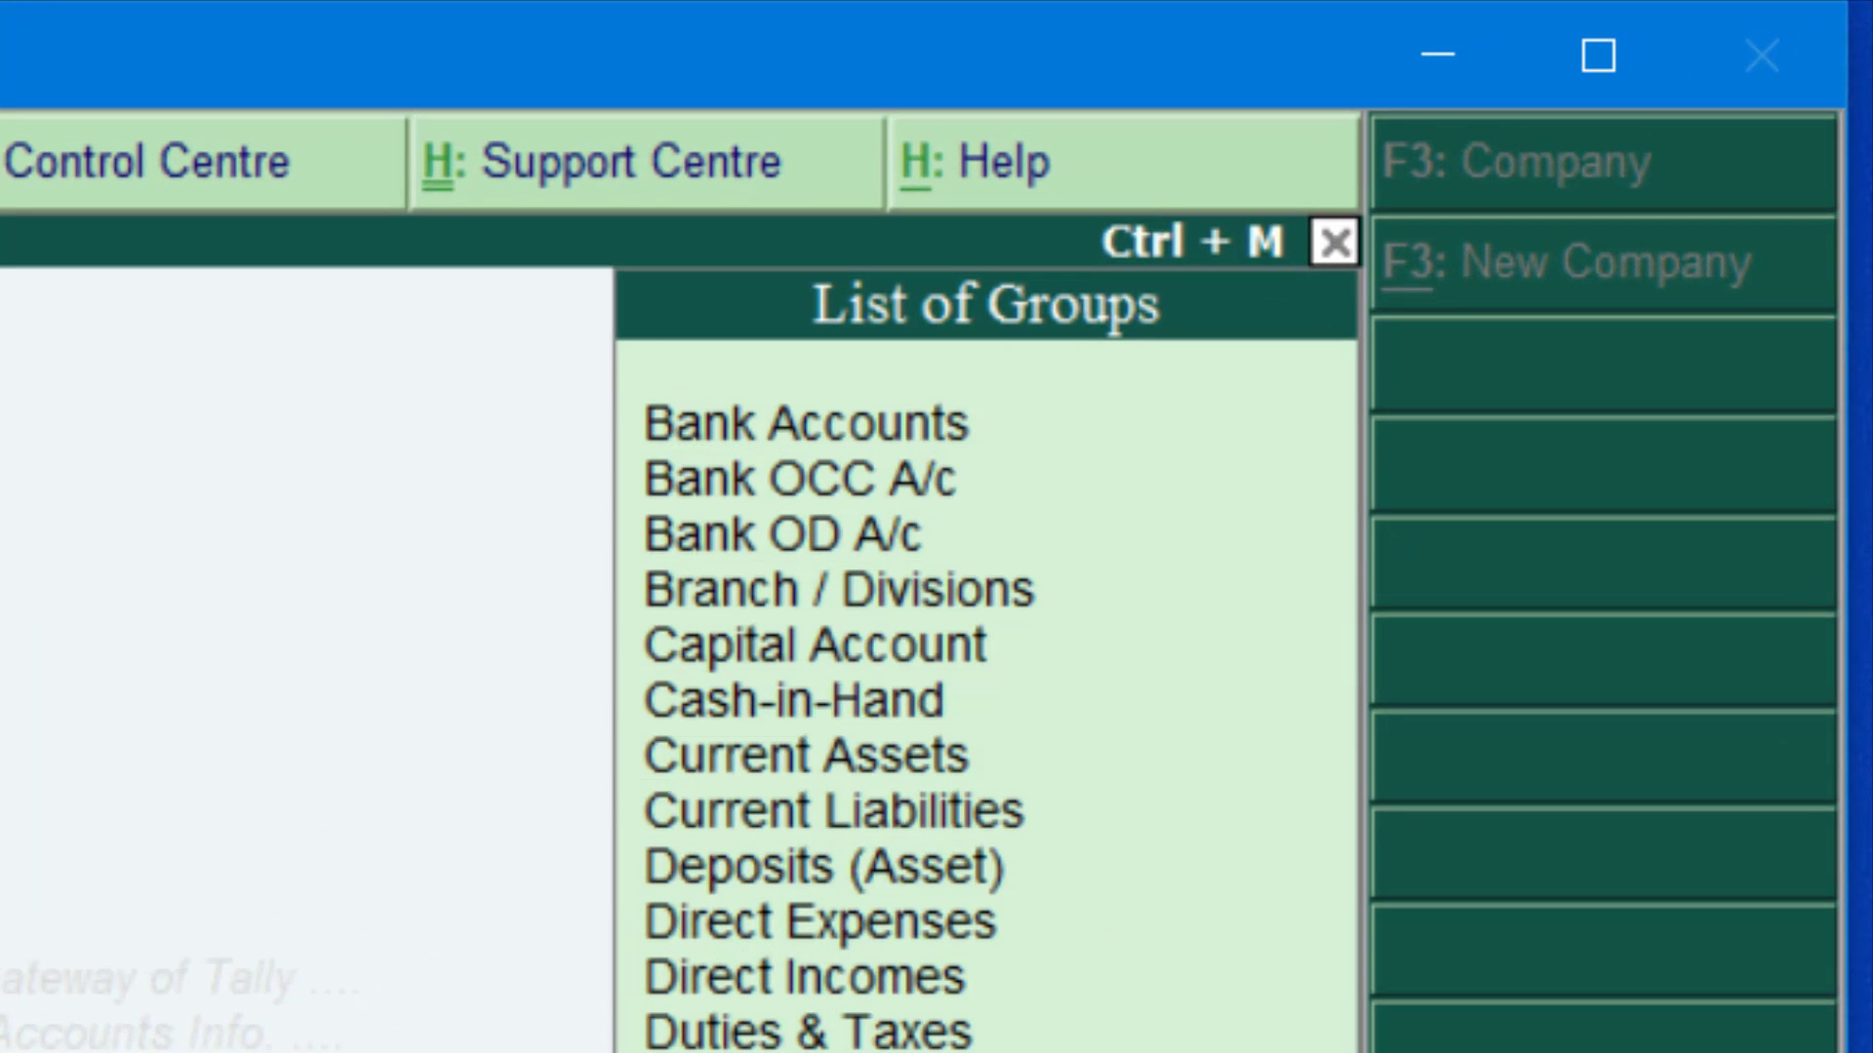
{"action": "key", "text": "Up"}
{"action": "key", "text": "Up"}
{"action": "key", "text": "Up"}
{"action": "key", "text": "Up"}
{"action": "key", "text": "Up"}
{"action": "key", "text": "Up"}
{"action": "key", "text": "Up"}
{"action": "key", "text": "Up"}
{"action": "key", "text": "Up"}
{"action": "key", "text": "Up"}
{"action": "key", "text": "Up"}
{"action": "key", "text": "Up"}
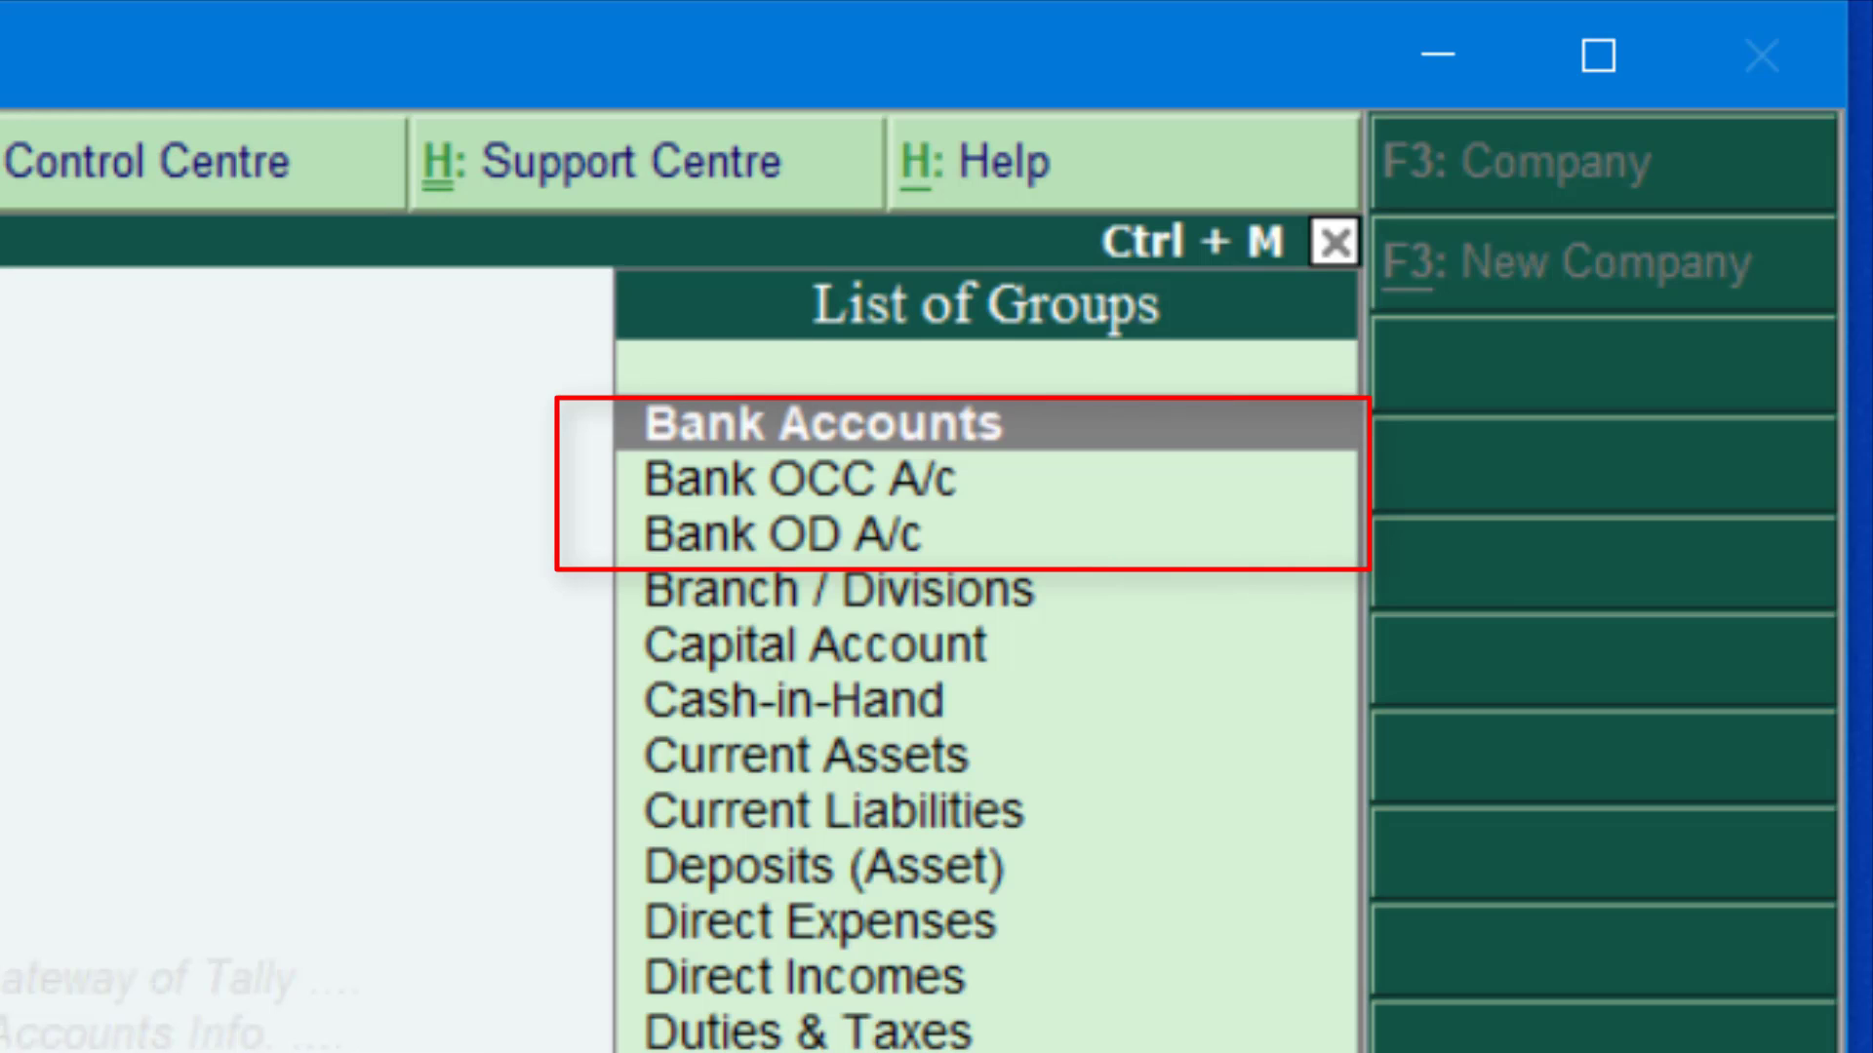
{"action": "key", "text": "Down"}
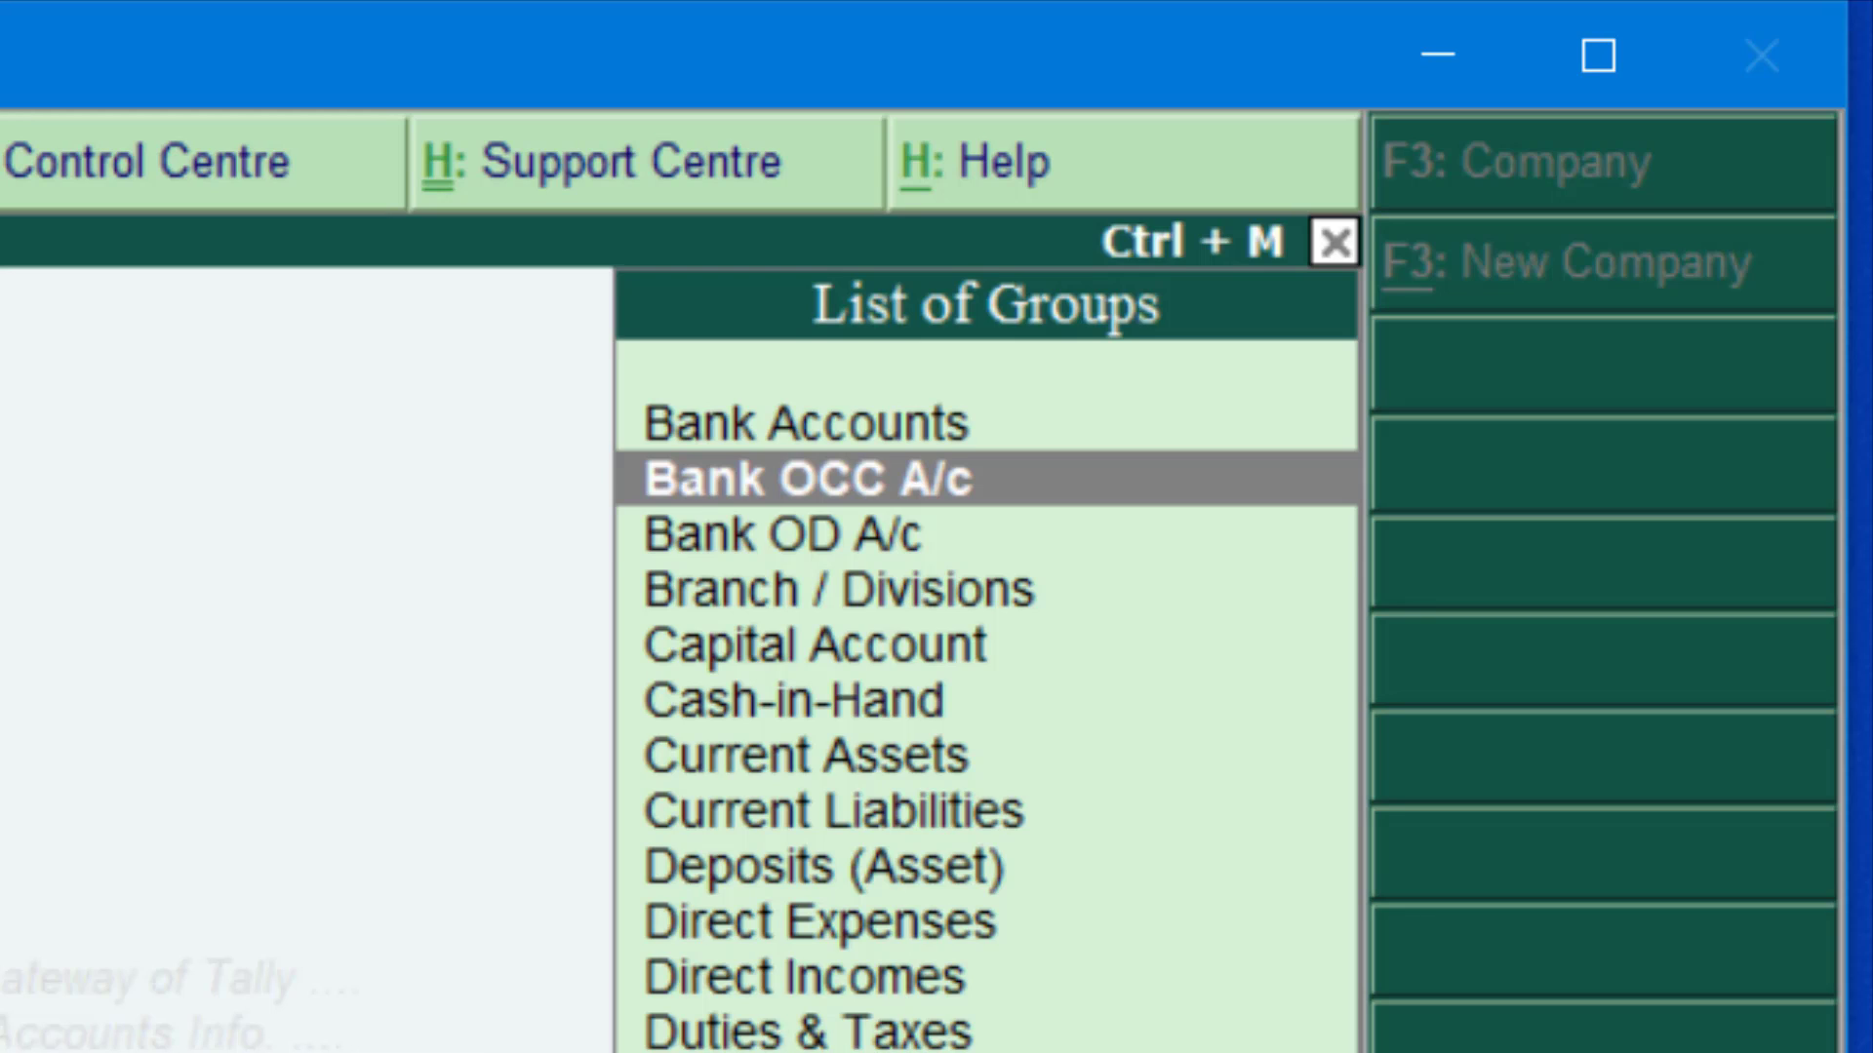
{"action": "key", "text": "Down"}
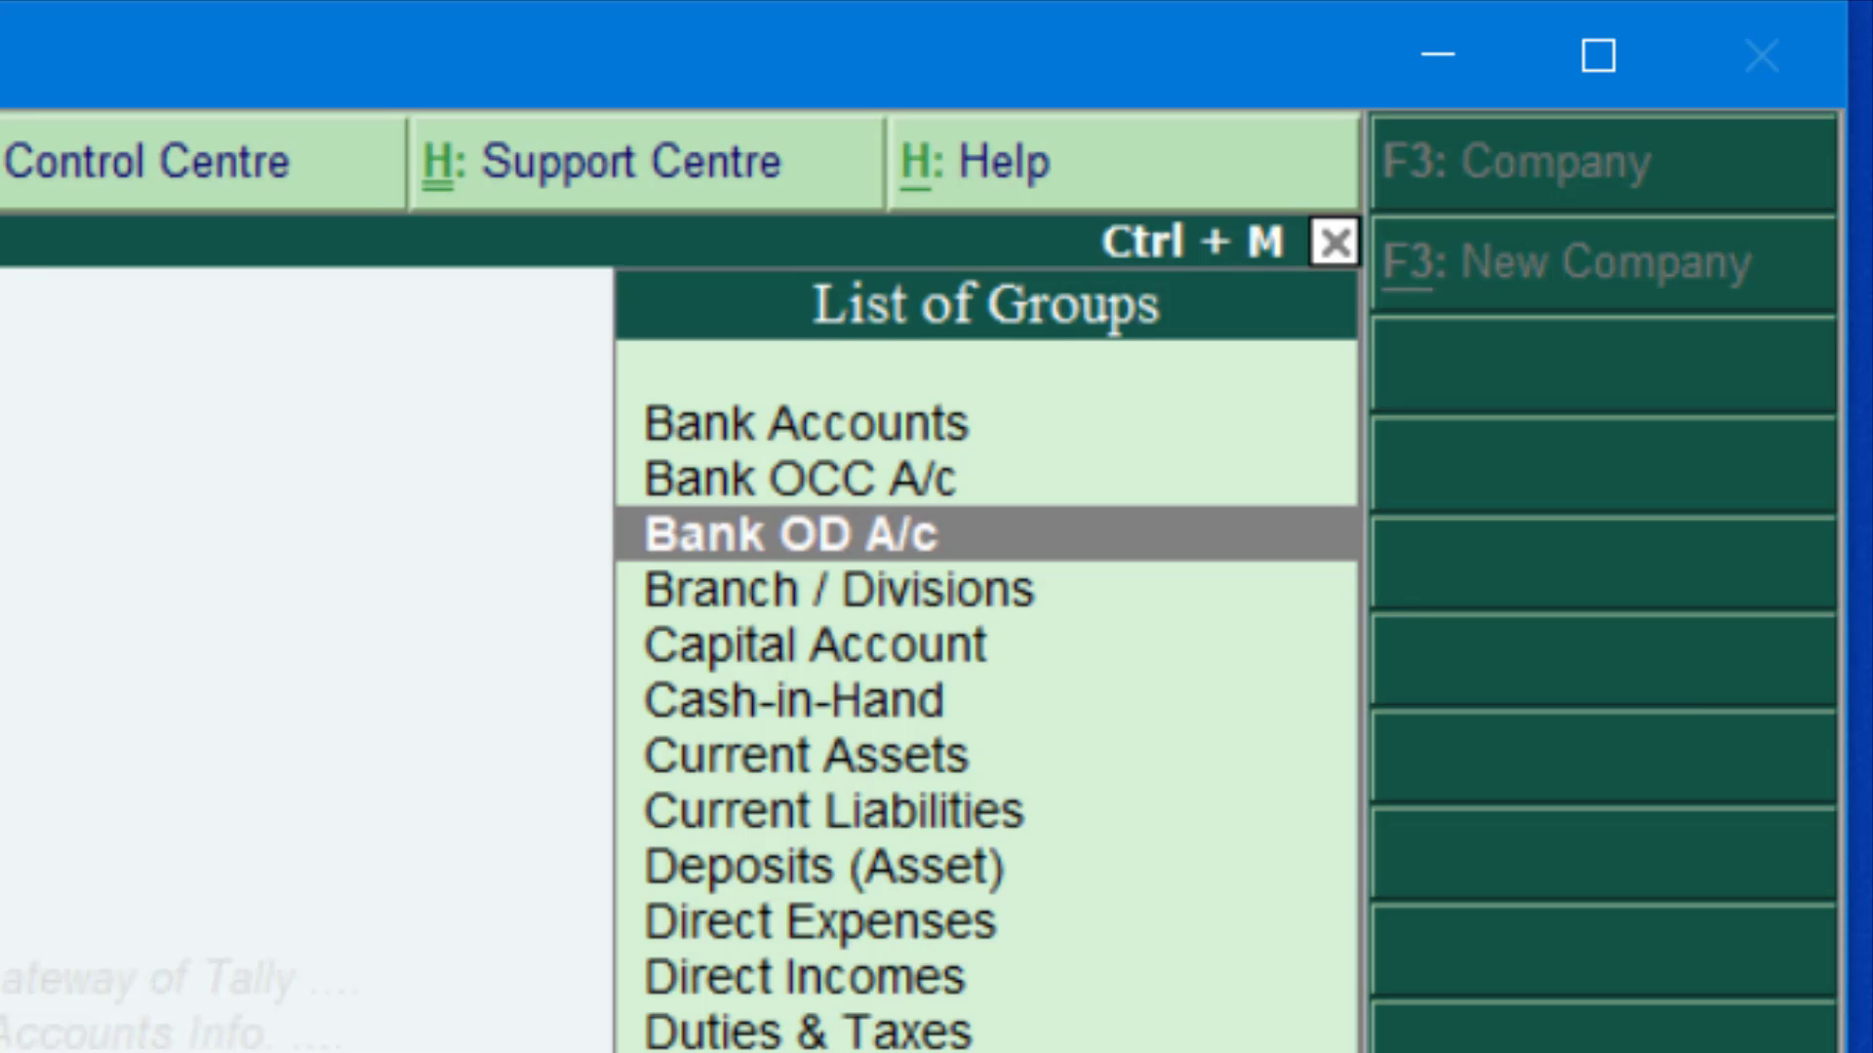
{"action": "key", "text": "Up"}
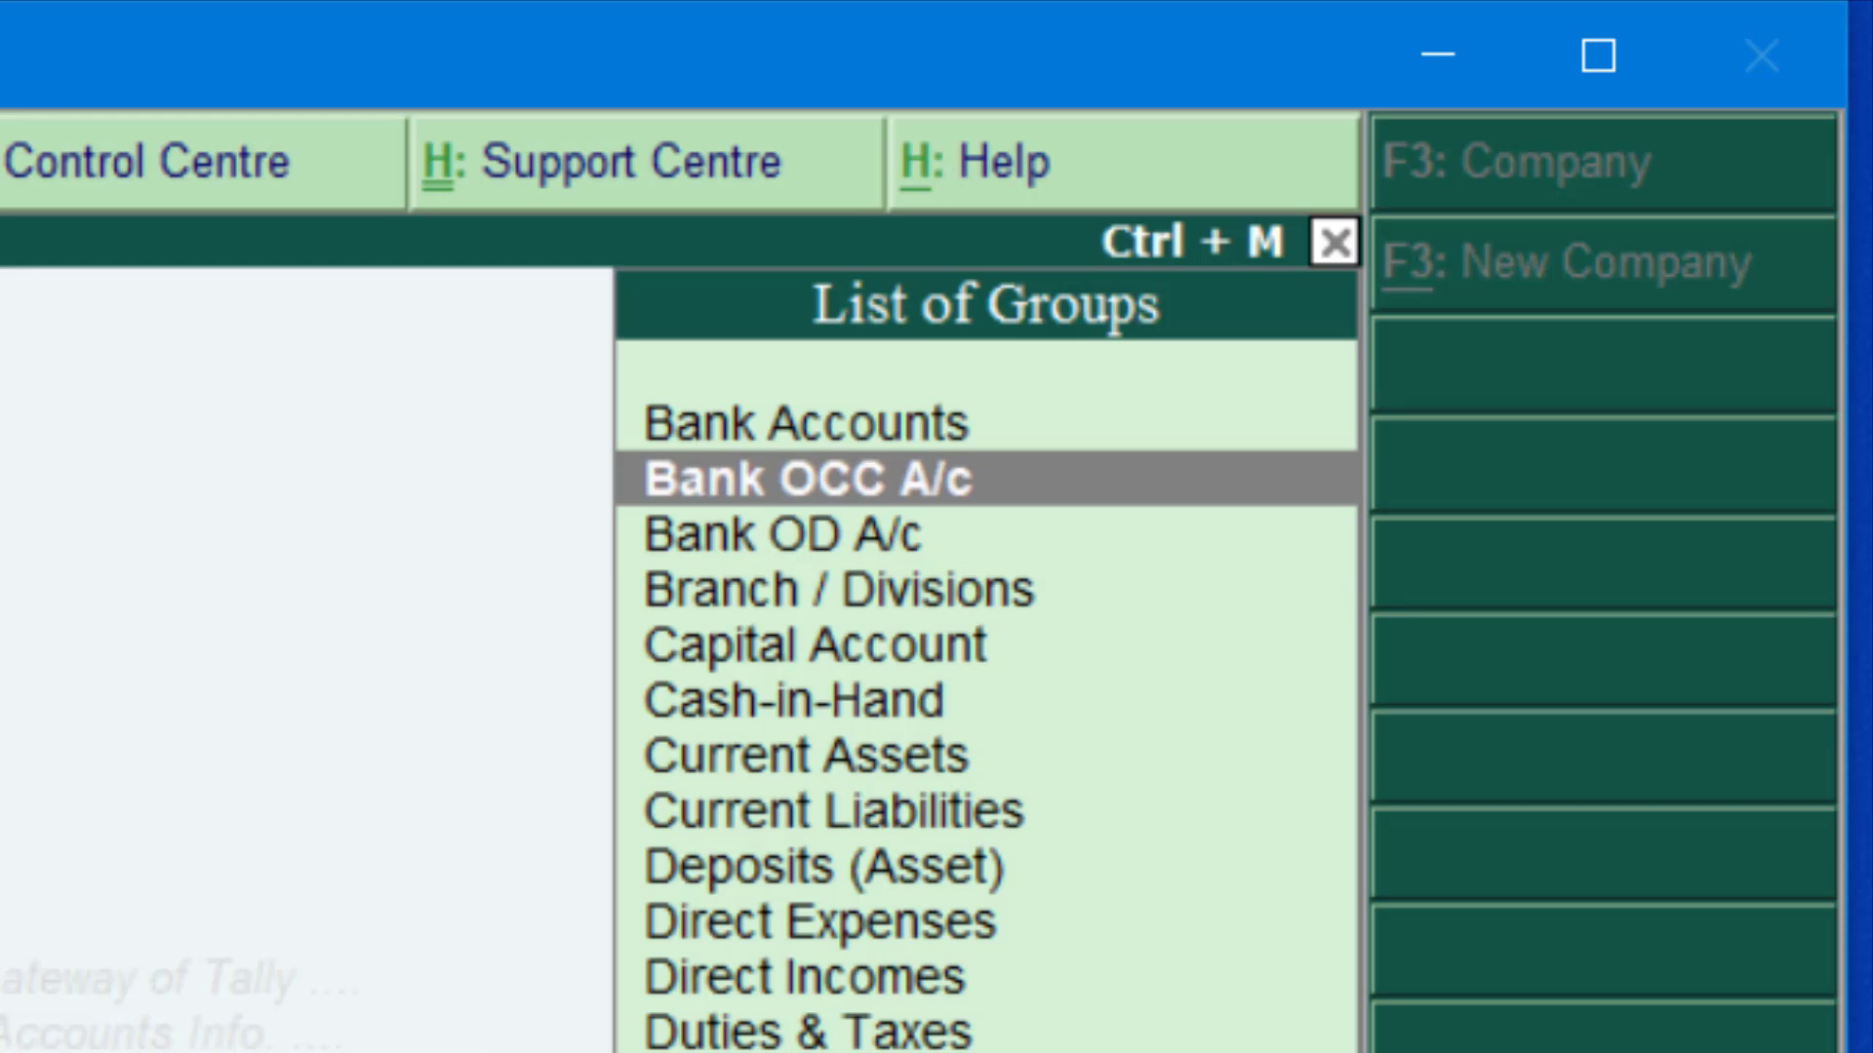
{"action": "key", "text": "Up"}
{"action": "key", "text": "Down"}
{"action": "key", "text": "Down"}
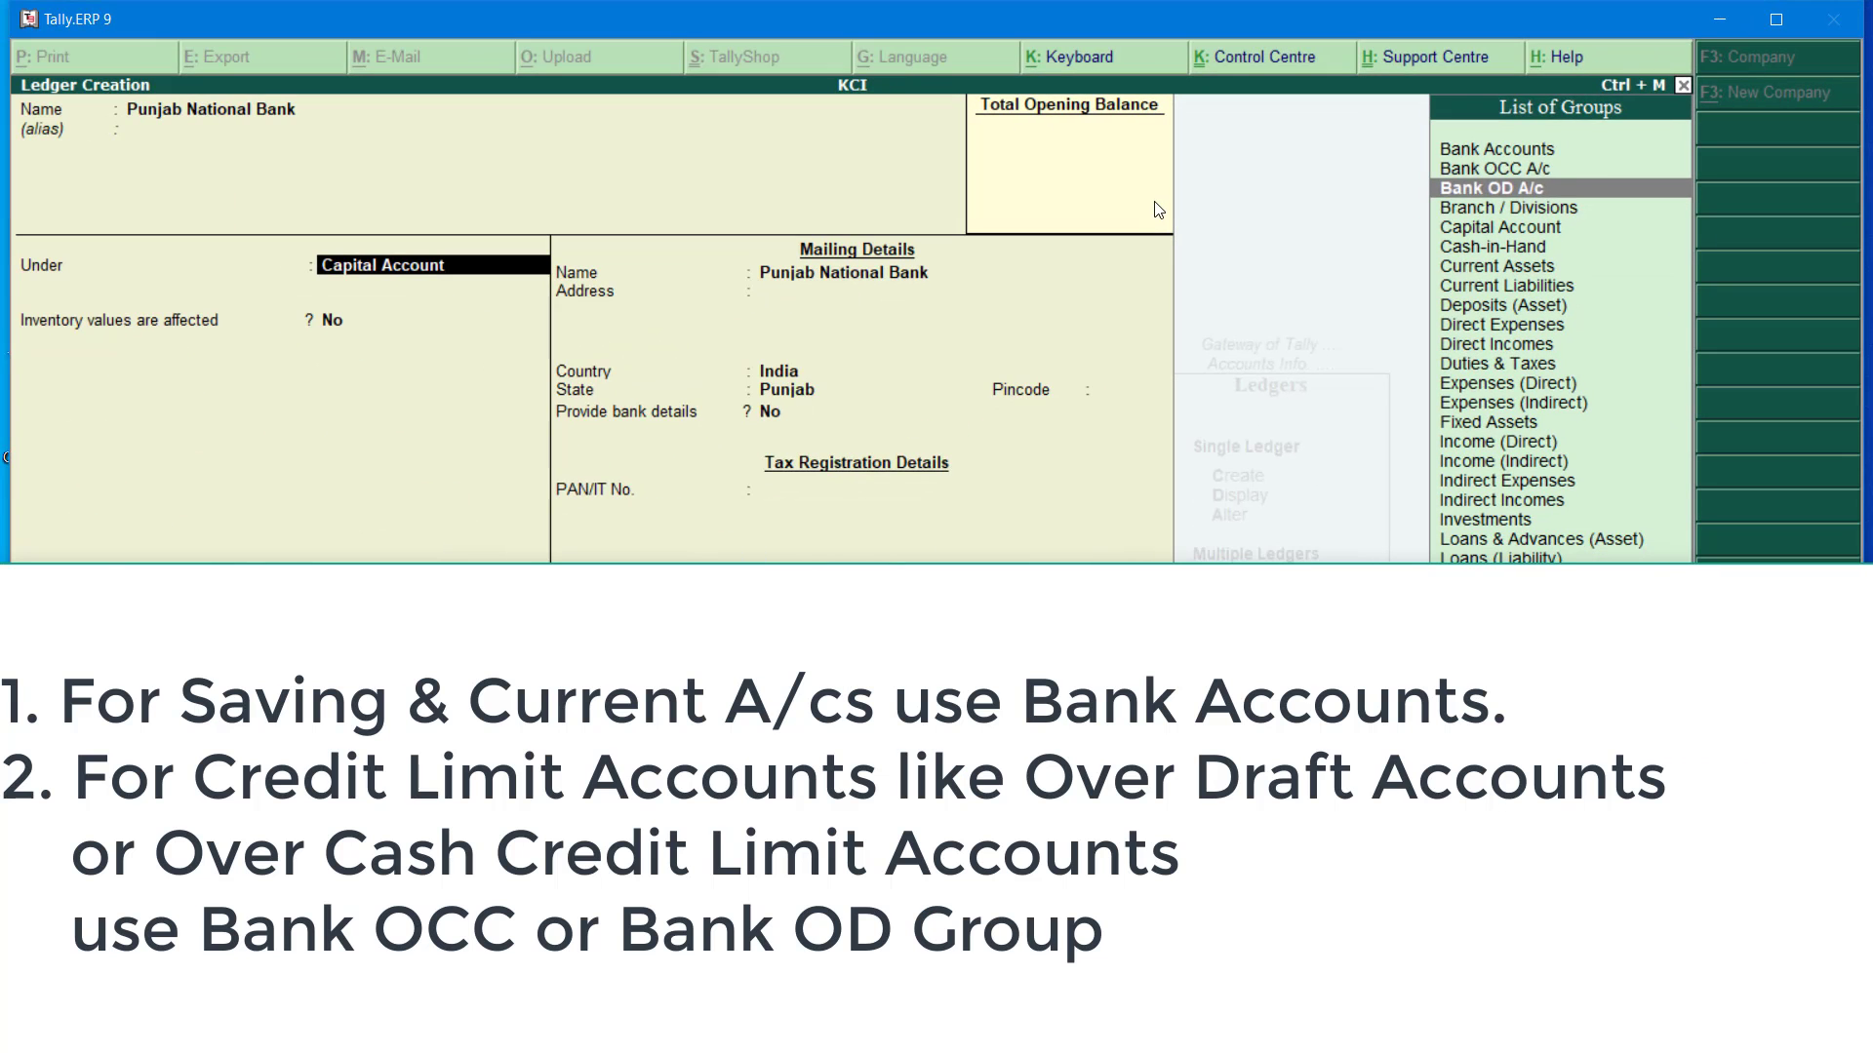
{"action": "key", "text": "Up"}
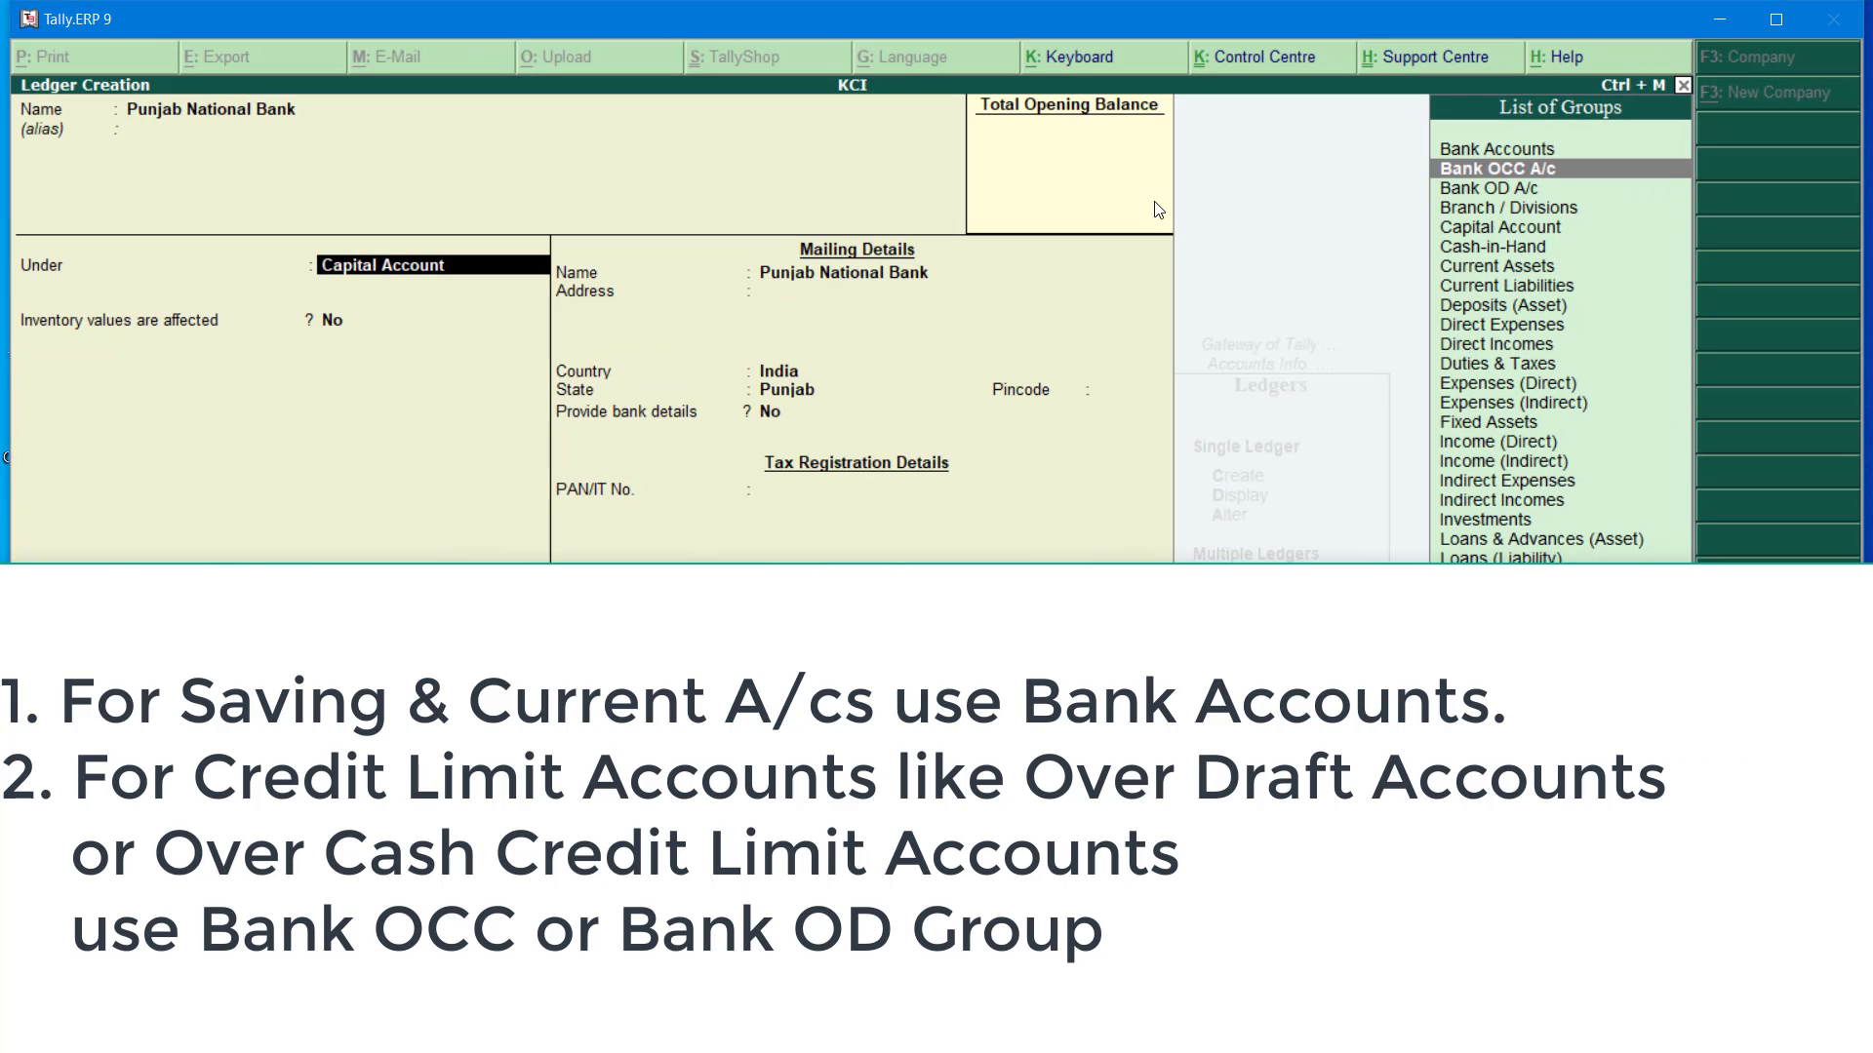
{"action": "key", "text": "Up"}
Review the three bank groups again, then choose Bank Accounts for Punjab National Bank.
{"action": "key", "text": "Down"}
{"action": "key", "text": "Up"}
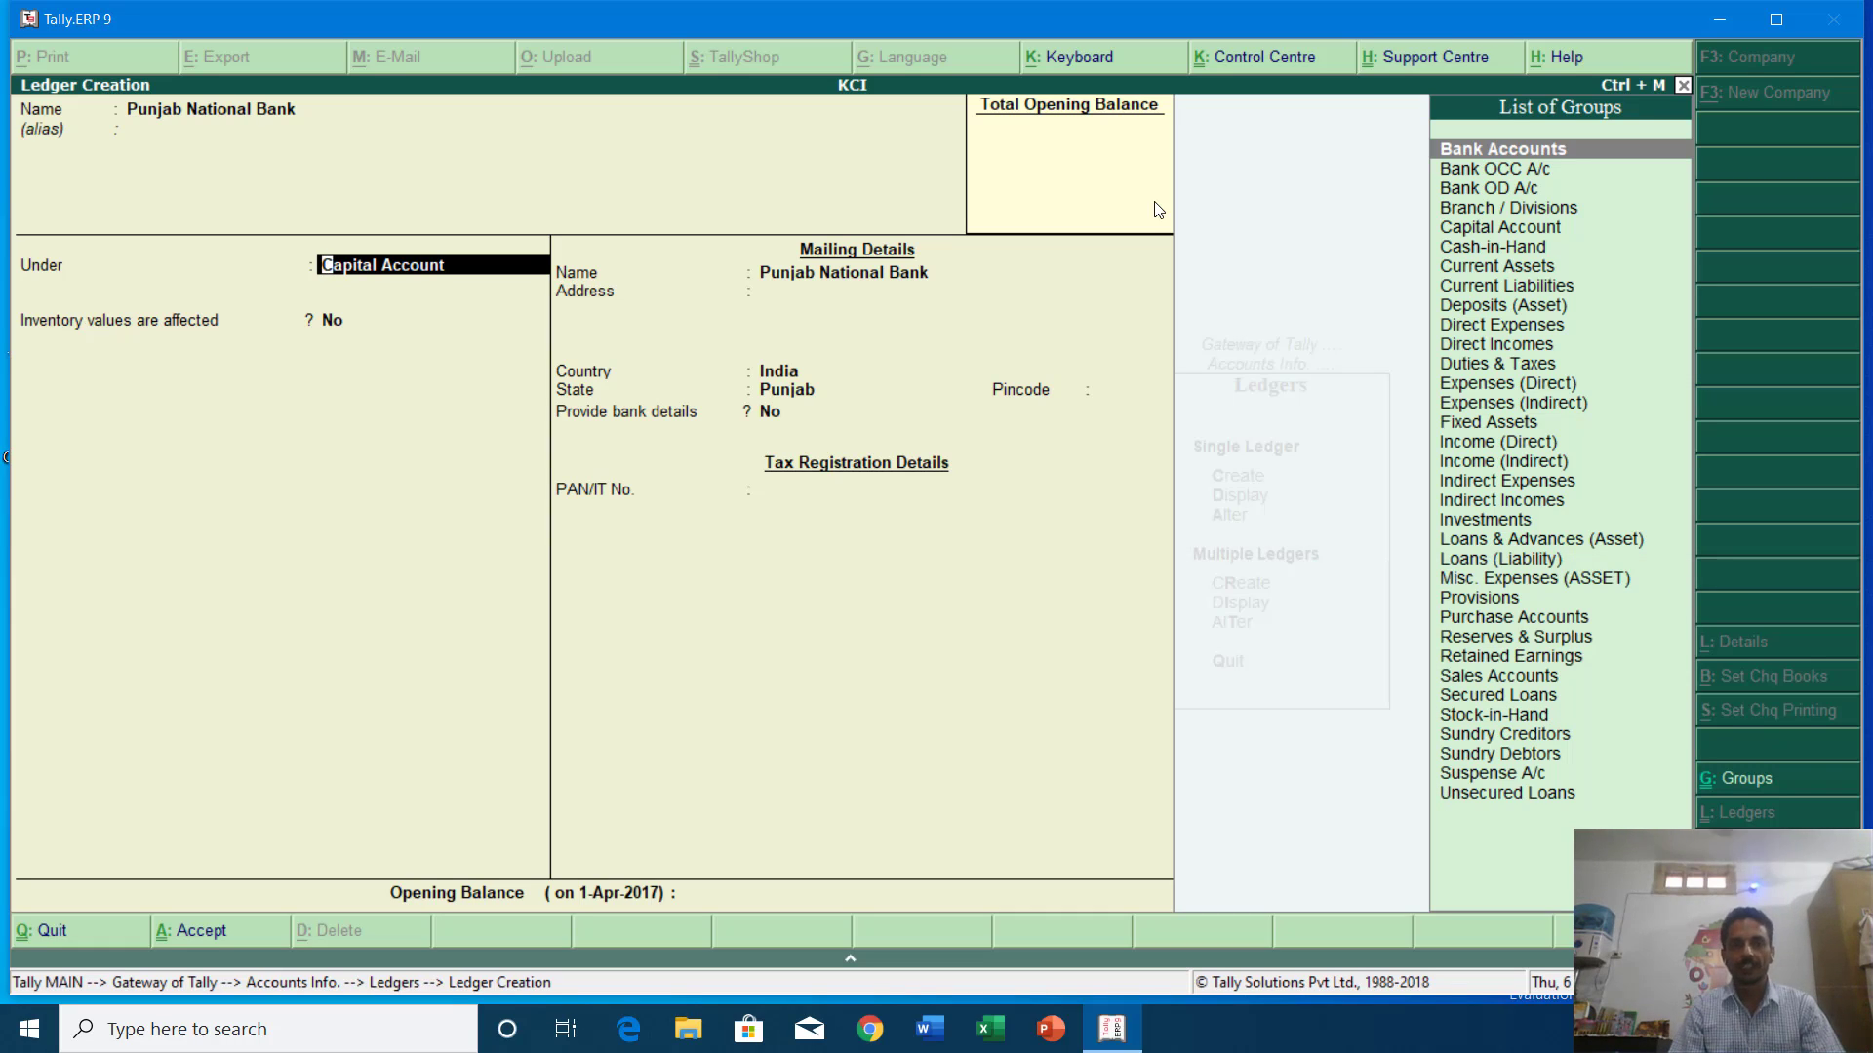
{"action": "key", "text": "Down"}
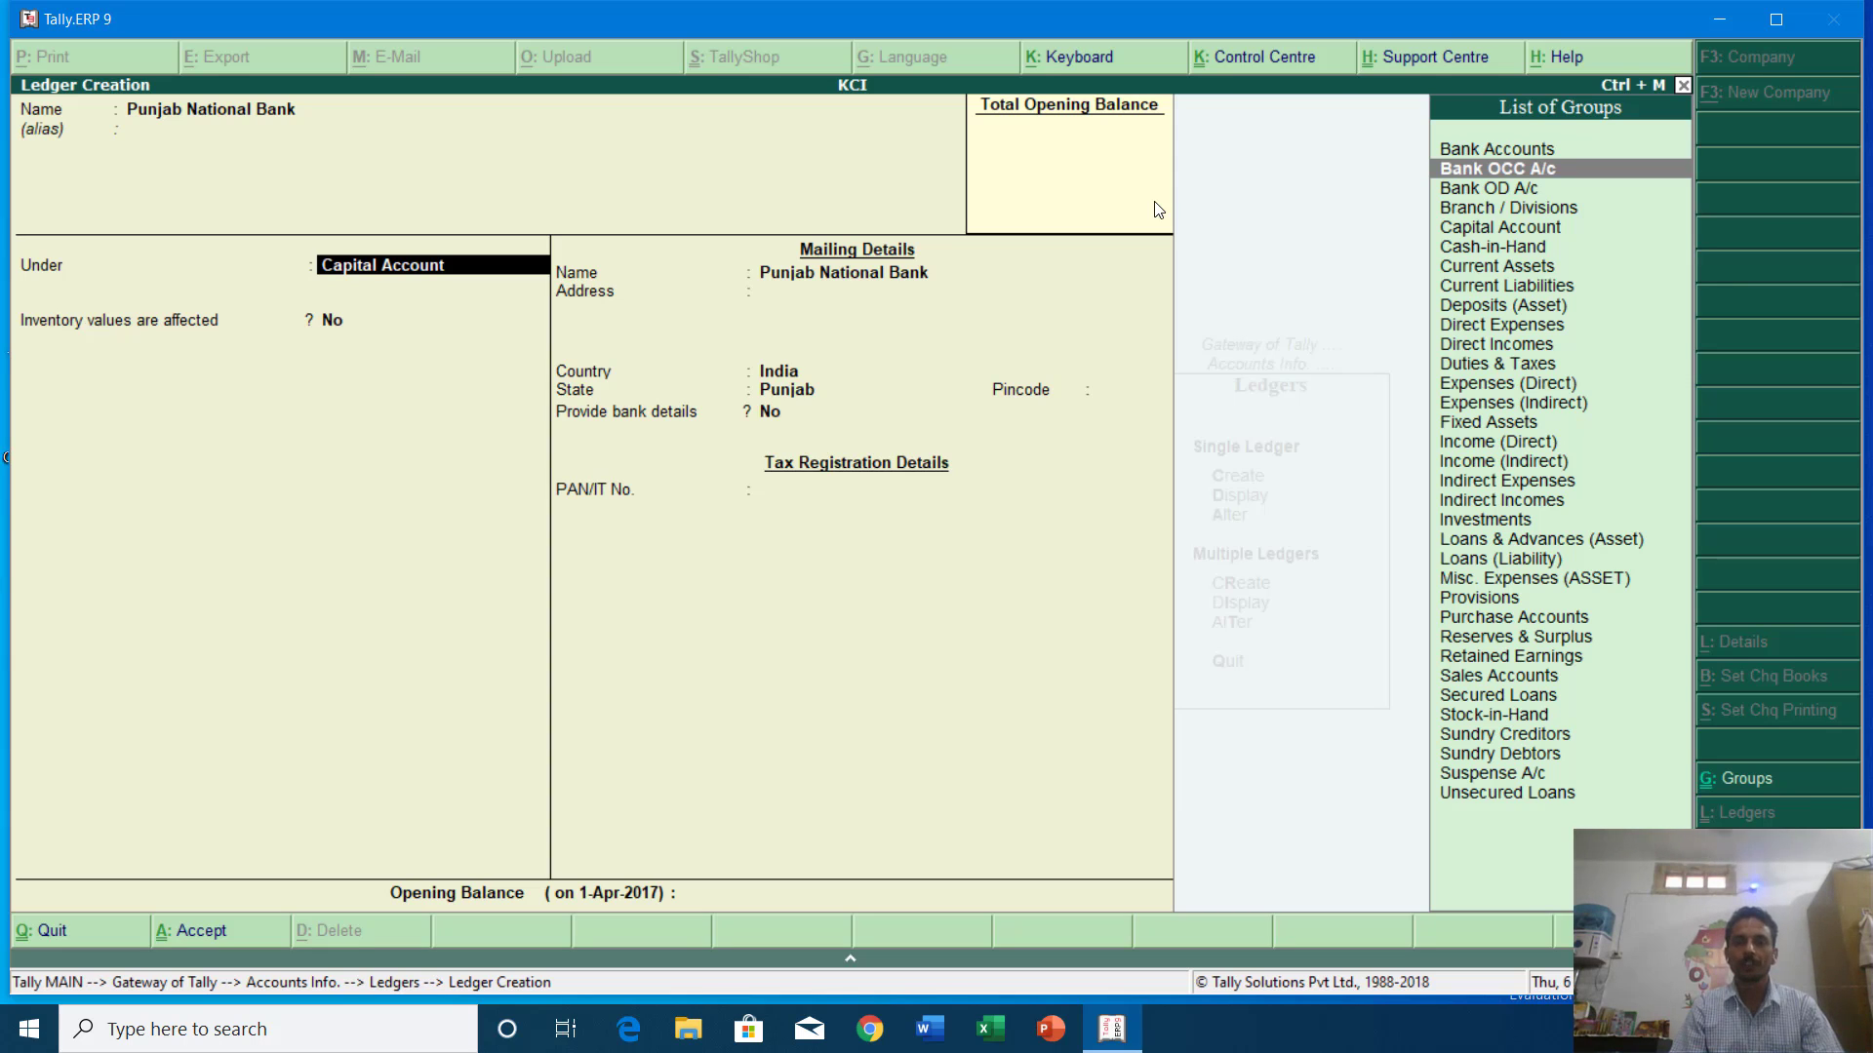
{"action": "key", "text": "Down"}
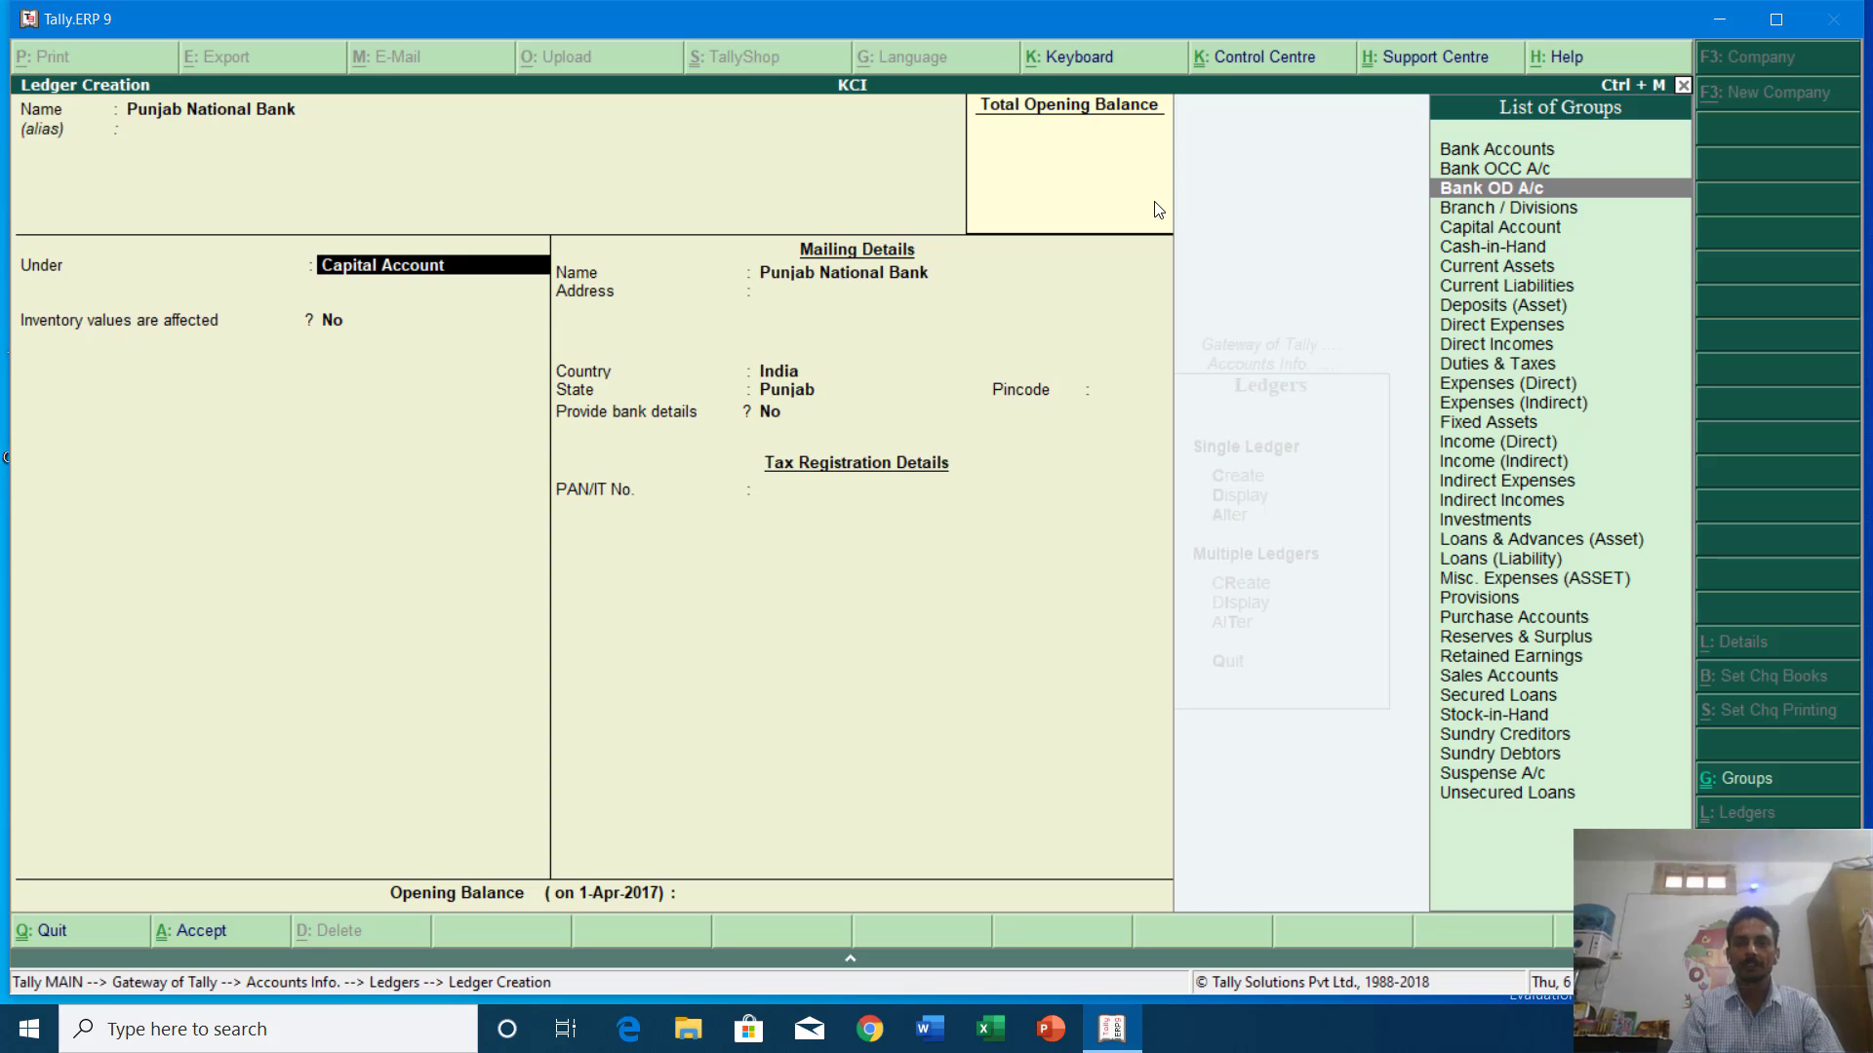
{"action": "key", "text": "Up"}
{"action": "key", "text": "Up"}
{"action": "key", "text": "Down"}
{"action": "key", "text": "Down"}
{"action": "key", "text": "Up"}
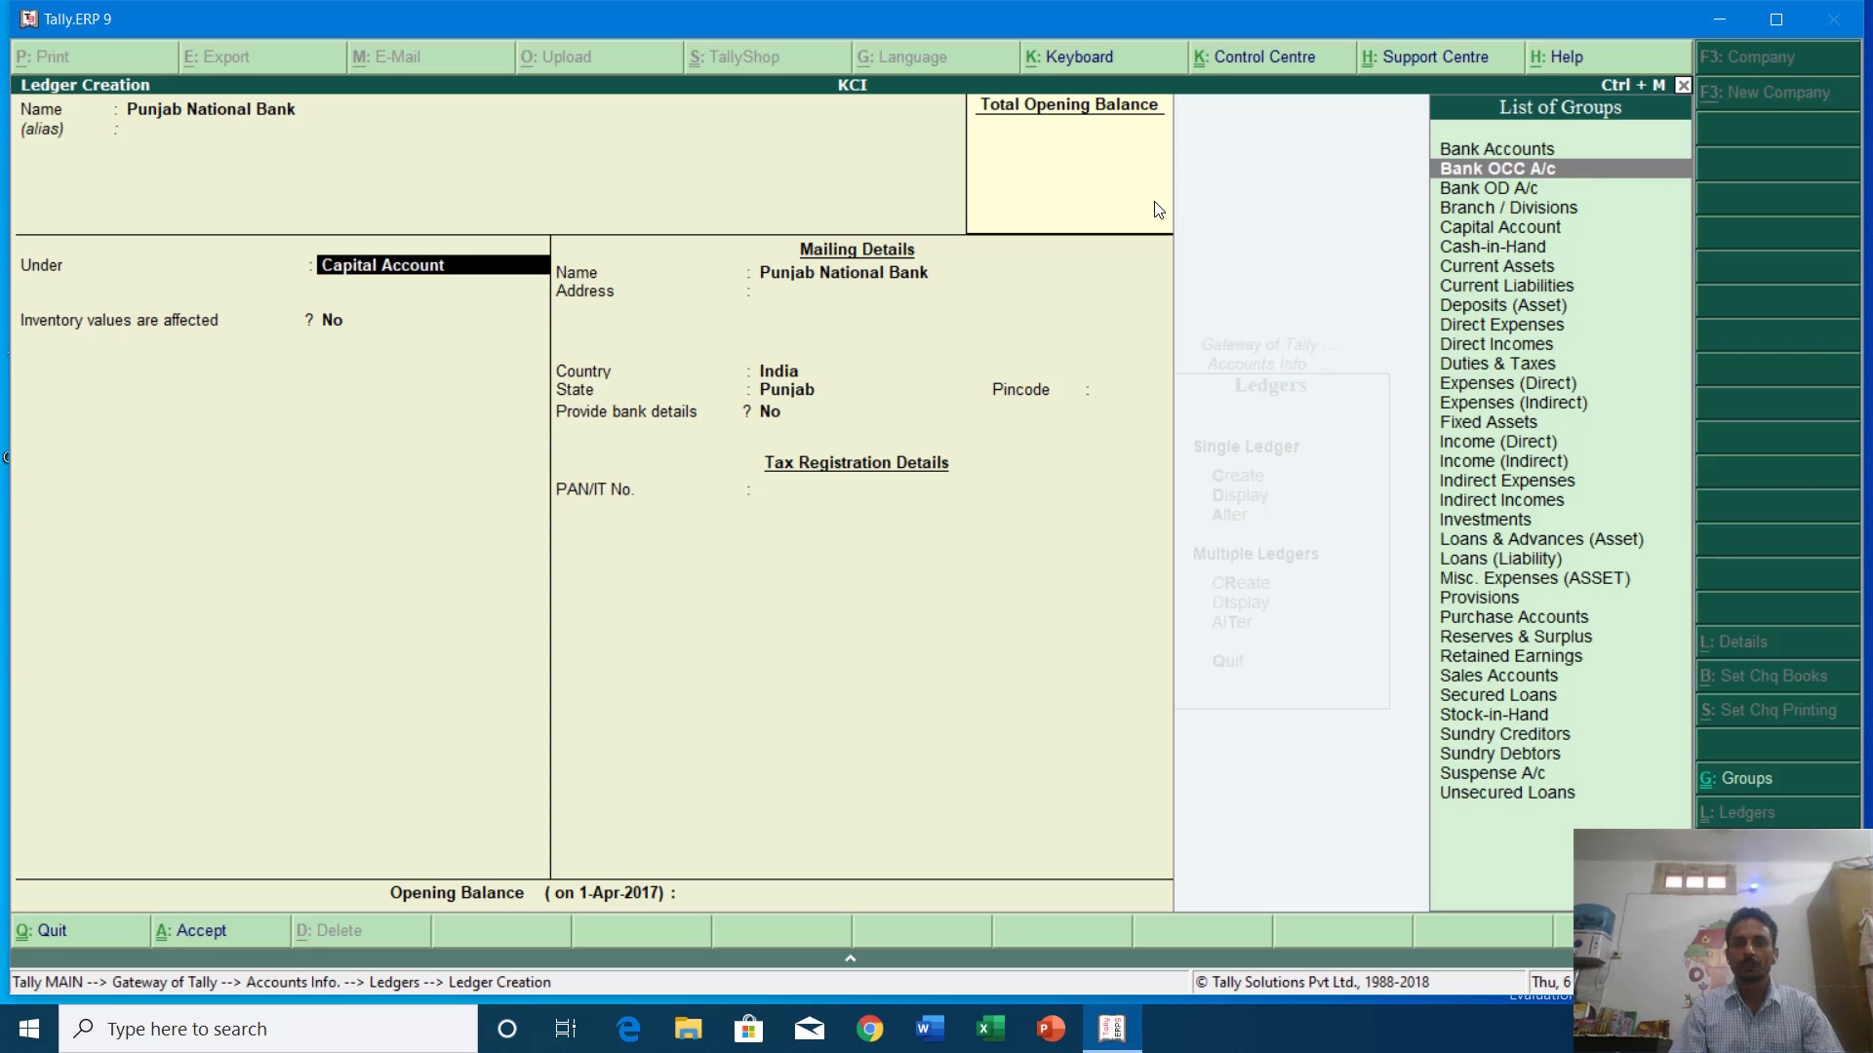
{"action": "key", "text": "Down"}
{"action": "key", "text": "Up"}
{"action": "key", "text": "Up"}
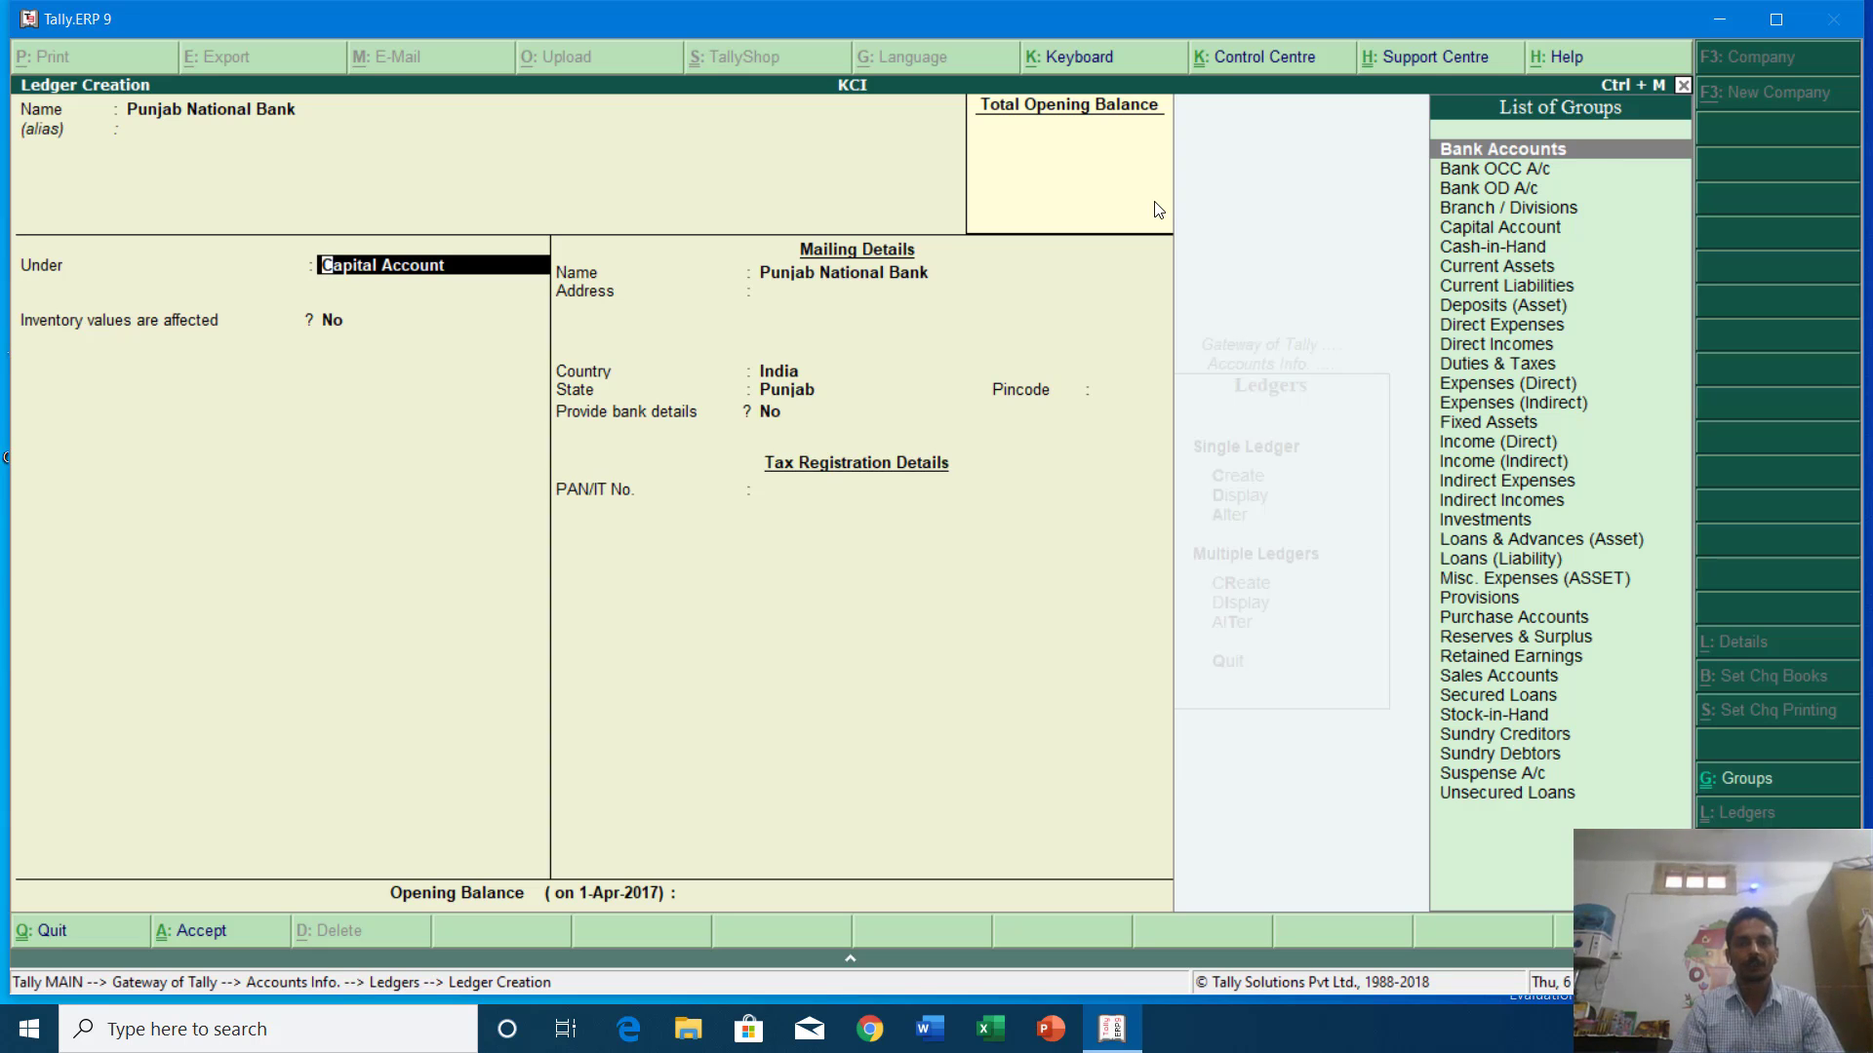
{"action": "key", "text": "Return"}
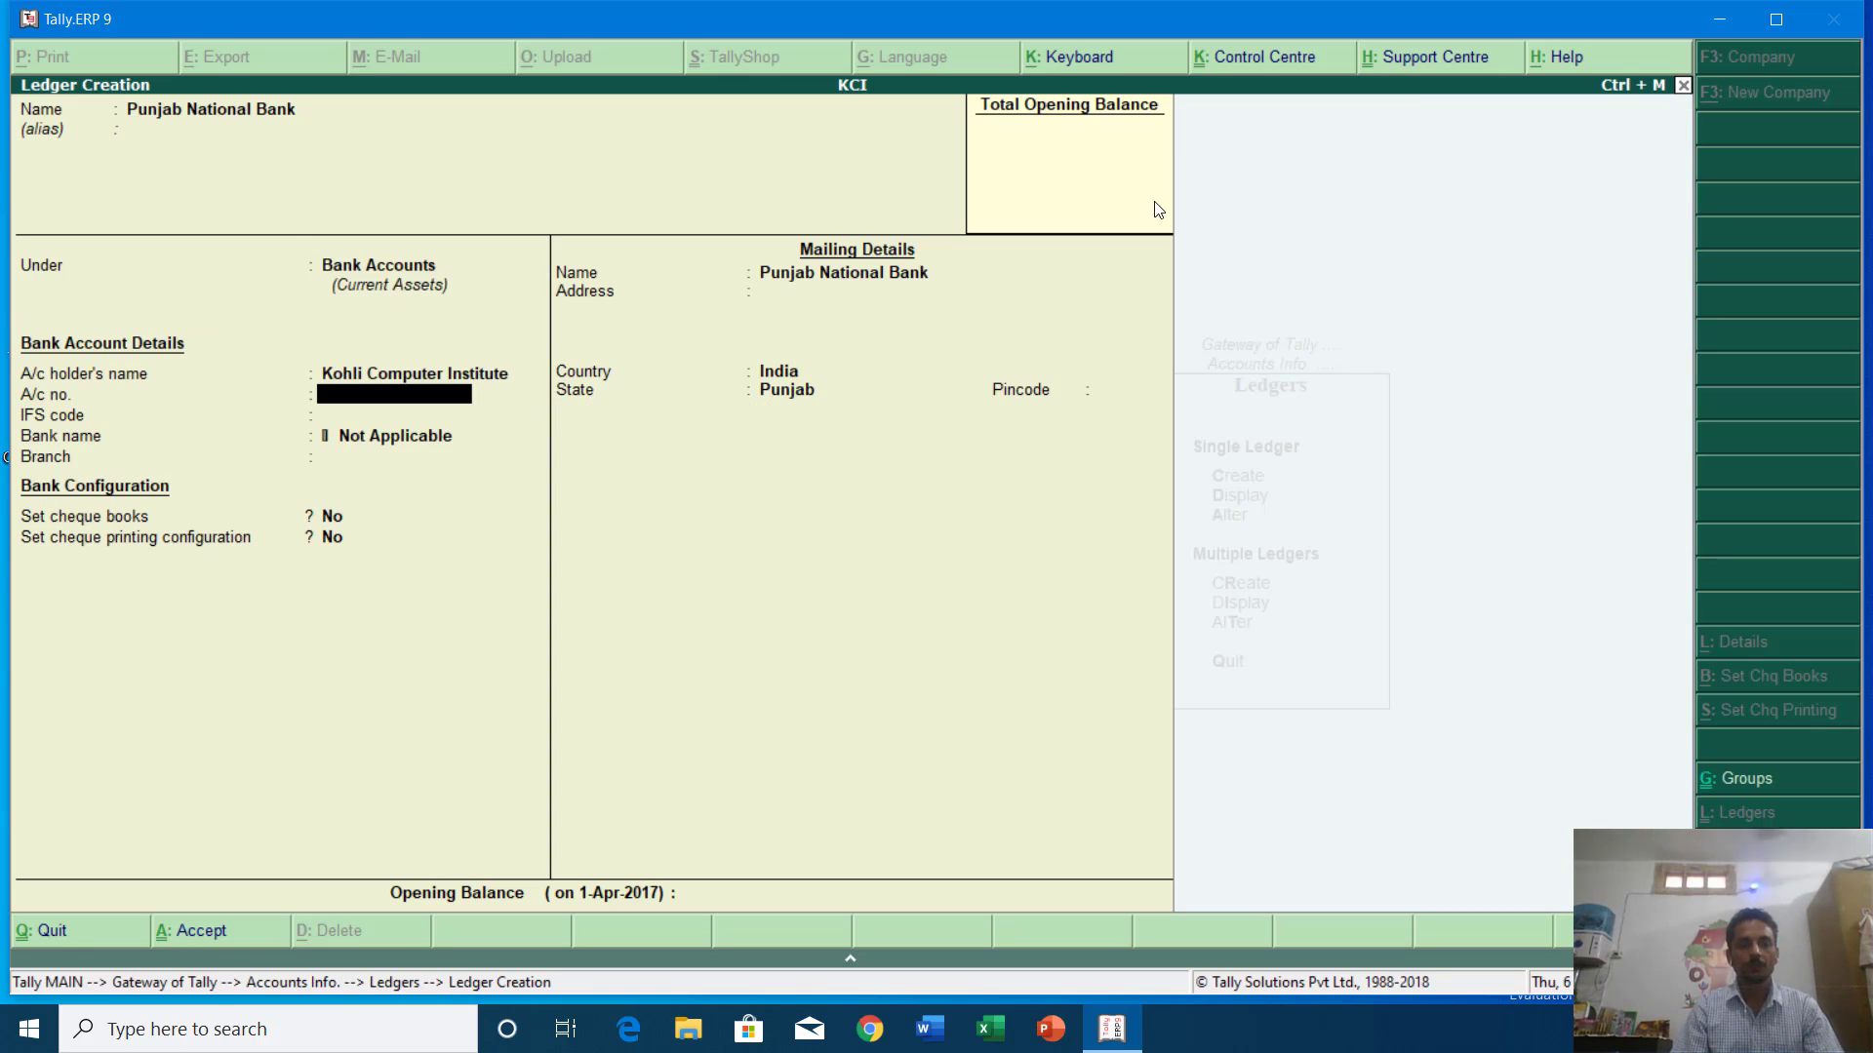
Skip the bank, cheque and mailing fields and accept the Punjab National Bank ledger.
{"action": "key", "text": "Return"}
{"action": "key", "text": "Return"}
{"action": "key", "text": "Return"}
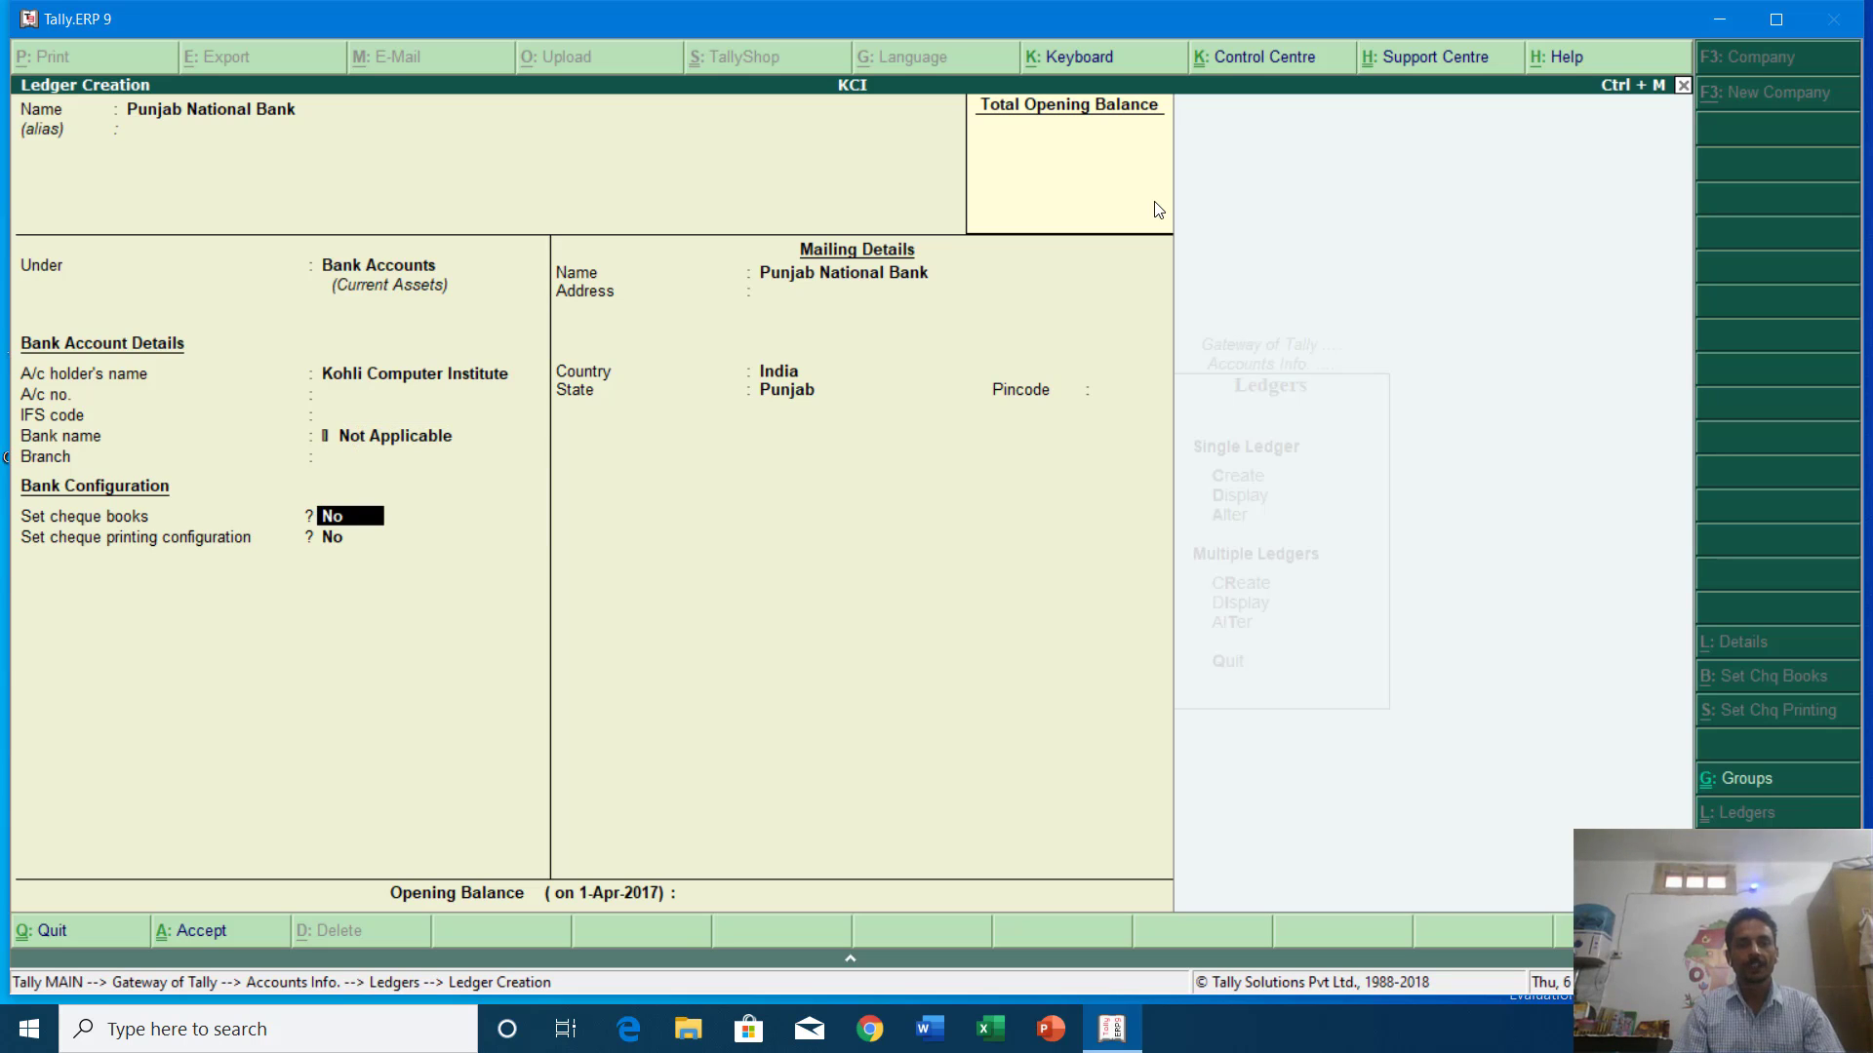
{"action": "key", "text": "Return"}
{"action": "key", "text": "Return"}
{"action": "key", "text": "Return"}
{"action": "key", "text": "Return"}
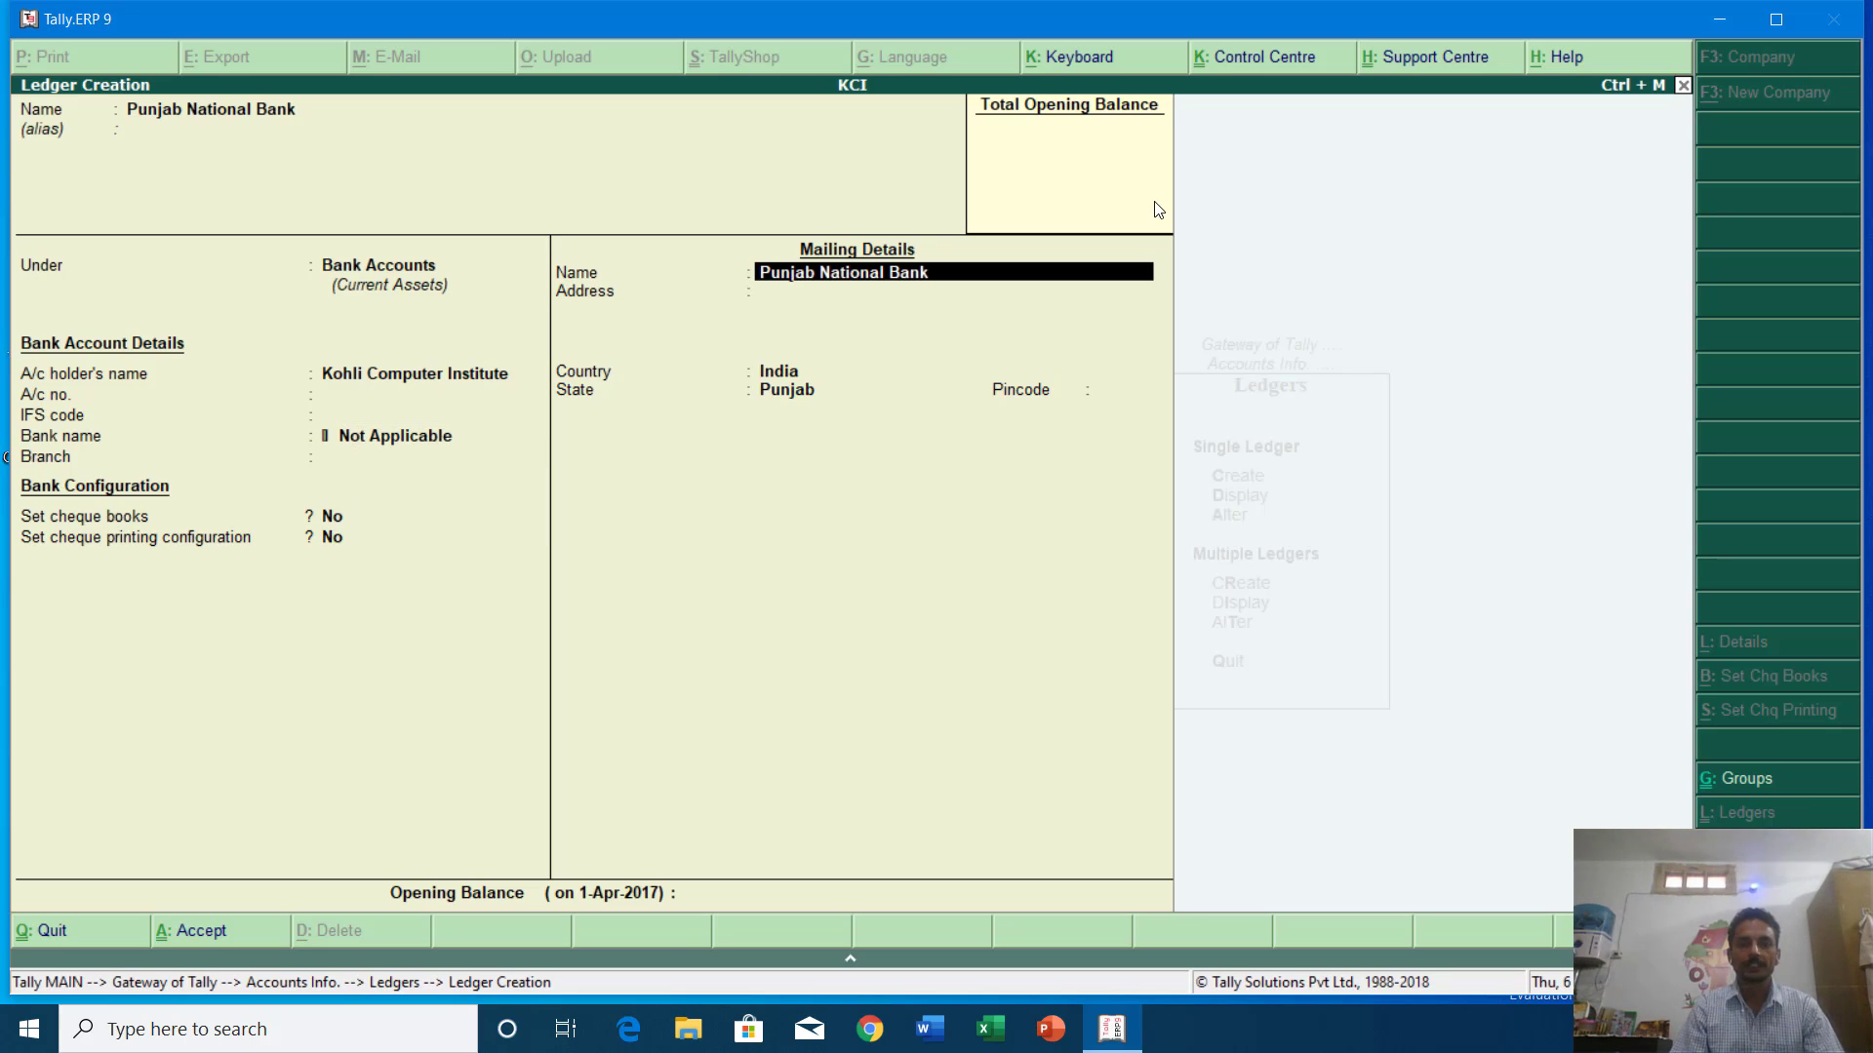
{"action": "key", "text": "Return"}
{"action": "key", "text": "Return"}
{"action": "key", "text": "Return"}
{"action": "key", "text": "Return"}
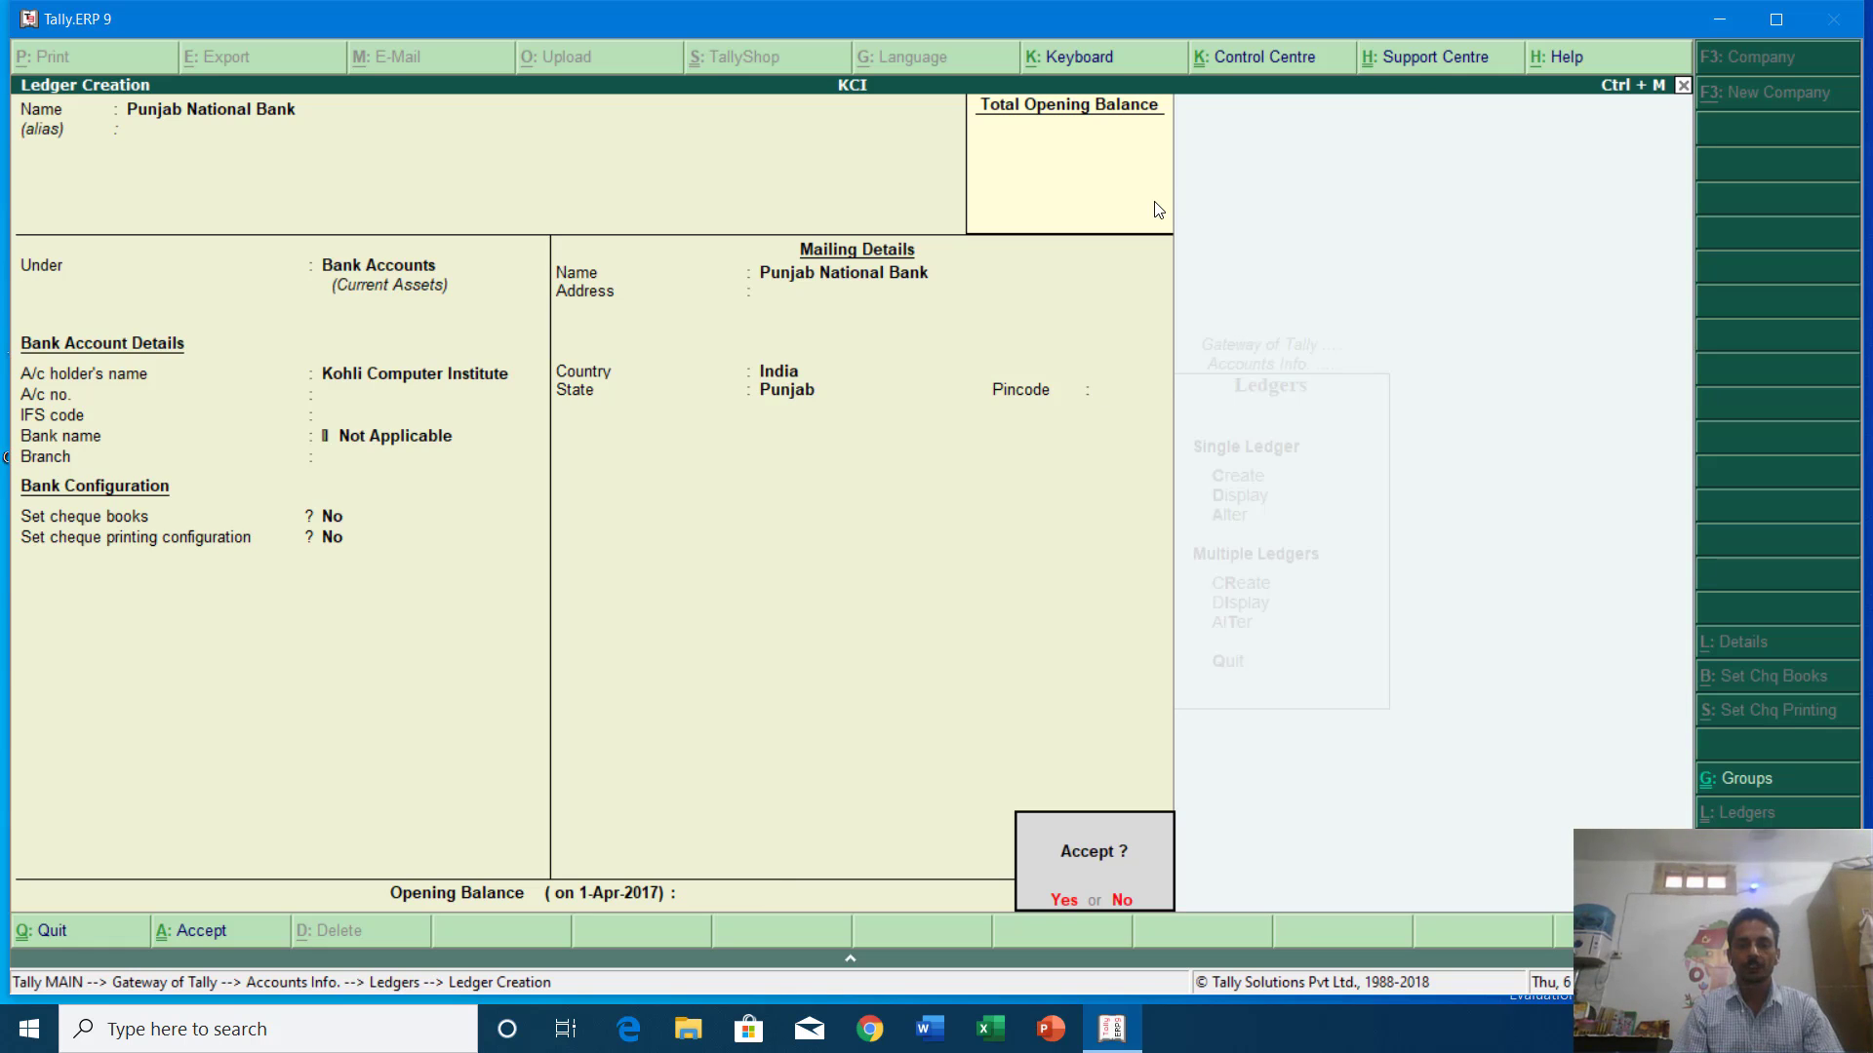
{"action": "key", "text": "Return"}
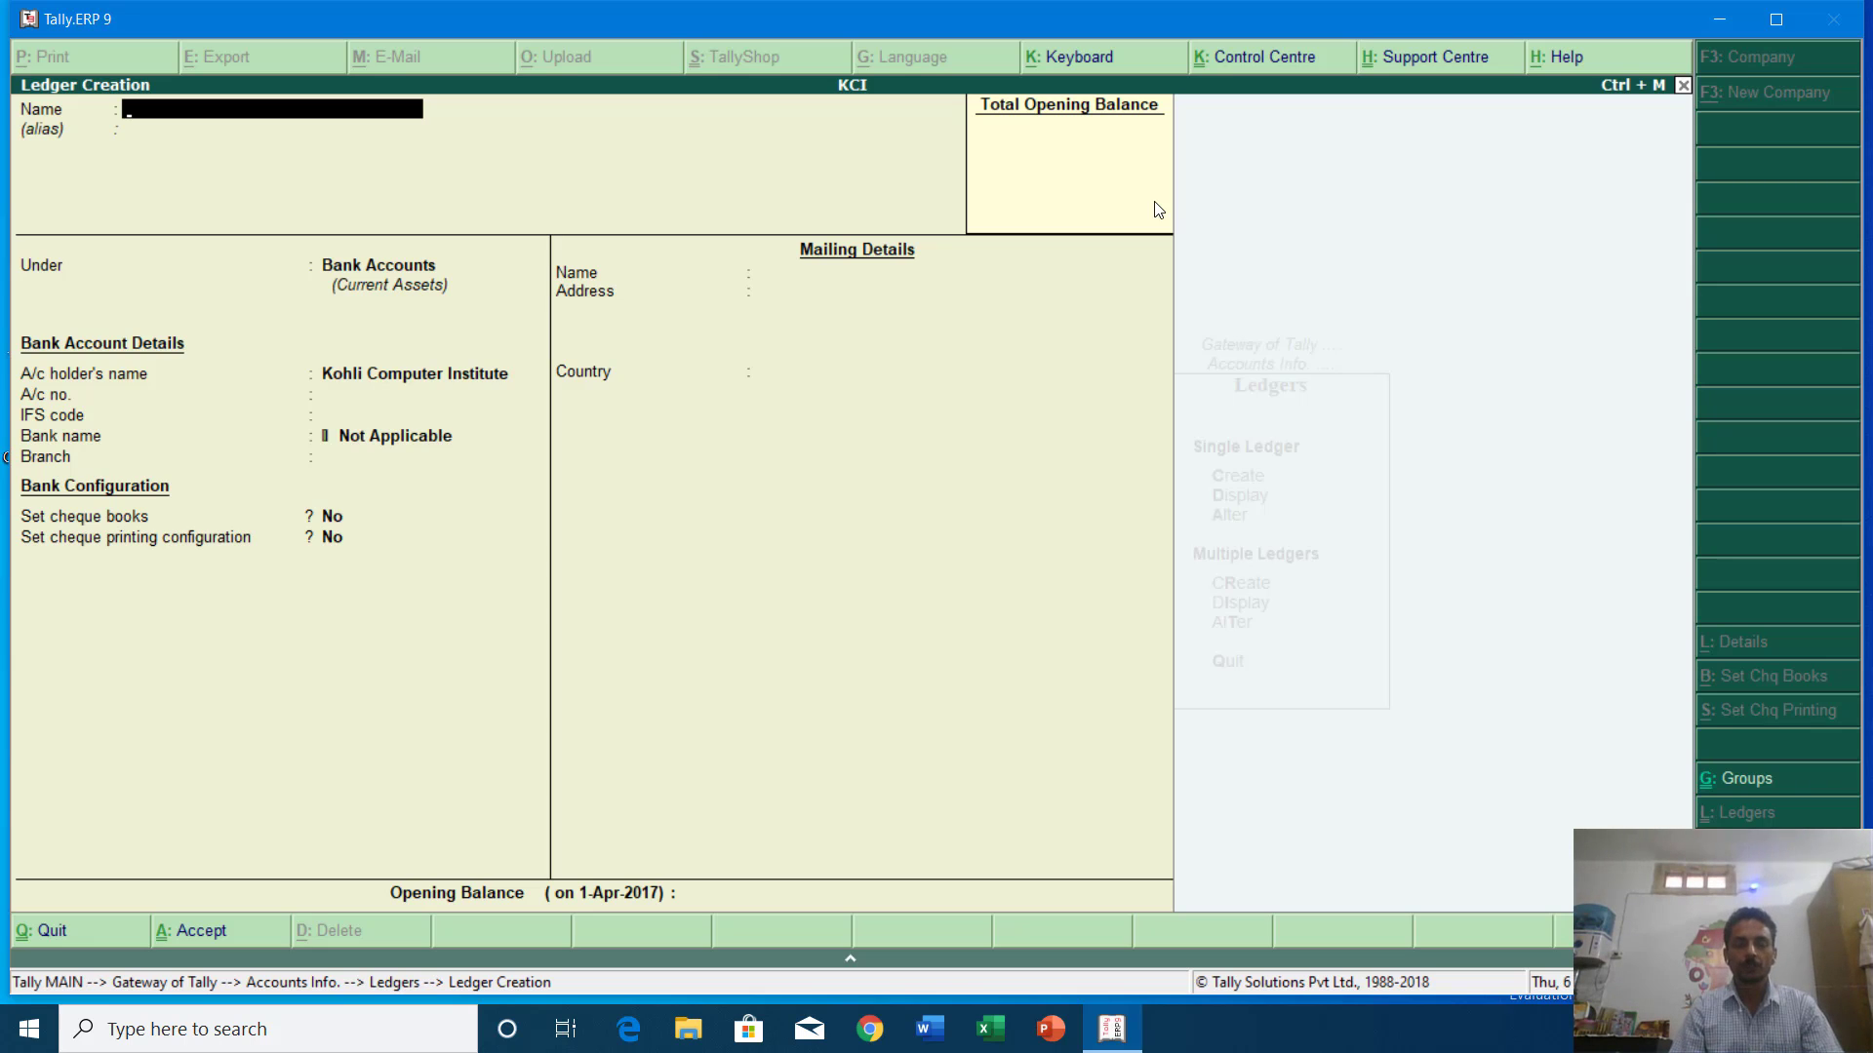
Quit ledger creation and open Accounting Vouchers, showing blank Payment voucher No. 8.
{"action": "key", "text": "Escape"}
{"action": "key", "text": "y"}
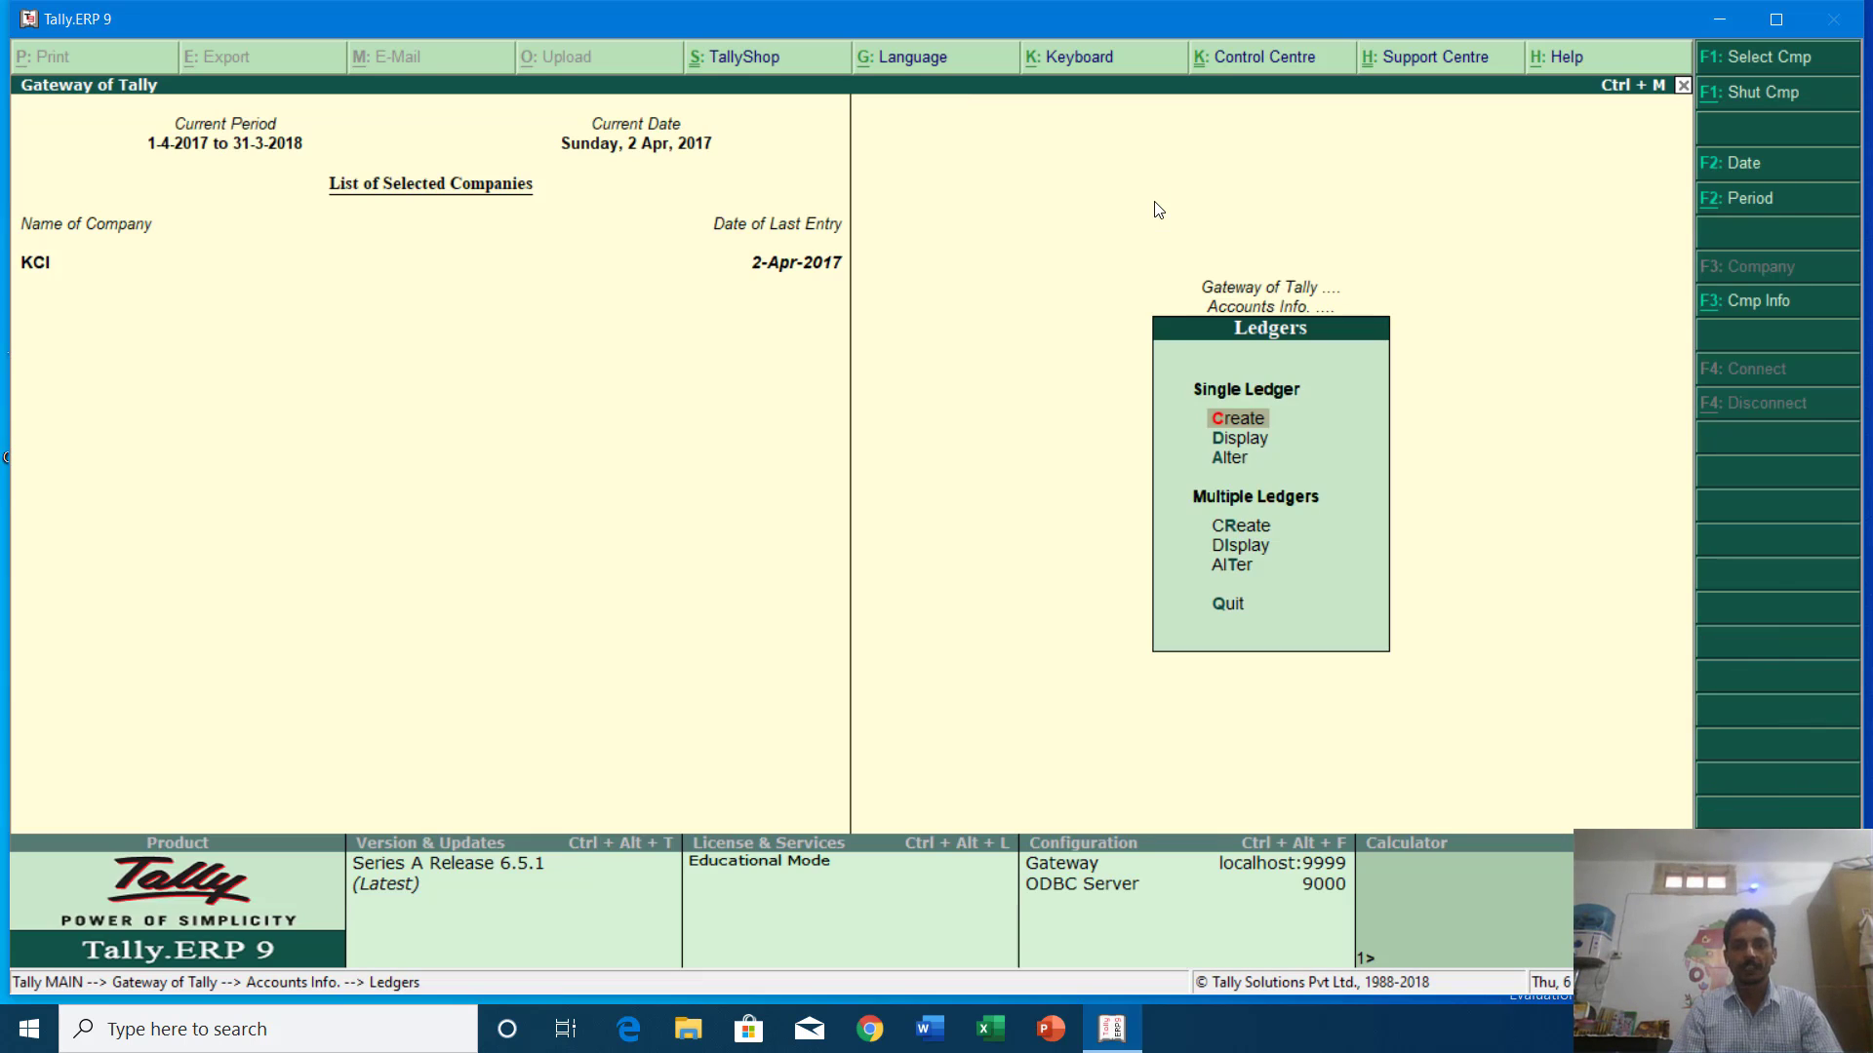
{"action": "key", "text": "Escape"}
{"action": "key", "text": "Escape"}
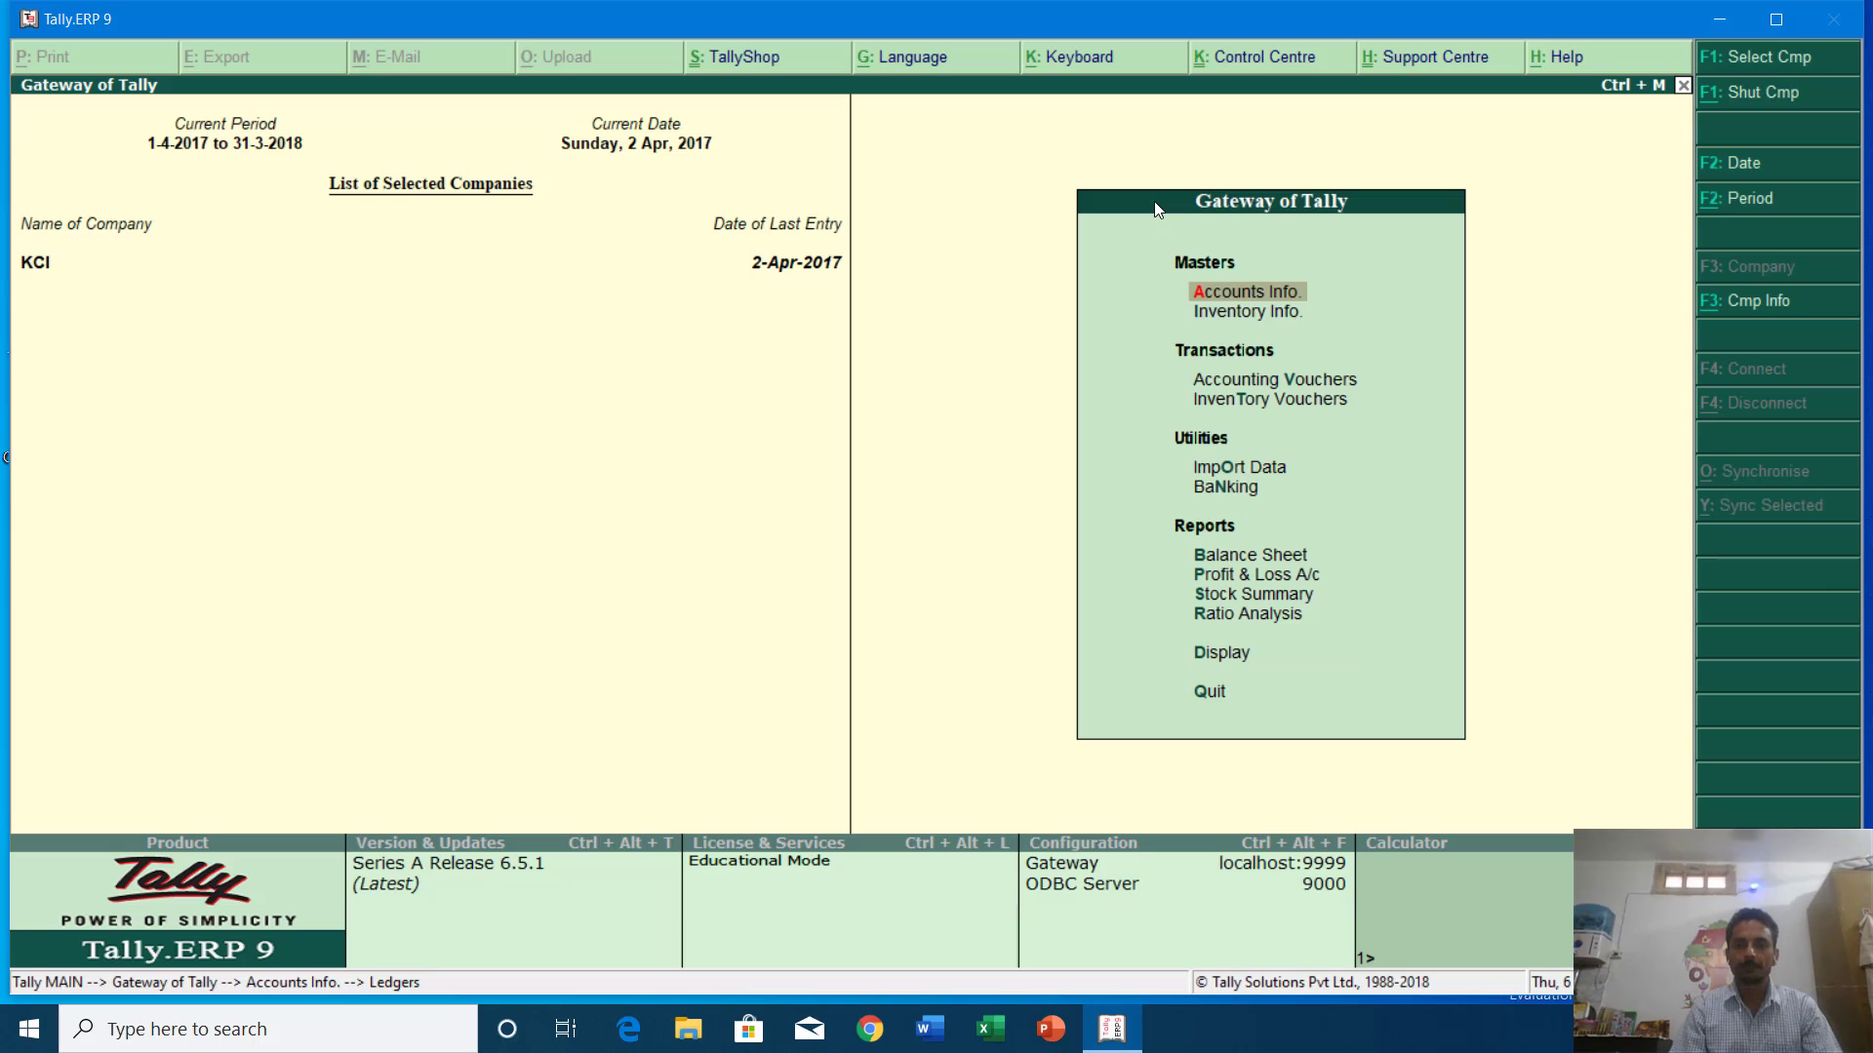
{"action": "key", "text": "Down"}
{"action": "key", "text": "Down"}
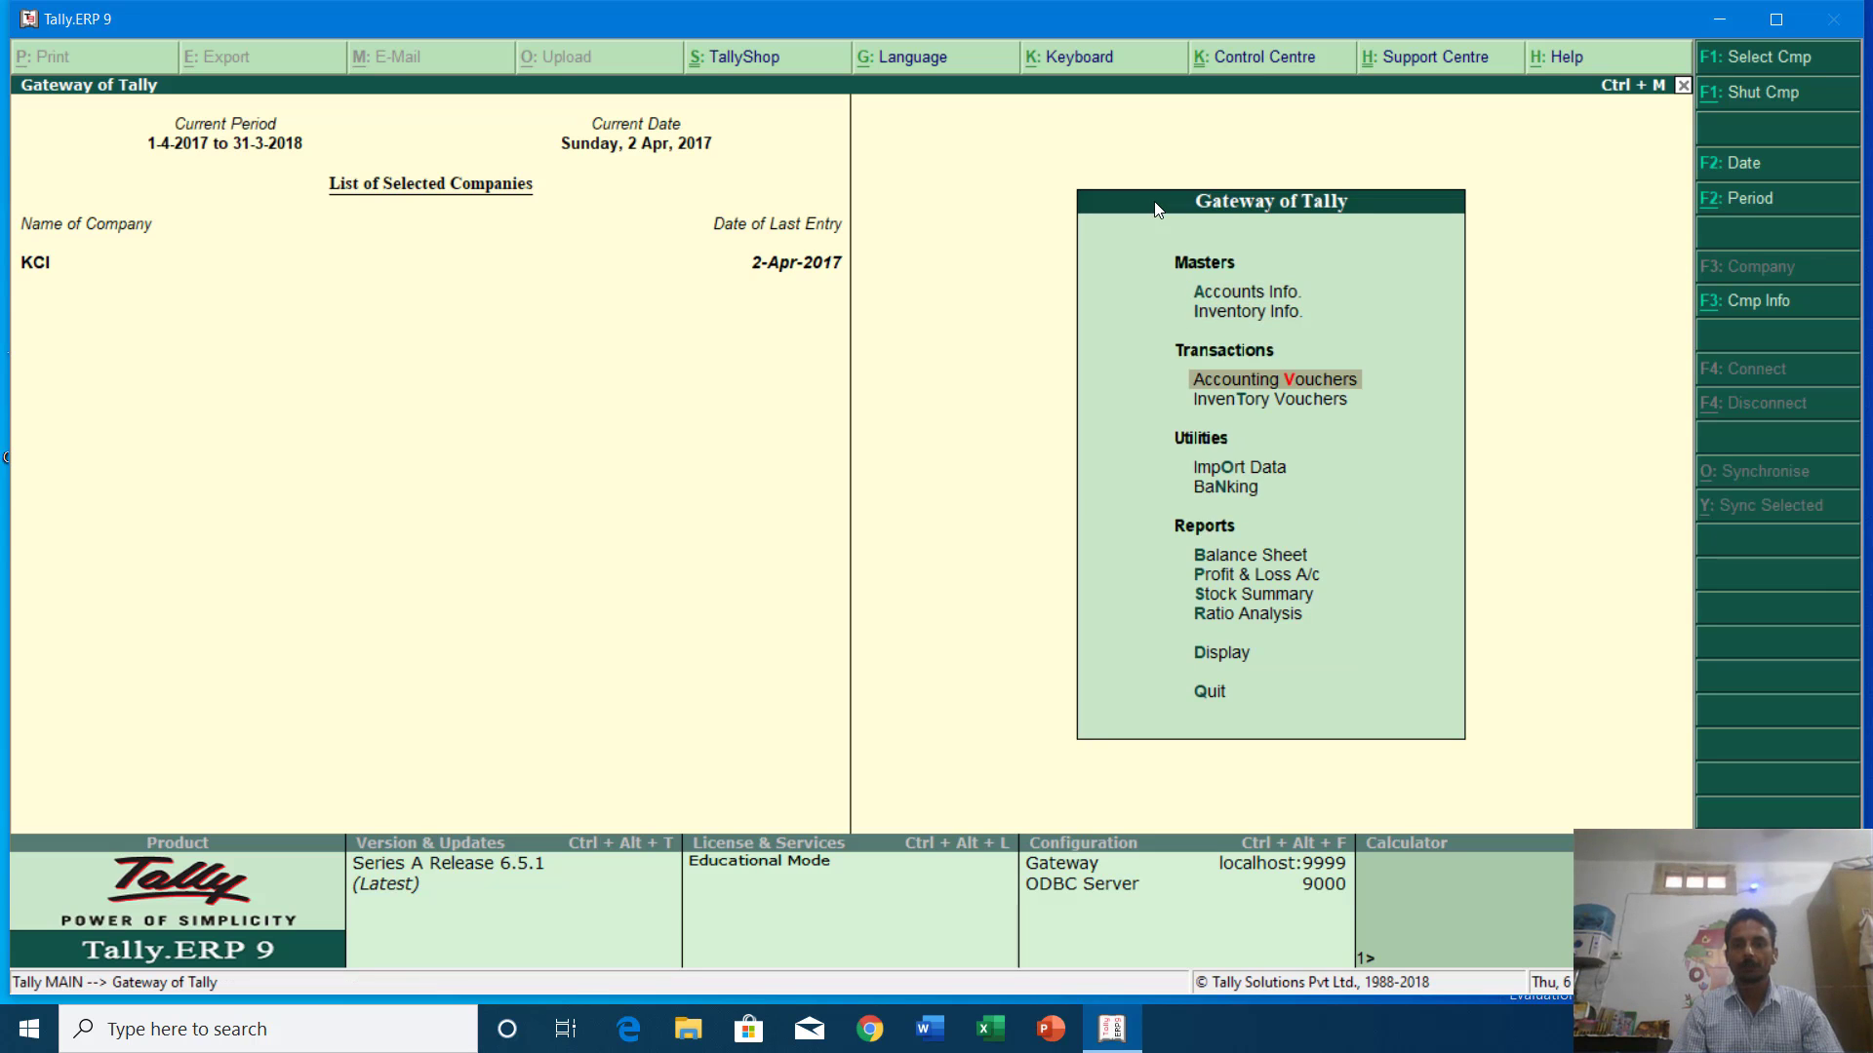
{"action": "key", "text": "Return"}
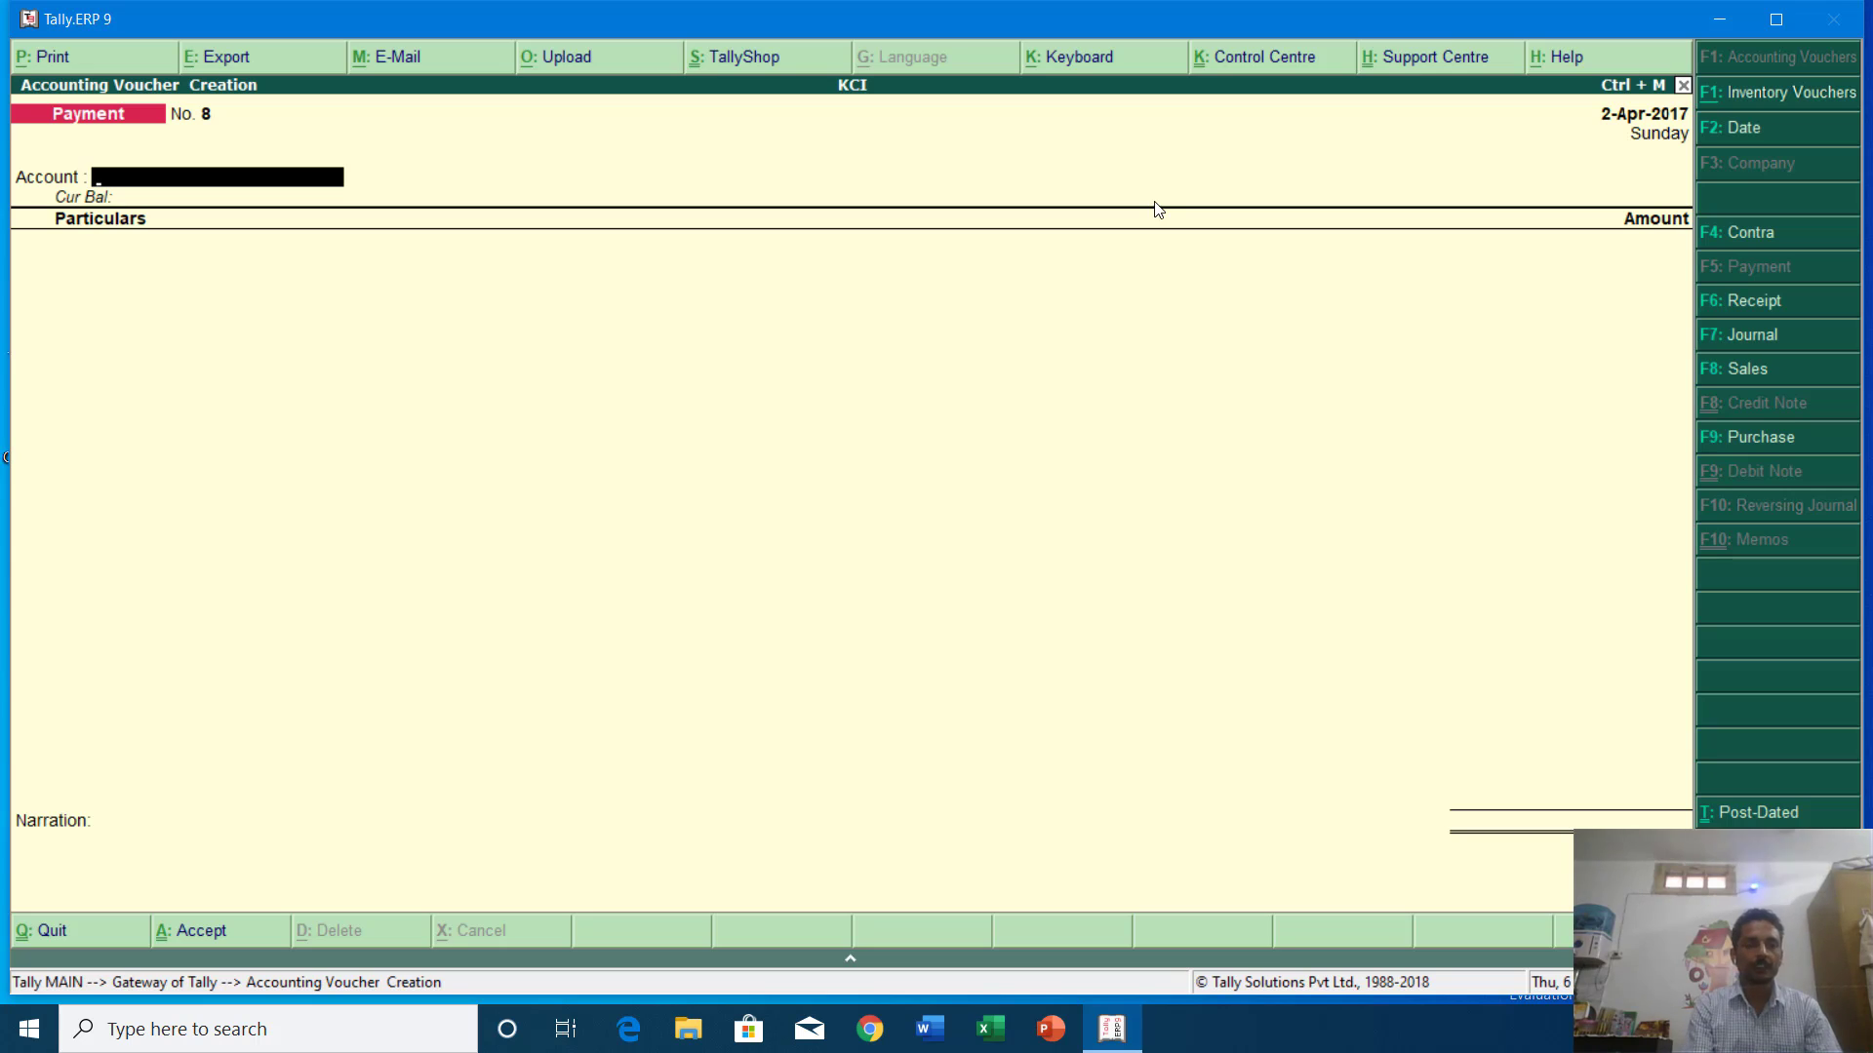
{"action": "key", "text": "F4"}
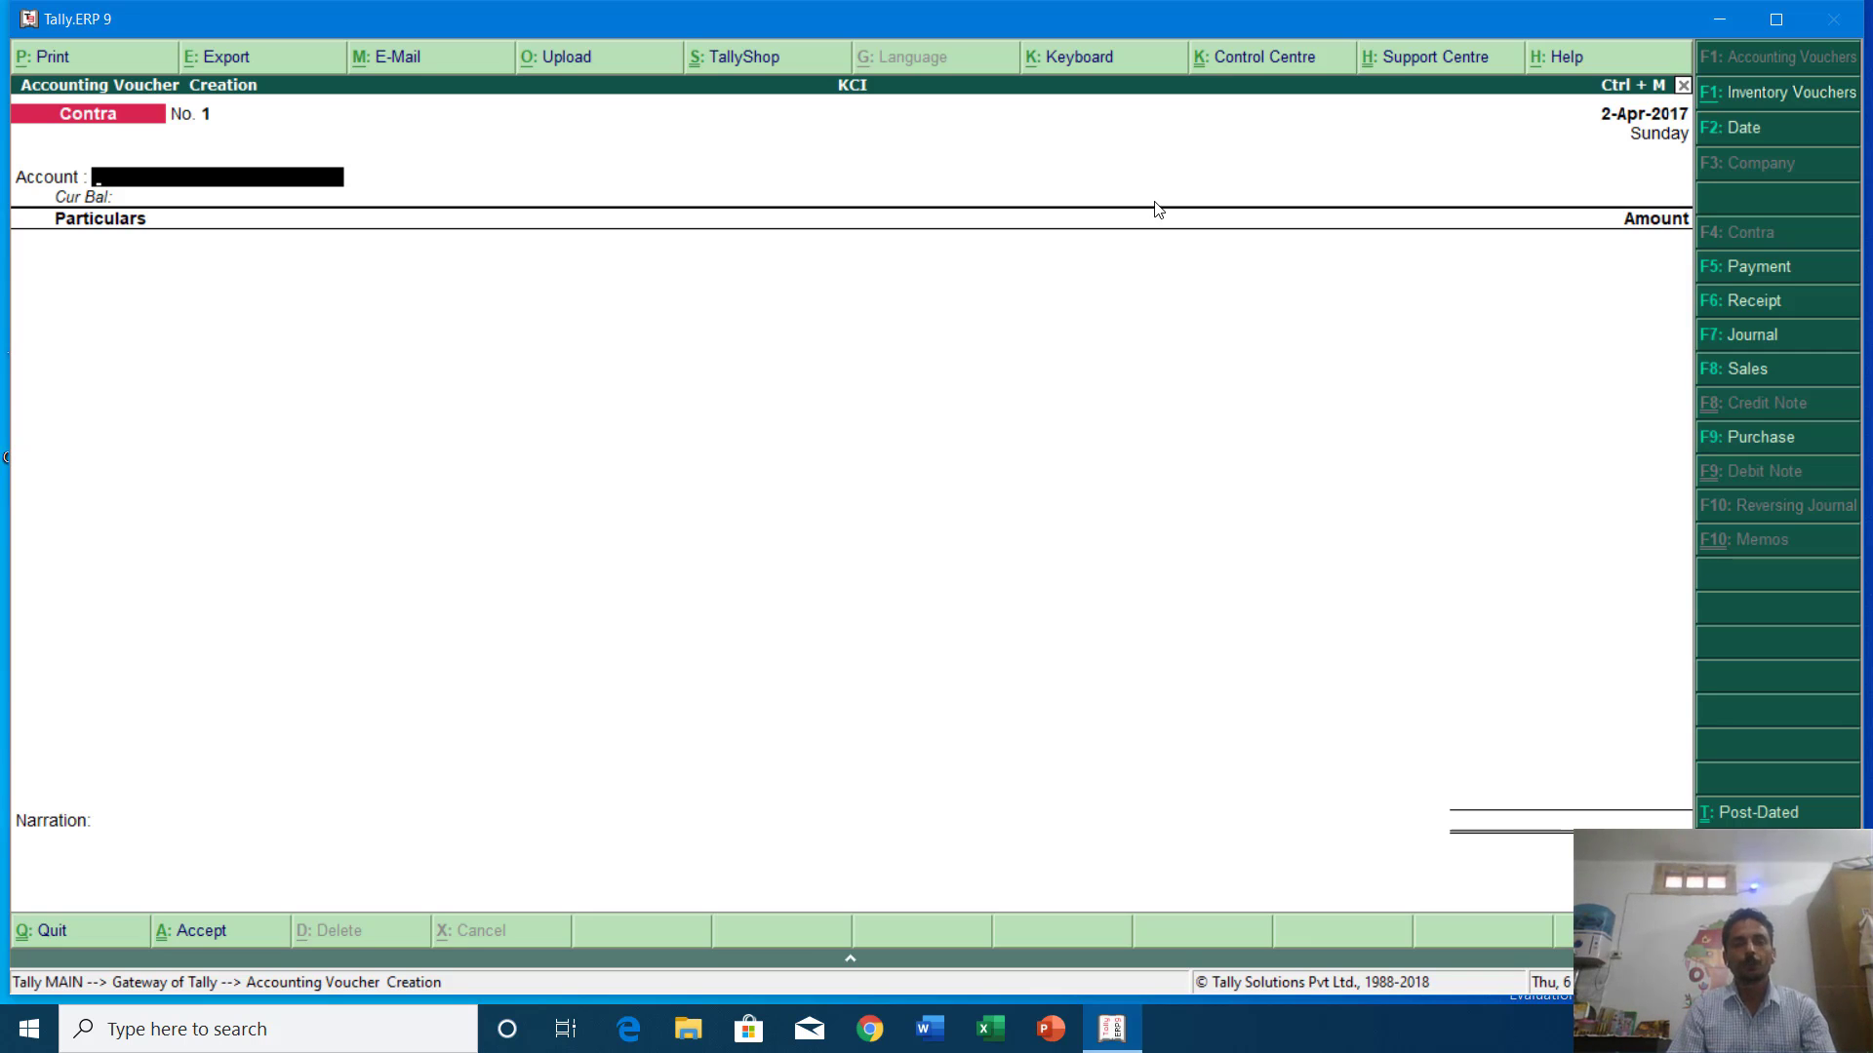
{"action": "key", "text": "F5"}
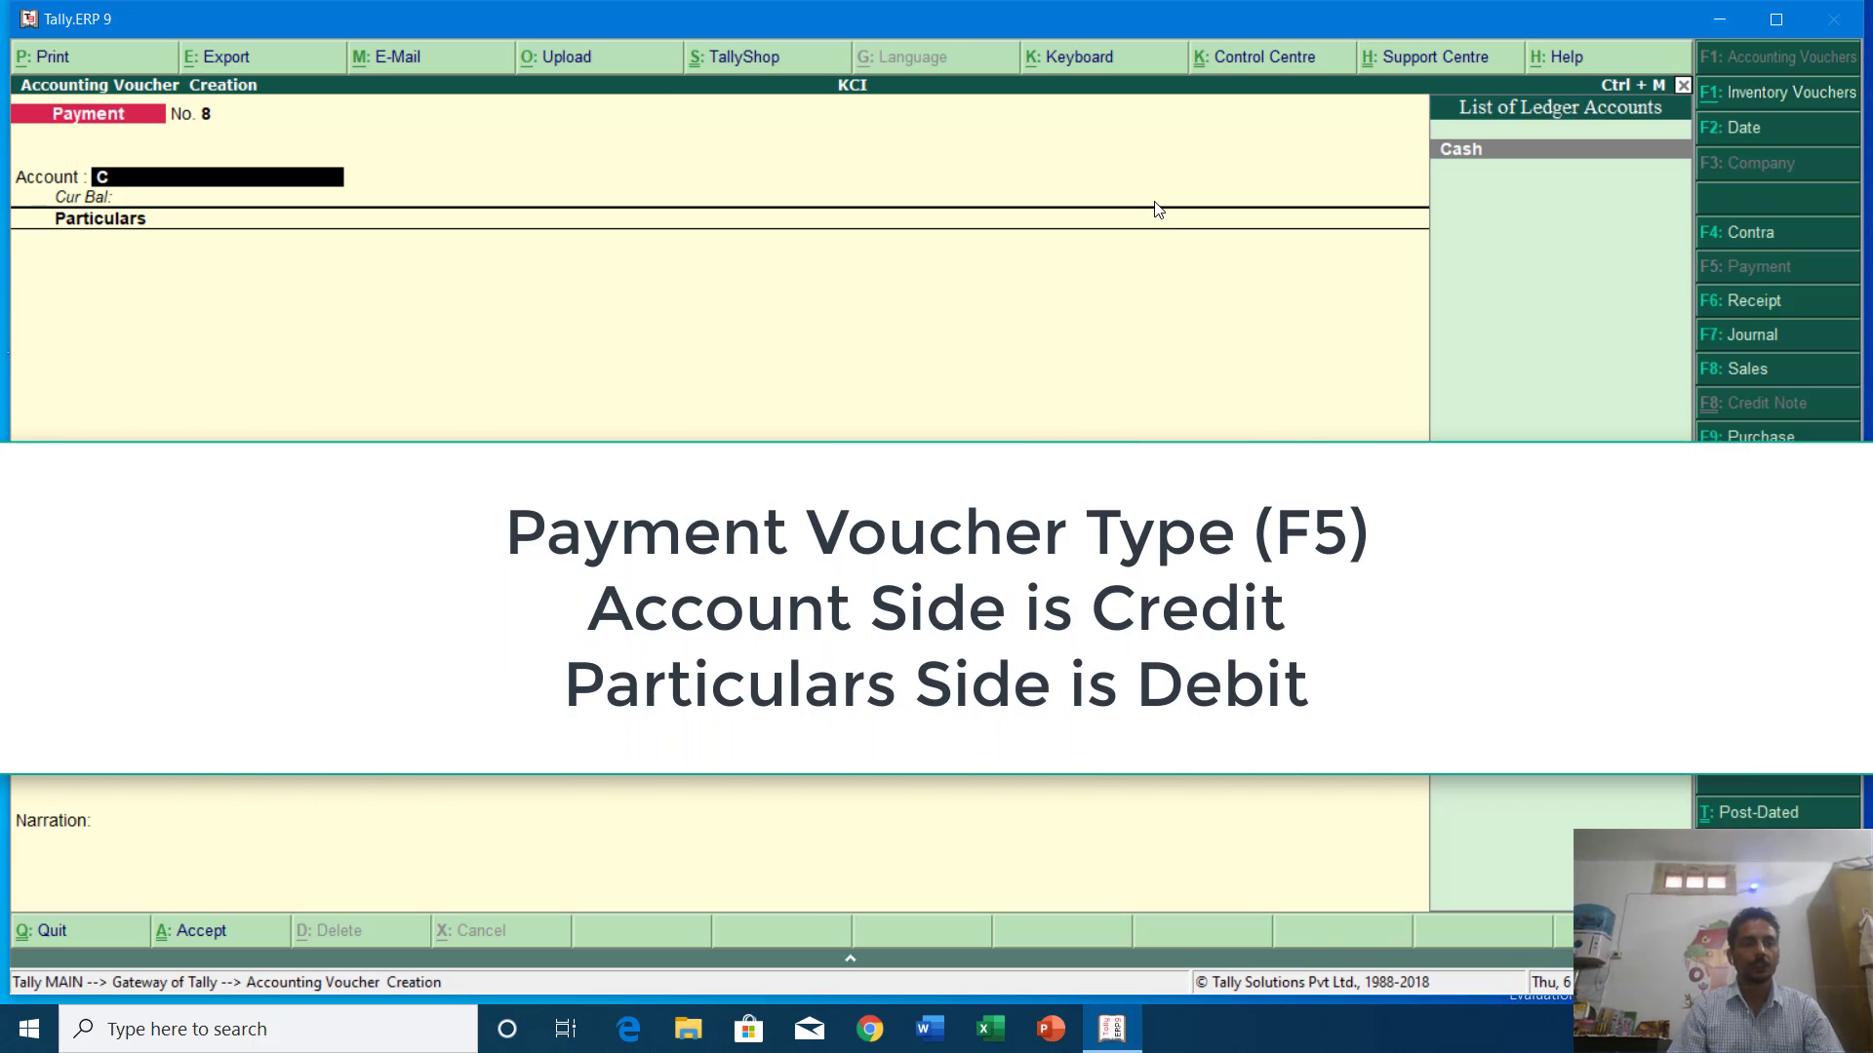
{"action": "type", "text": "ca"}
{"action": "key", "text": "Return"}
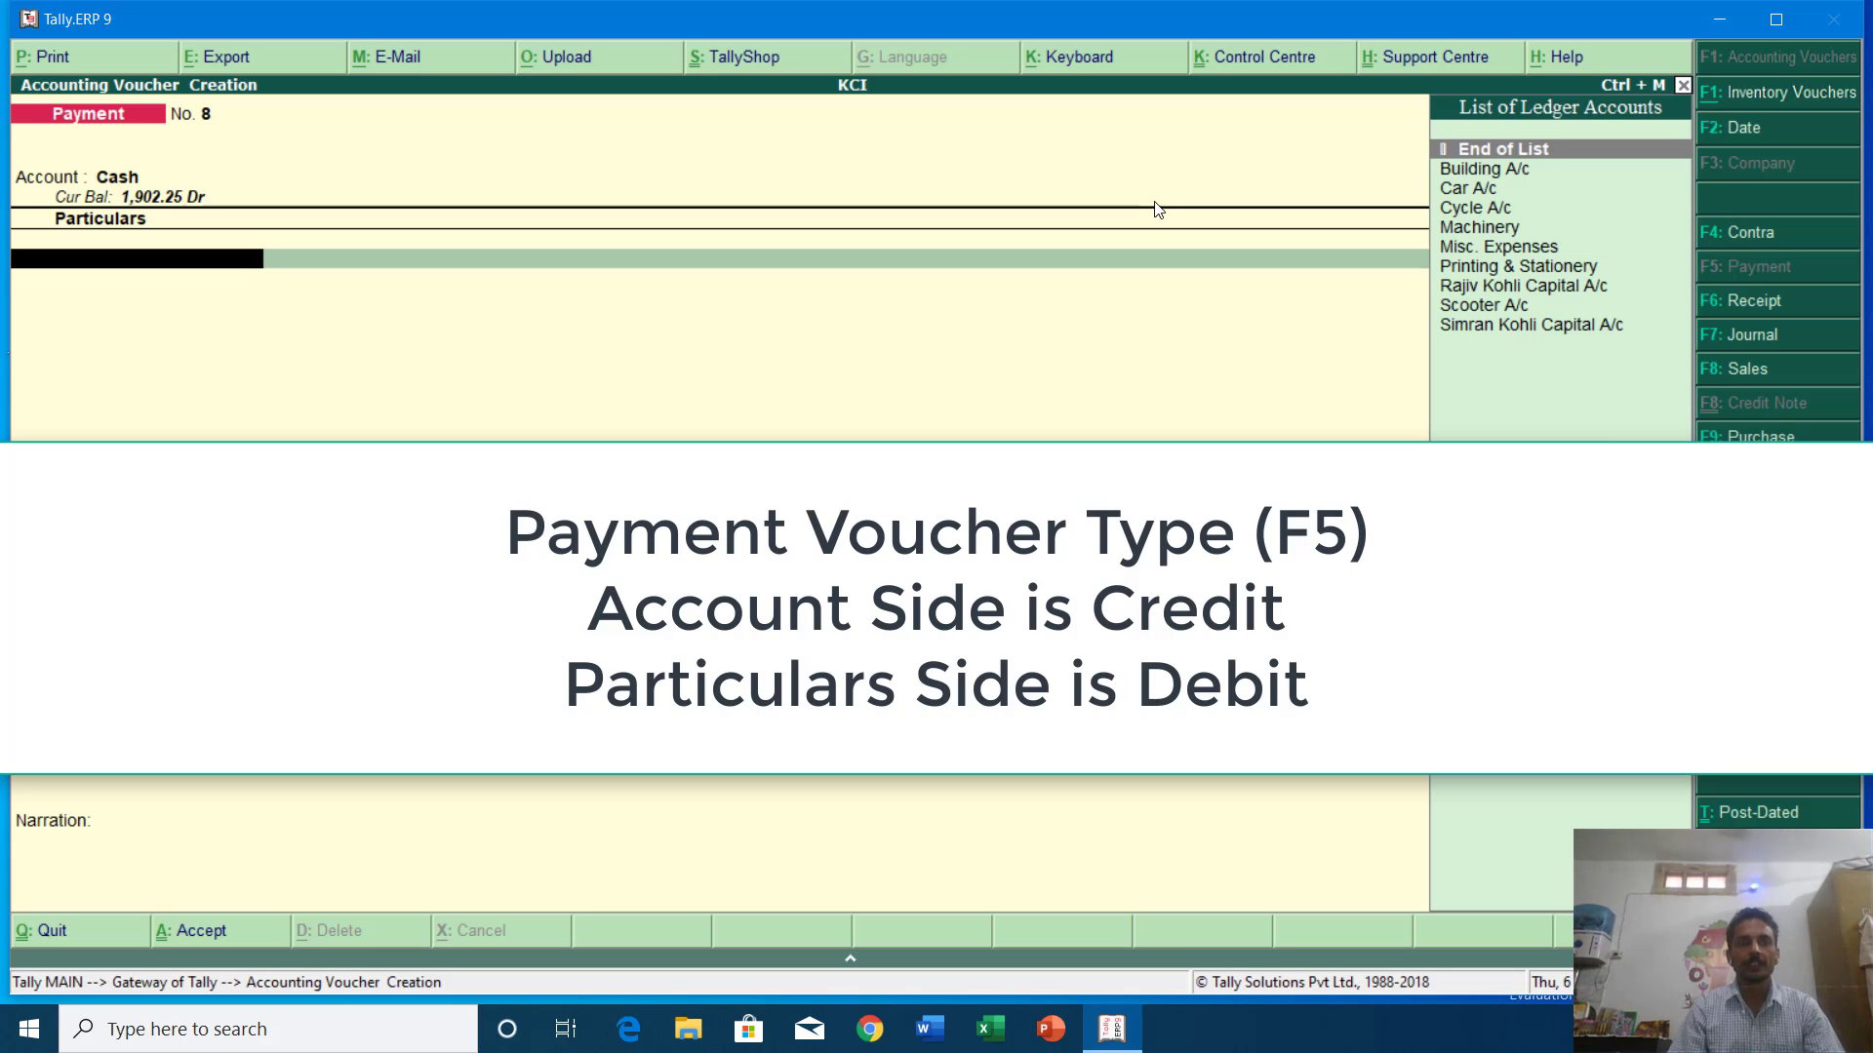
{"action": "key", "text": "Down"}
{"action": "key", "text": "Return"}
{"action": "key", "text": "BackSpace"}
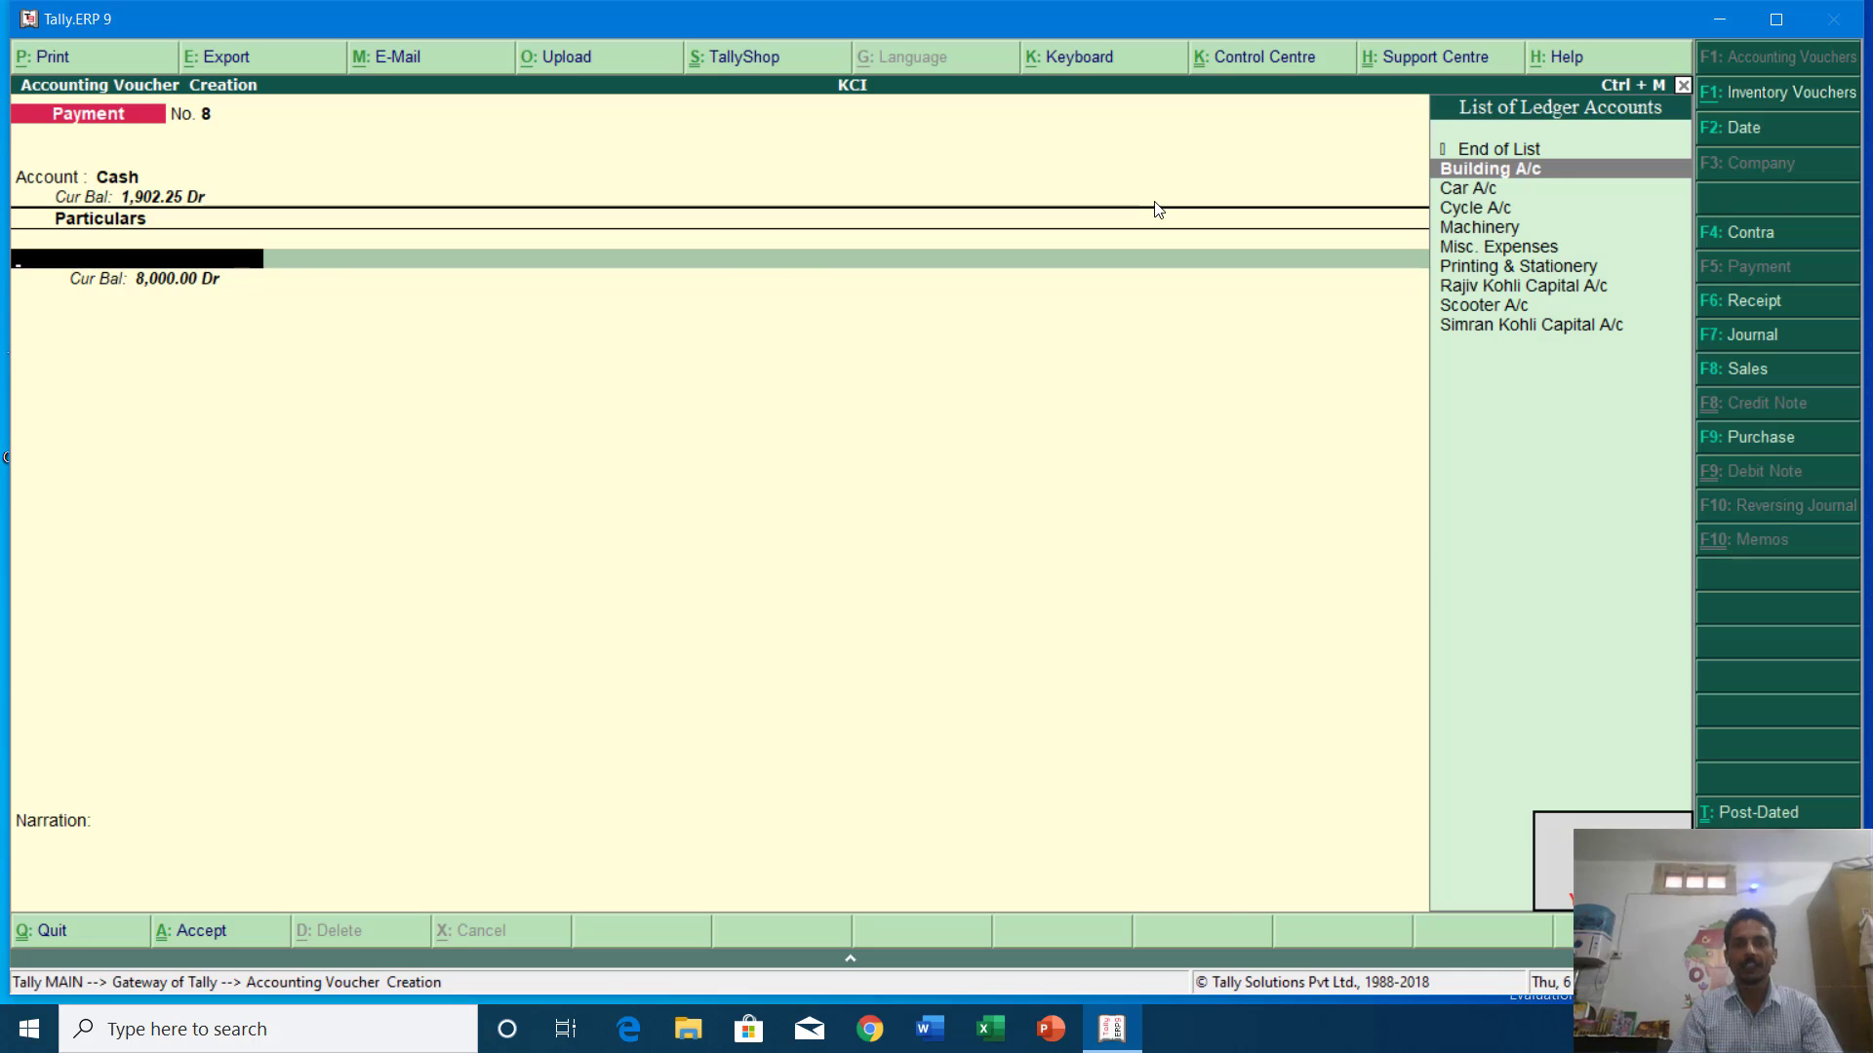
{"action": "key", "text": "Escape"}
{"action": "key", "text": "Return"}
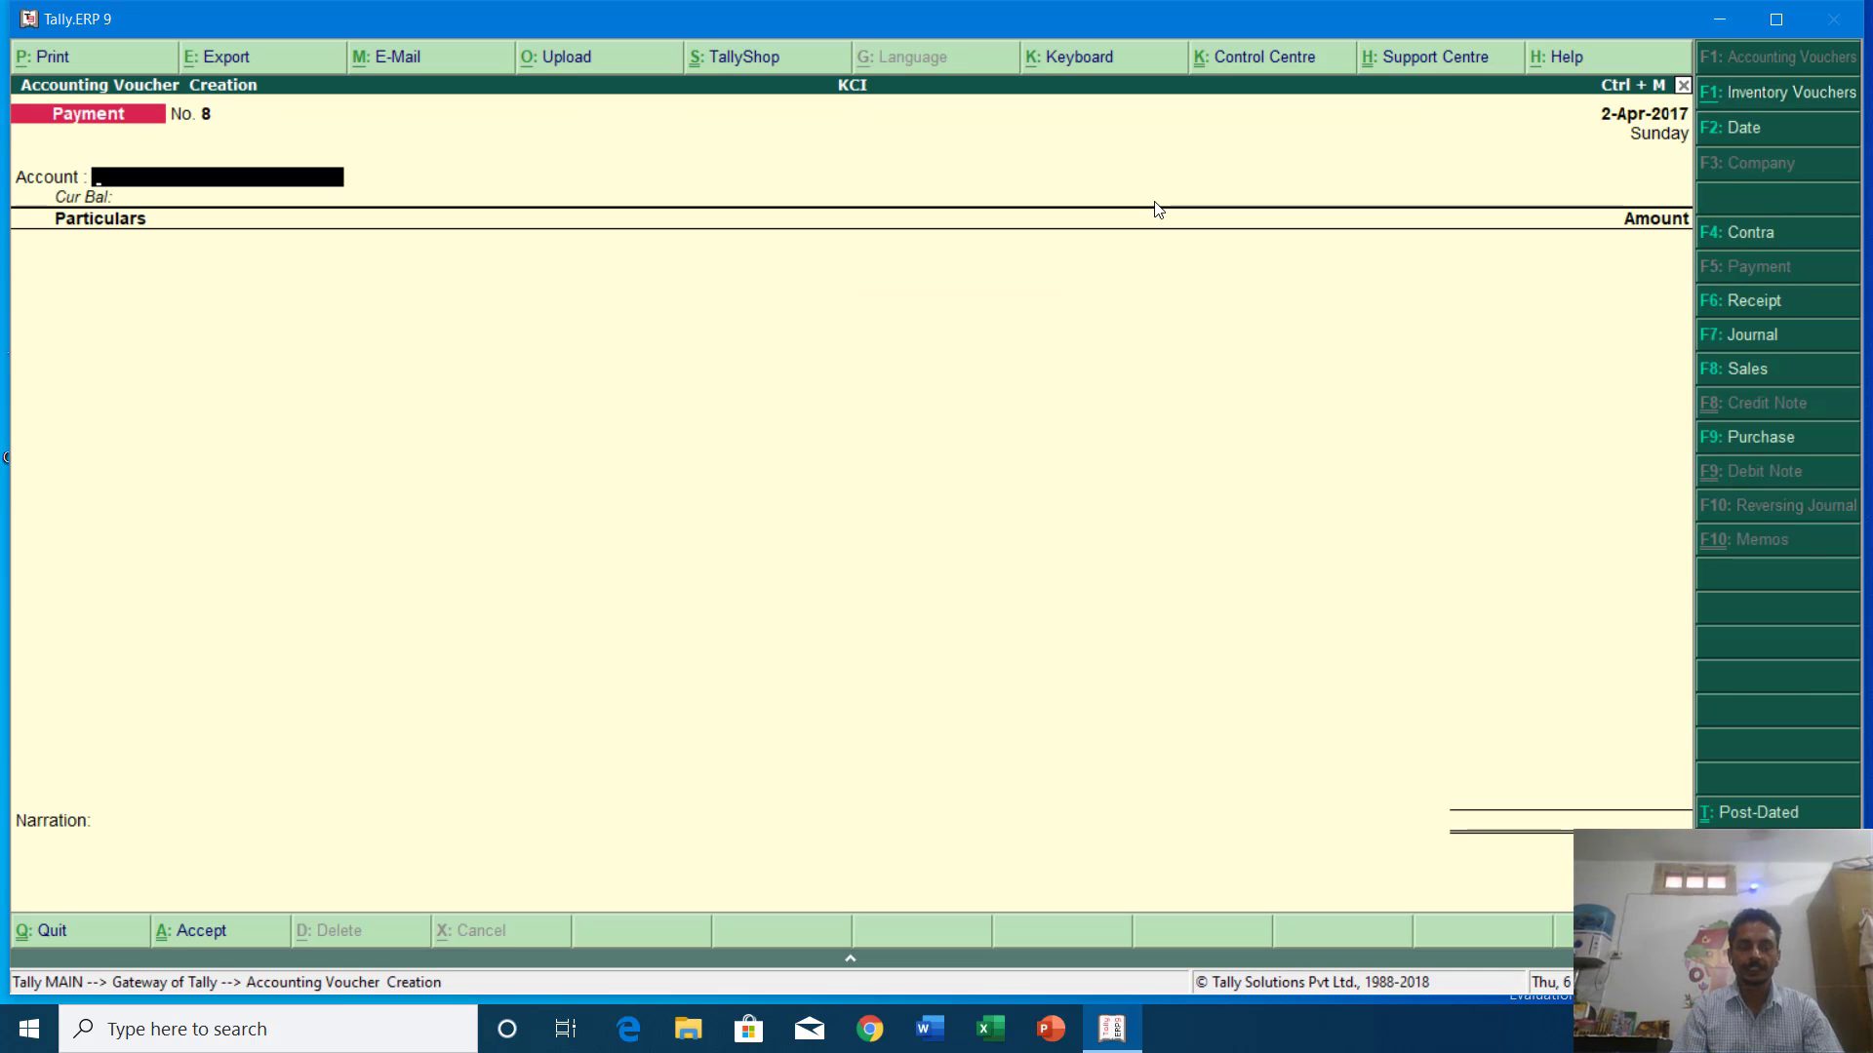
Demo a Receipt entry with Cash and Building A/c, then discard it for a blank voucher.
{"action": "key", "text": "F6"}
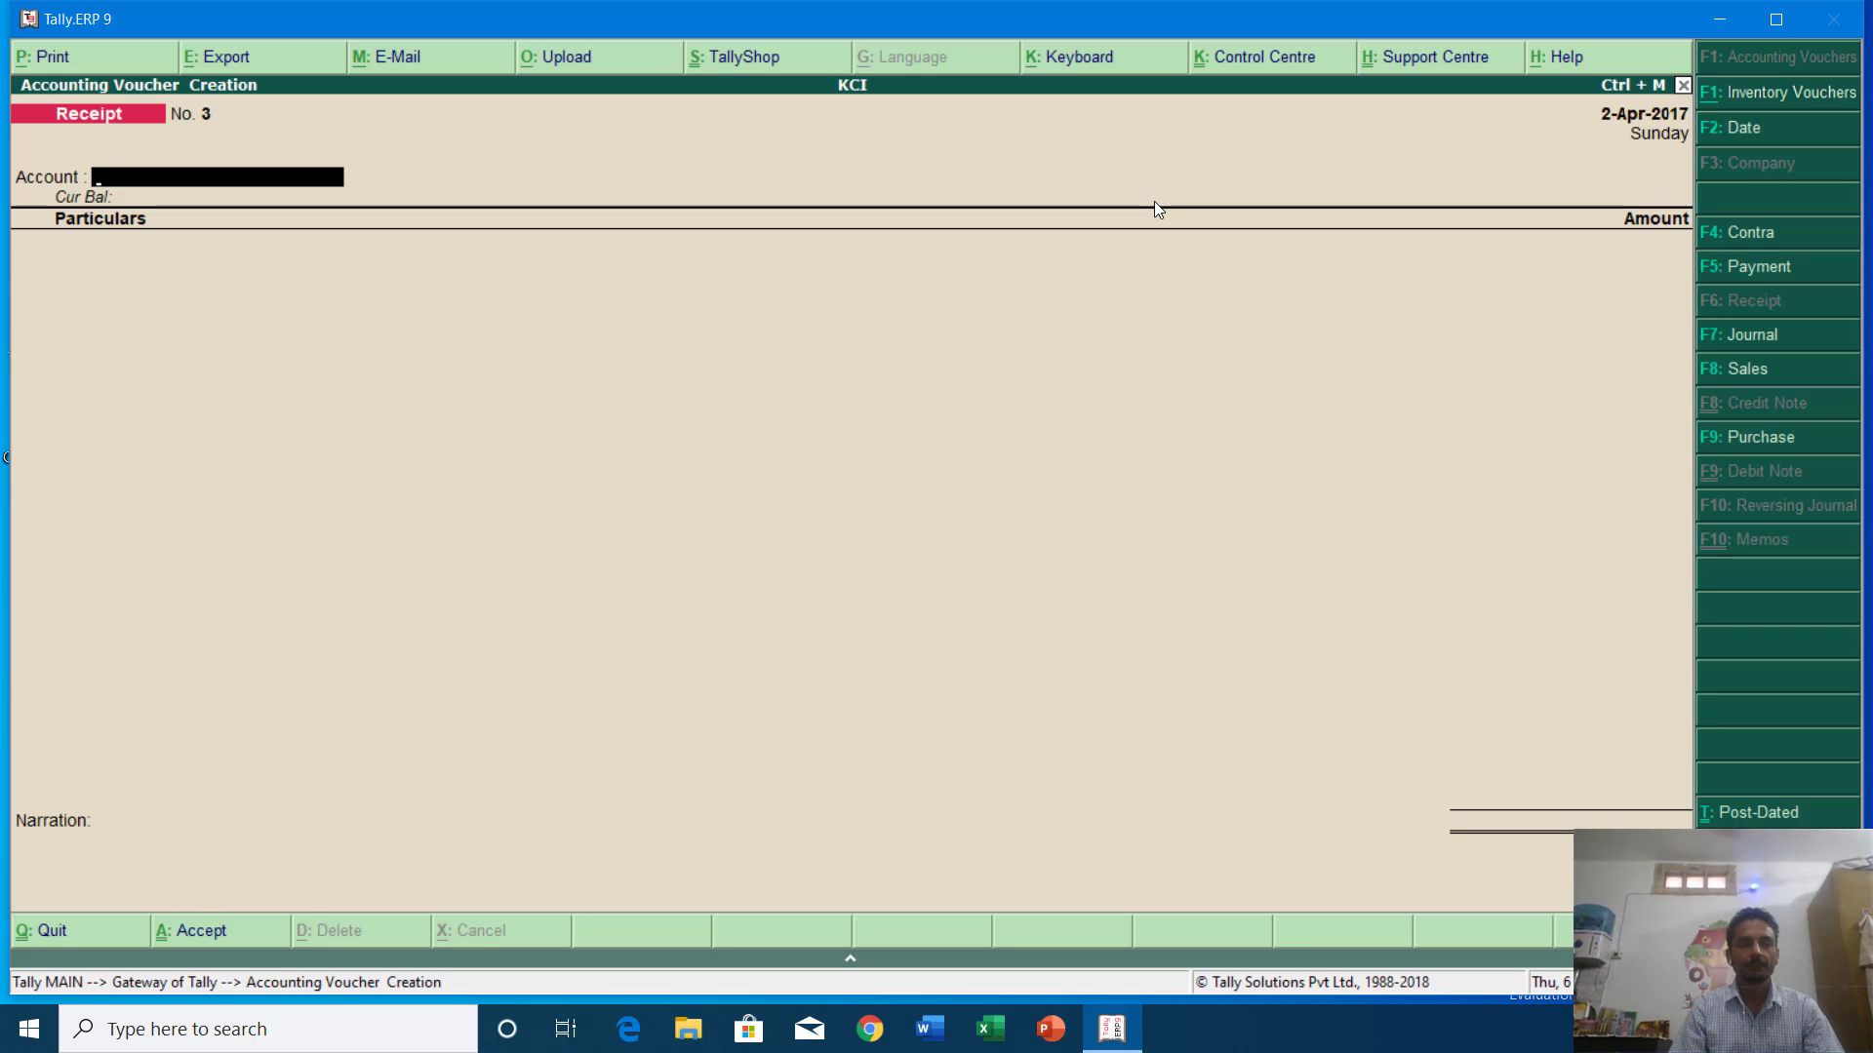
{"action": "type", "text": "cas"}
{"action": "key", "text": "Return"}
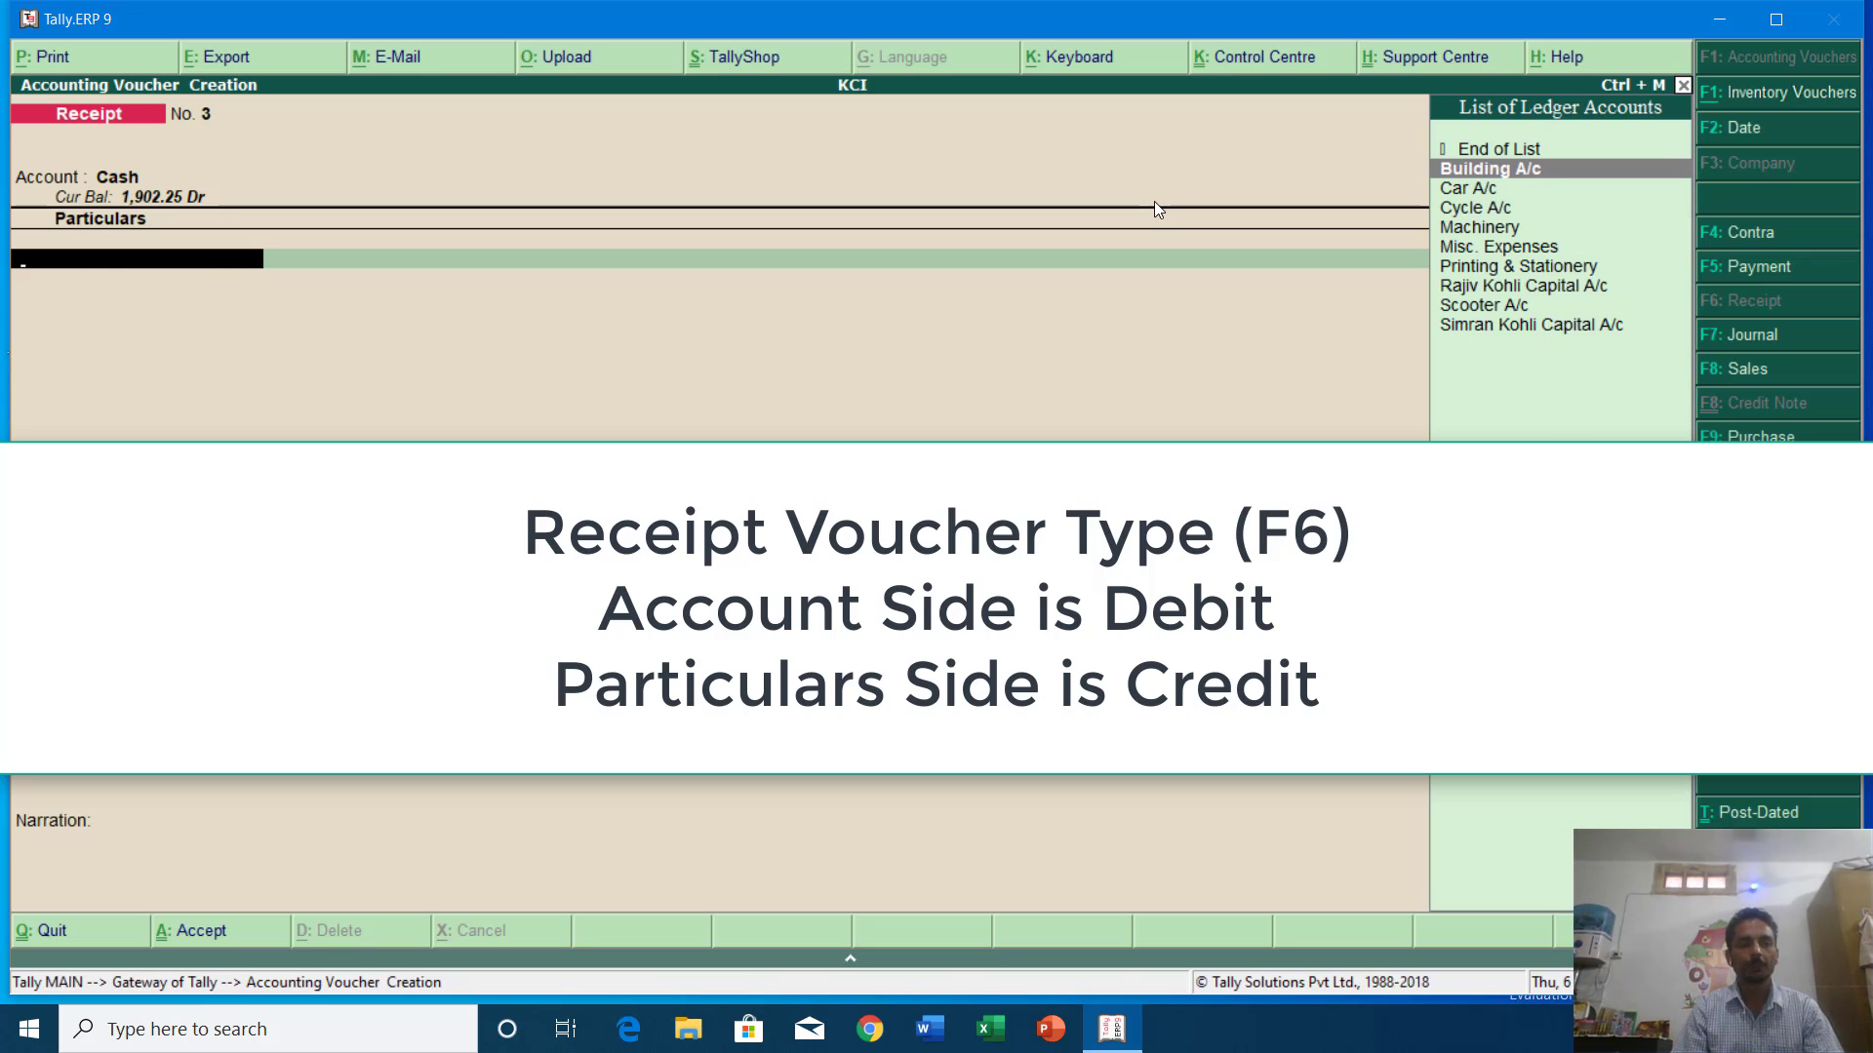
{"action": "key", "text": "Return"}
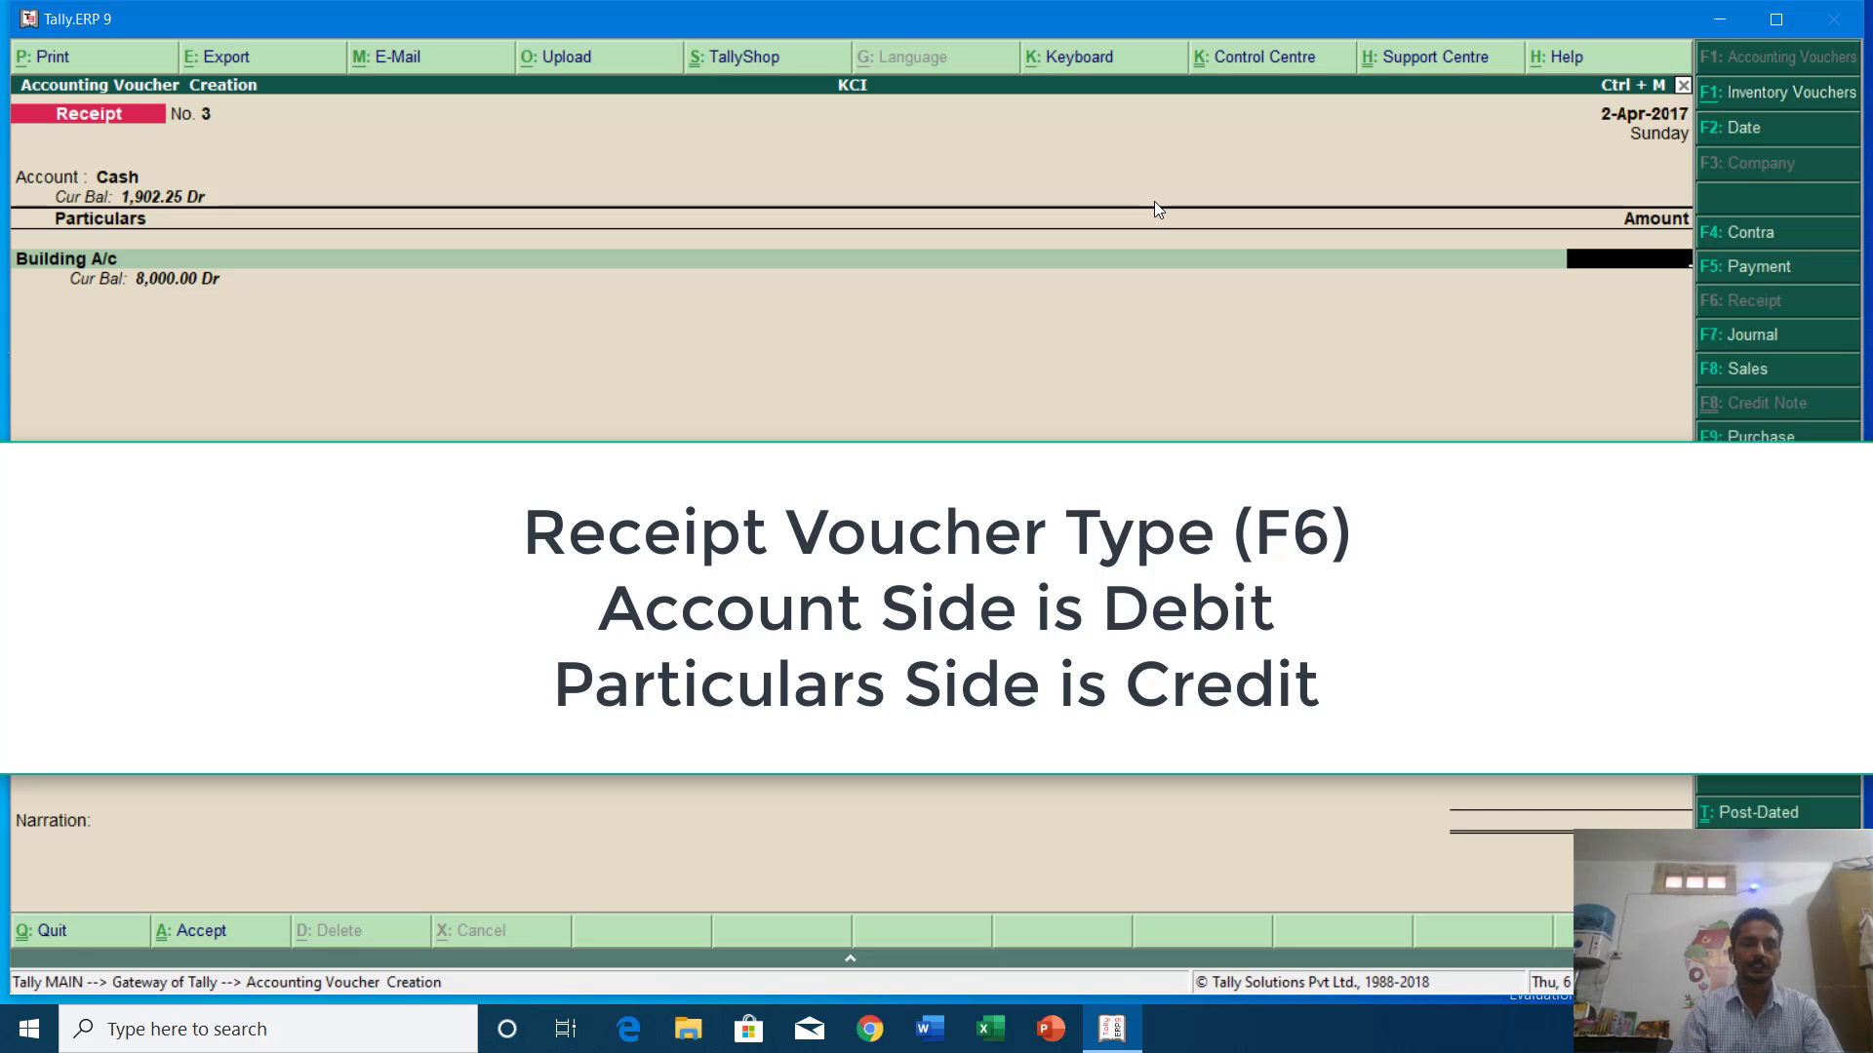
{"action": "key", "text": "Escape"}
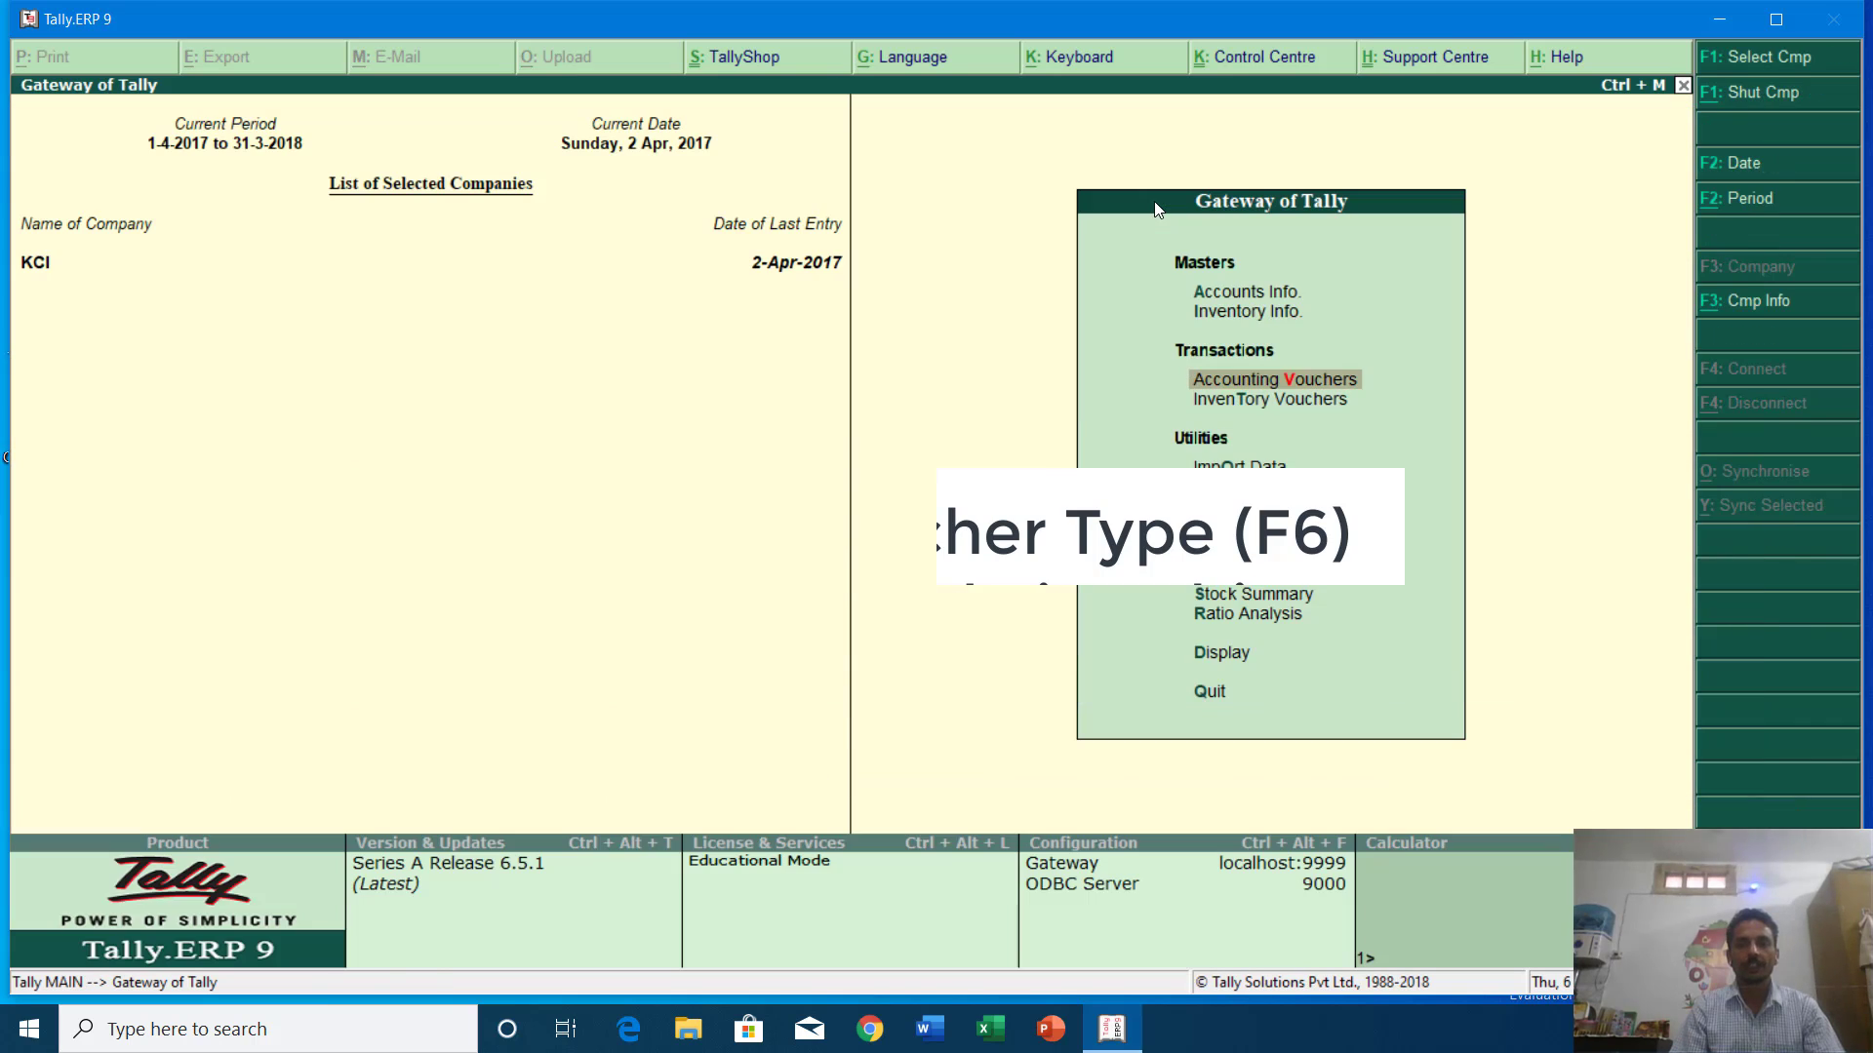
{"action": "key", "text": "Return"}
Switch to Contra with Cash as account, Punjab National Bank as particulars, amount 1000.
{"action": "key", "text": "F4"}
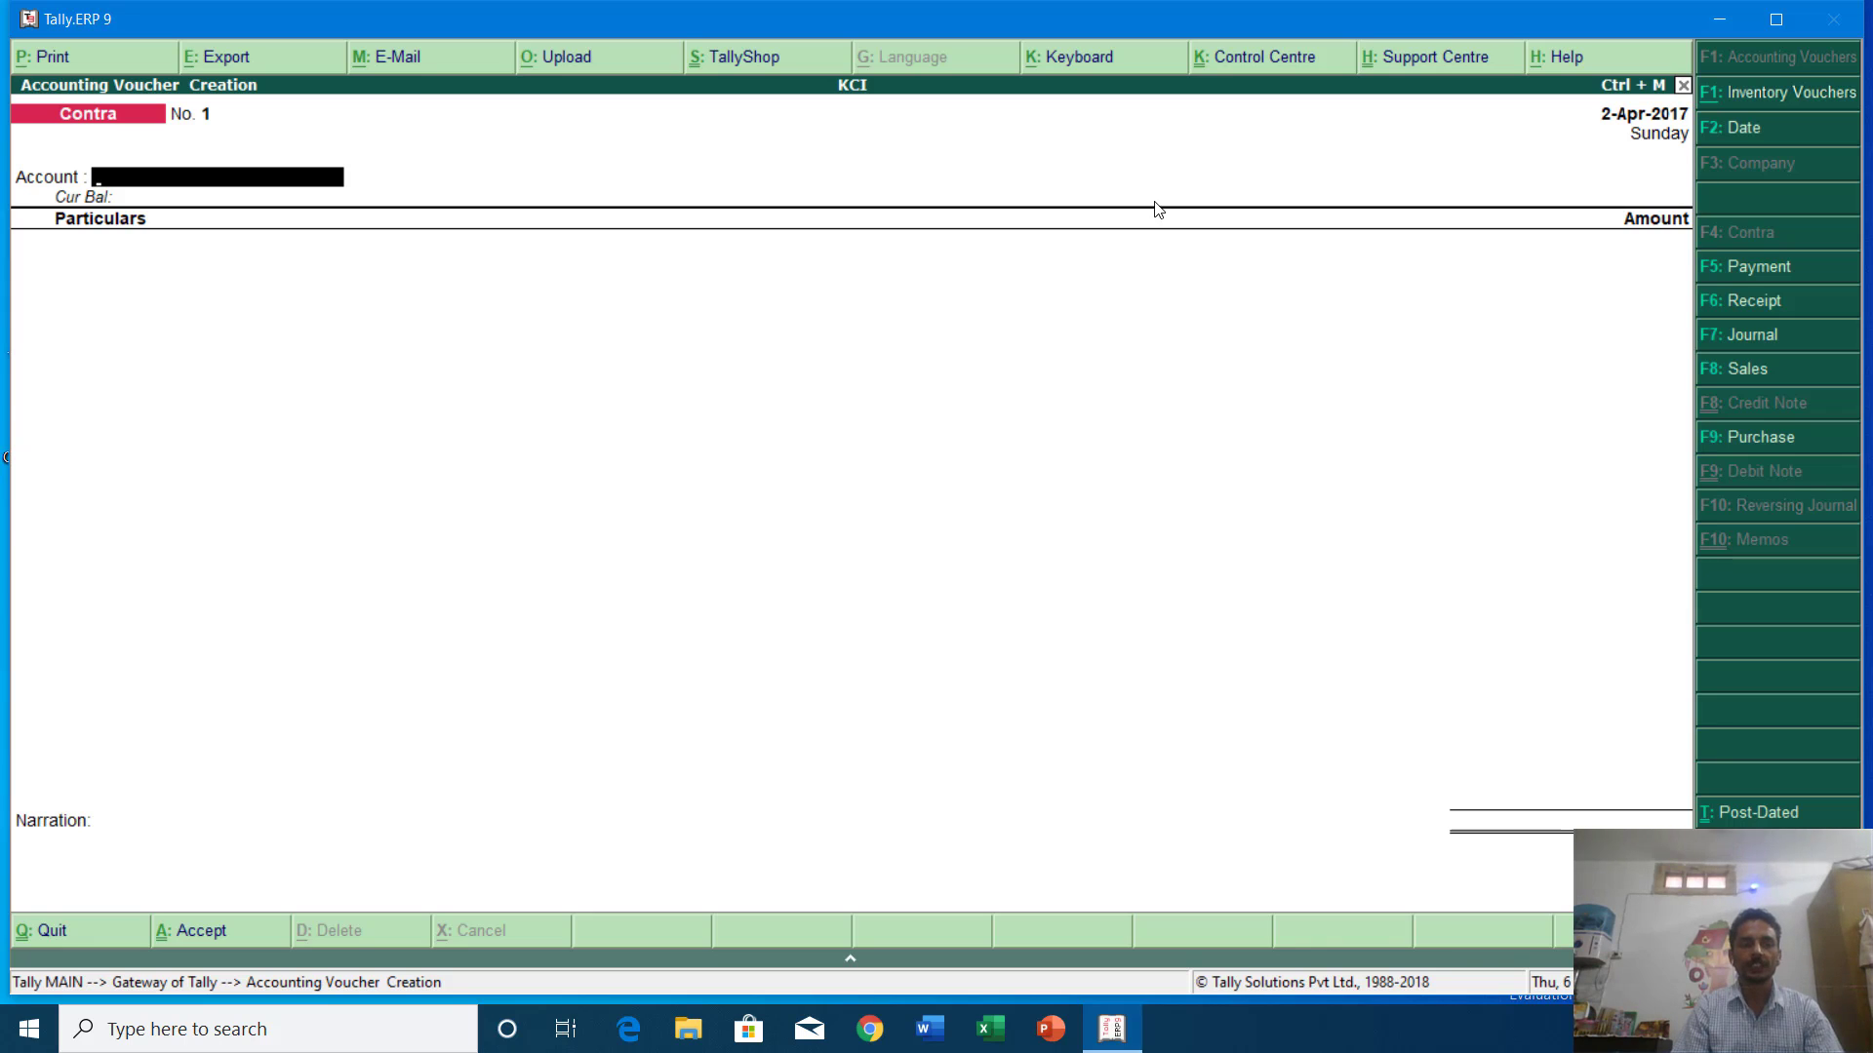
{"action": "type", "text": "cas"}
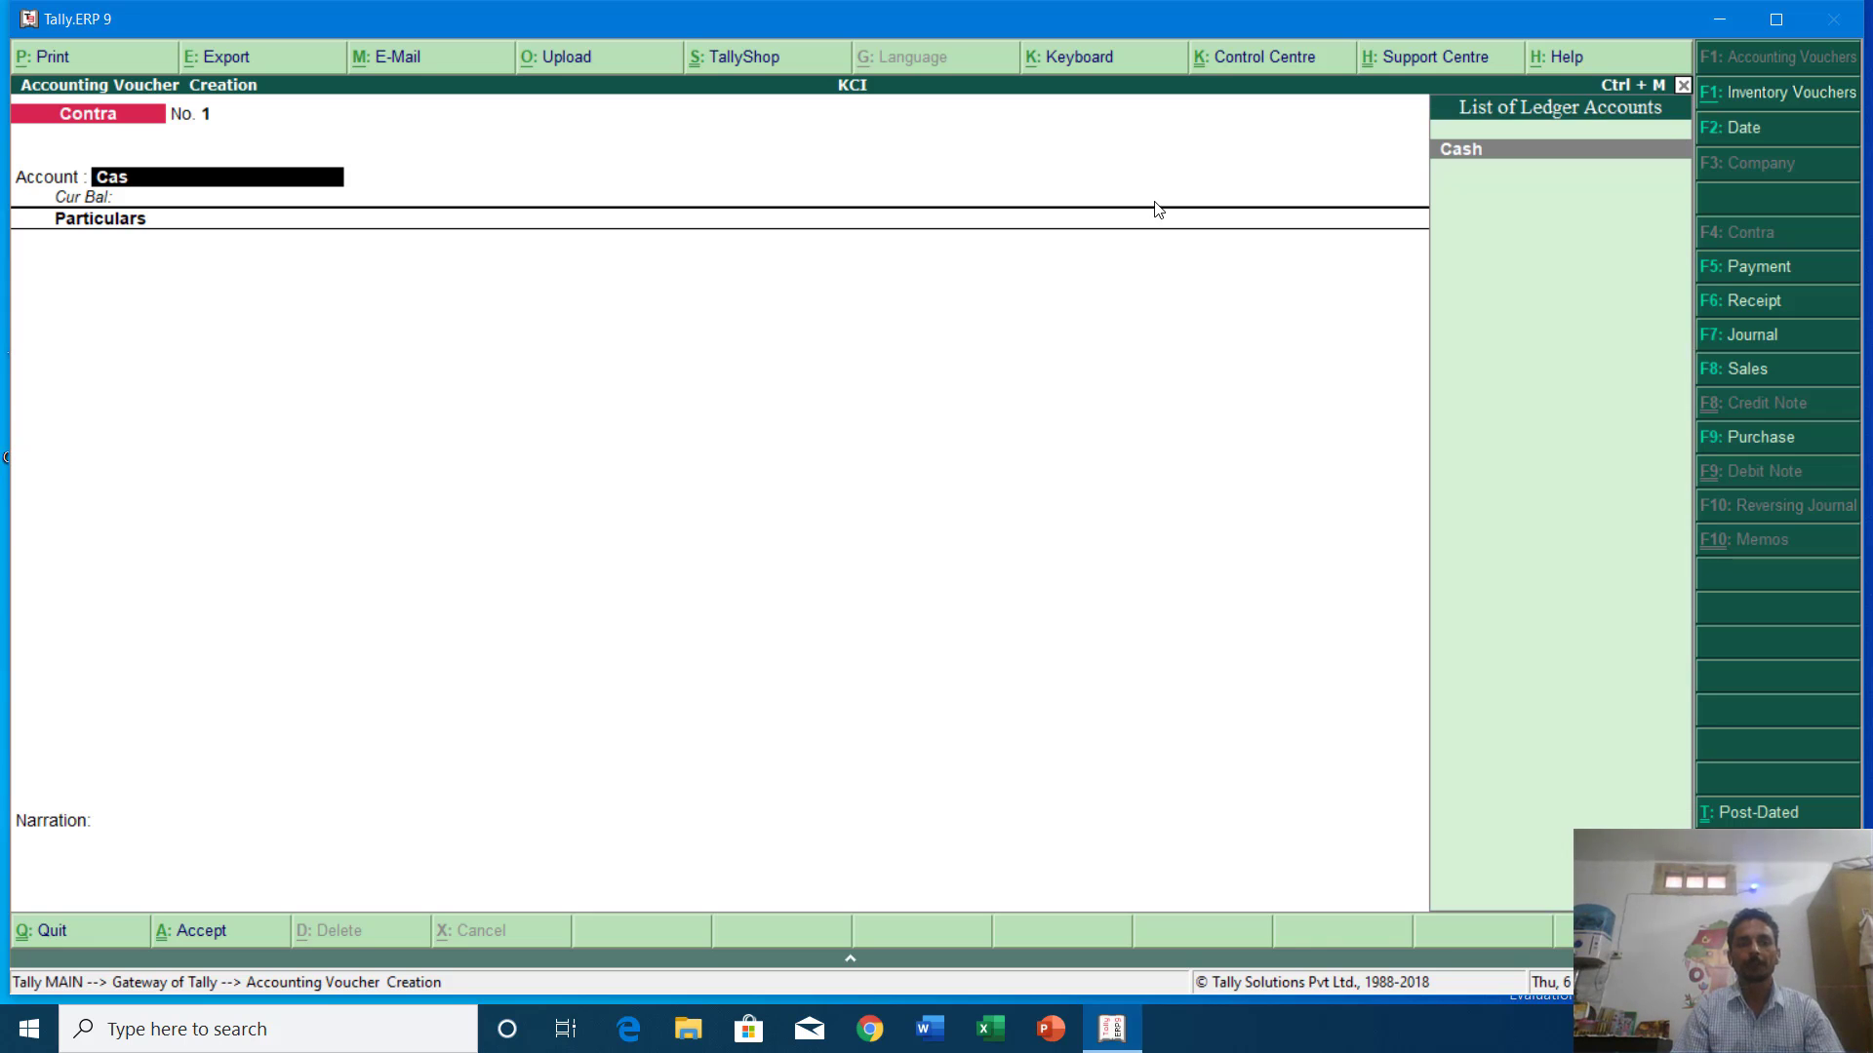
{"action": "key", "text": "Return"}
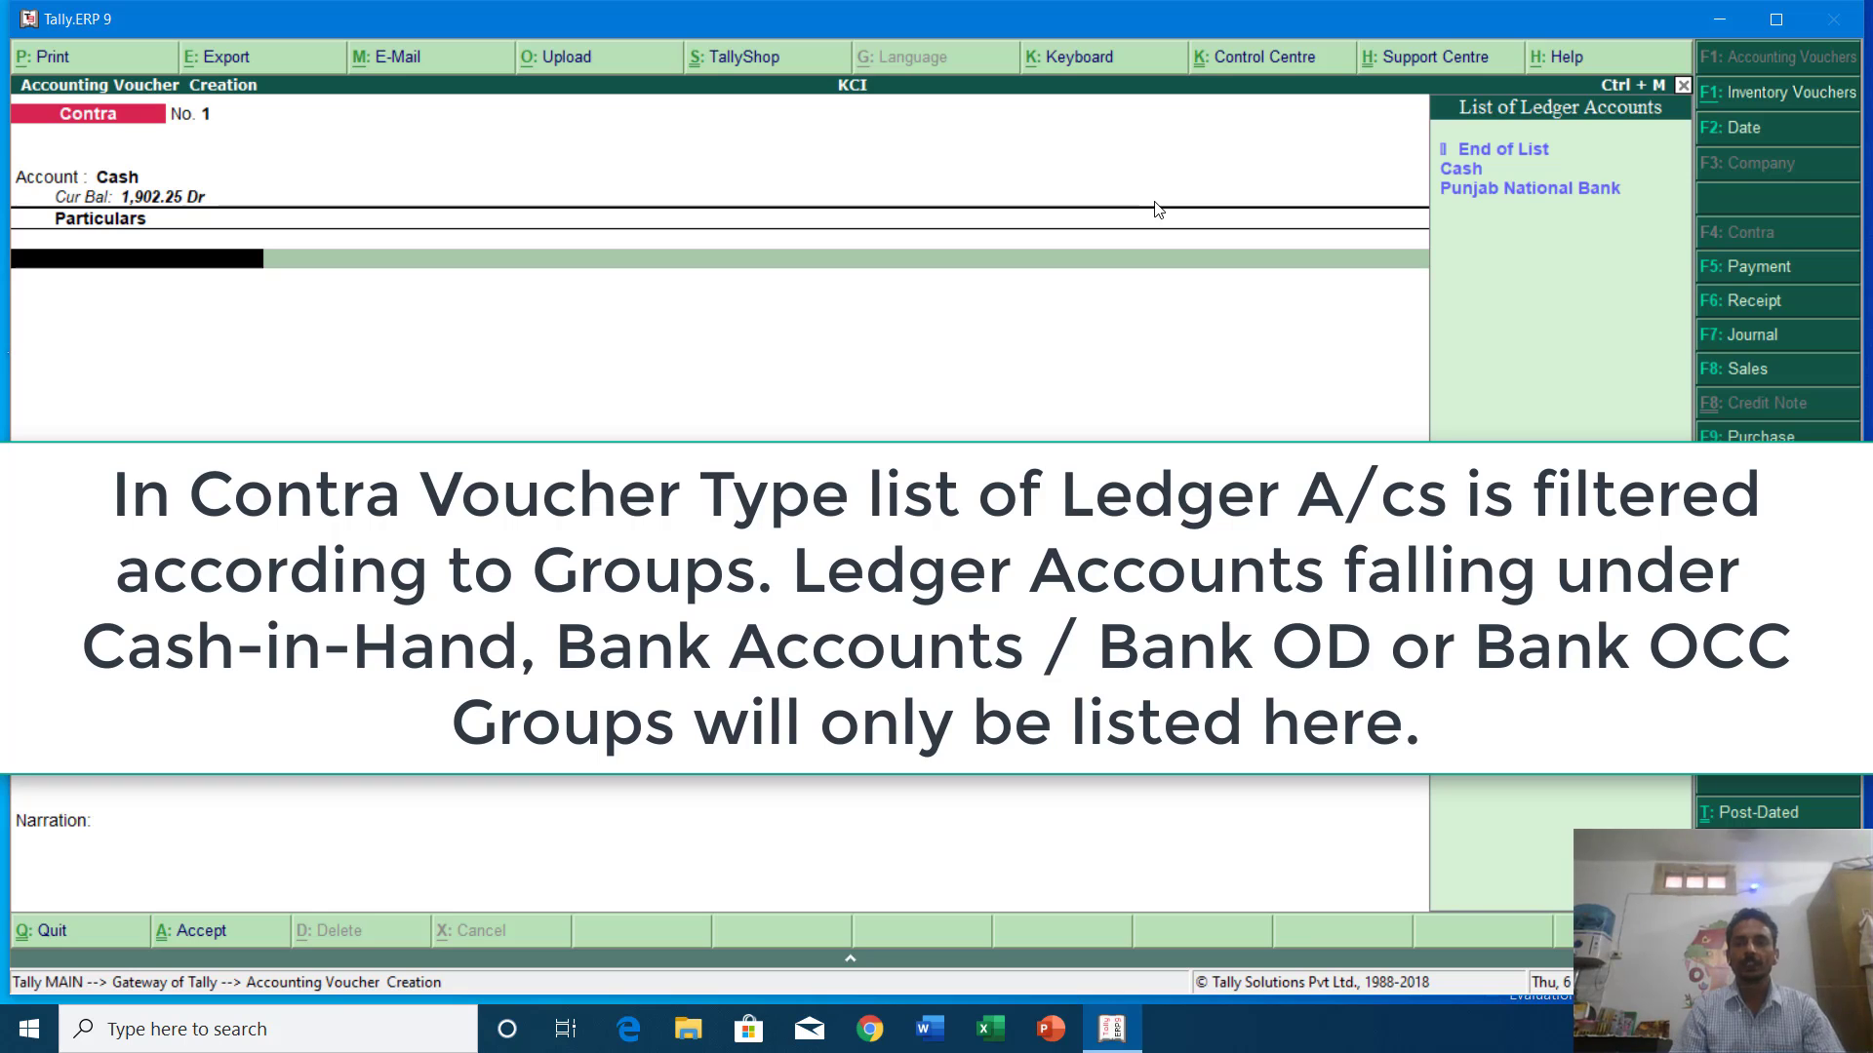
{"action": "key", "text": "Down"}
{"action": "key", "text": "Down"}
{"action": "key", "text": "Down"}
{"action": "key", "text": "Up"}
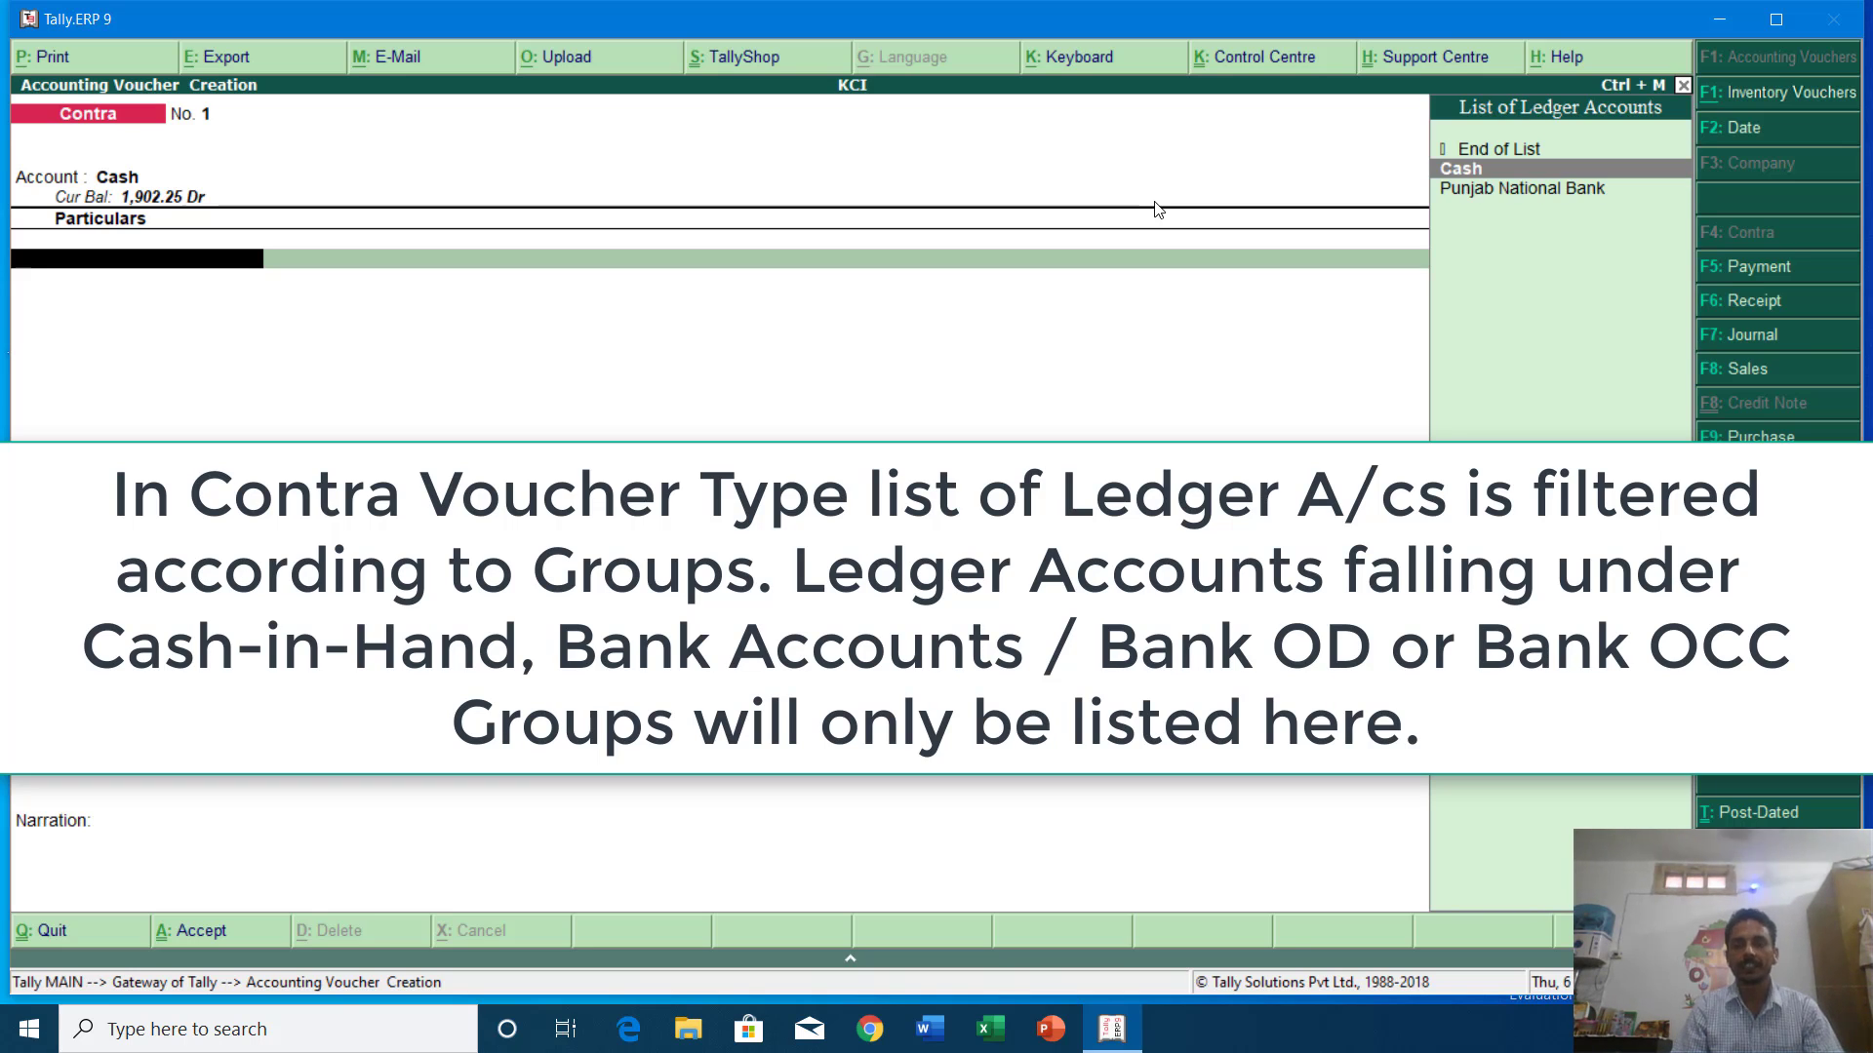
{"action": "key", "text": "Down"}
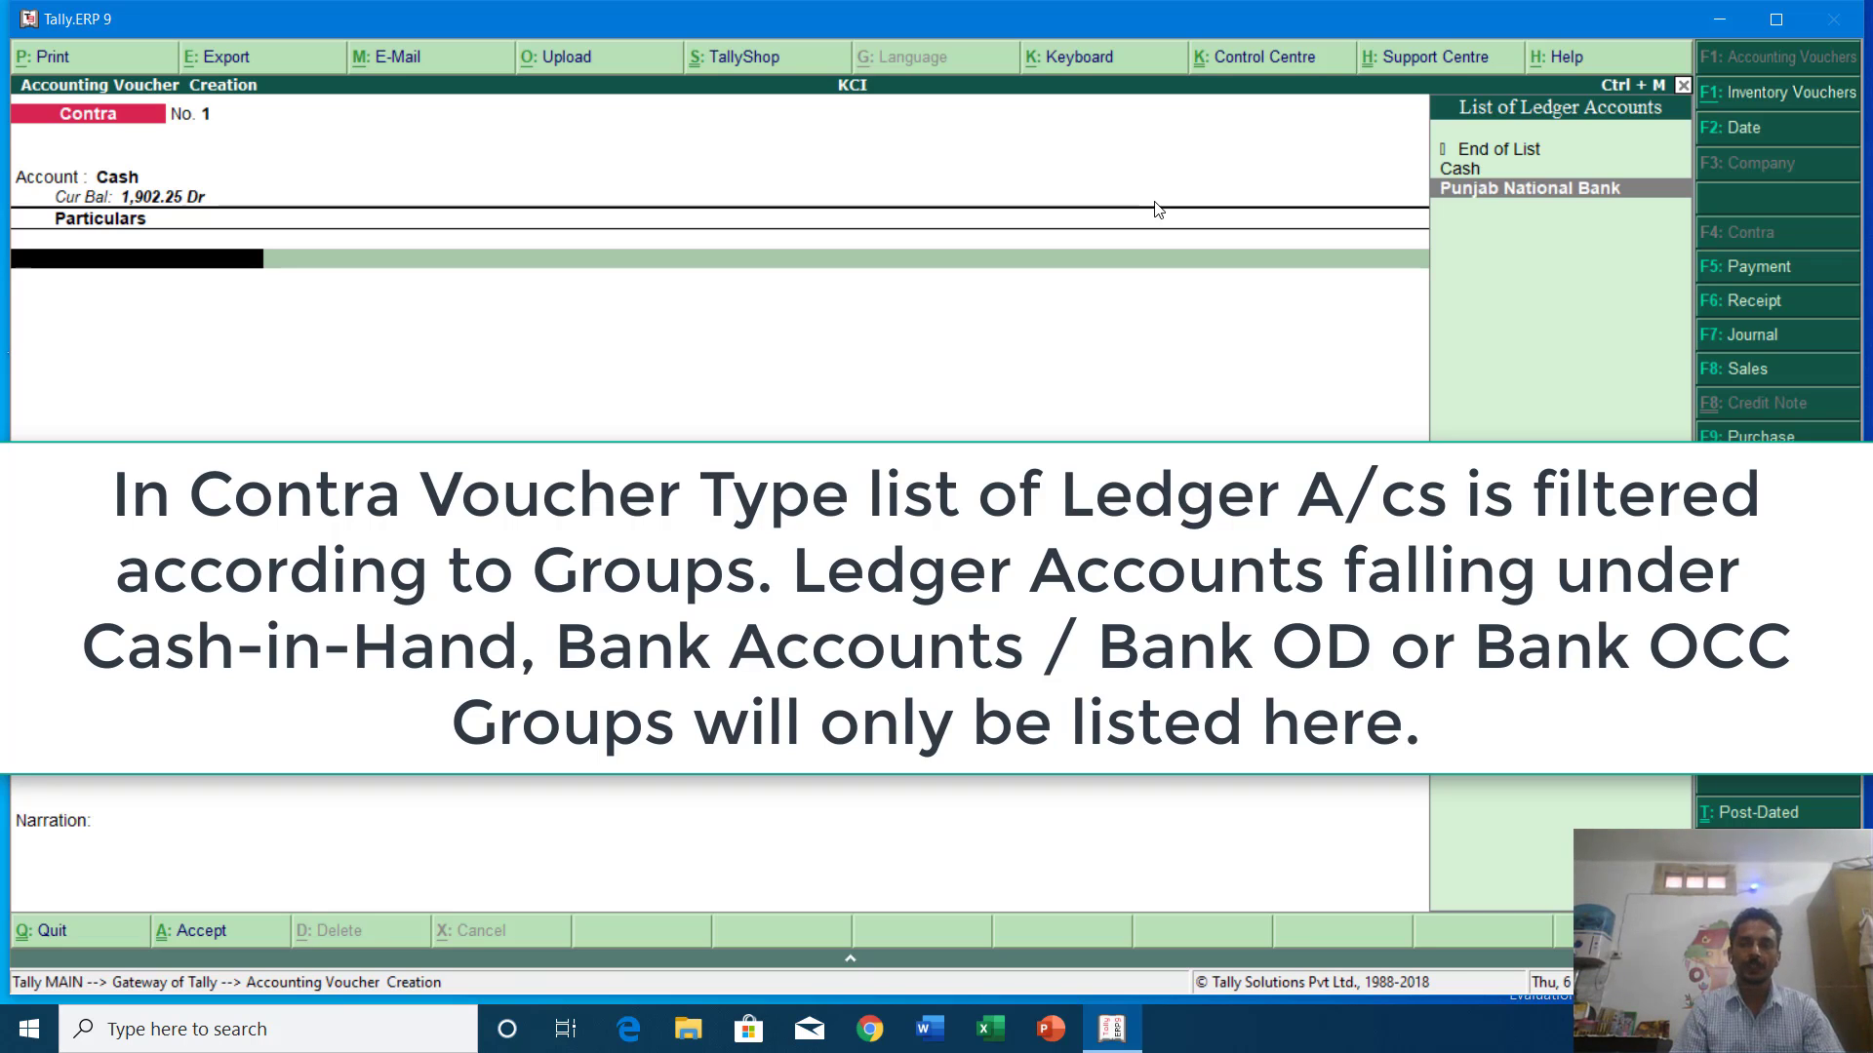
{"action": "key", "text": "Up"}
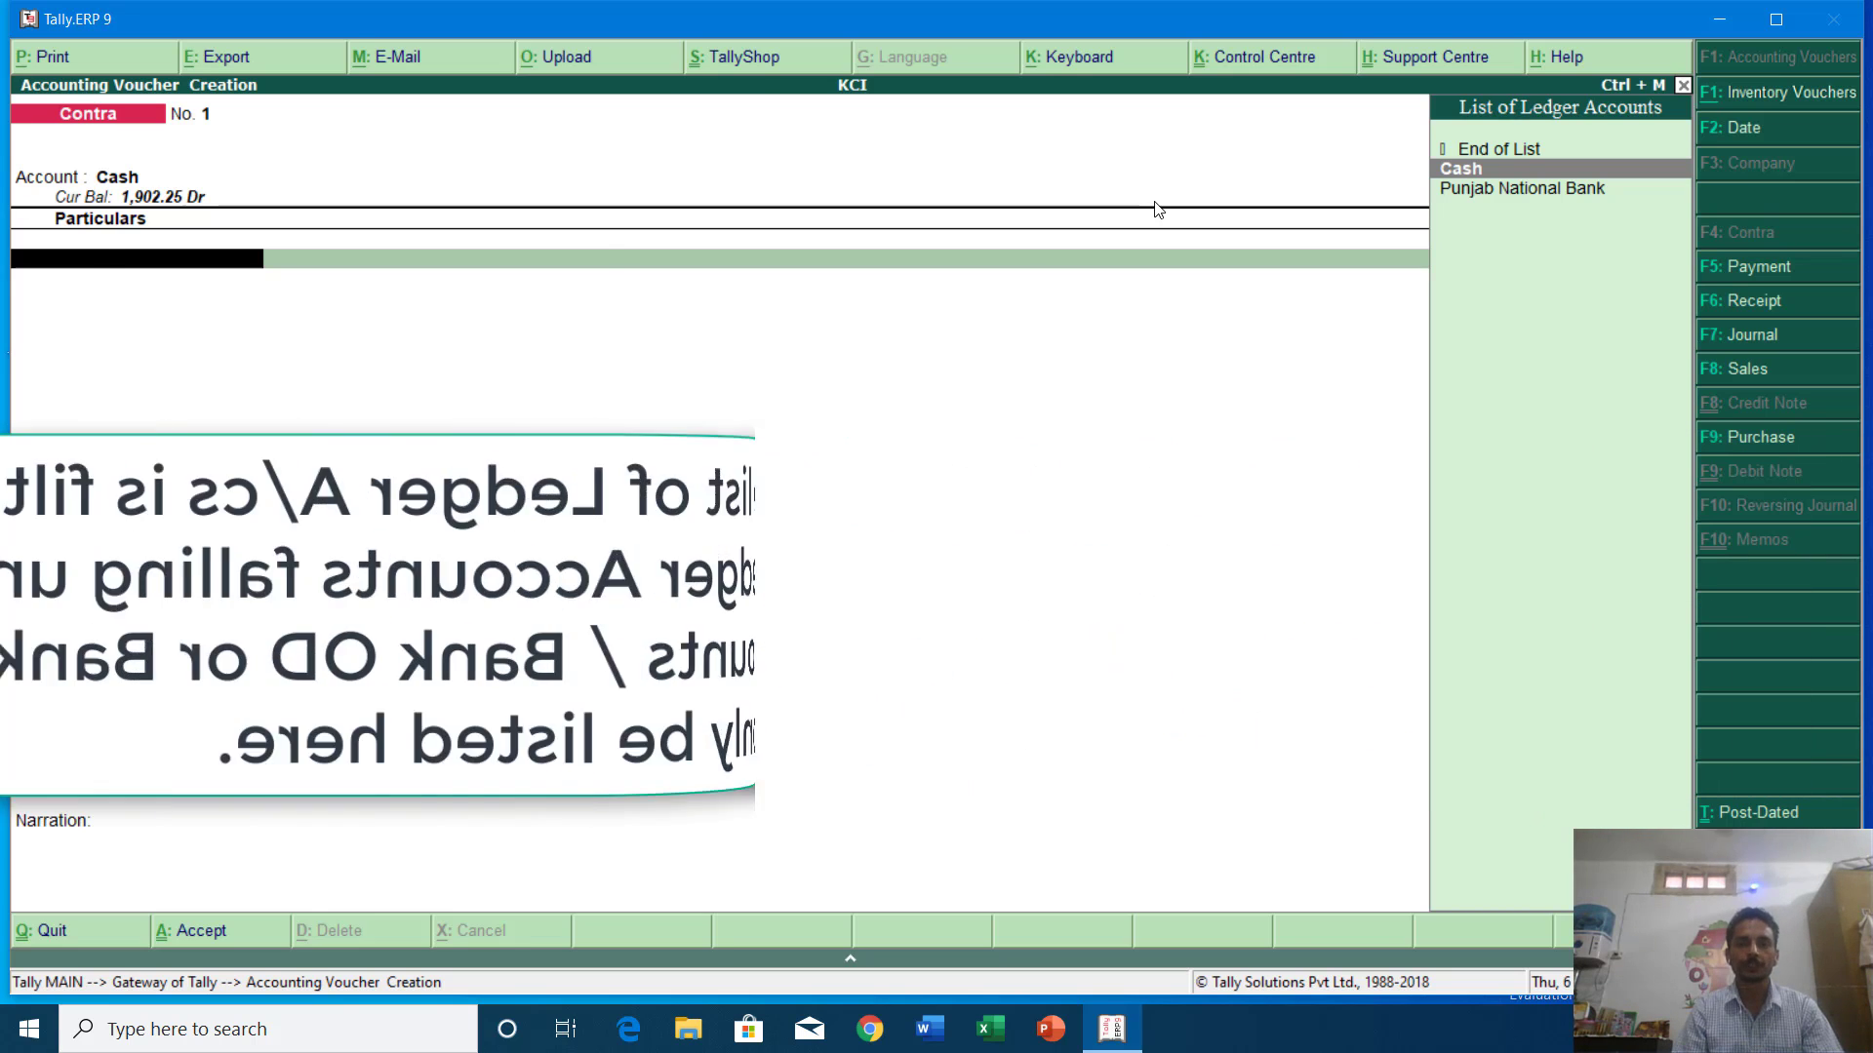
{"action": "key", "text": "Down"}
{"action": "key", "text": "Return"}
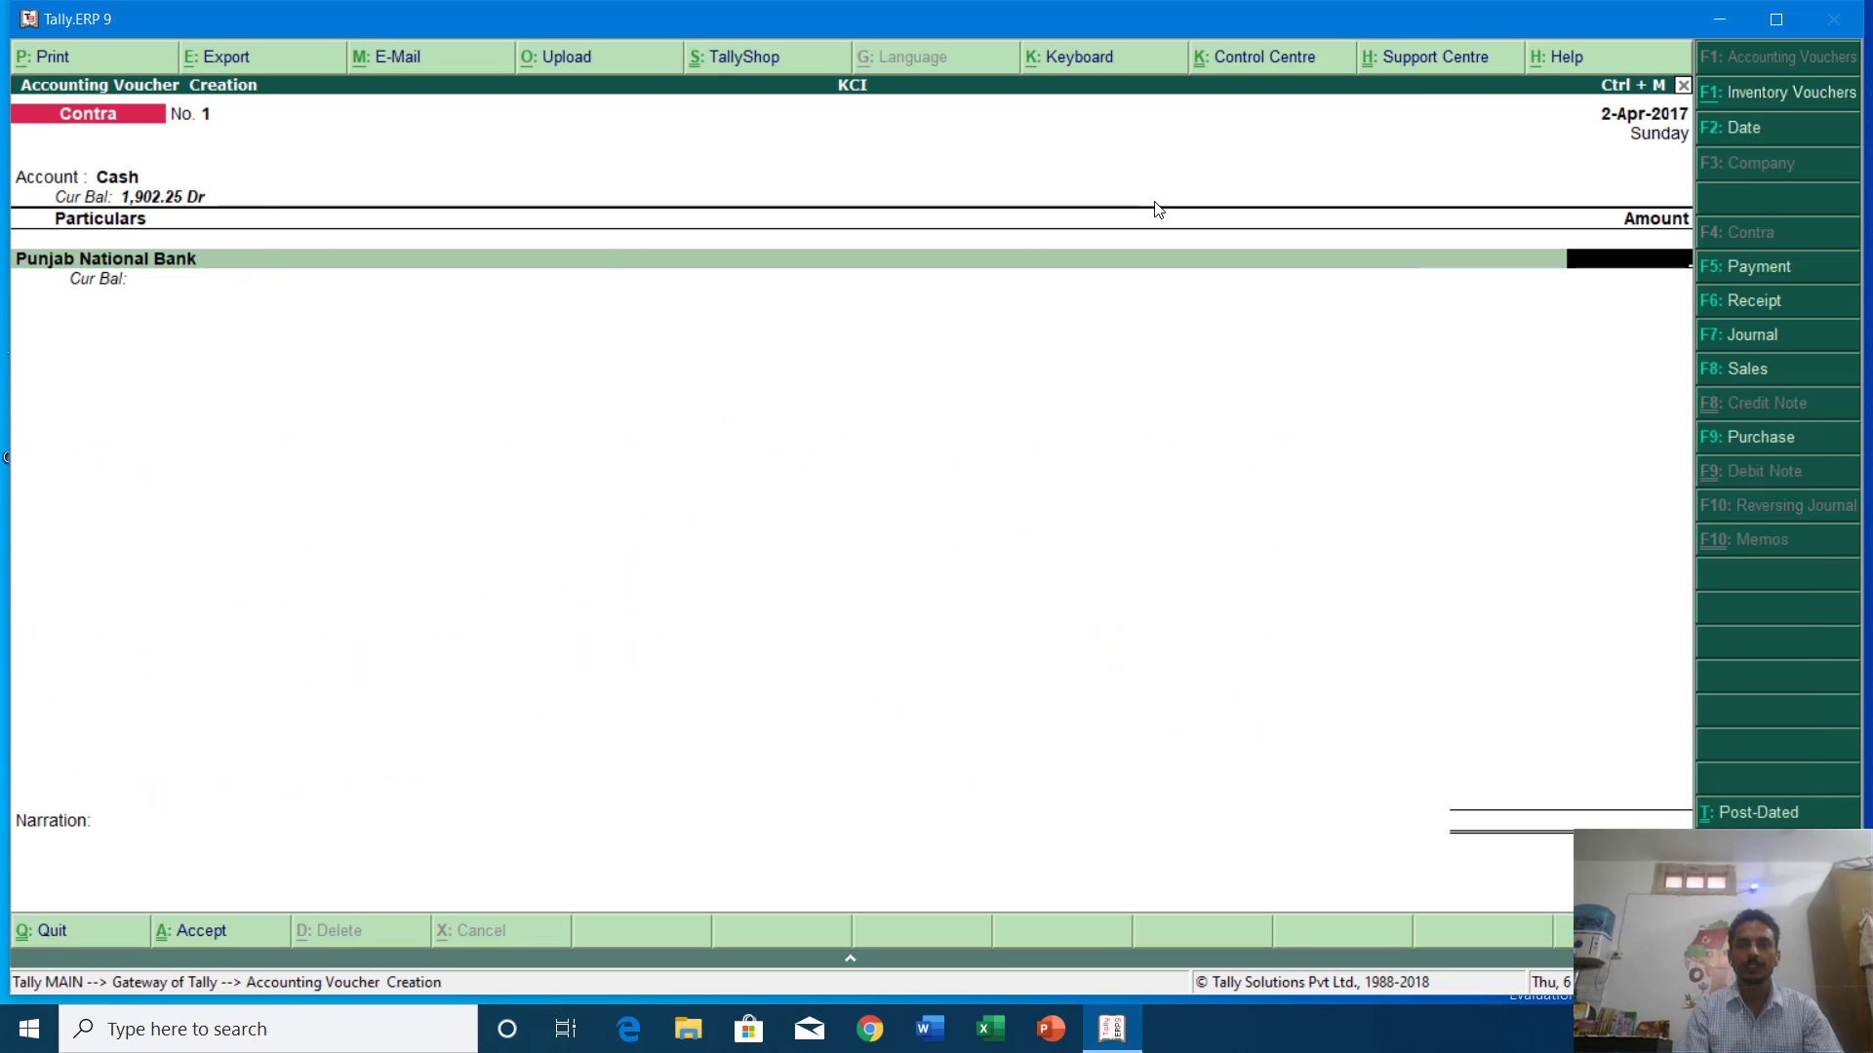
{"action": "type", "text": "1000"}
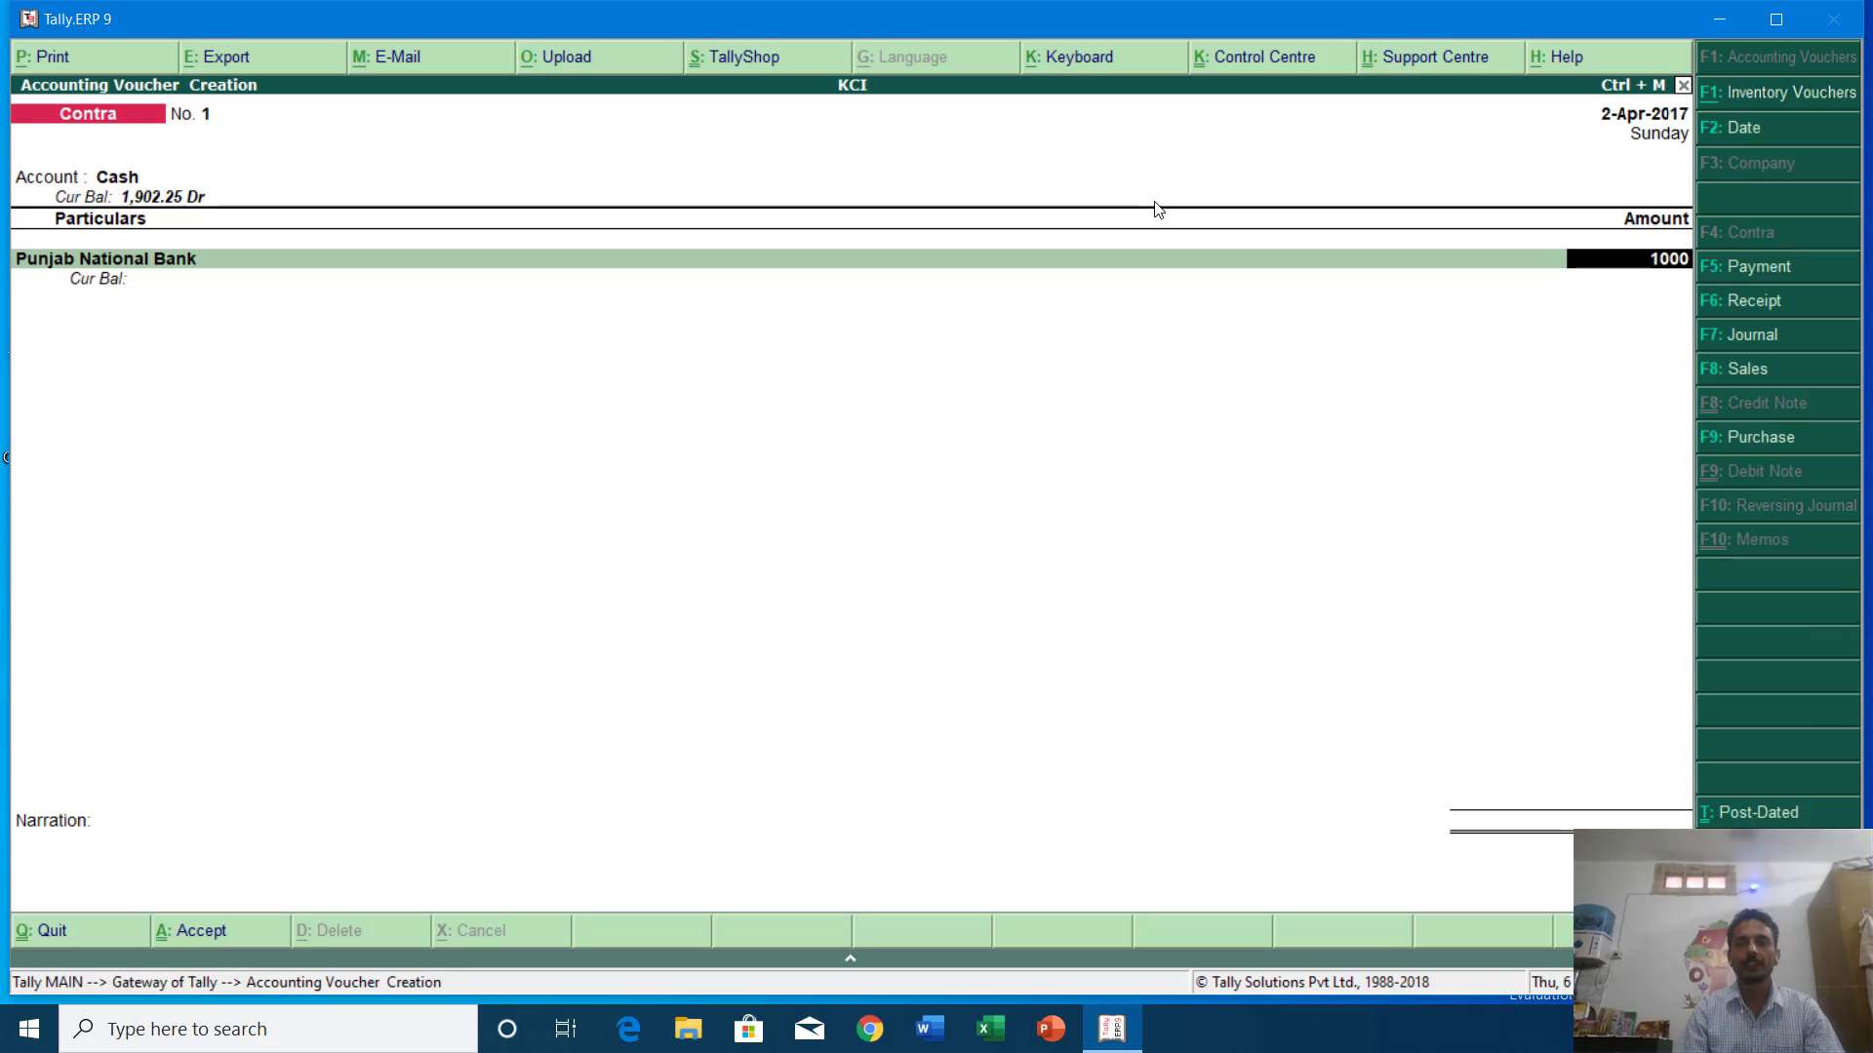
Accept the 1,000 cheque bank allocation and add narration 'Amt. despoited cash for new account opening.'.
{"action": "key", "text": "Return"}
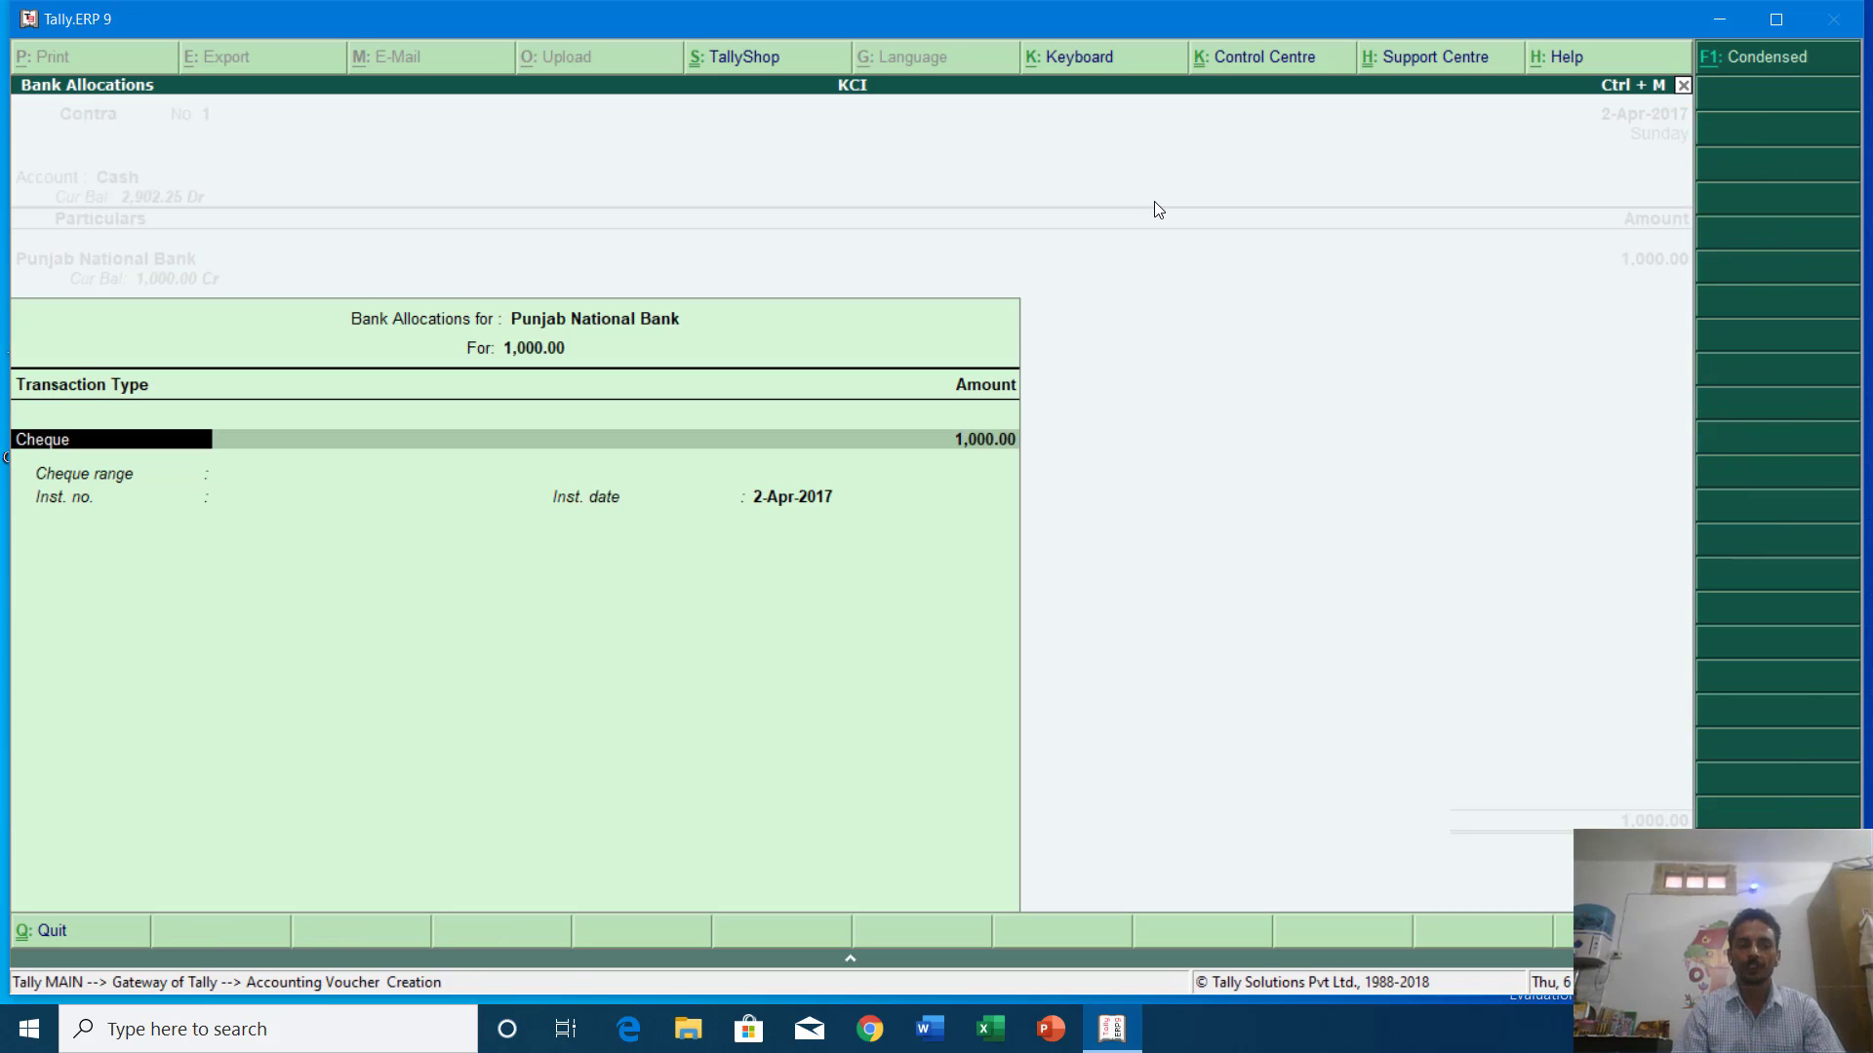
{"action": "key", "text": "Return"}
{"action": "key", "text": "BackSpace"}
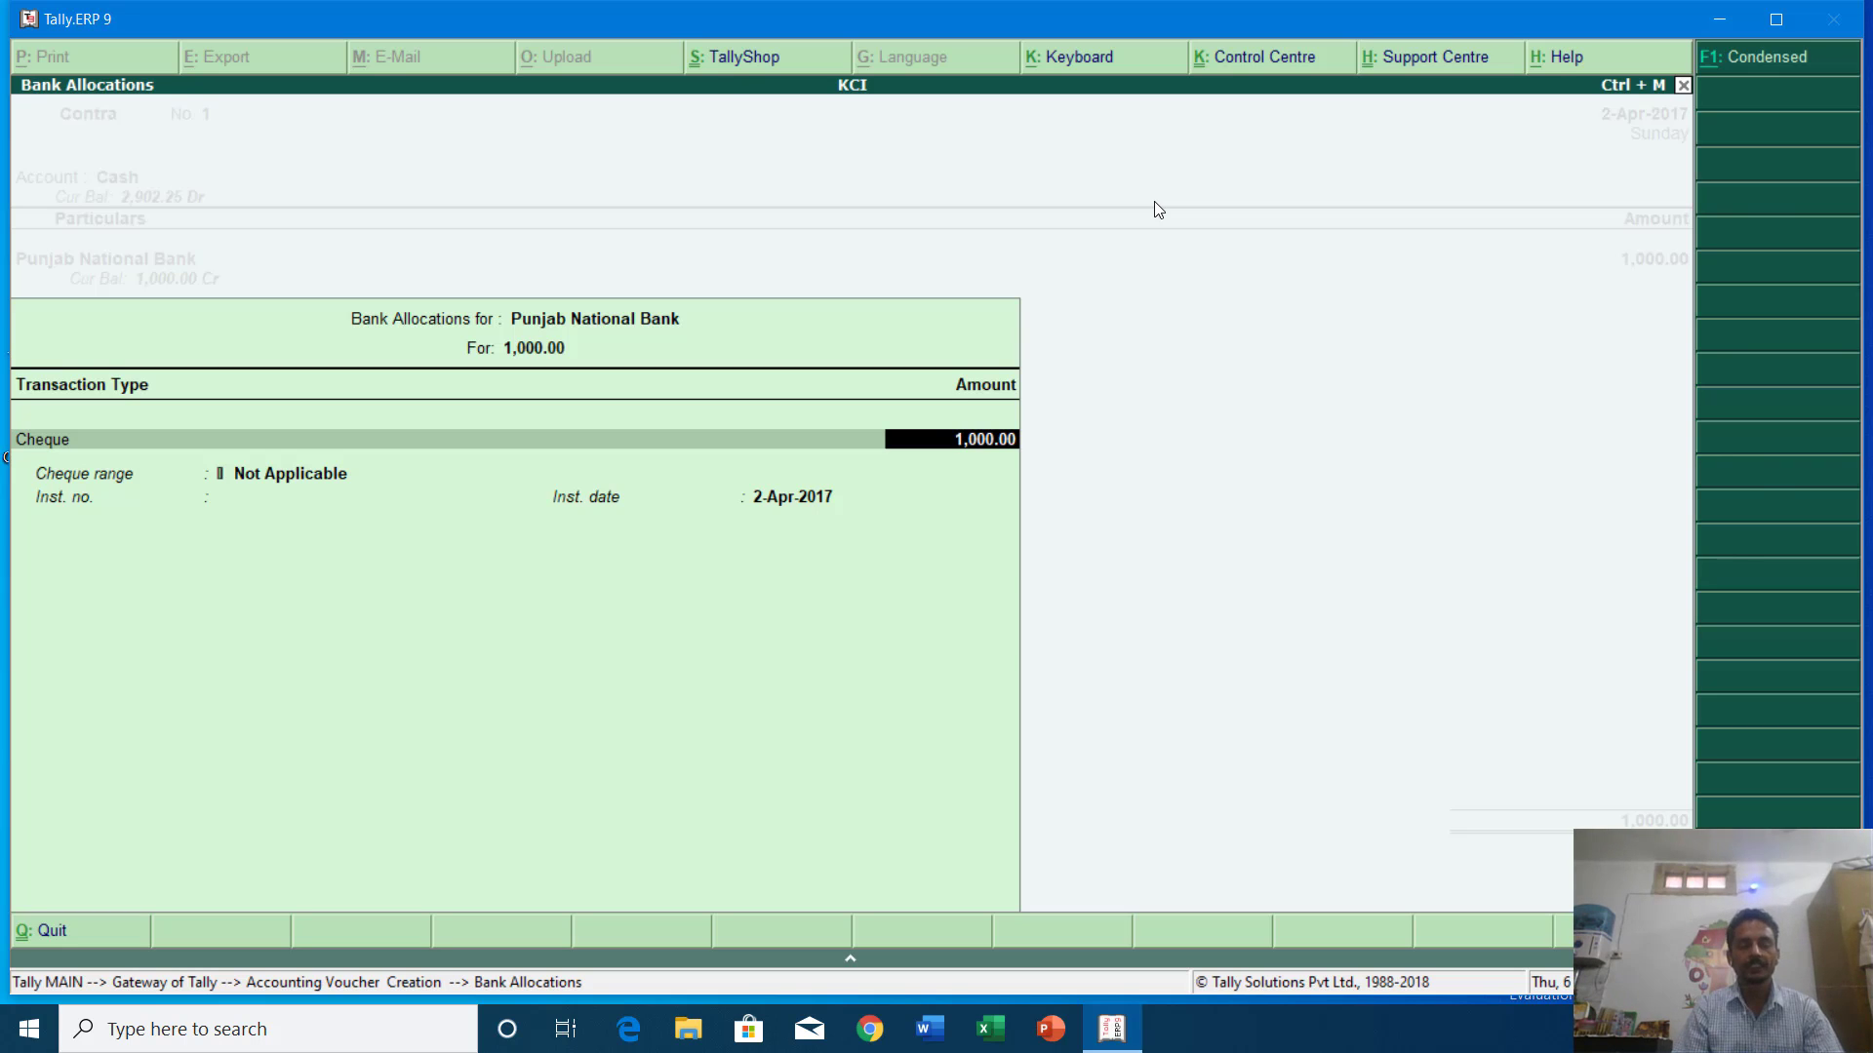
{"action": "key", "text": "Return"}
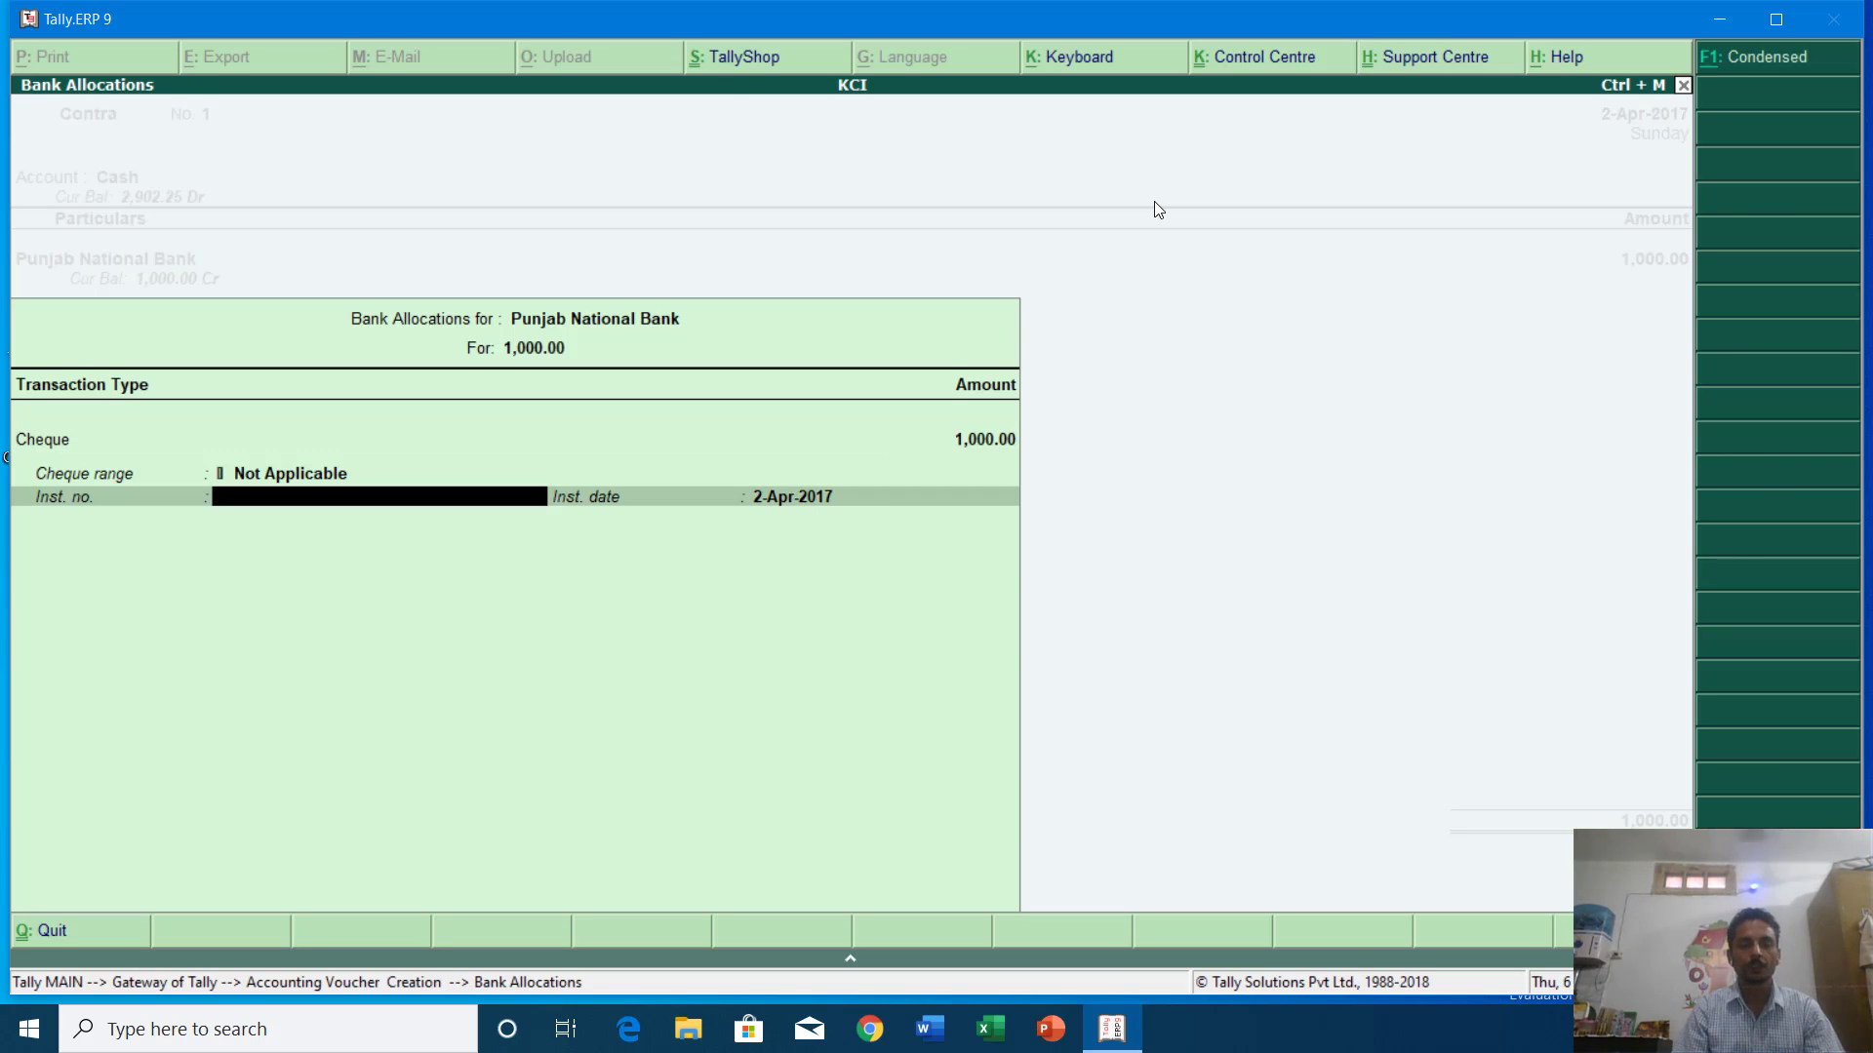
{"action": "key", "text": "Return"}
{"action": "key", "text": "Return"}
{"action": "key", "text": "Return"}
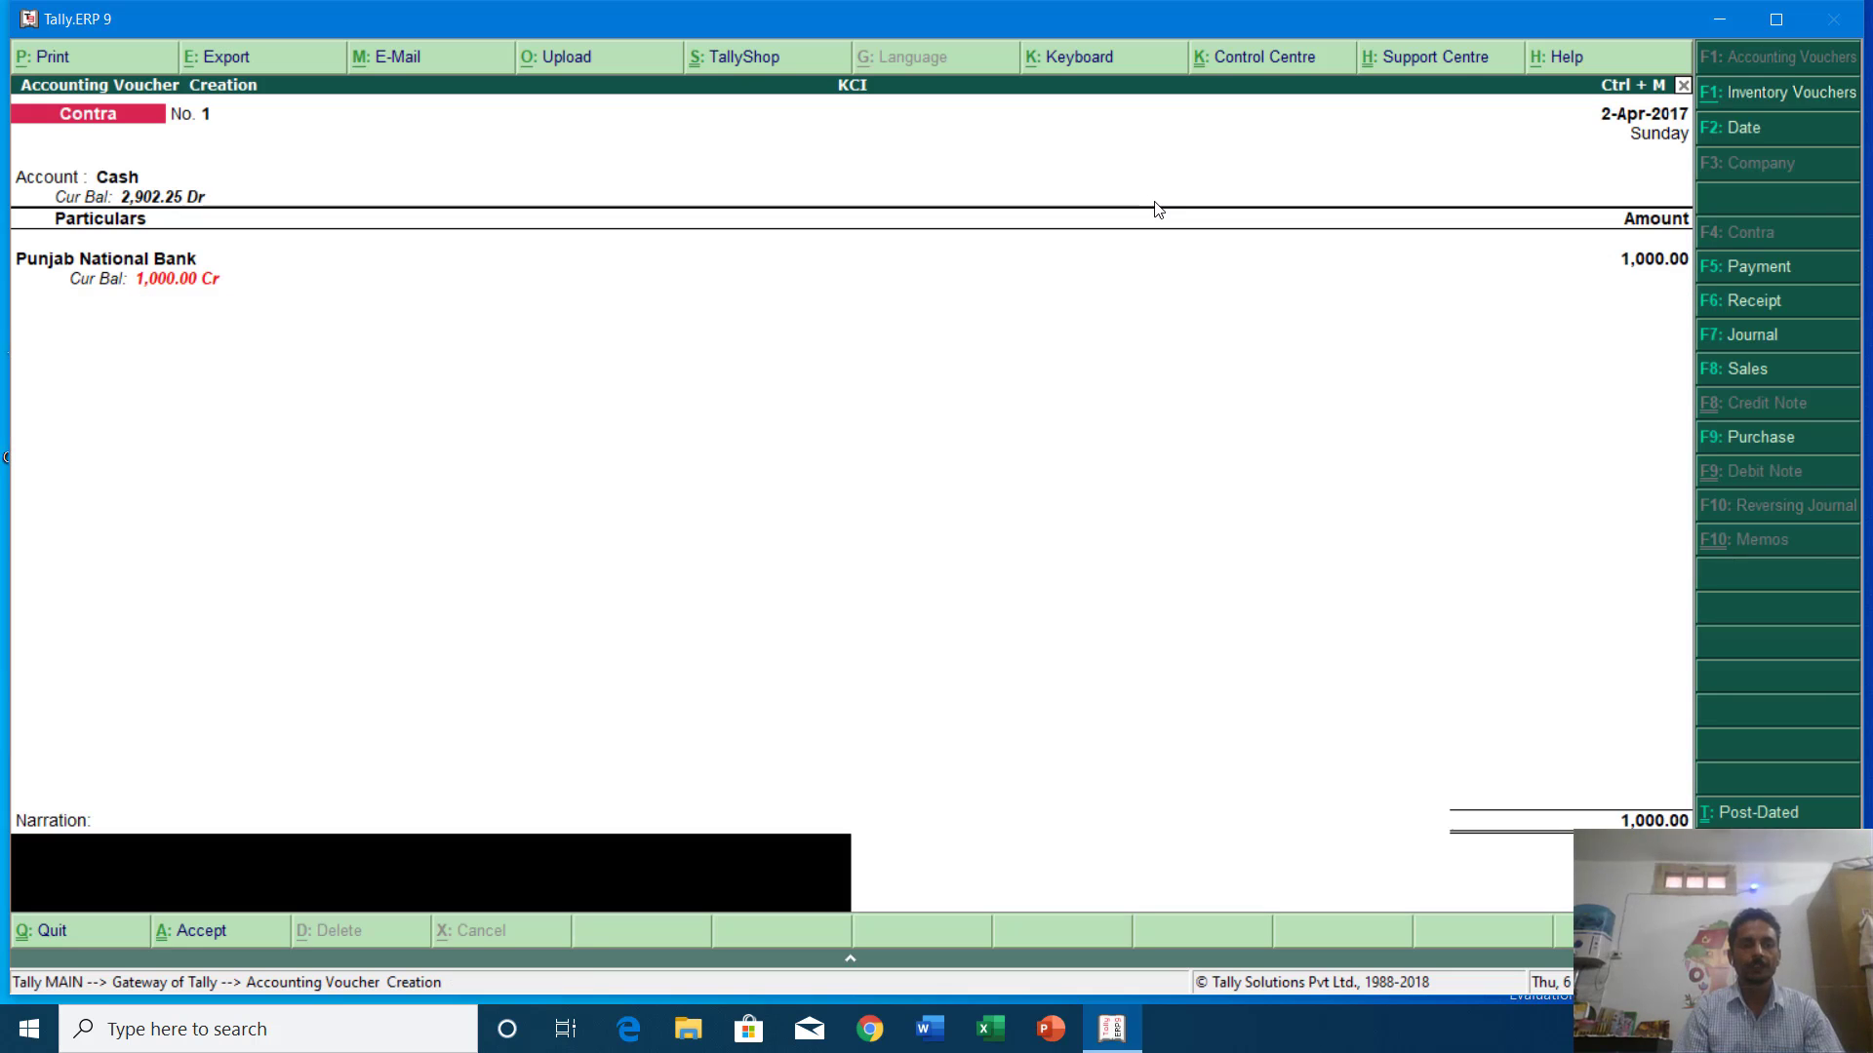
{"action": "type", "text": "Amt."}
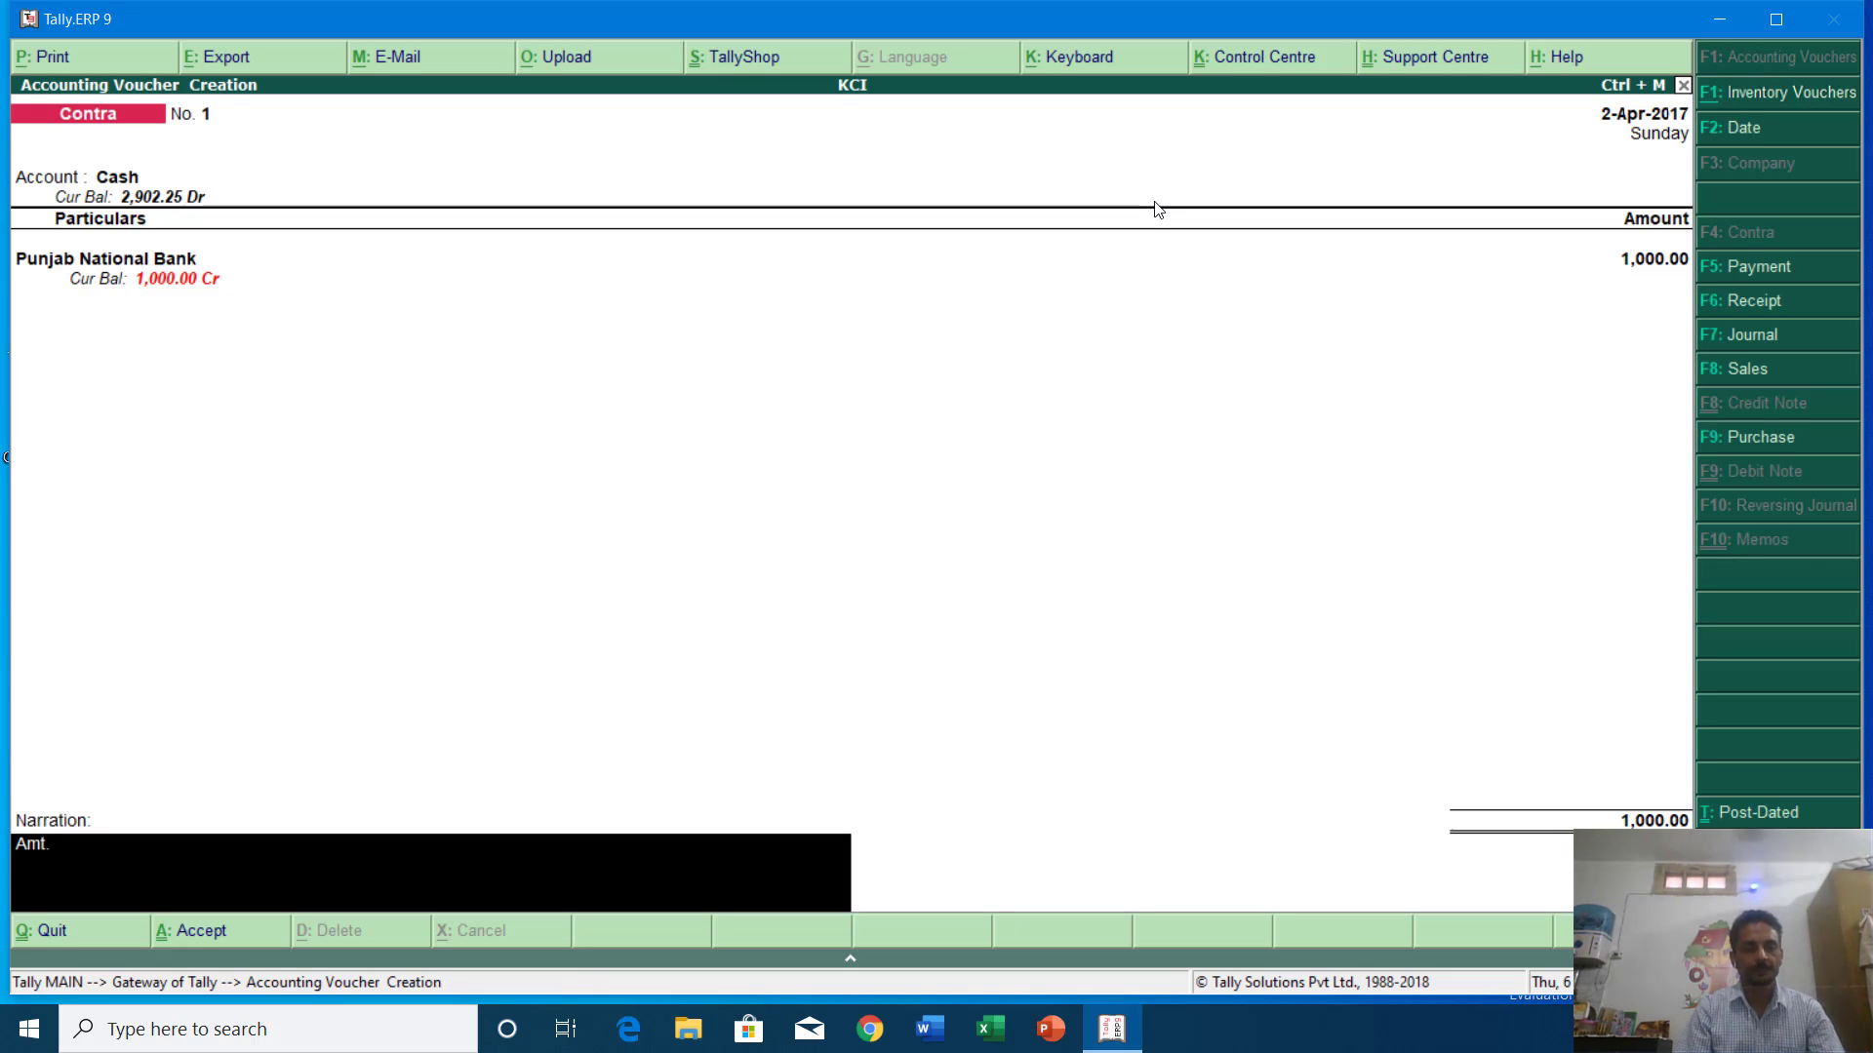
{"action": "type", "text": " despoited c"}
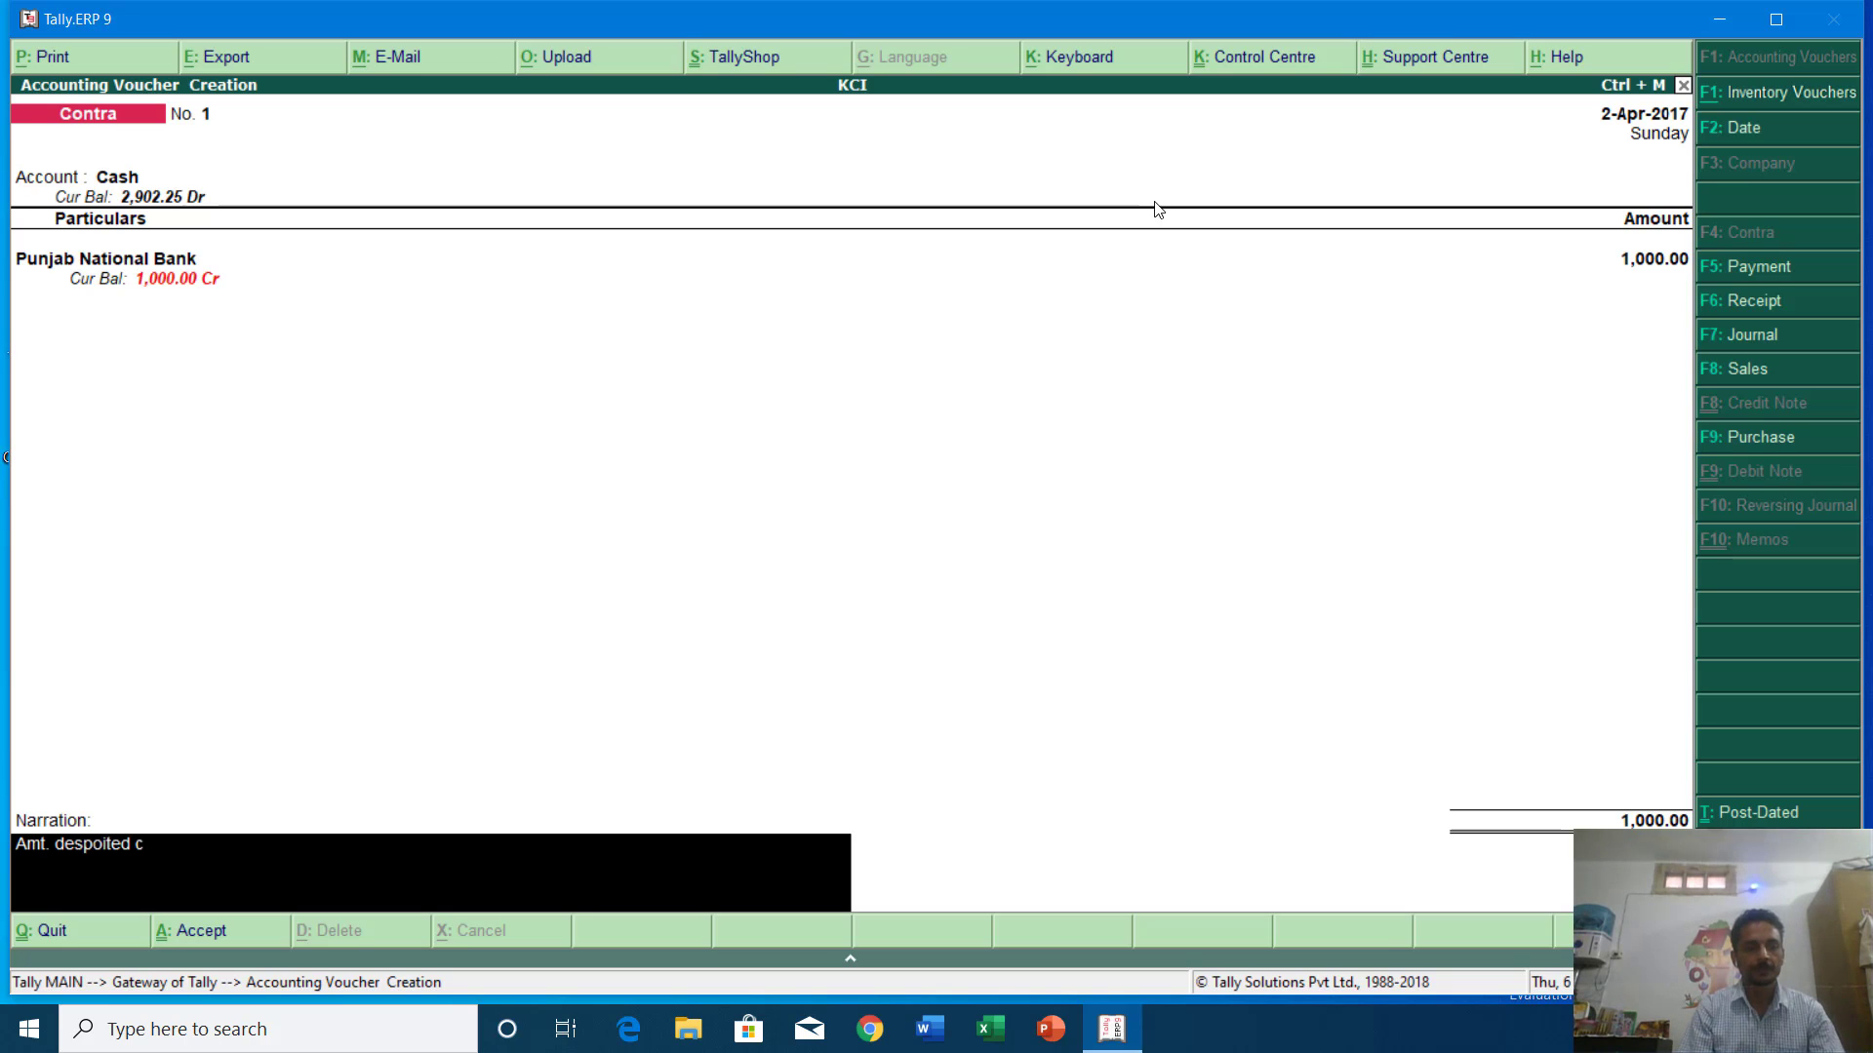
{"action": "type", "text": "ash for new acco"}
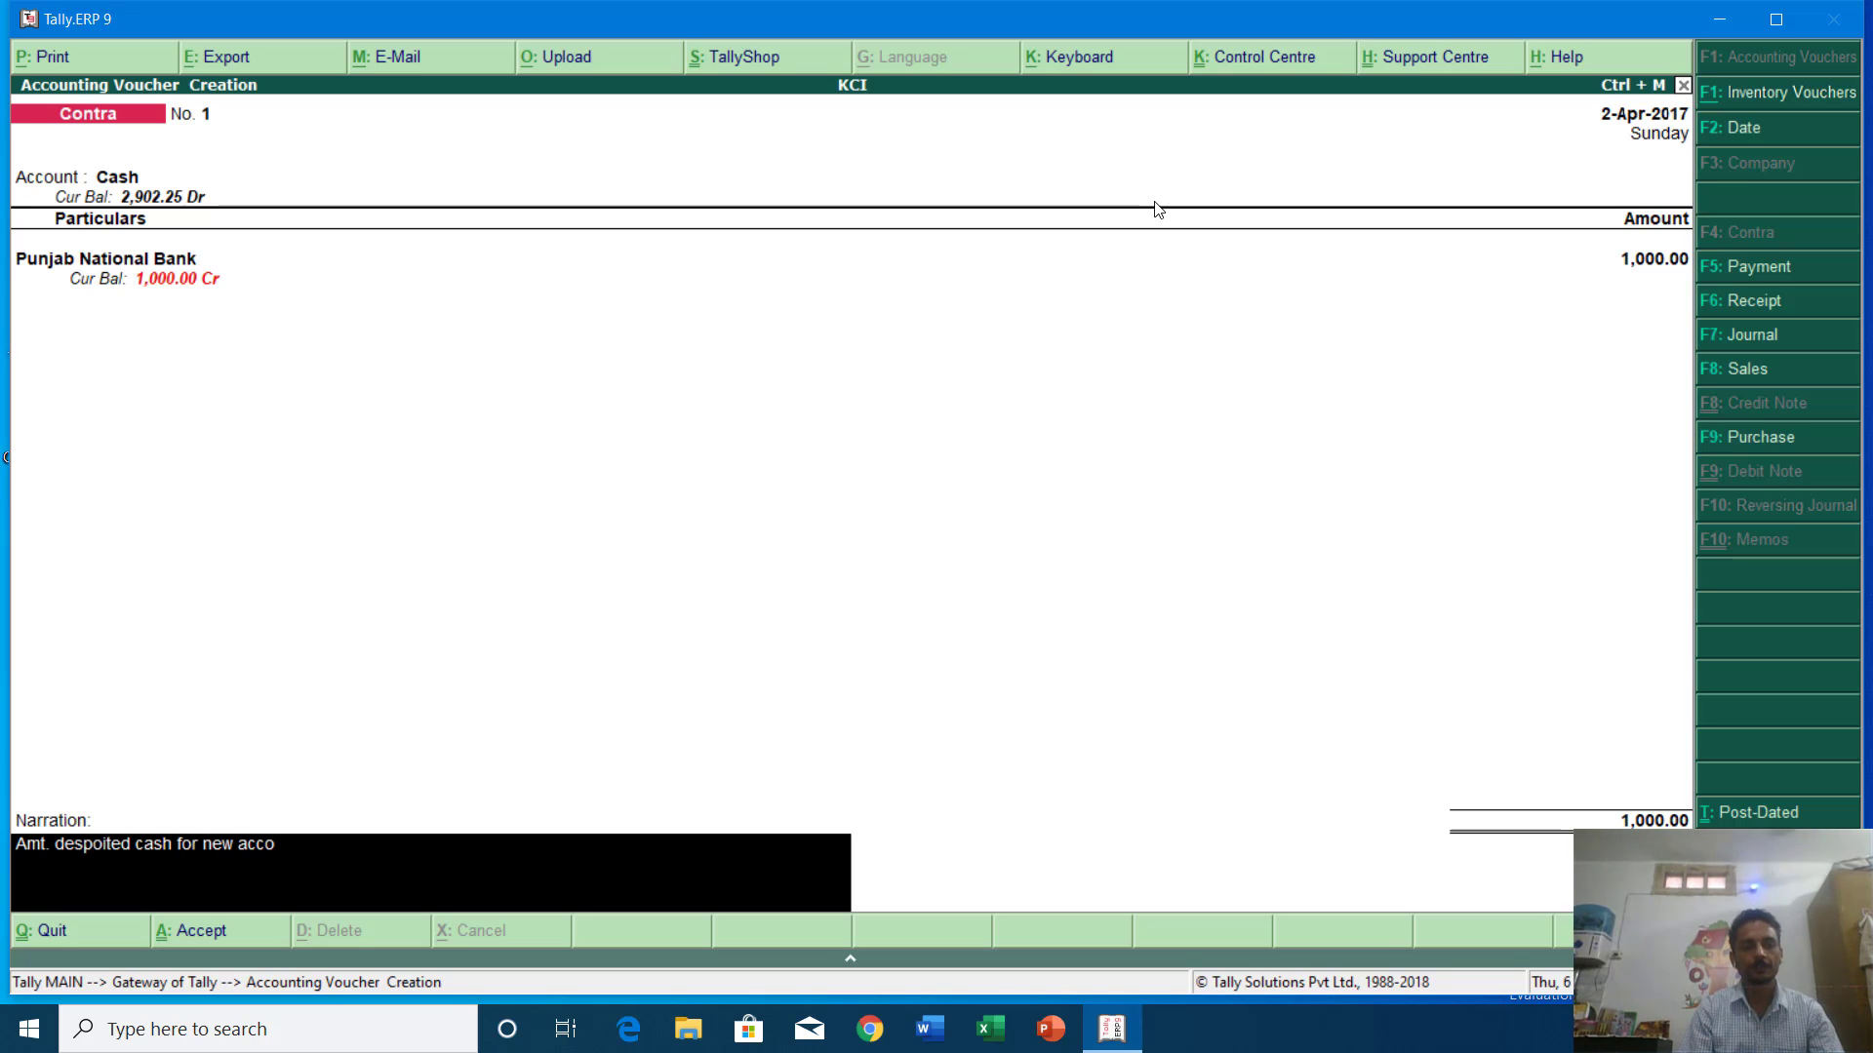
{"action": "type", "text": "unt opening."}
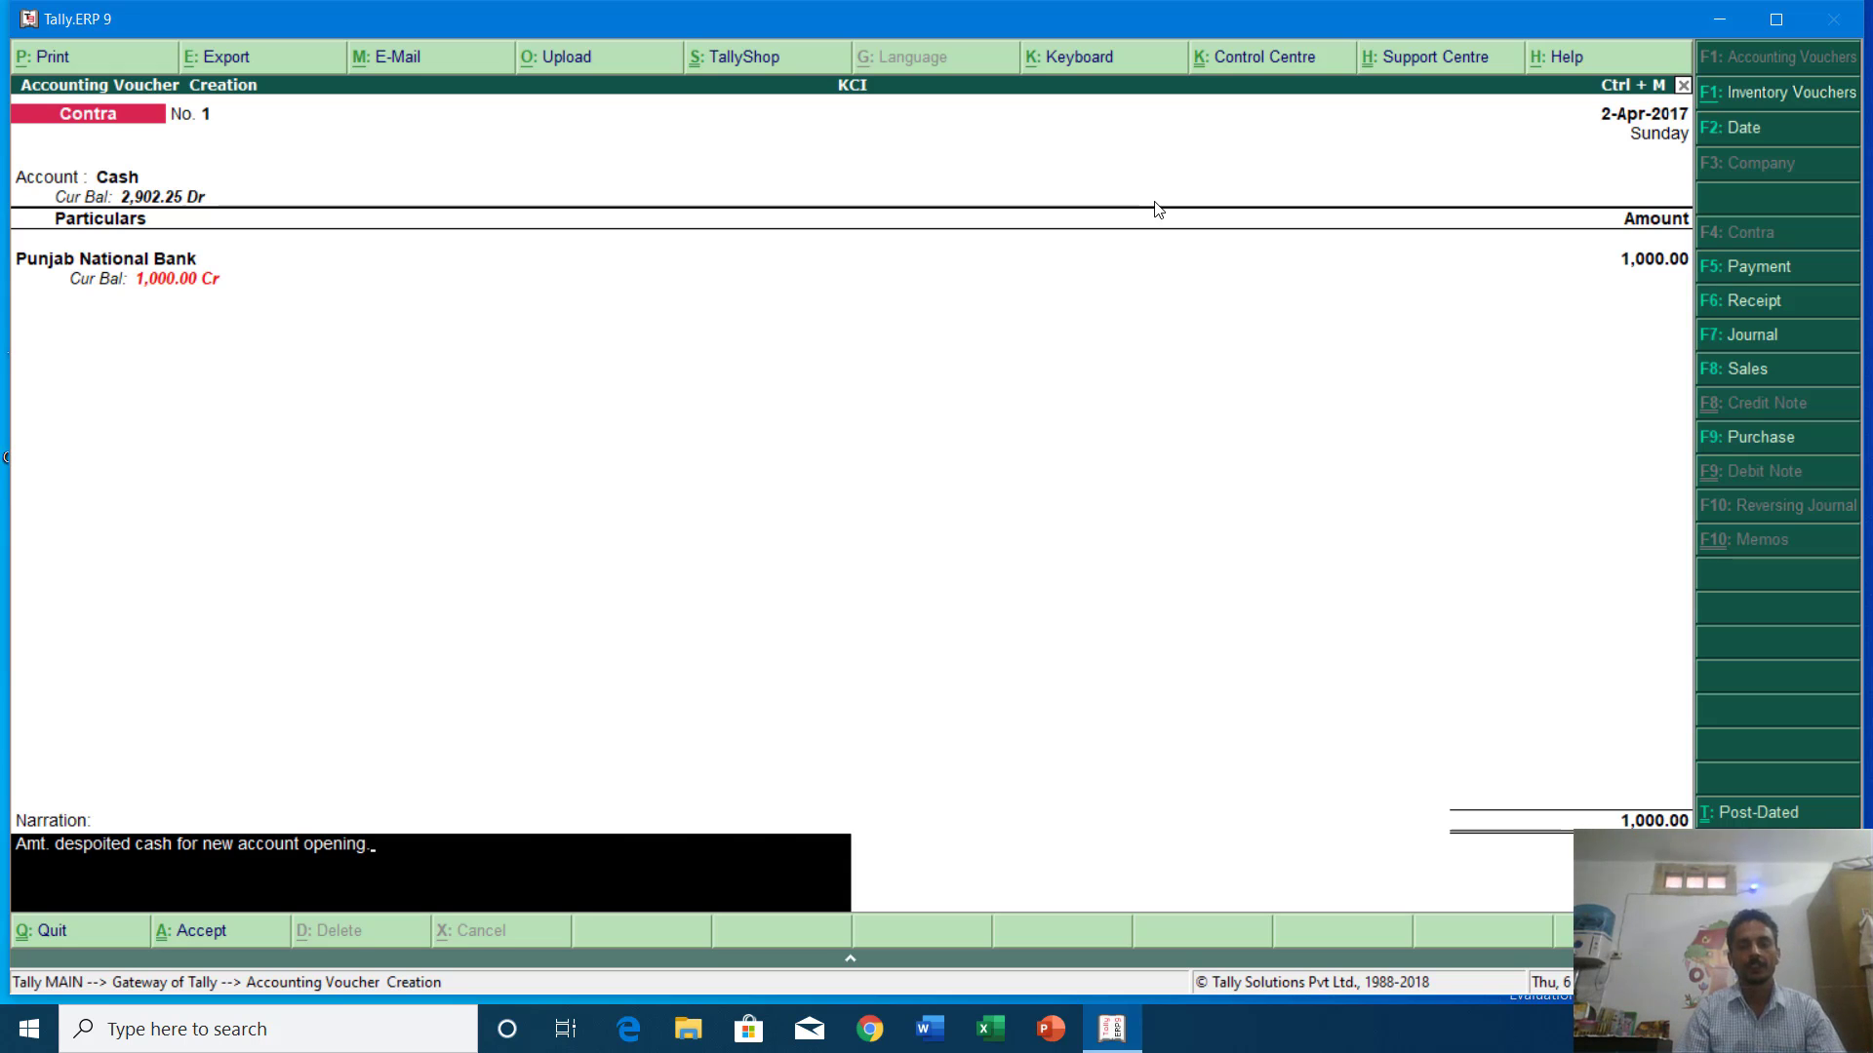
{"action": "key", "text": "Return"}
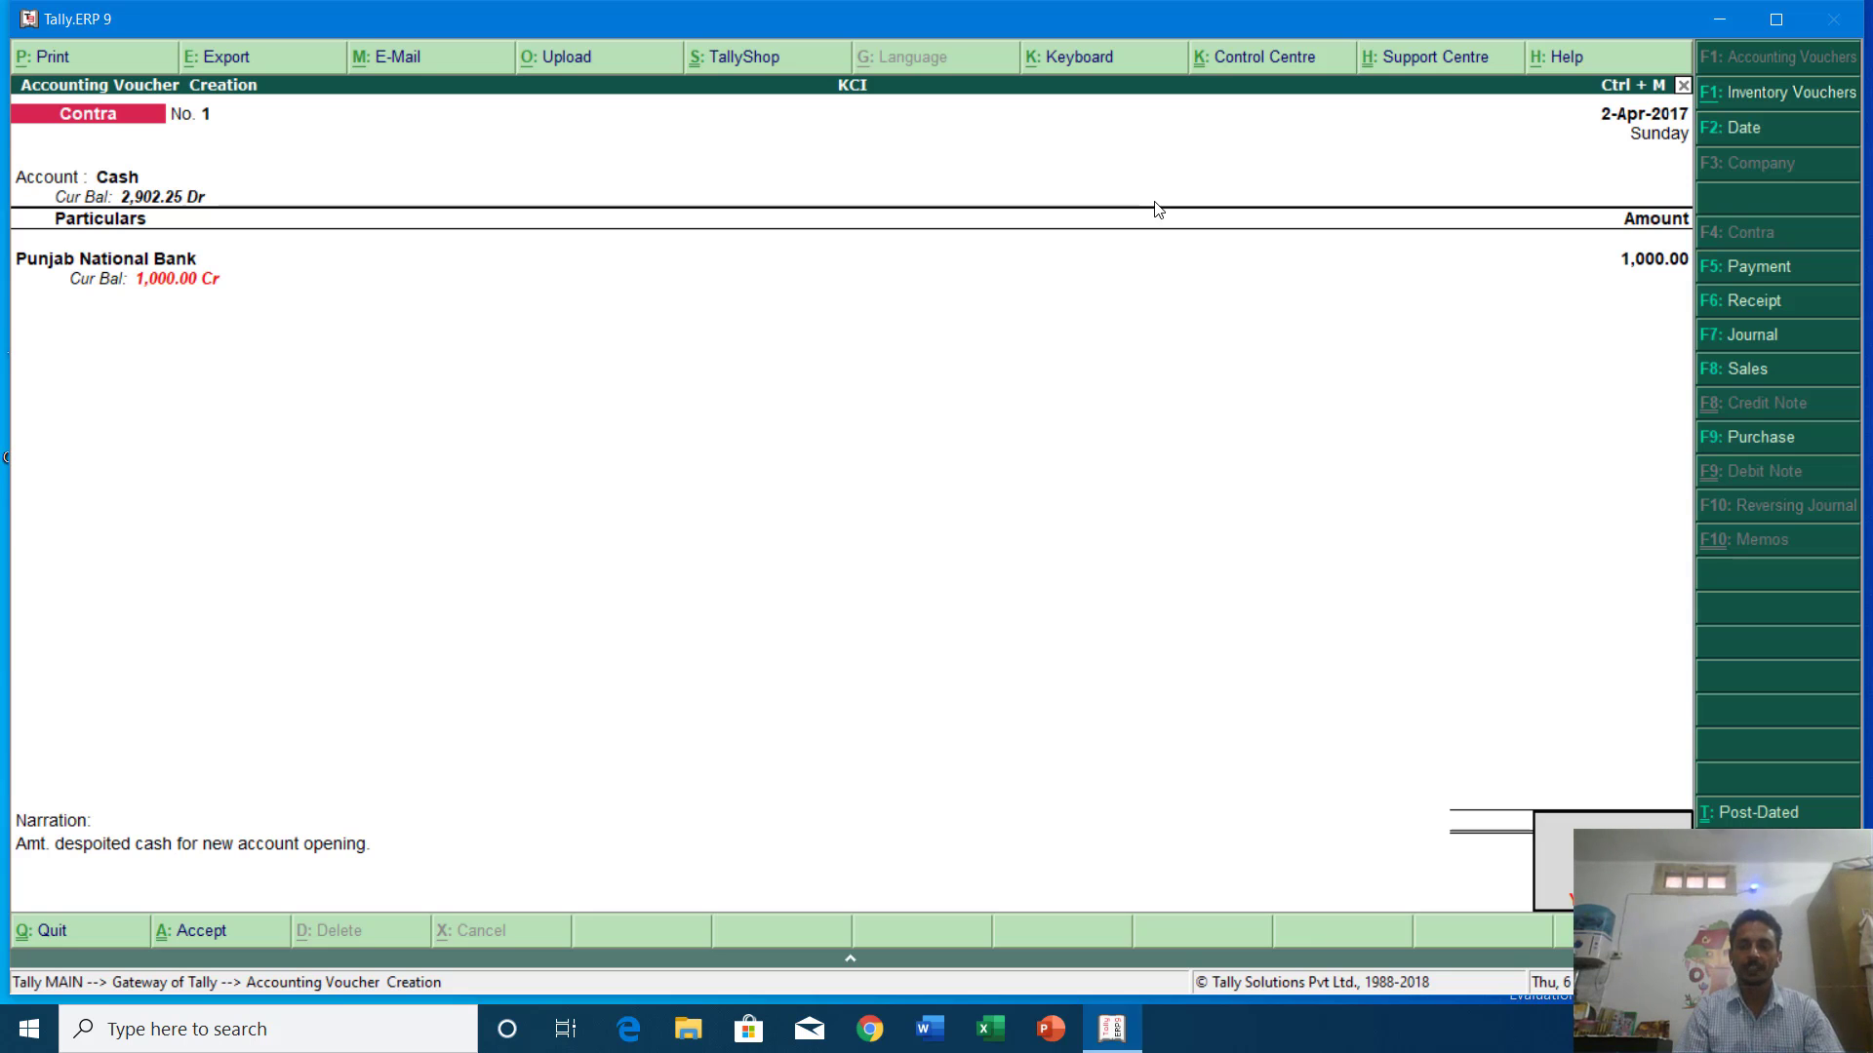
Save Contra voucher No. 1, then open the Cash ledger from Display > Account Books > Cash/Bank Summary.
{"action": "key", "text": "Return"}
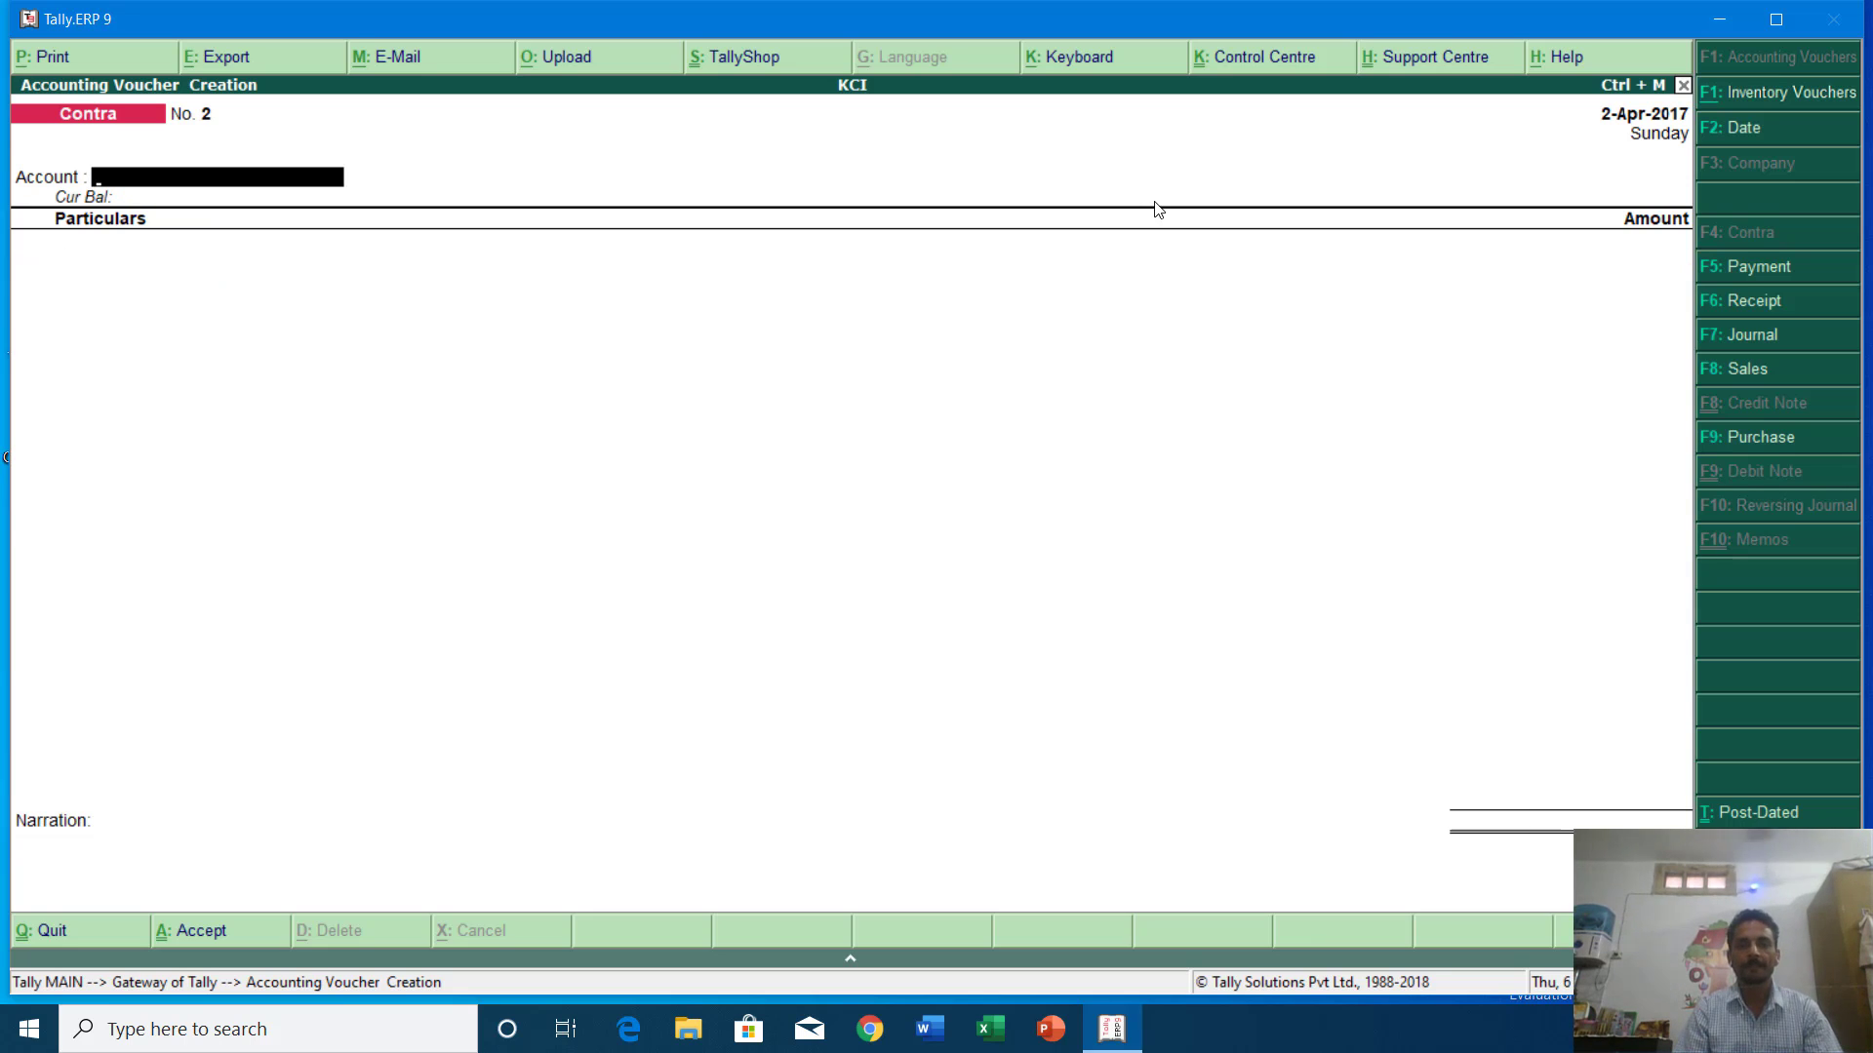
{"action": "key", "text": "Escape"}
{"action": "key", "text": "Down"}
{"action": "key", "text": "Down"}
{"action": "key", "text": "Down"}
{"action": "key", "text": "Down"}
{"action": "key", "text": "Down"}
{"action": "key", "text": "Down"}
{"action": "key", "text": "Down"}
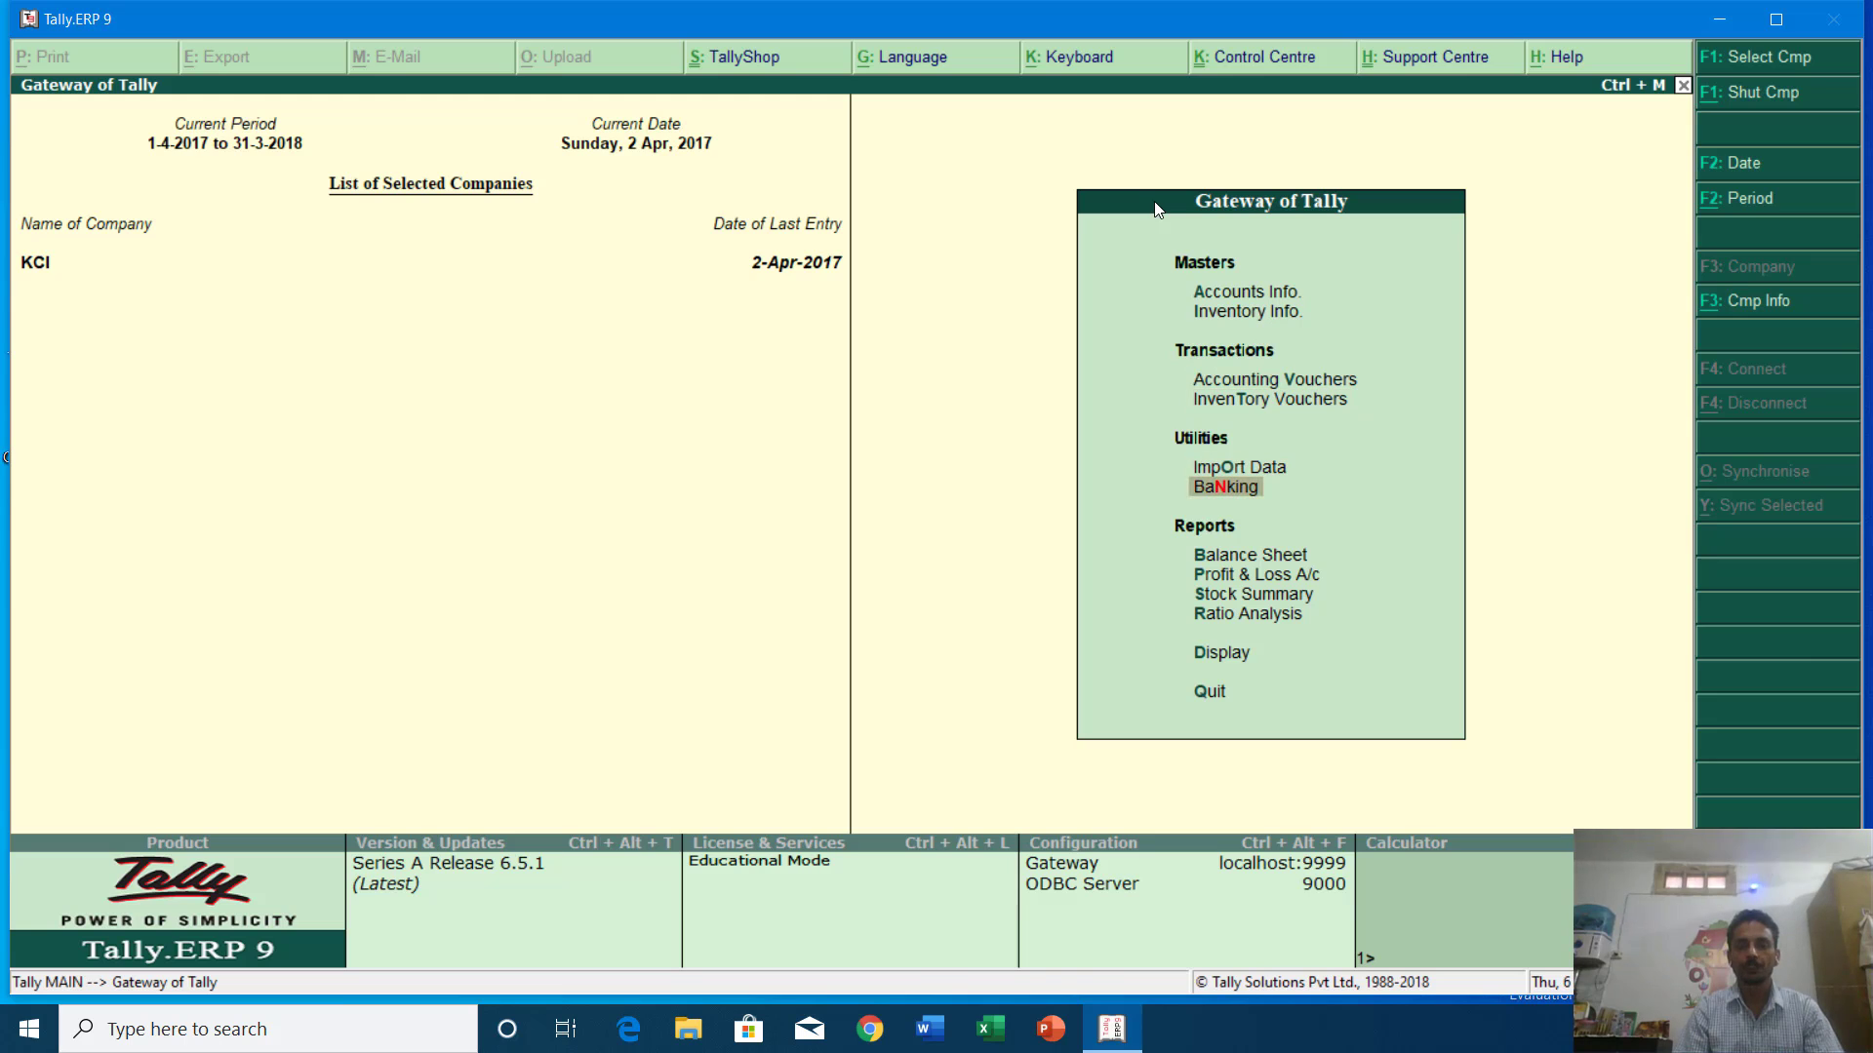
{"action": "key", "text": "Return"}
{"action": "key", "text": "Down"}
{"action": "key", "text": "Down"}
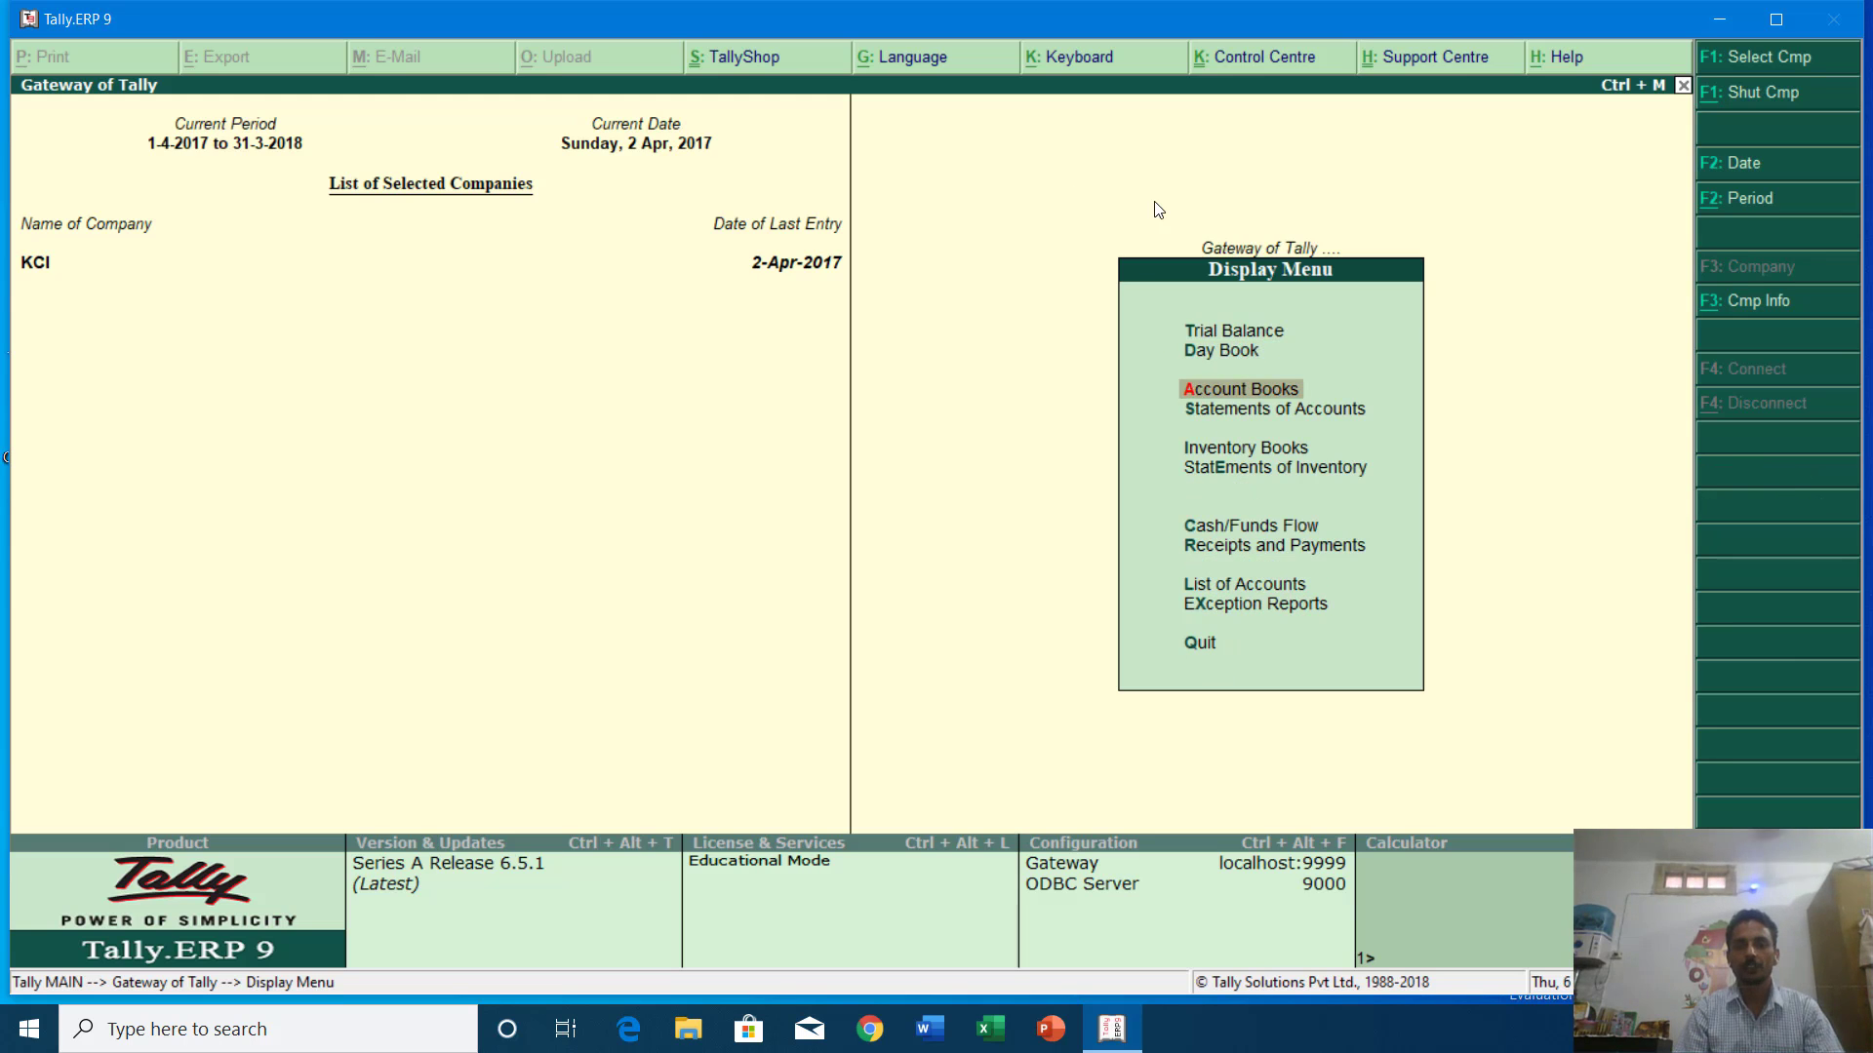
{"action": "key", "text": "Return"}
{"action": "key", "text": "Return"}
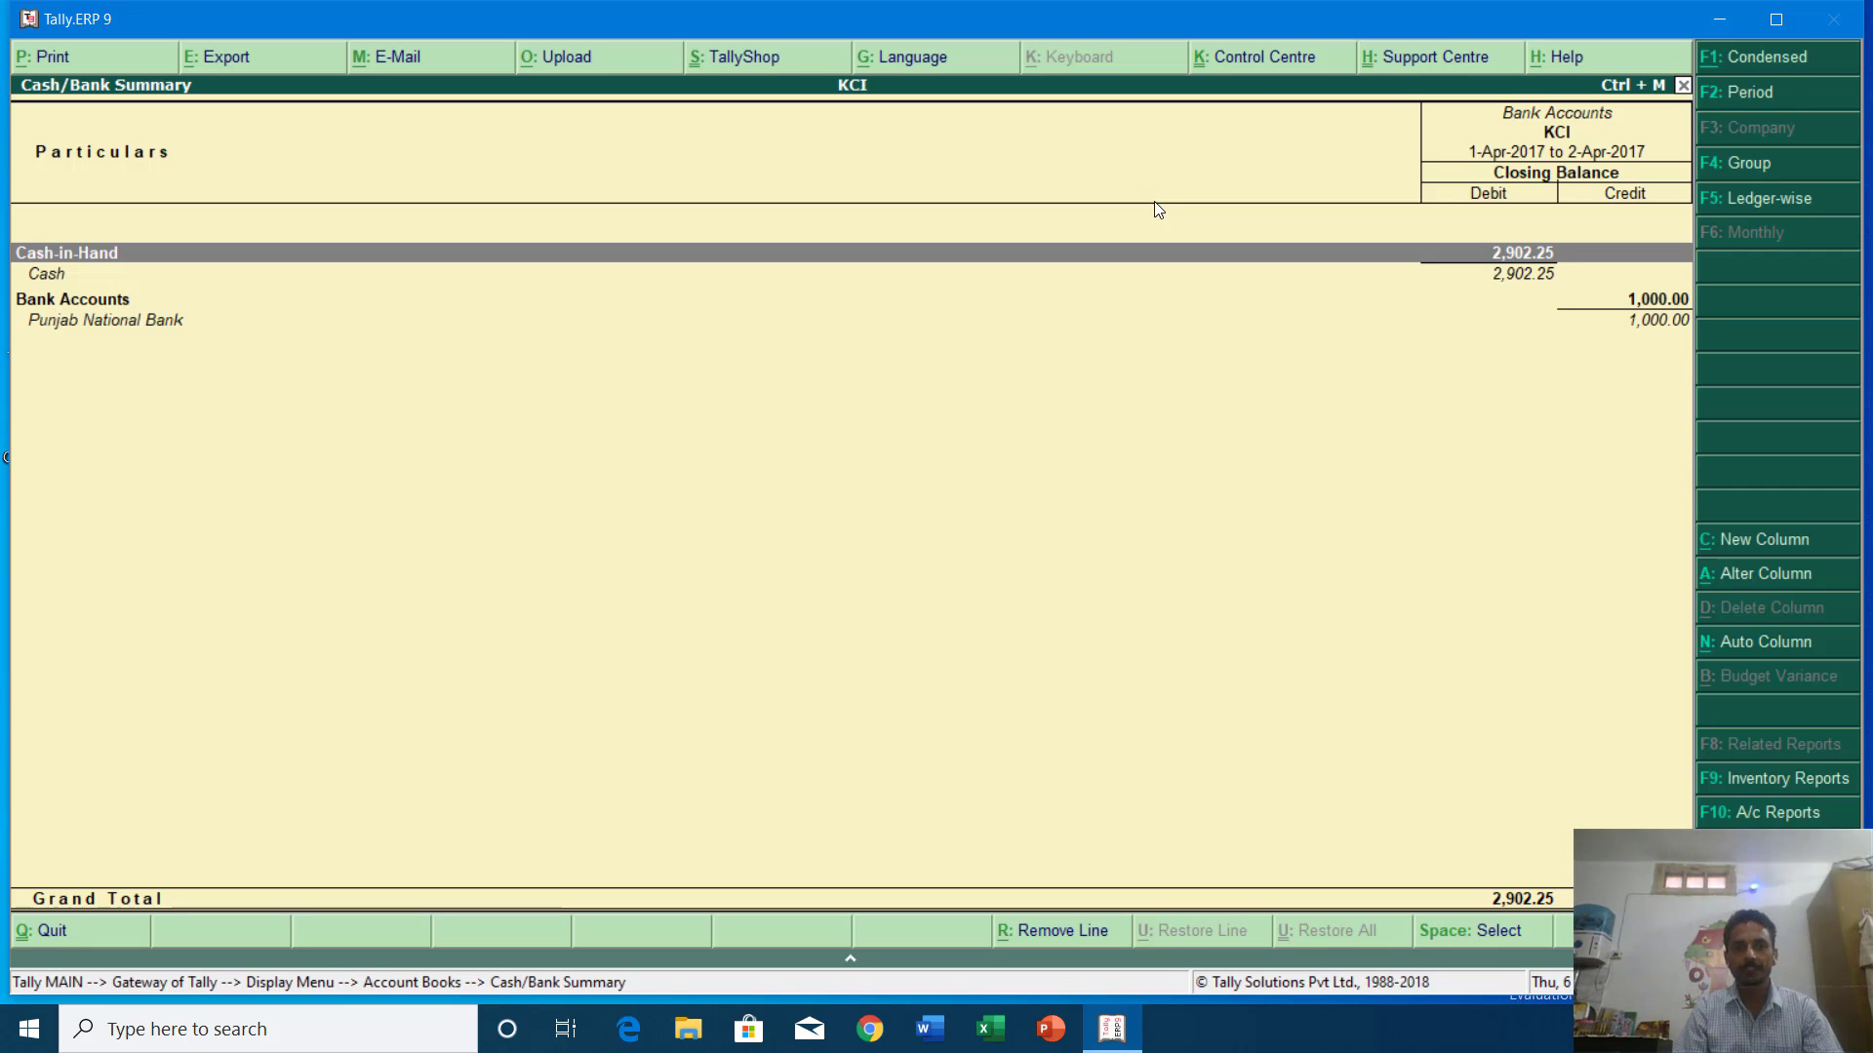
{"action": "key", "text": "Down"}
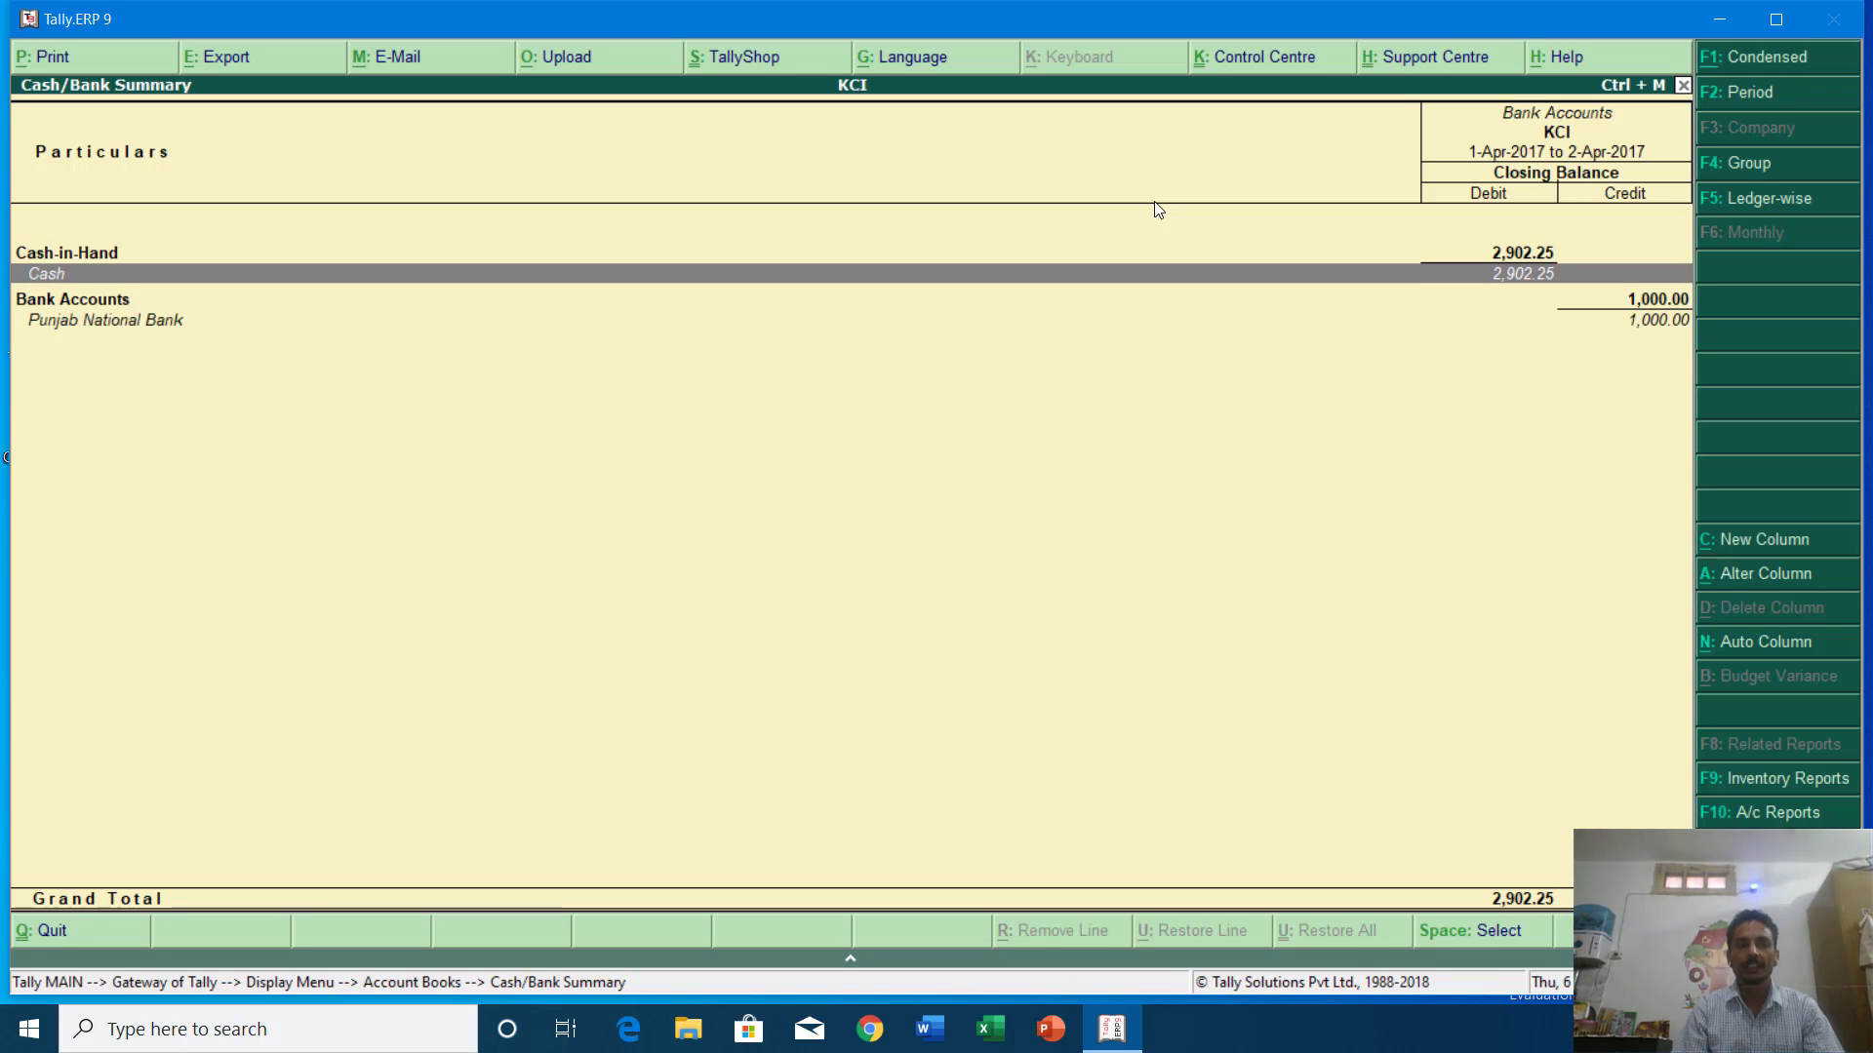
{"action": "key", "text": "Return"}
Drill into Cash's April vouchers and reopen Contra No. 1 (Punjab National Bank, 1,000.00) for alteration.
{"action": "key", "text": "Return"}
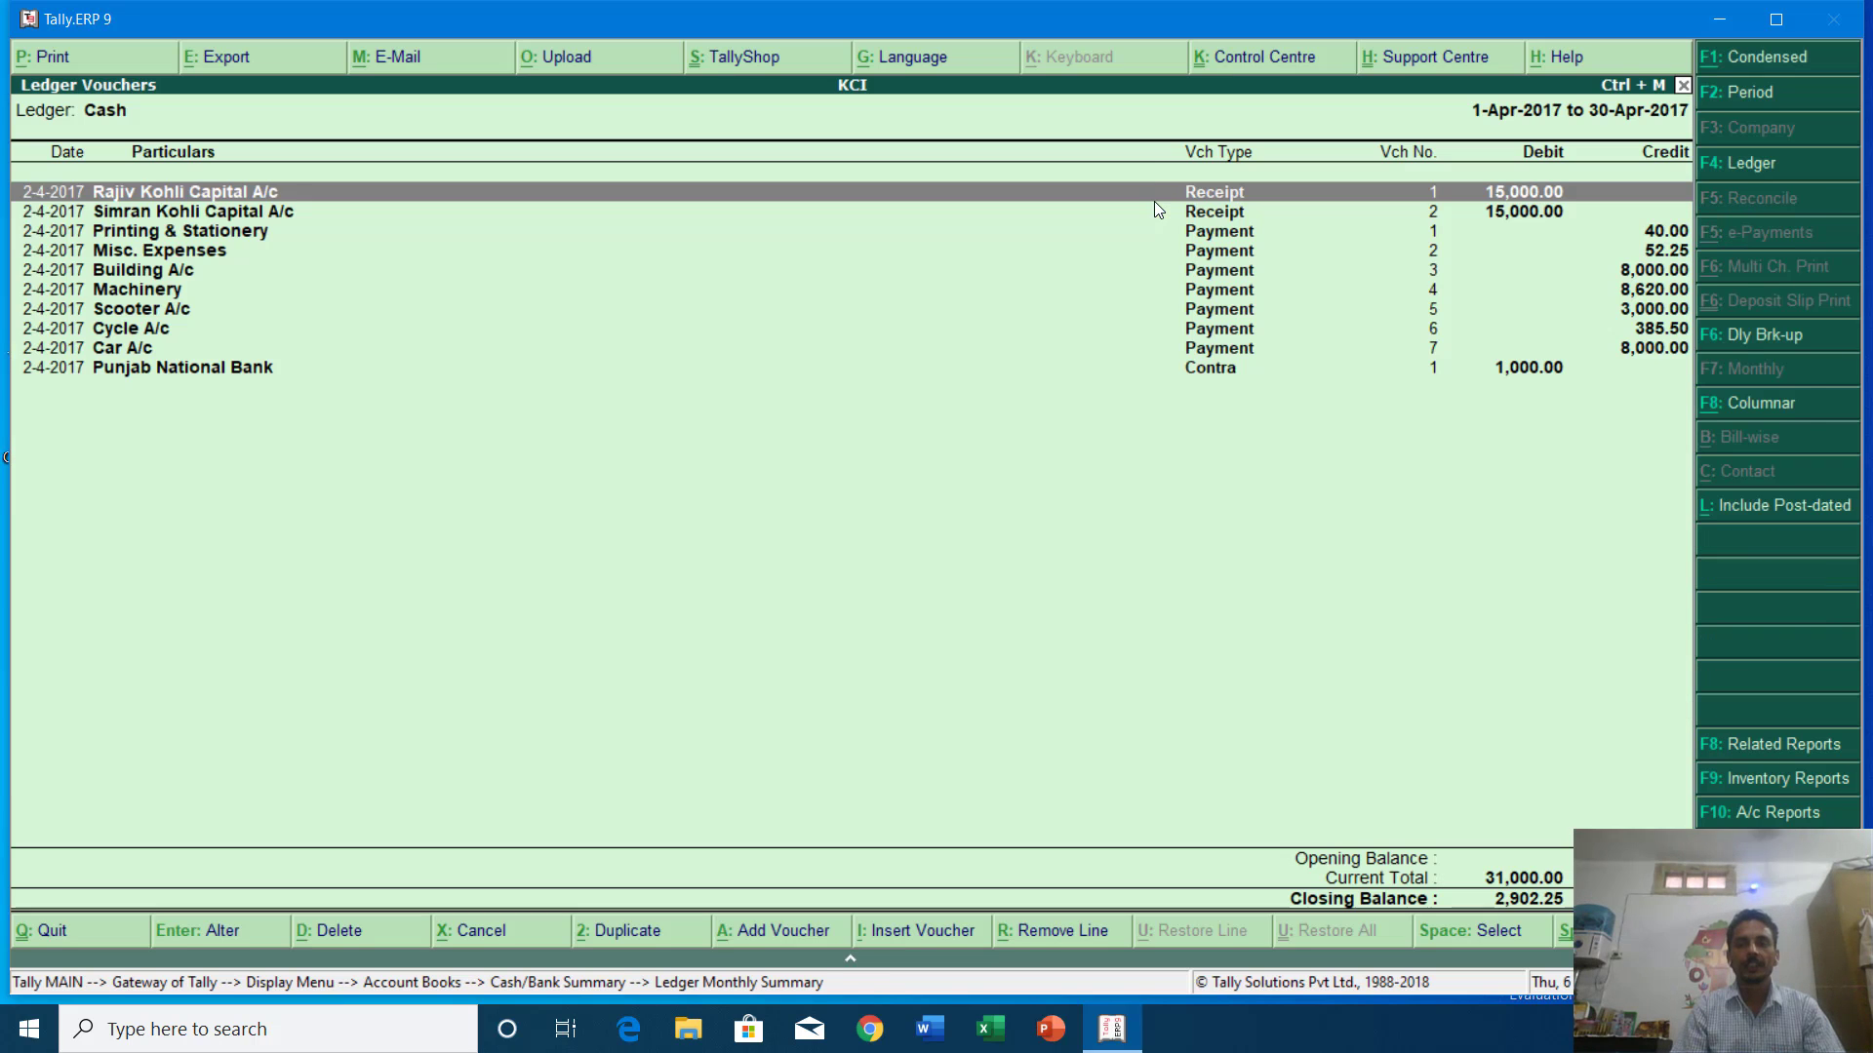
{"action": "key", "text": "Down"}
{"action": "key", "text": "Down"}
{"action": "key", "text": "Down"}
{"action": "key", "text": "Down"}
{"action": "key", "text": "Down"}
{"action": "key", "text": "Down"}
{"action": "key", "text": "Down"}
{"action": "key", "text": "Down"}
{"action": "key", "text": "Down"}
{"action": "key", "text": "Return"}
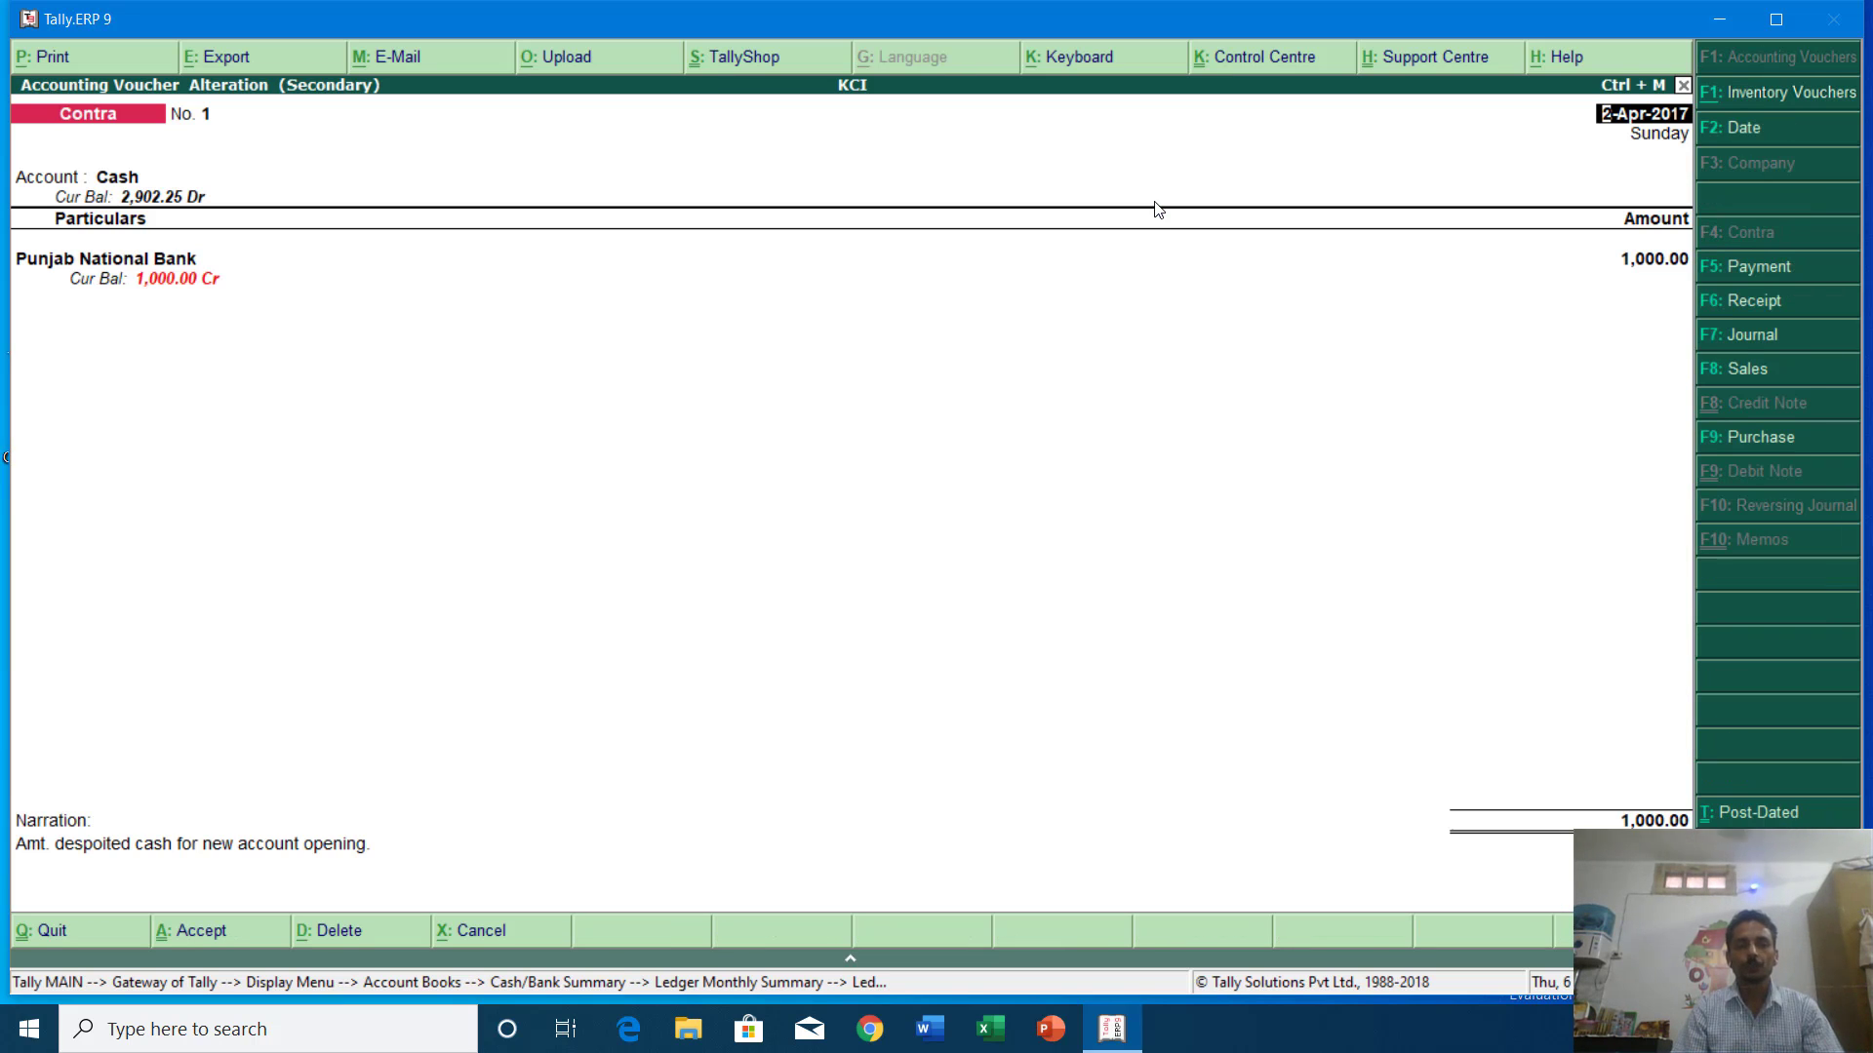
{"action": "key", "text": "Return"}
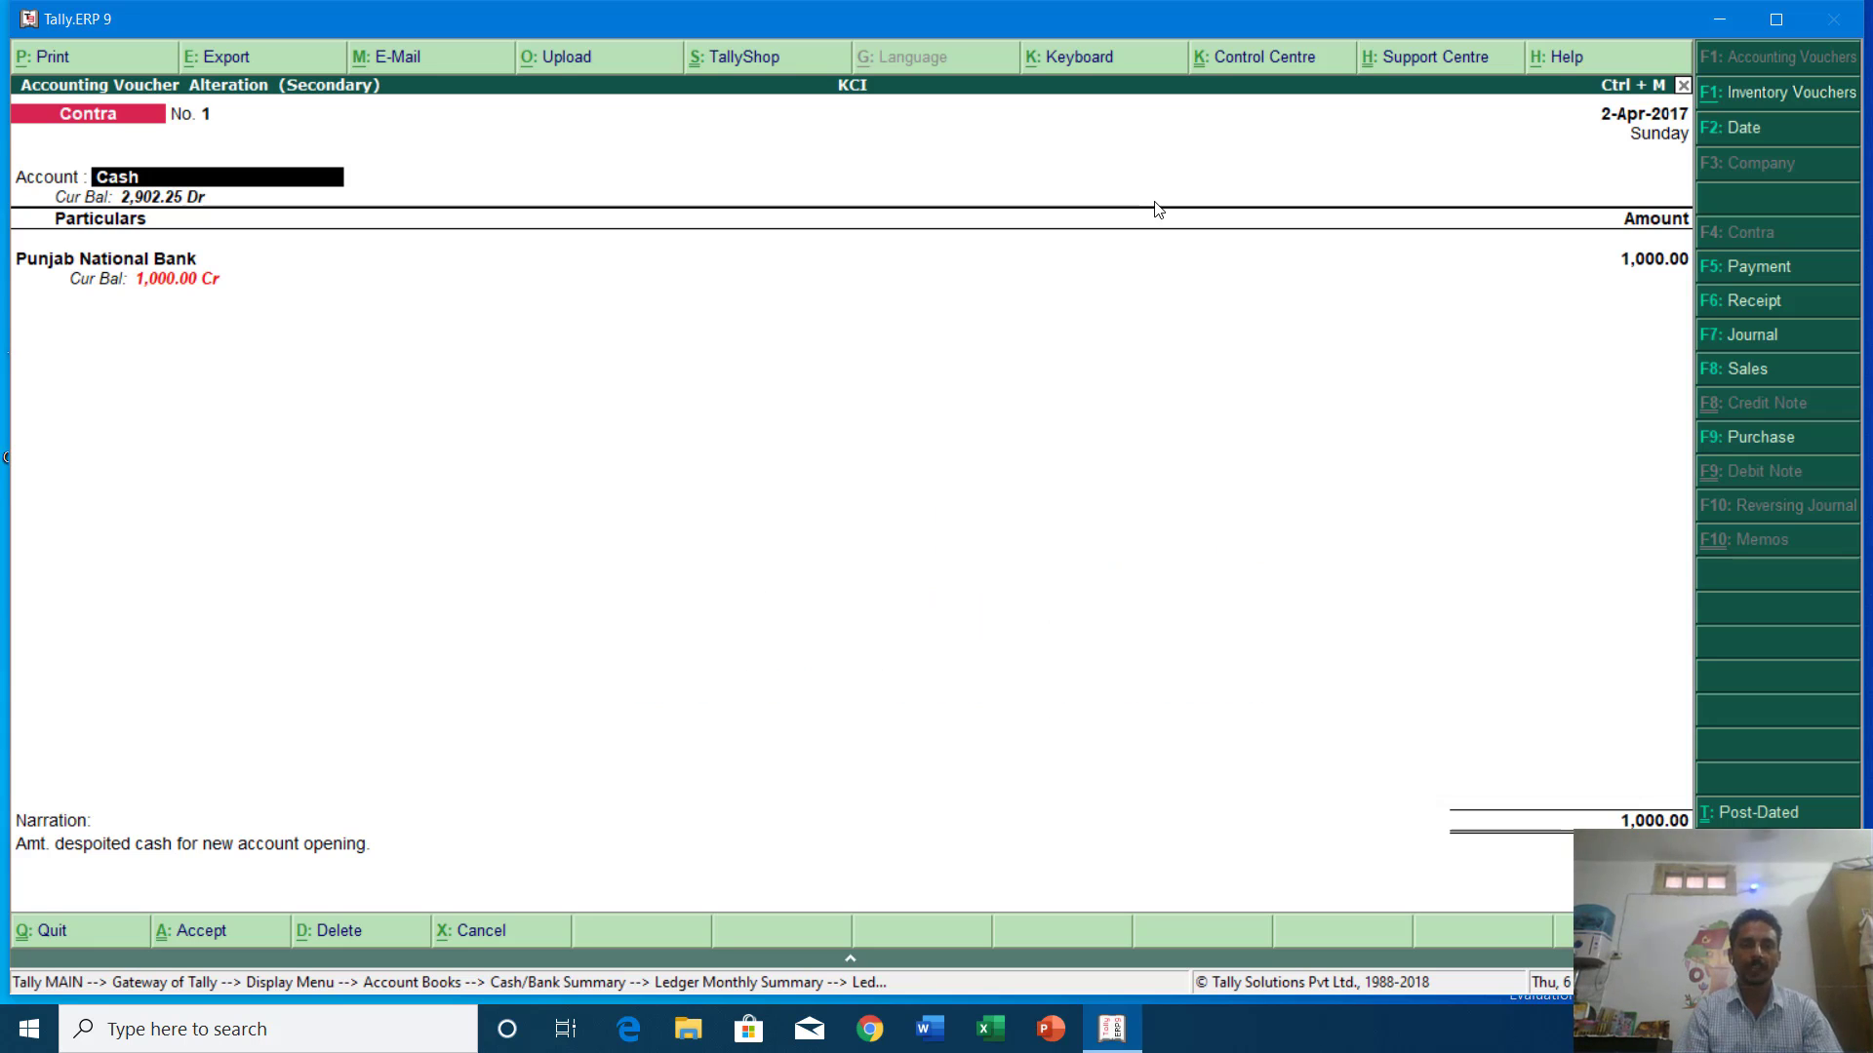
Set Account to Punjab National Bank and Particulars to Cash at 1,000.00, then accept Contra No. 1.
{"action": "type", "text": "Punj"}
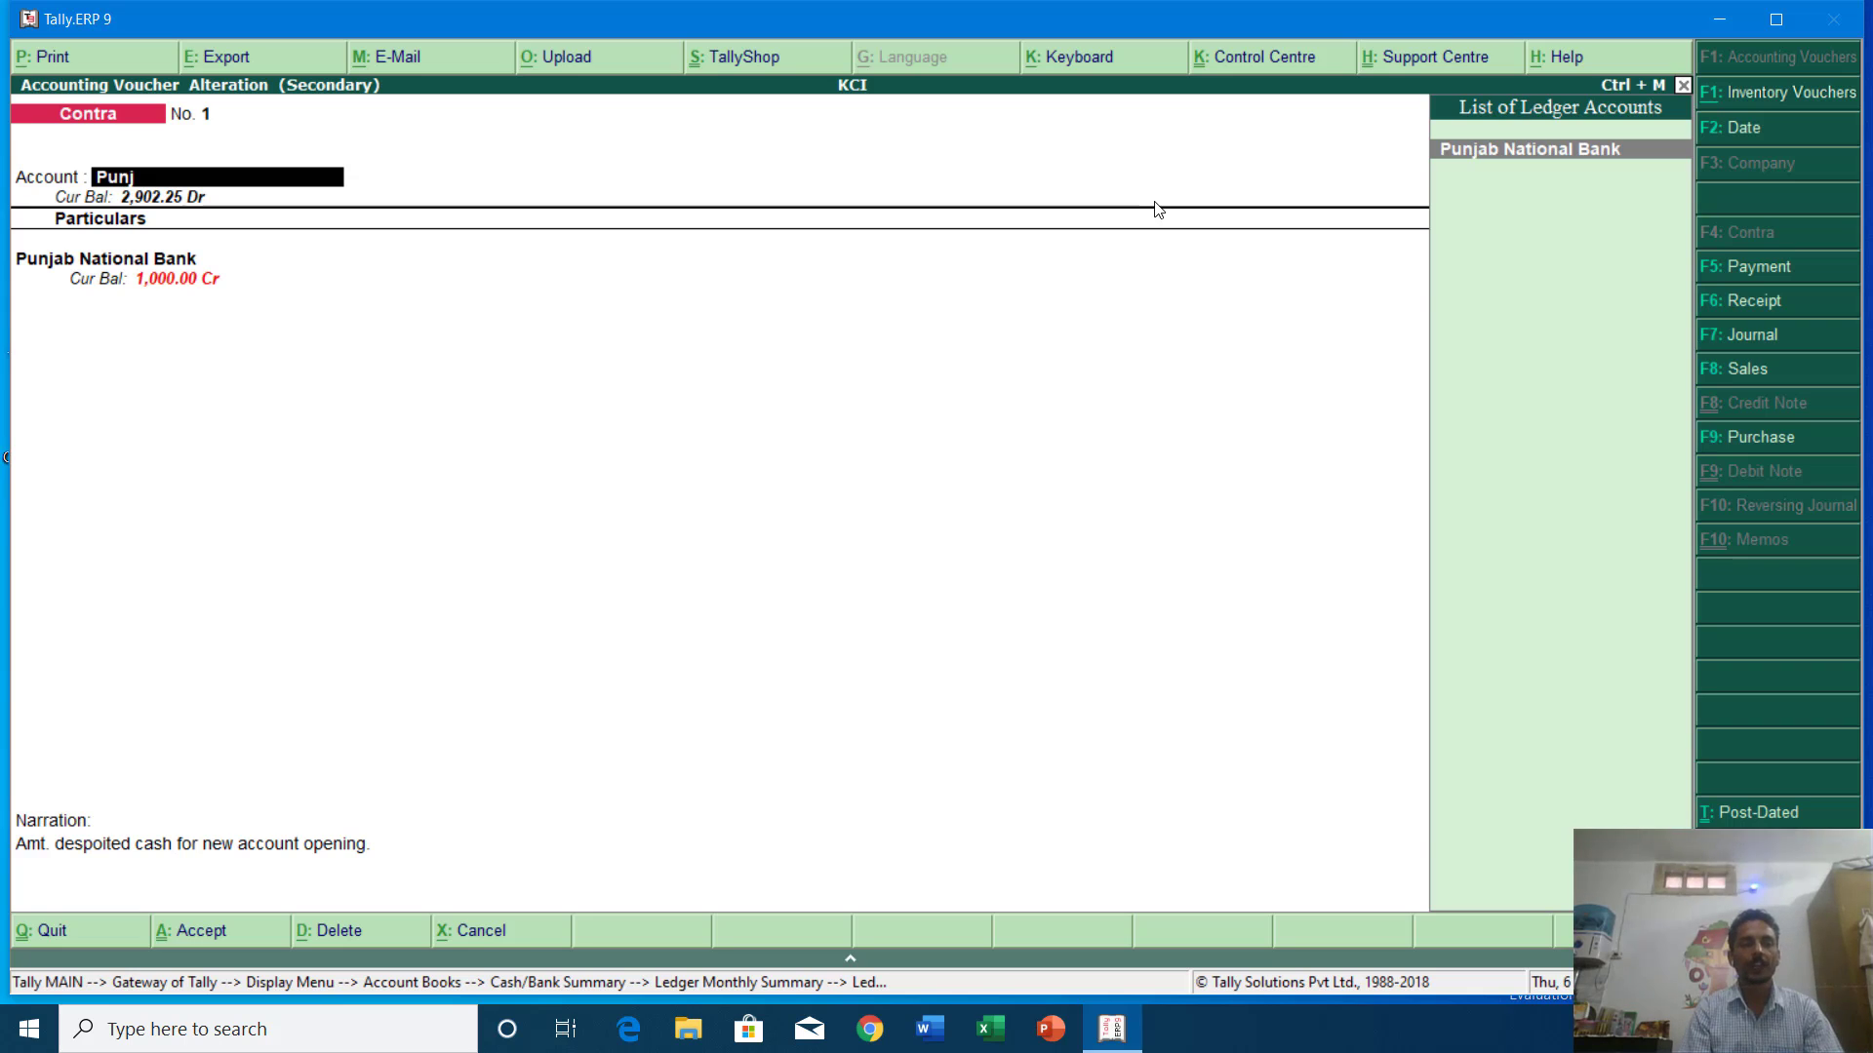
{"action": "type", "text": "ab"}
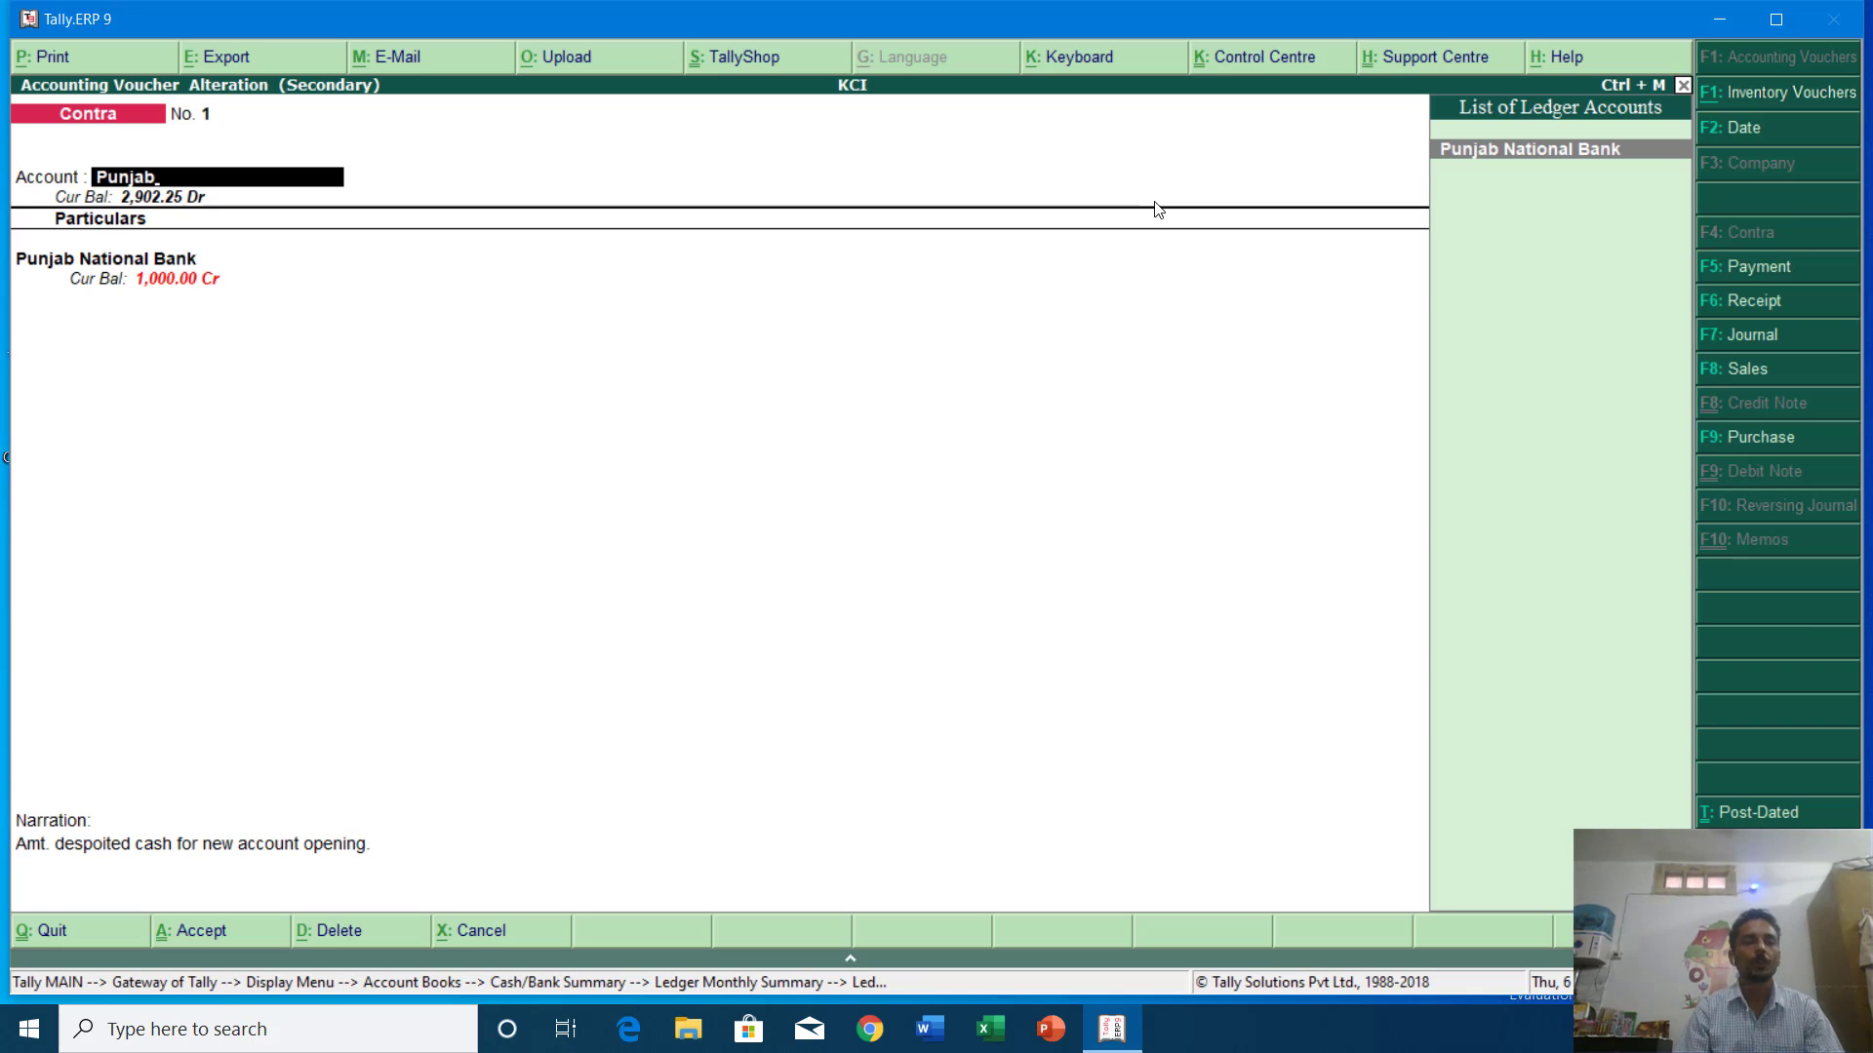
{"action": "key", "text": "Return"}
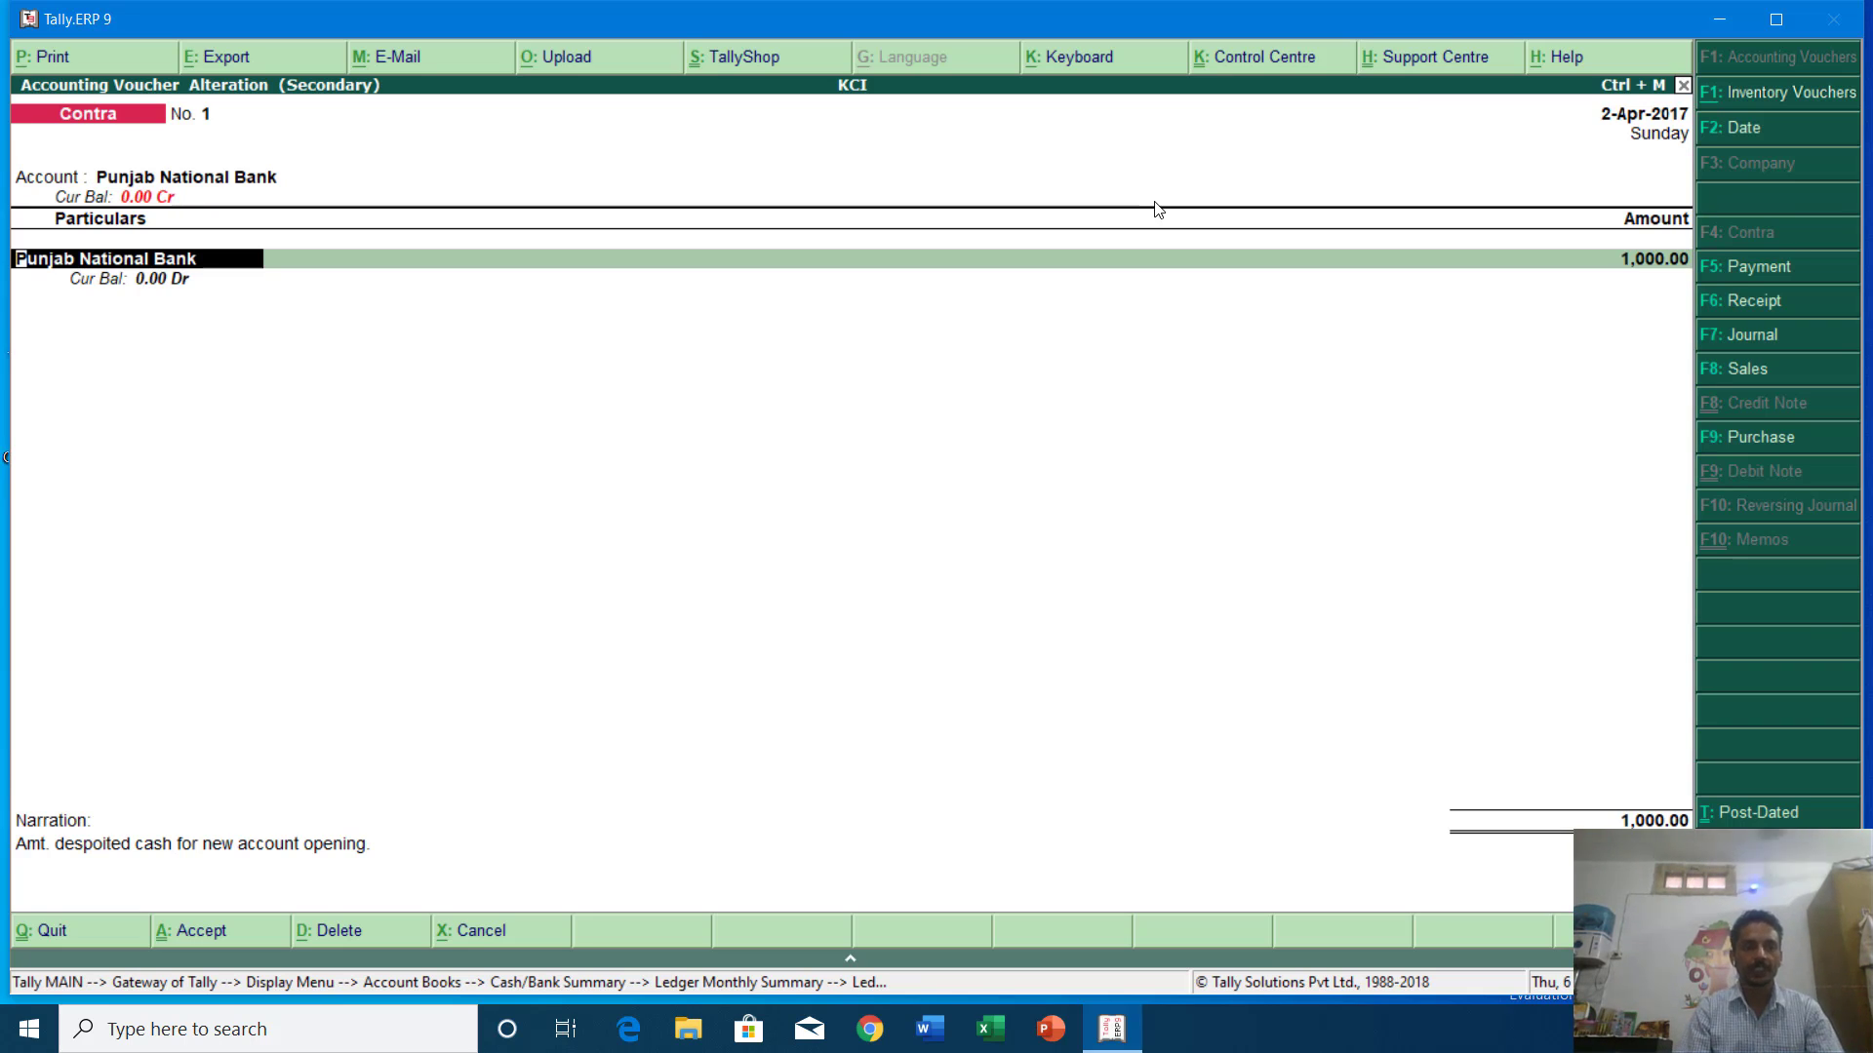
{"action": "type", "text": "Cash"}
{"action": "key", "text": "Return"}
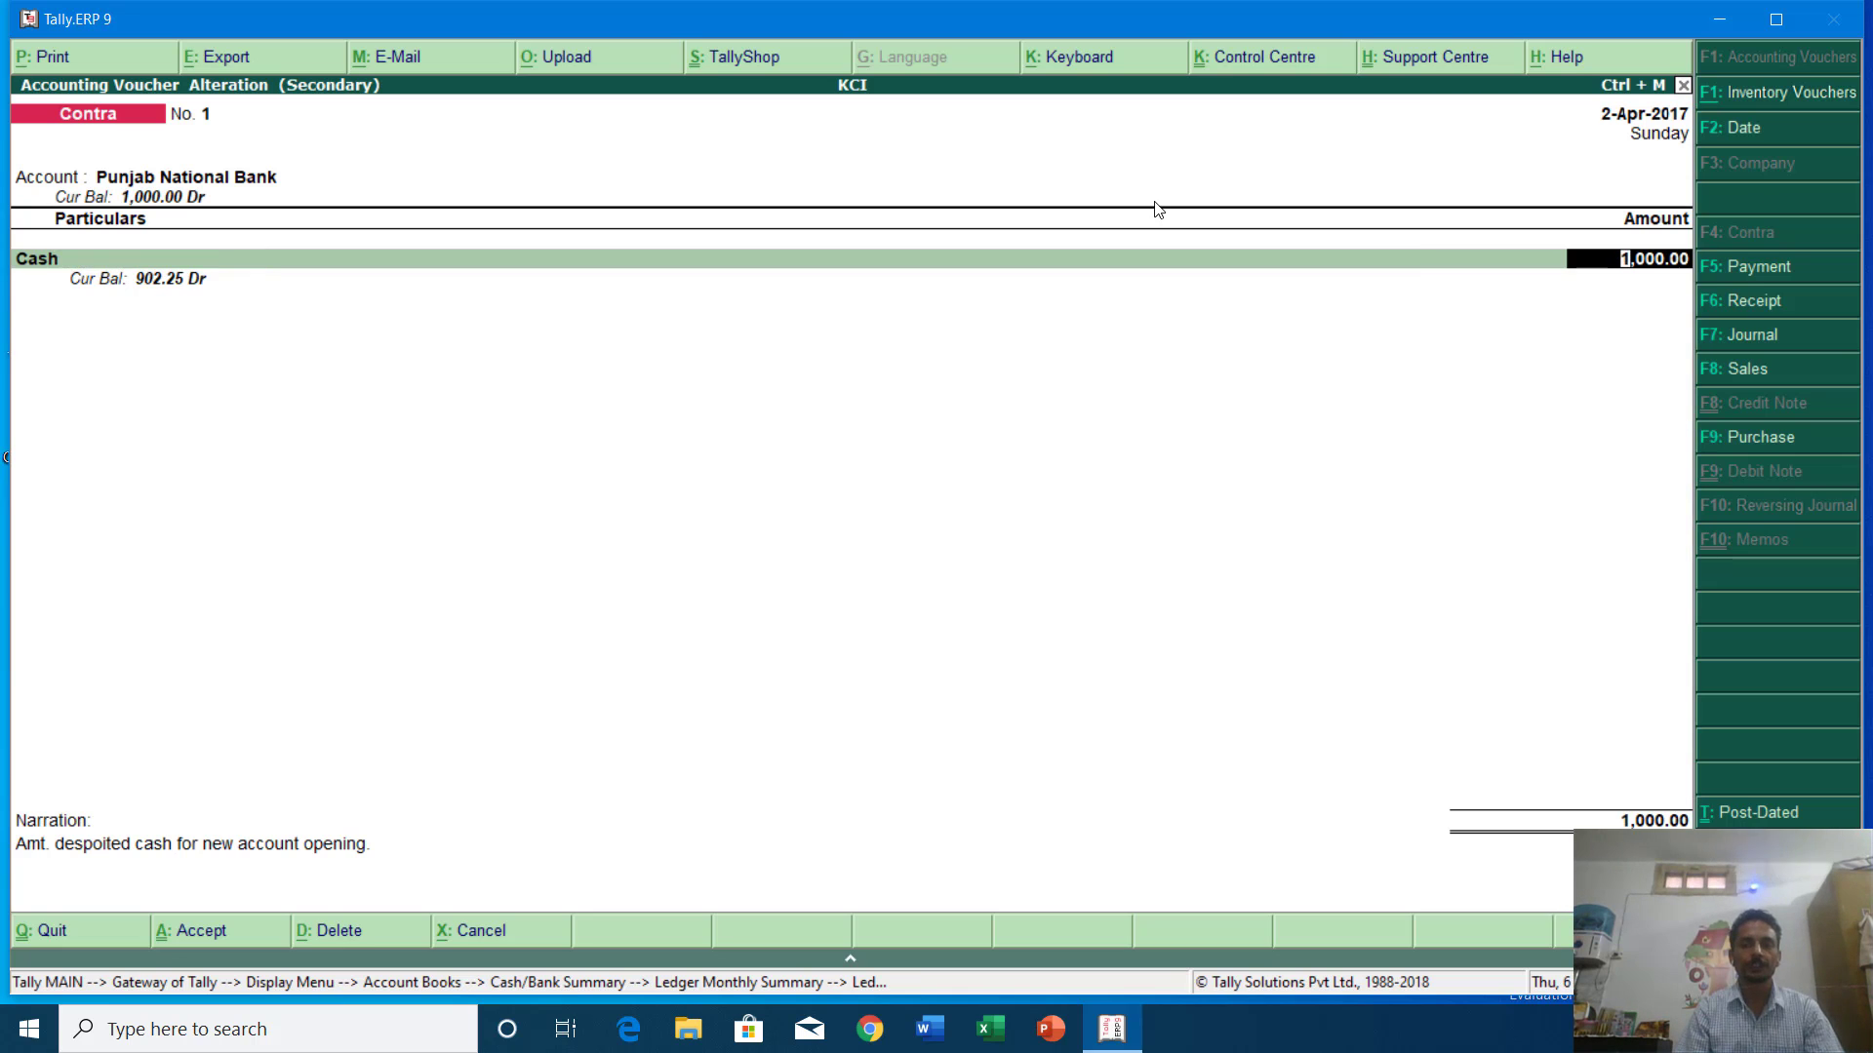
{"action": "key", "text": "Return"}
{"action": "key", "text": "Return"}
{"action": "key", "text": "Return"}
{"action": "key", "text": "Return"}
{"action": "key", "text": "Return"}
{"action": "key", "text": "Return"}
{"action": "key", "text": "Return"}
{"action": "key", "text": "Return"}
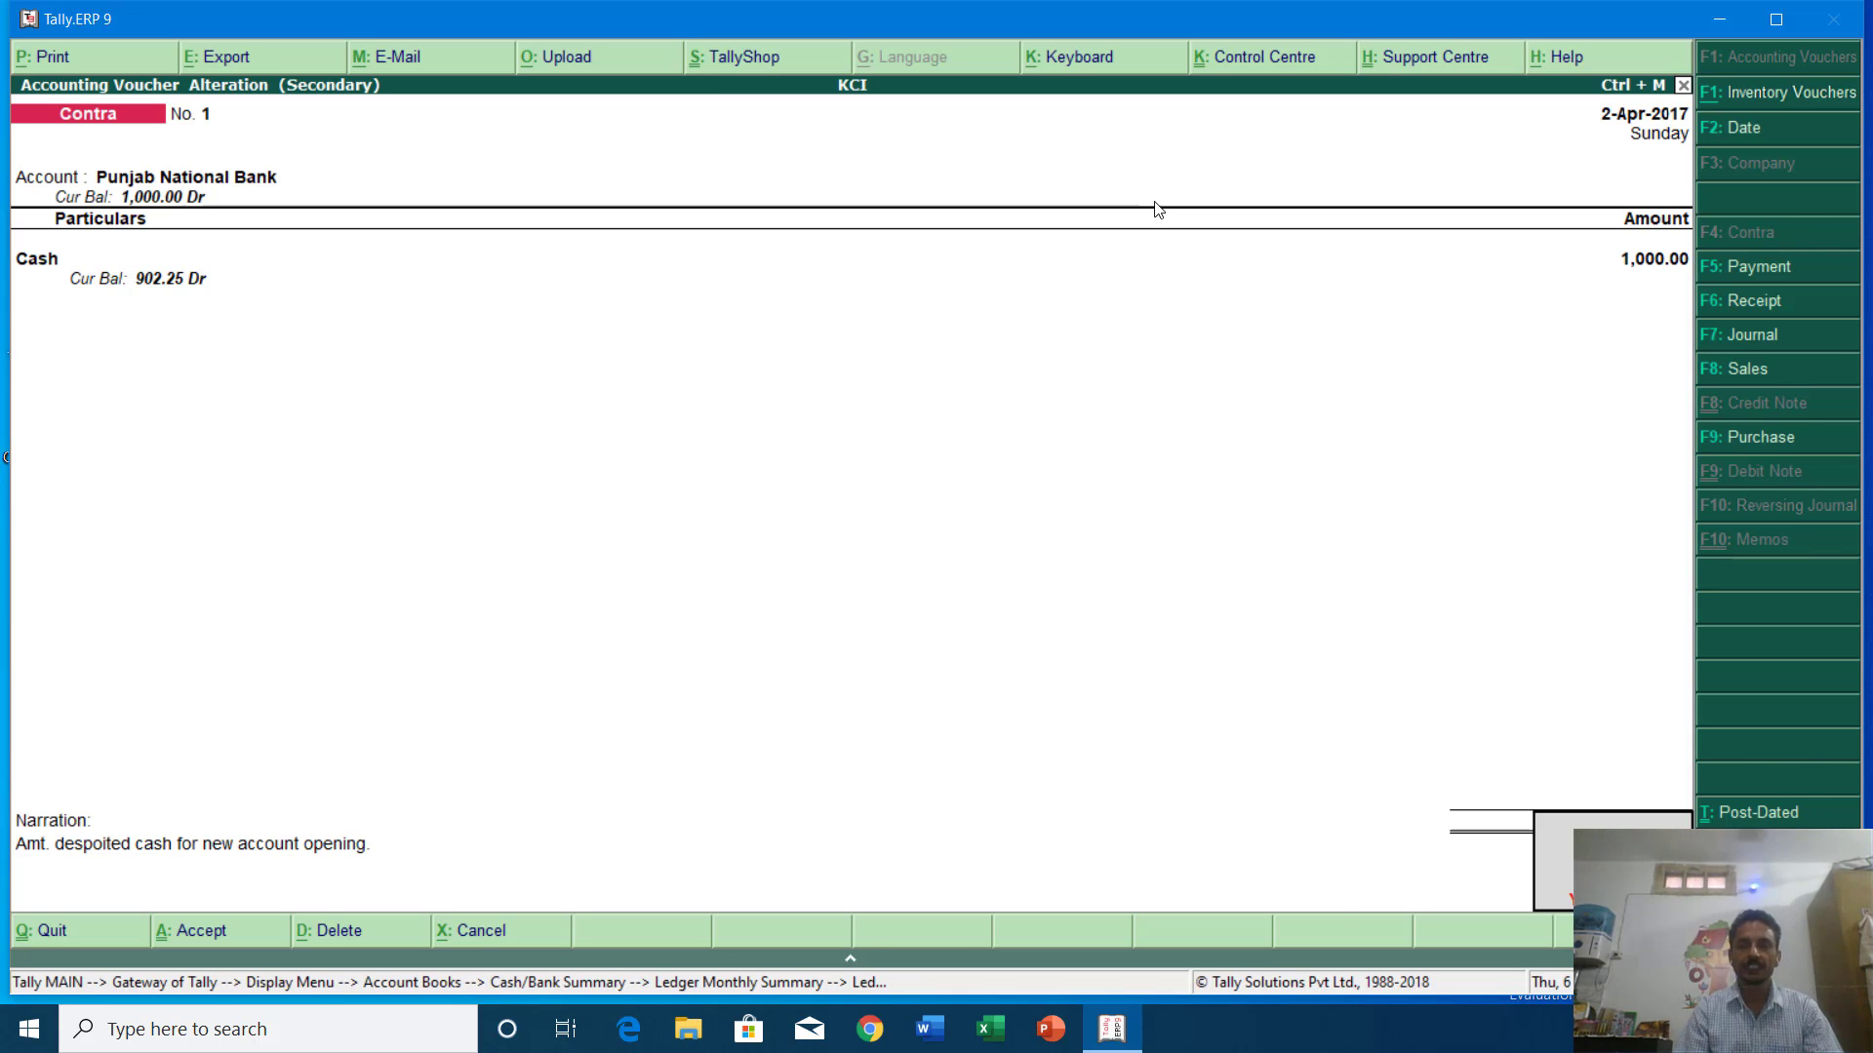
{"action": "key", "text": "Return"}
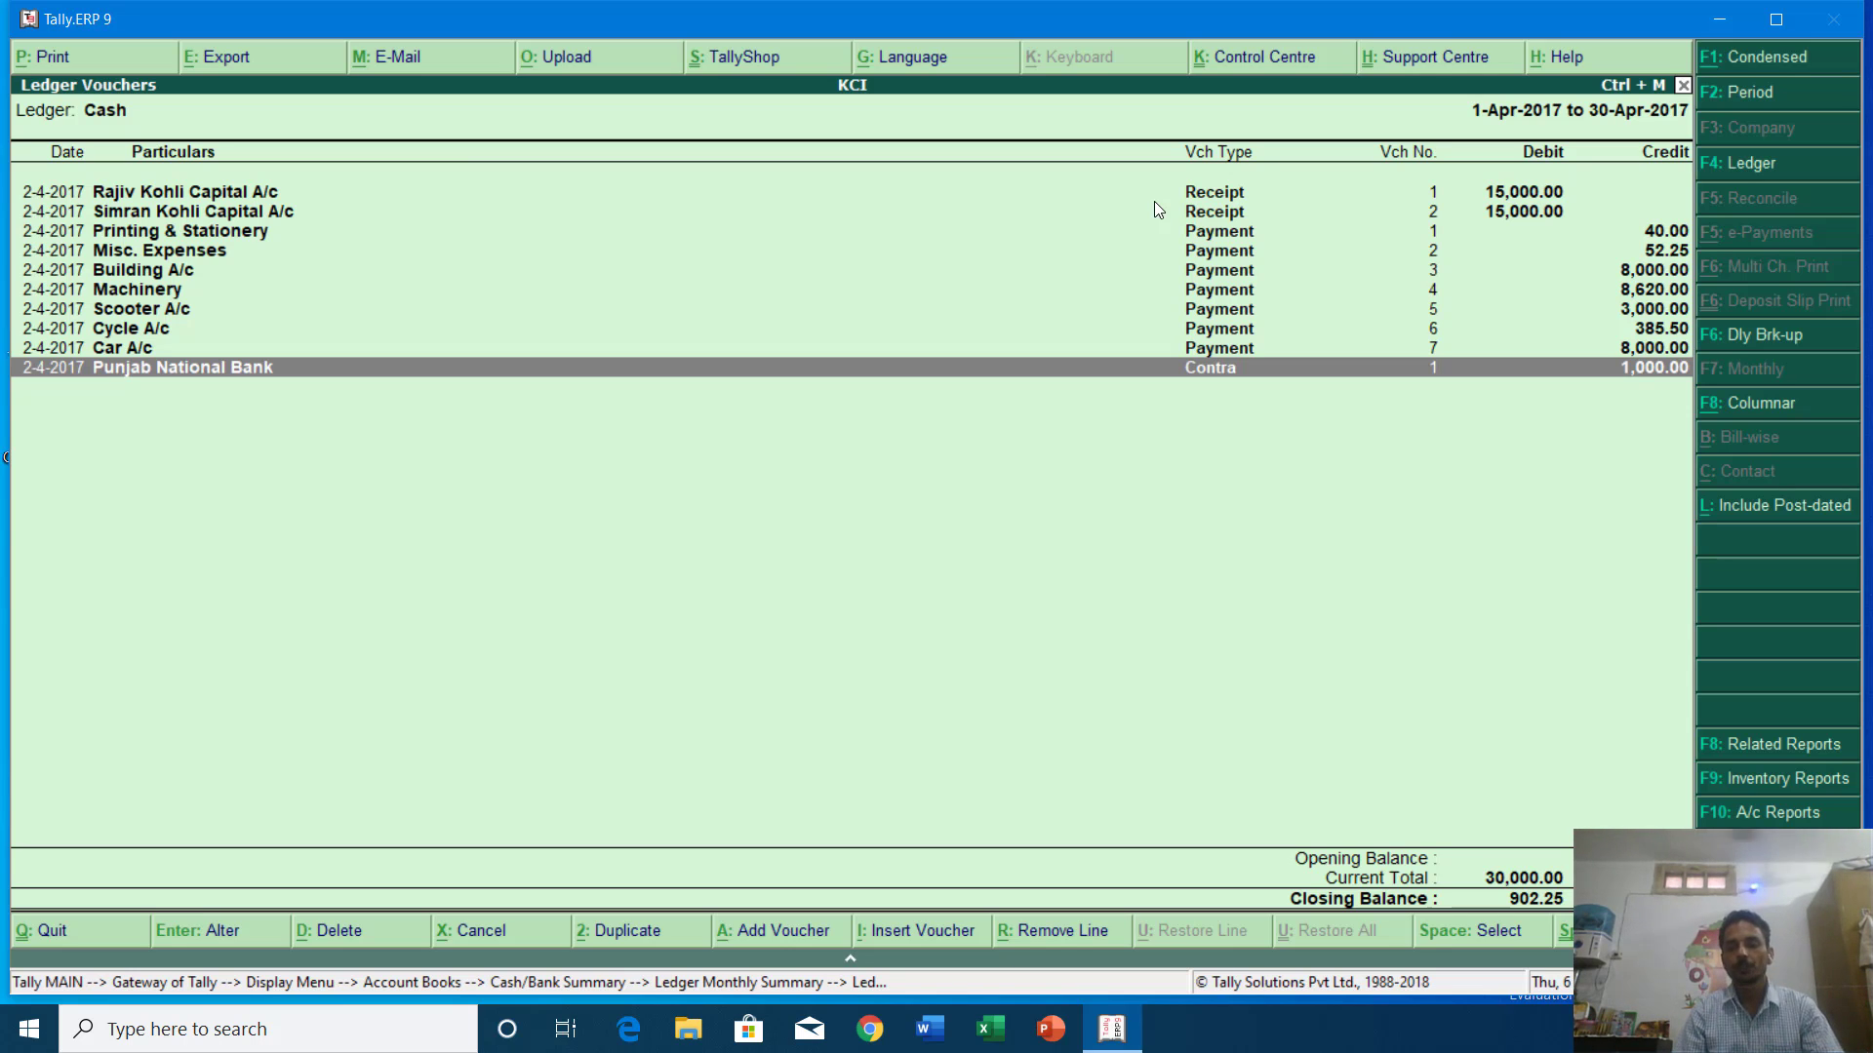
Back out to the Cash/Bank Summary, check Punjab National Bank 1,000.00 and Cash 902.25, return to Gateway.
{"action": "key", "text": "Escape"}
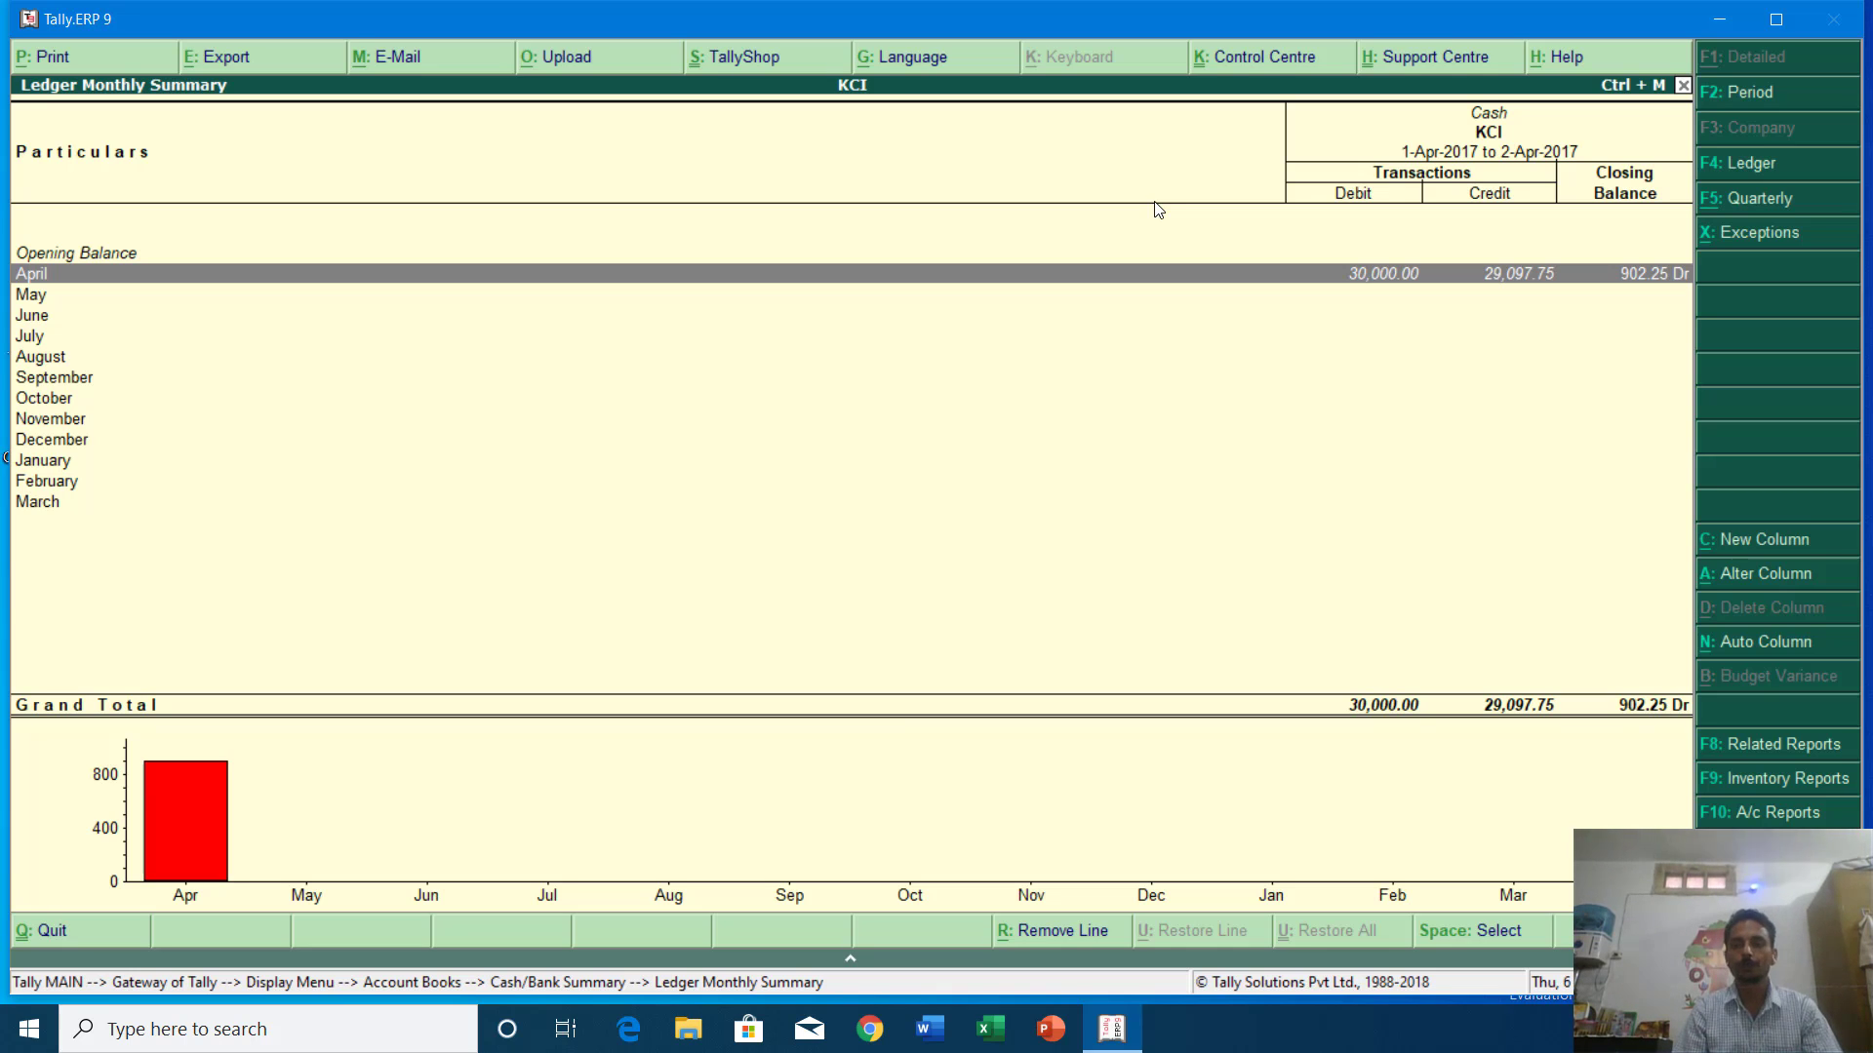
{"action": "key", "text": "Escape"}
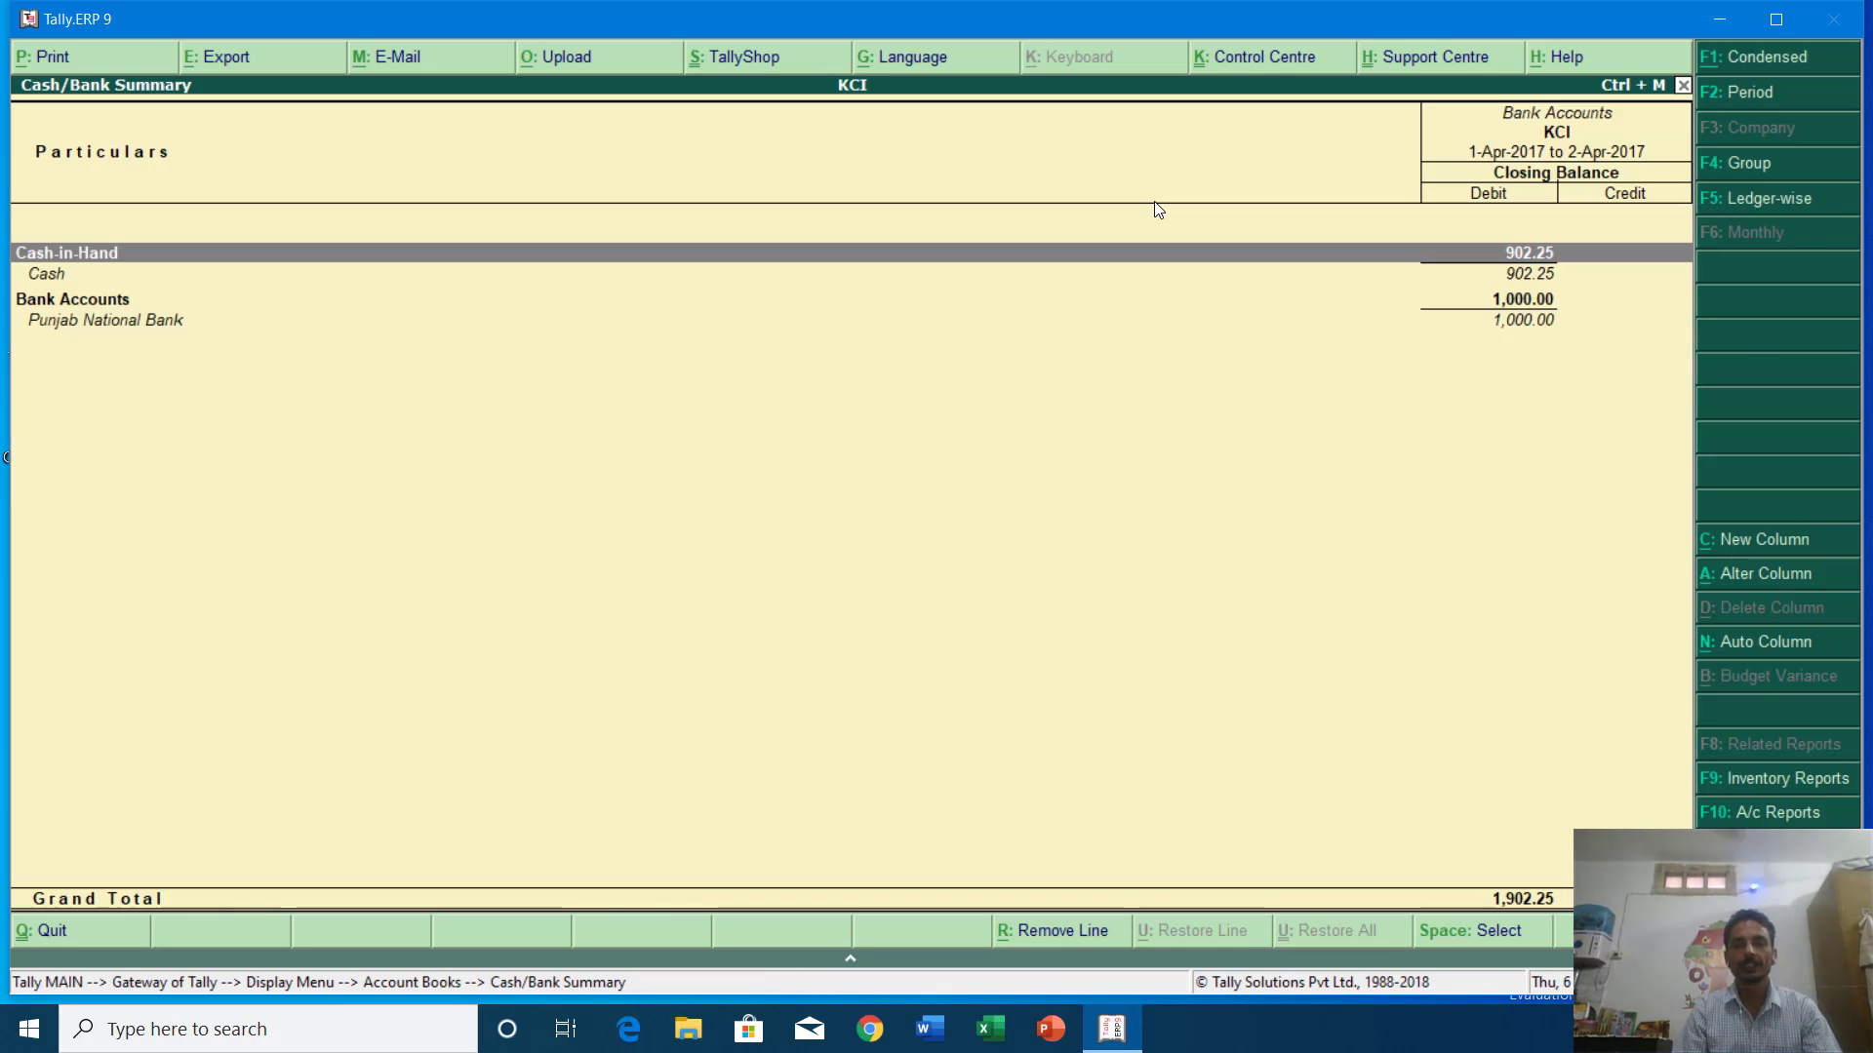
{"action": "key", "text": "Down"}
{"action": "key", "text": "Down"}
{"action": "key", "text": "Down"}
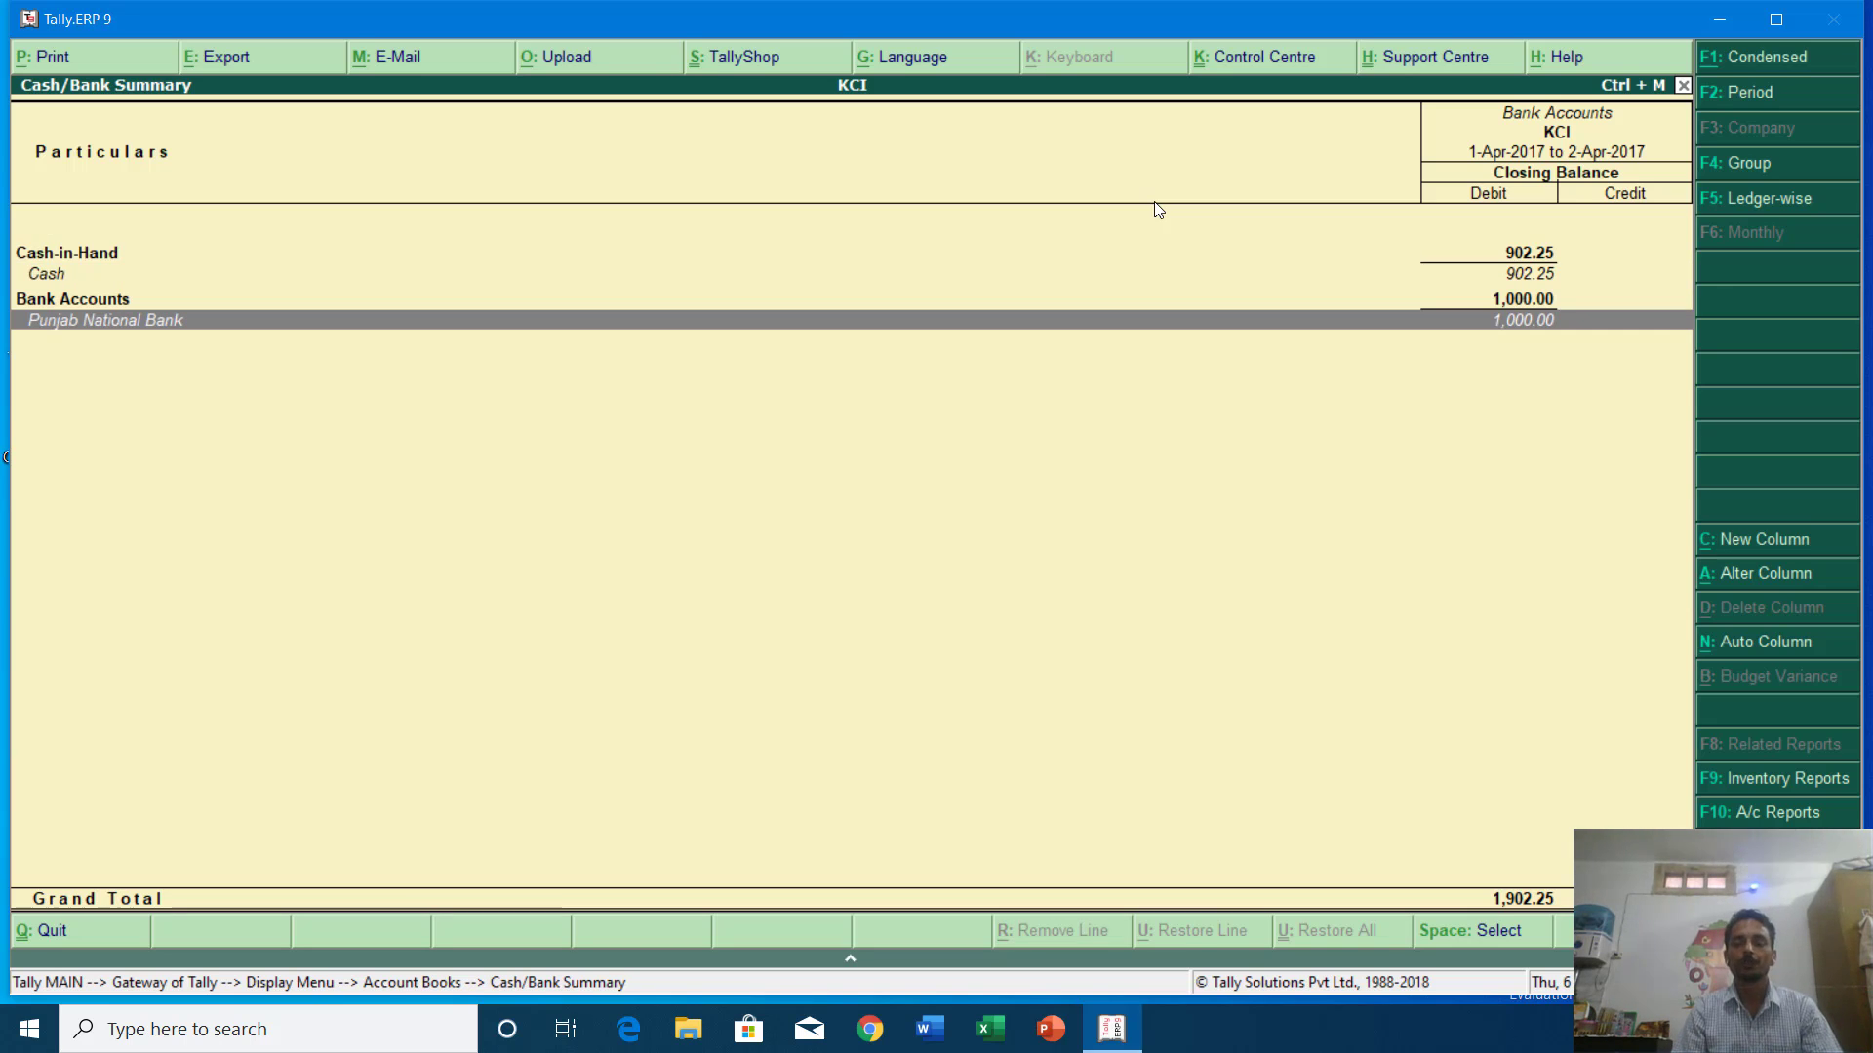
{"action": "key", "text": "Escape"}
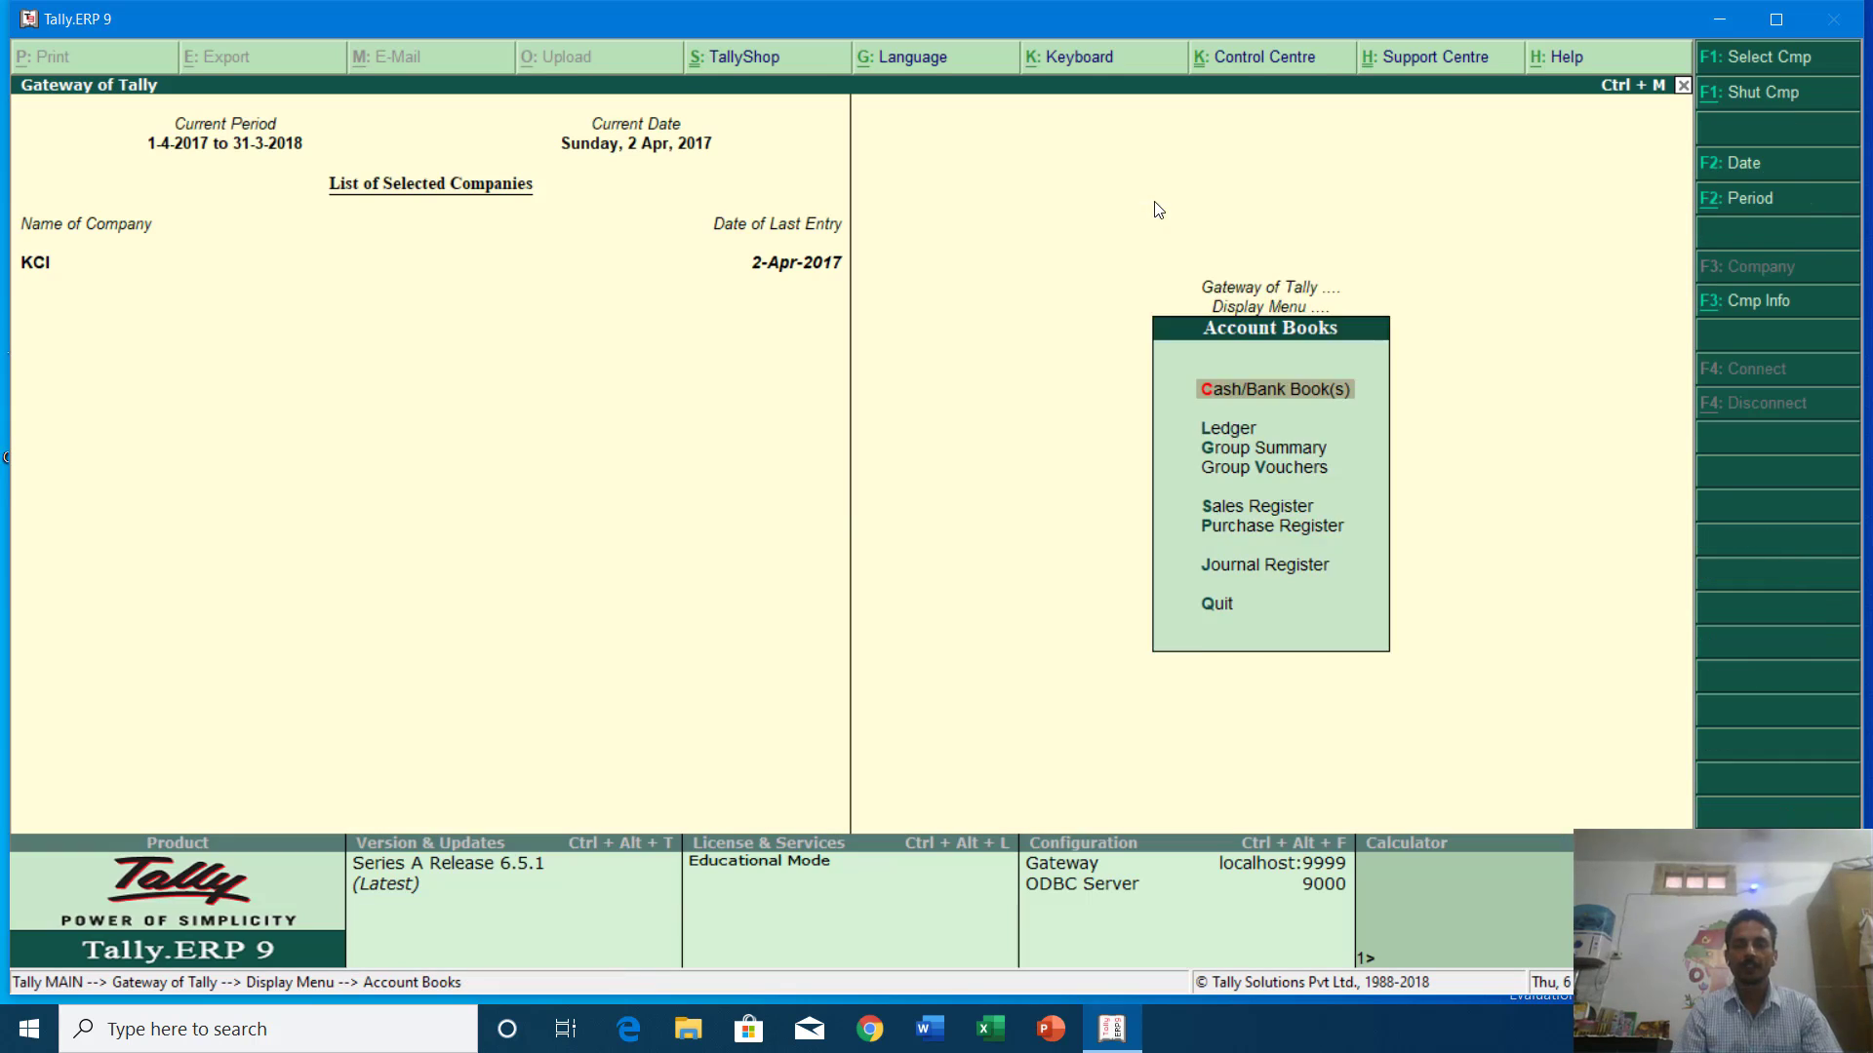
{"action": "key", "text": "Escape"}
{"action": "key", "text": "Escape"}
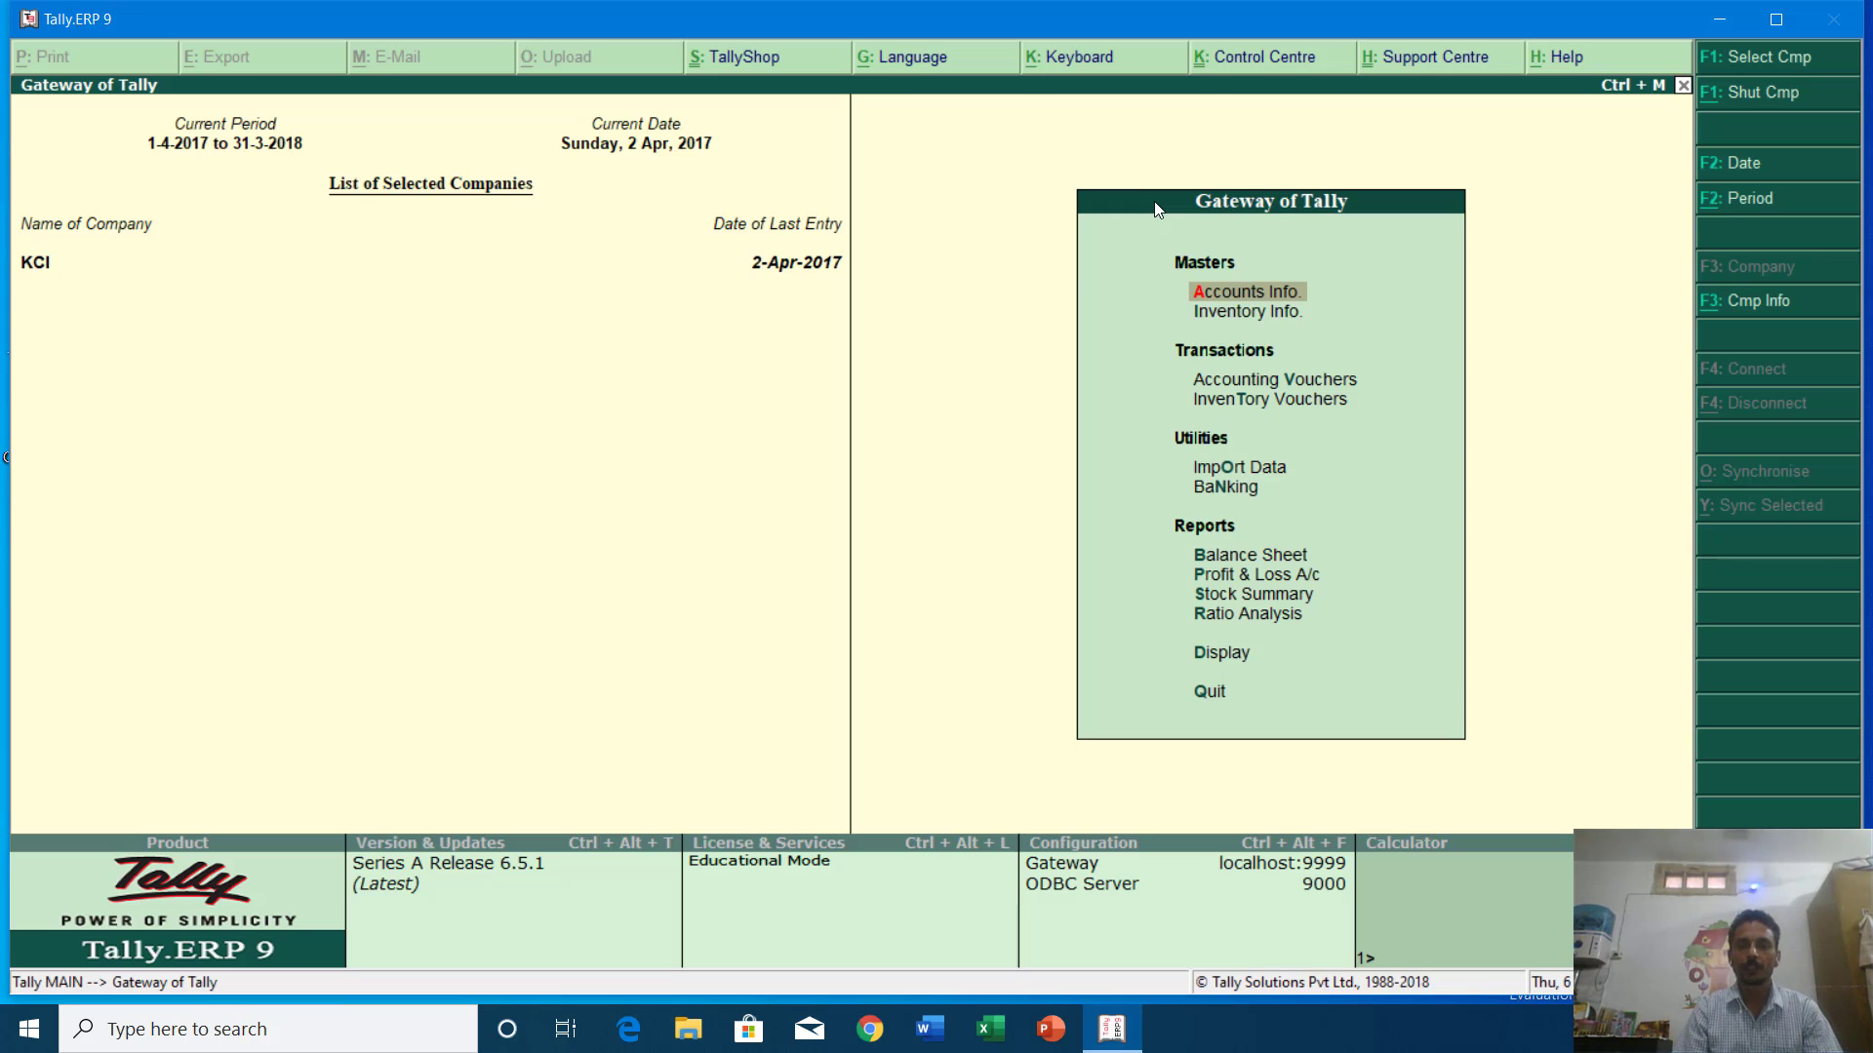
Create and save a State Bank of India ledger under Bank Accounts.
{"action": "key", "text": "Return"}
{"action": "key", "text": "Return"}
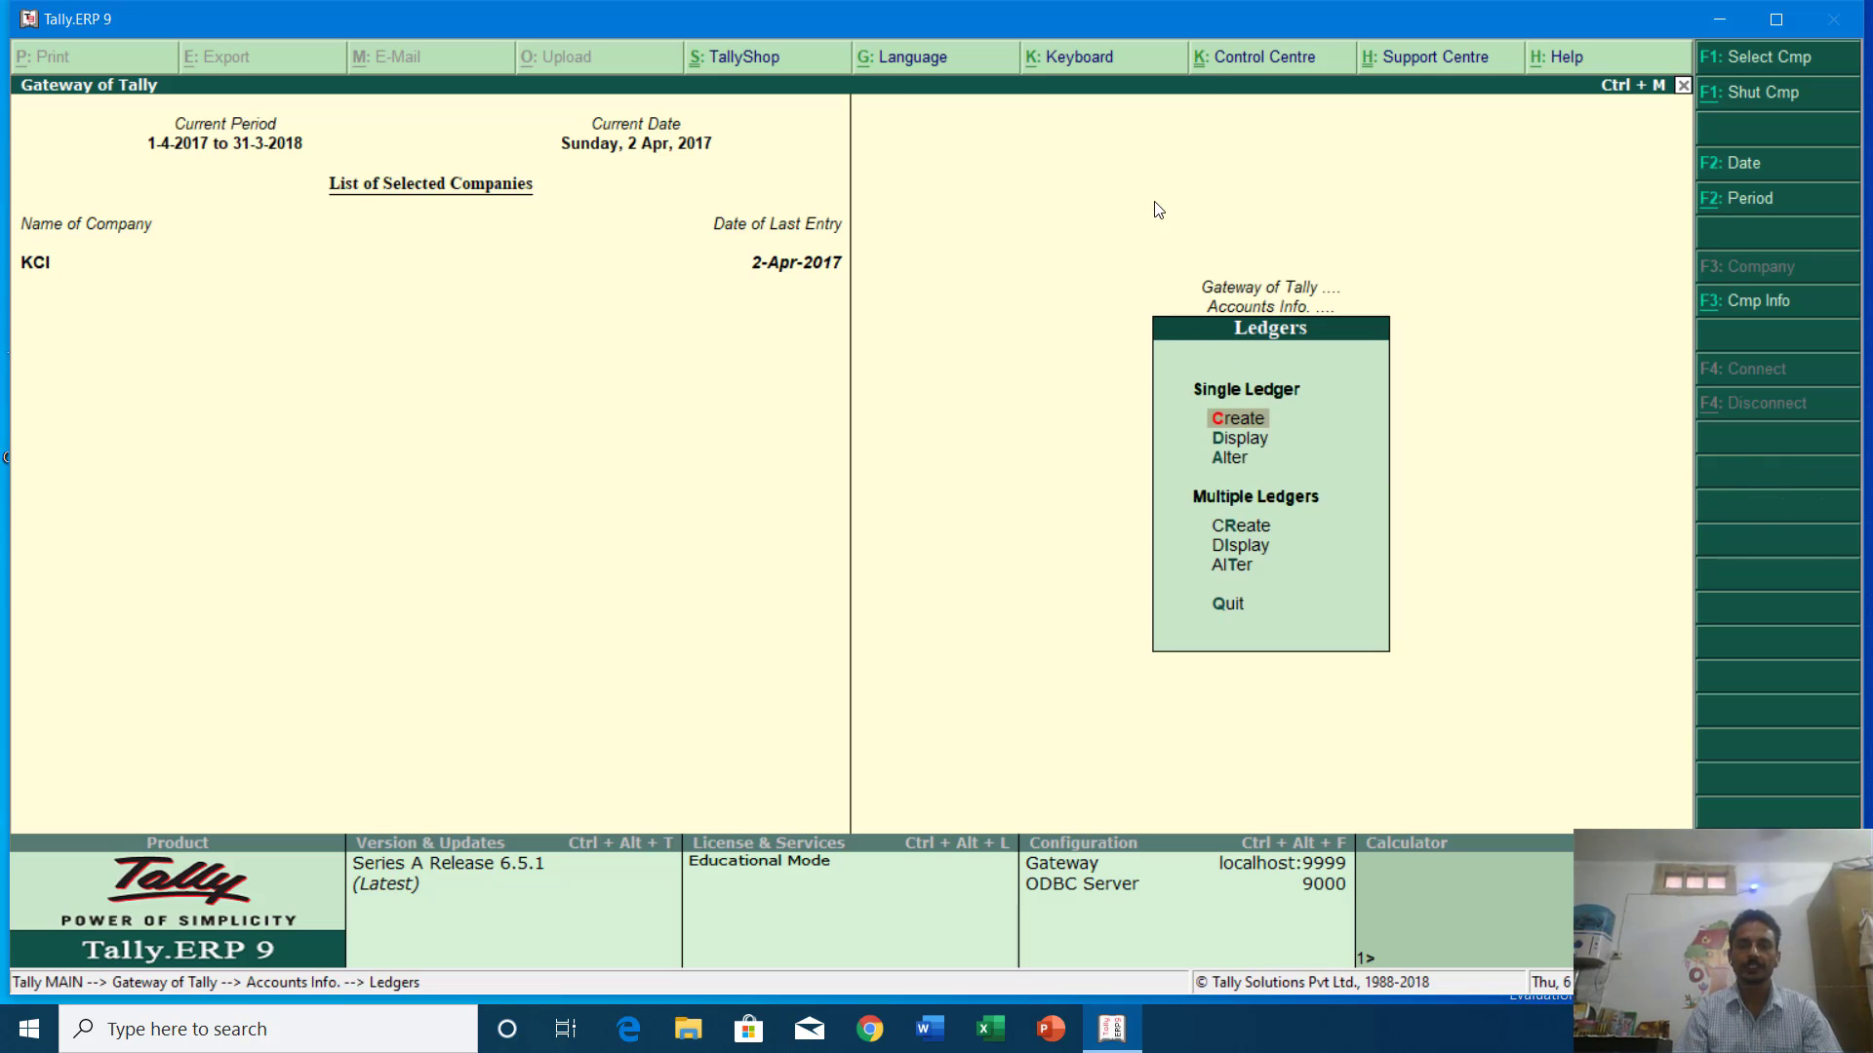
{"action": "key", "text": "Return"}
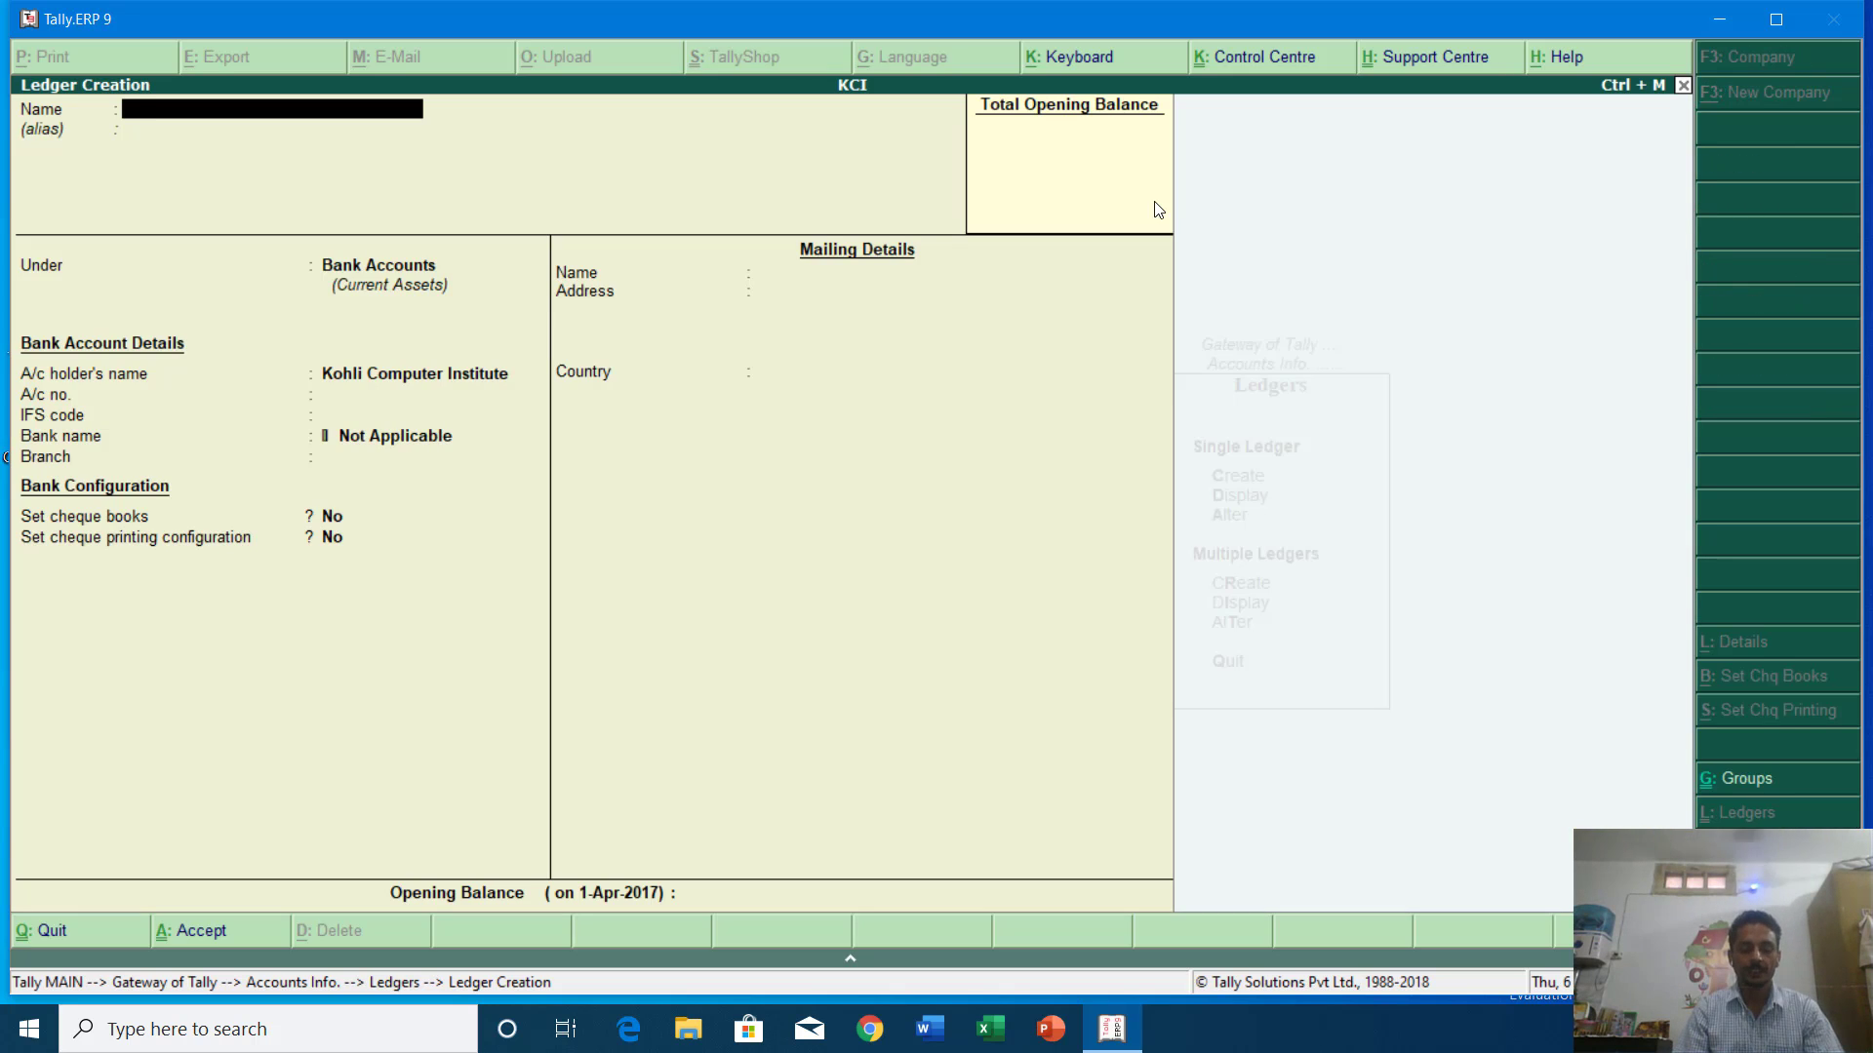
{"action": "type", "text": "State Bank of Indi"}
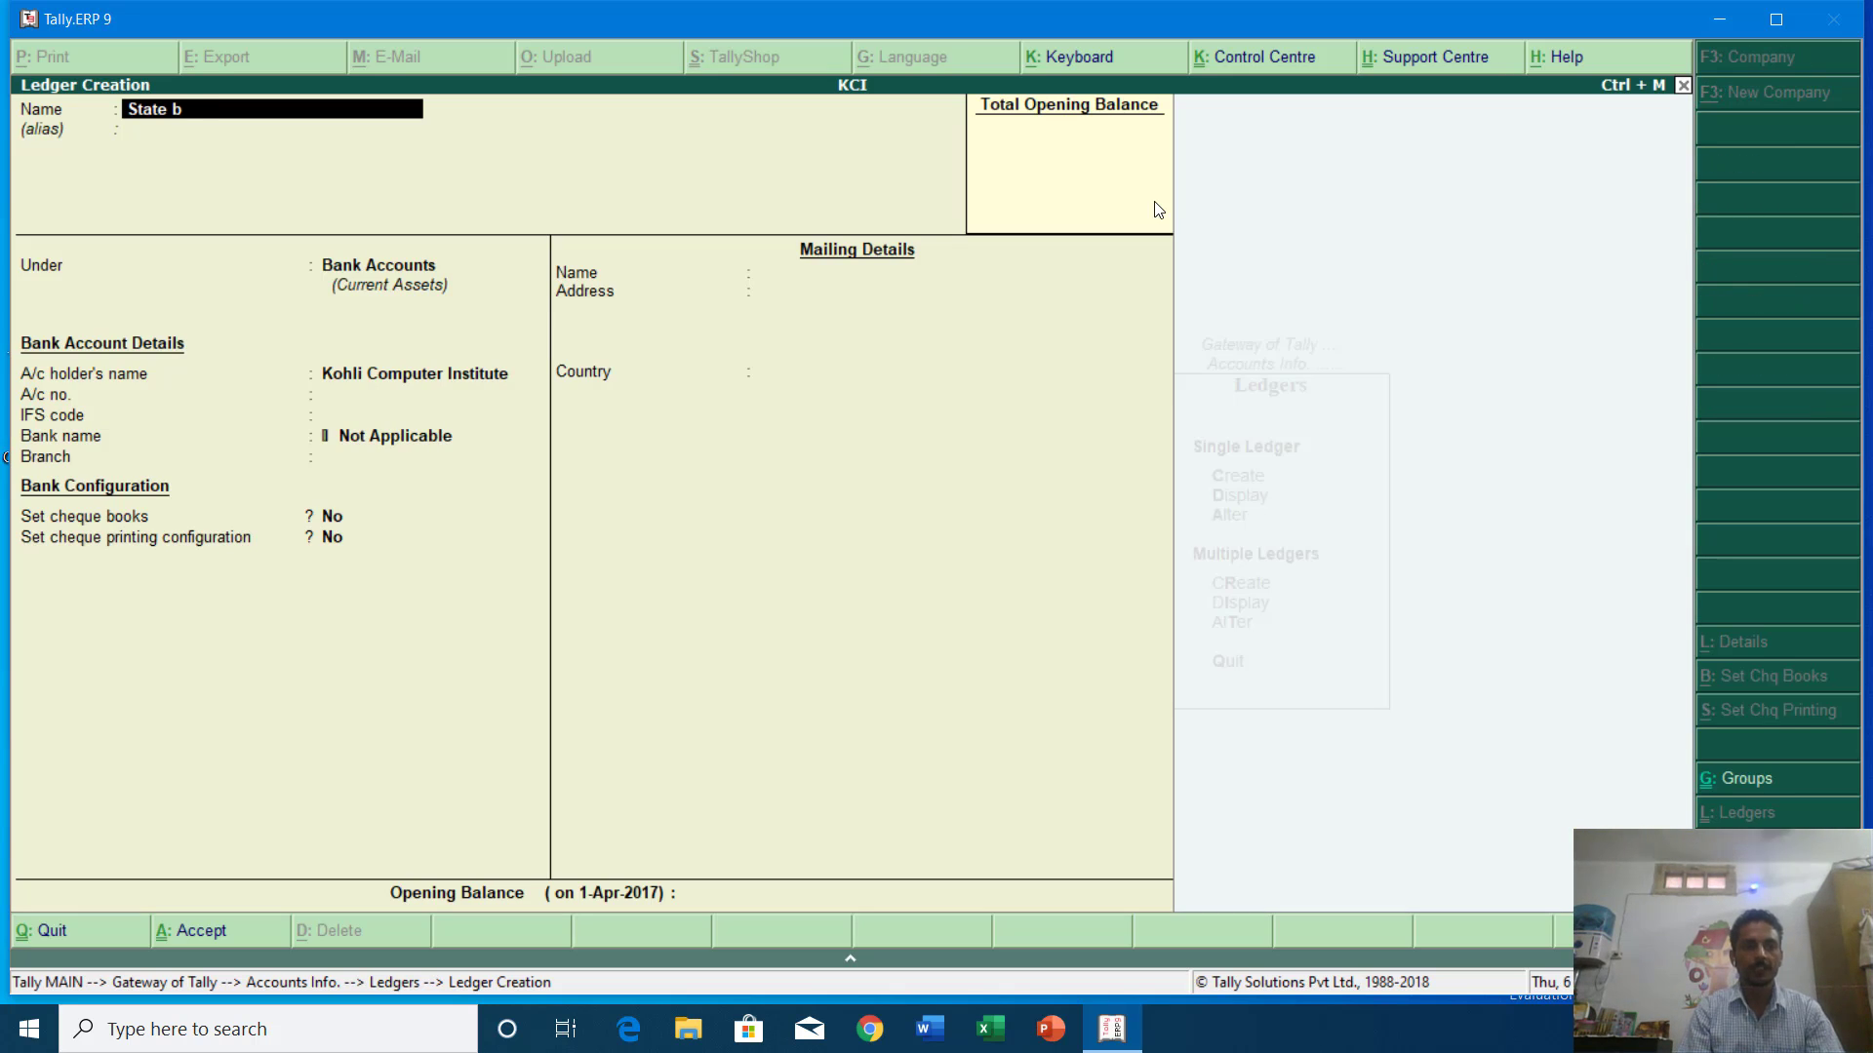
{"action": "type", "text": "a"}
{"action": "key", "text": "Return"}
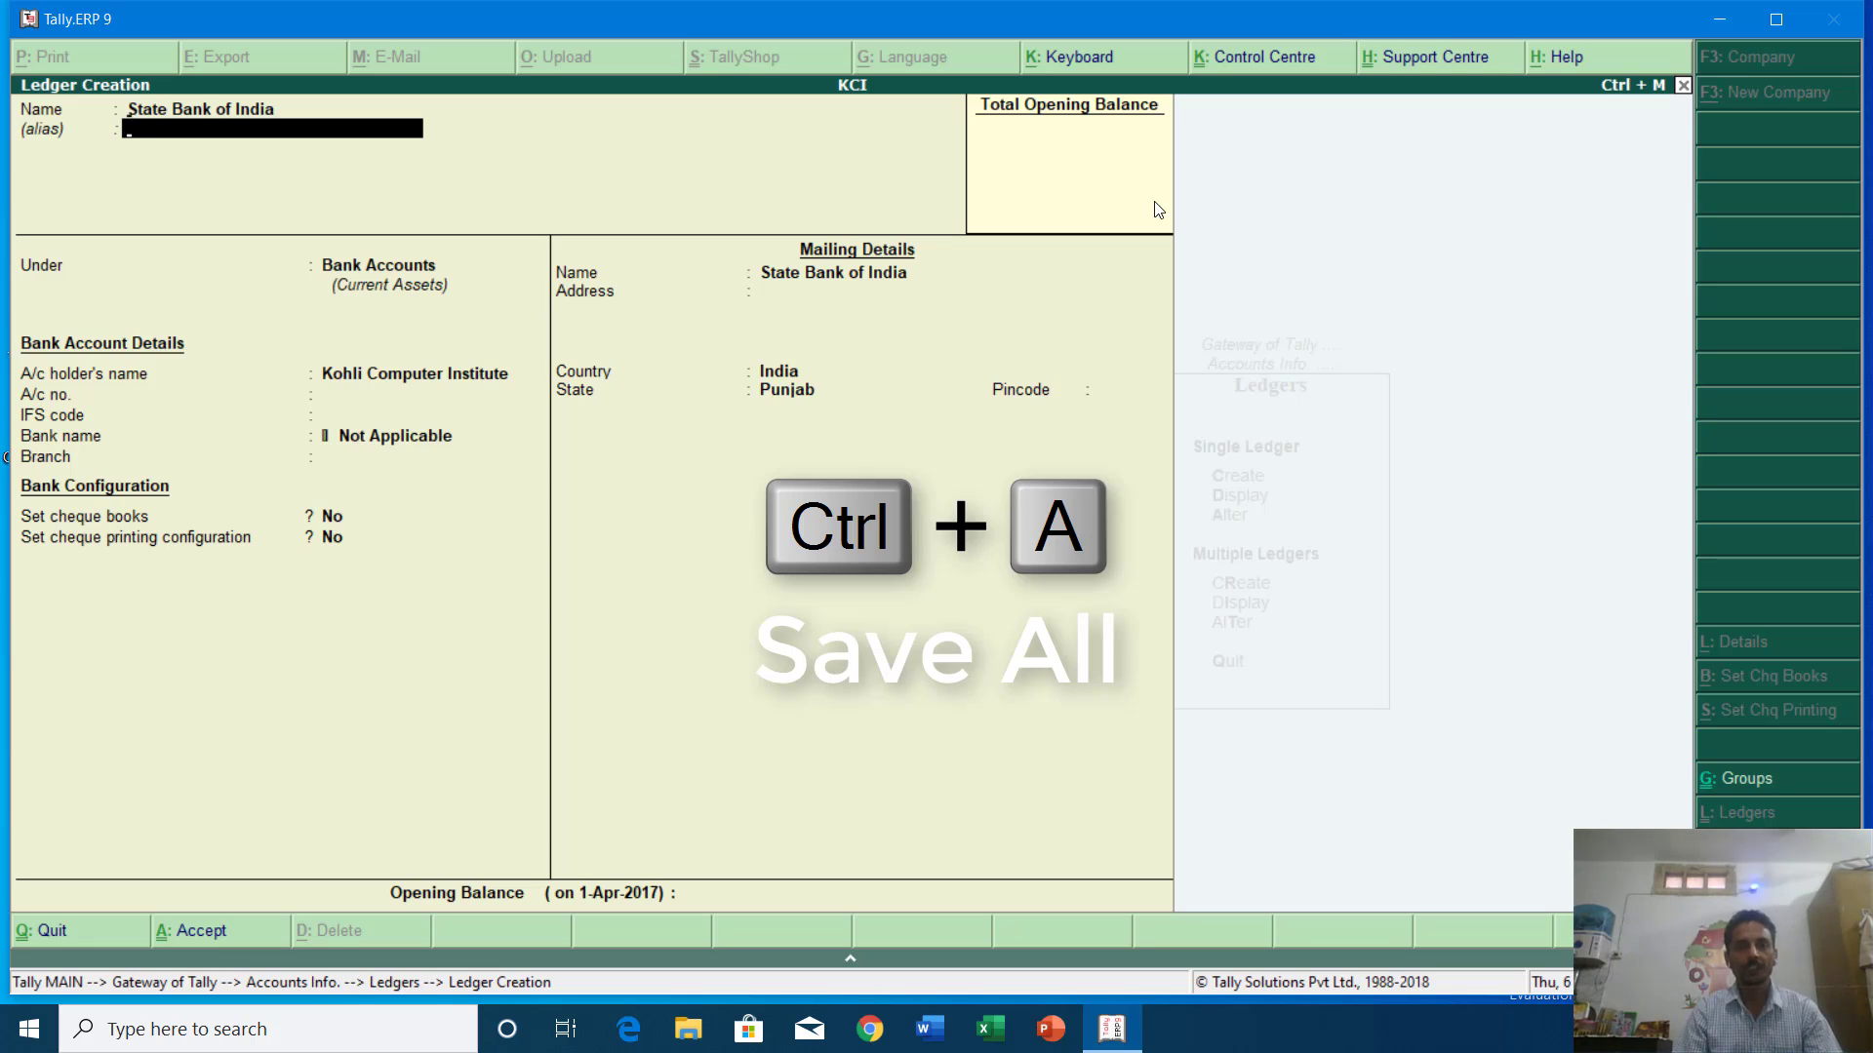
{"action": "key", "text": "ctrl+a"}
Leave ledger creation and start a new Contra voucher No. 2.
{"action": "key", "text": "Escape"}
{"action": "key", "text": "Return"}
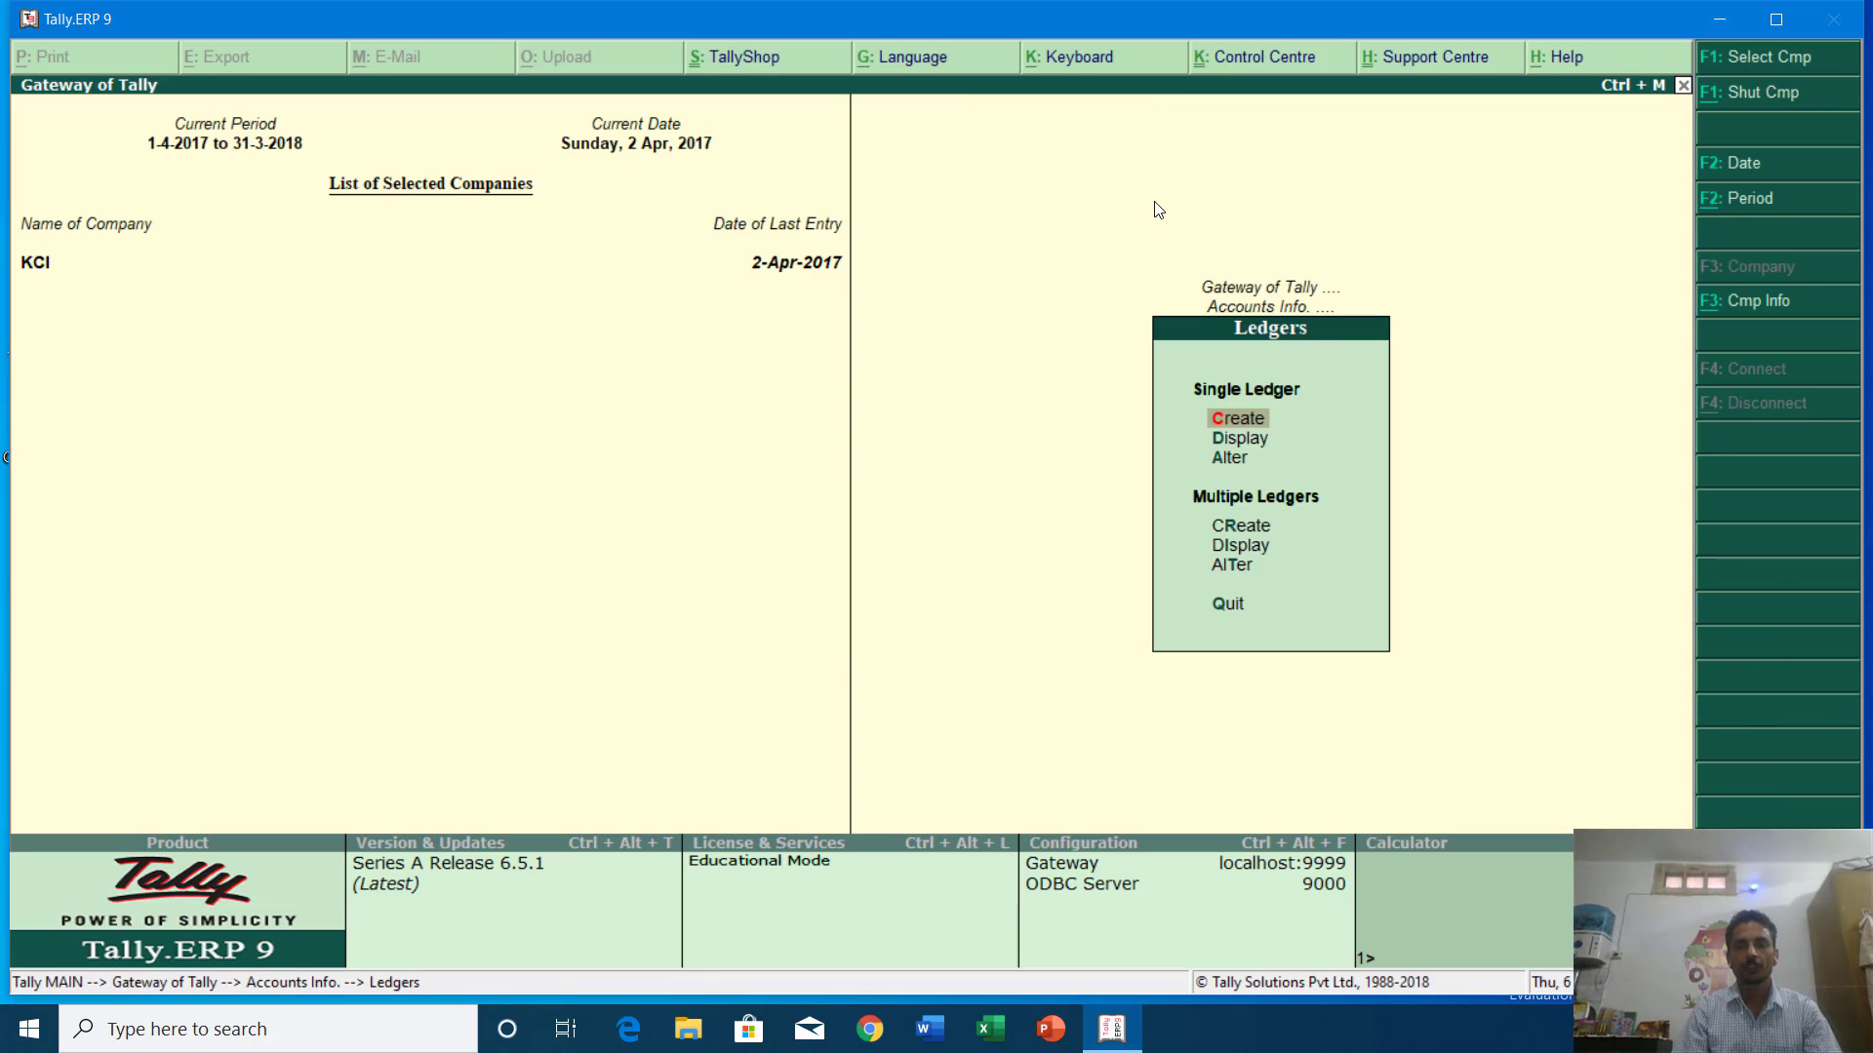
{"action": "key", "text": "Escape"}
{"action": "key", "text": "Escape"}
{"action": "key", "text": "Down"}
{"action": "key", "text": "Down"}
{"action": "key", "text": "Return"}
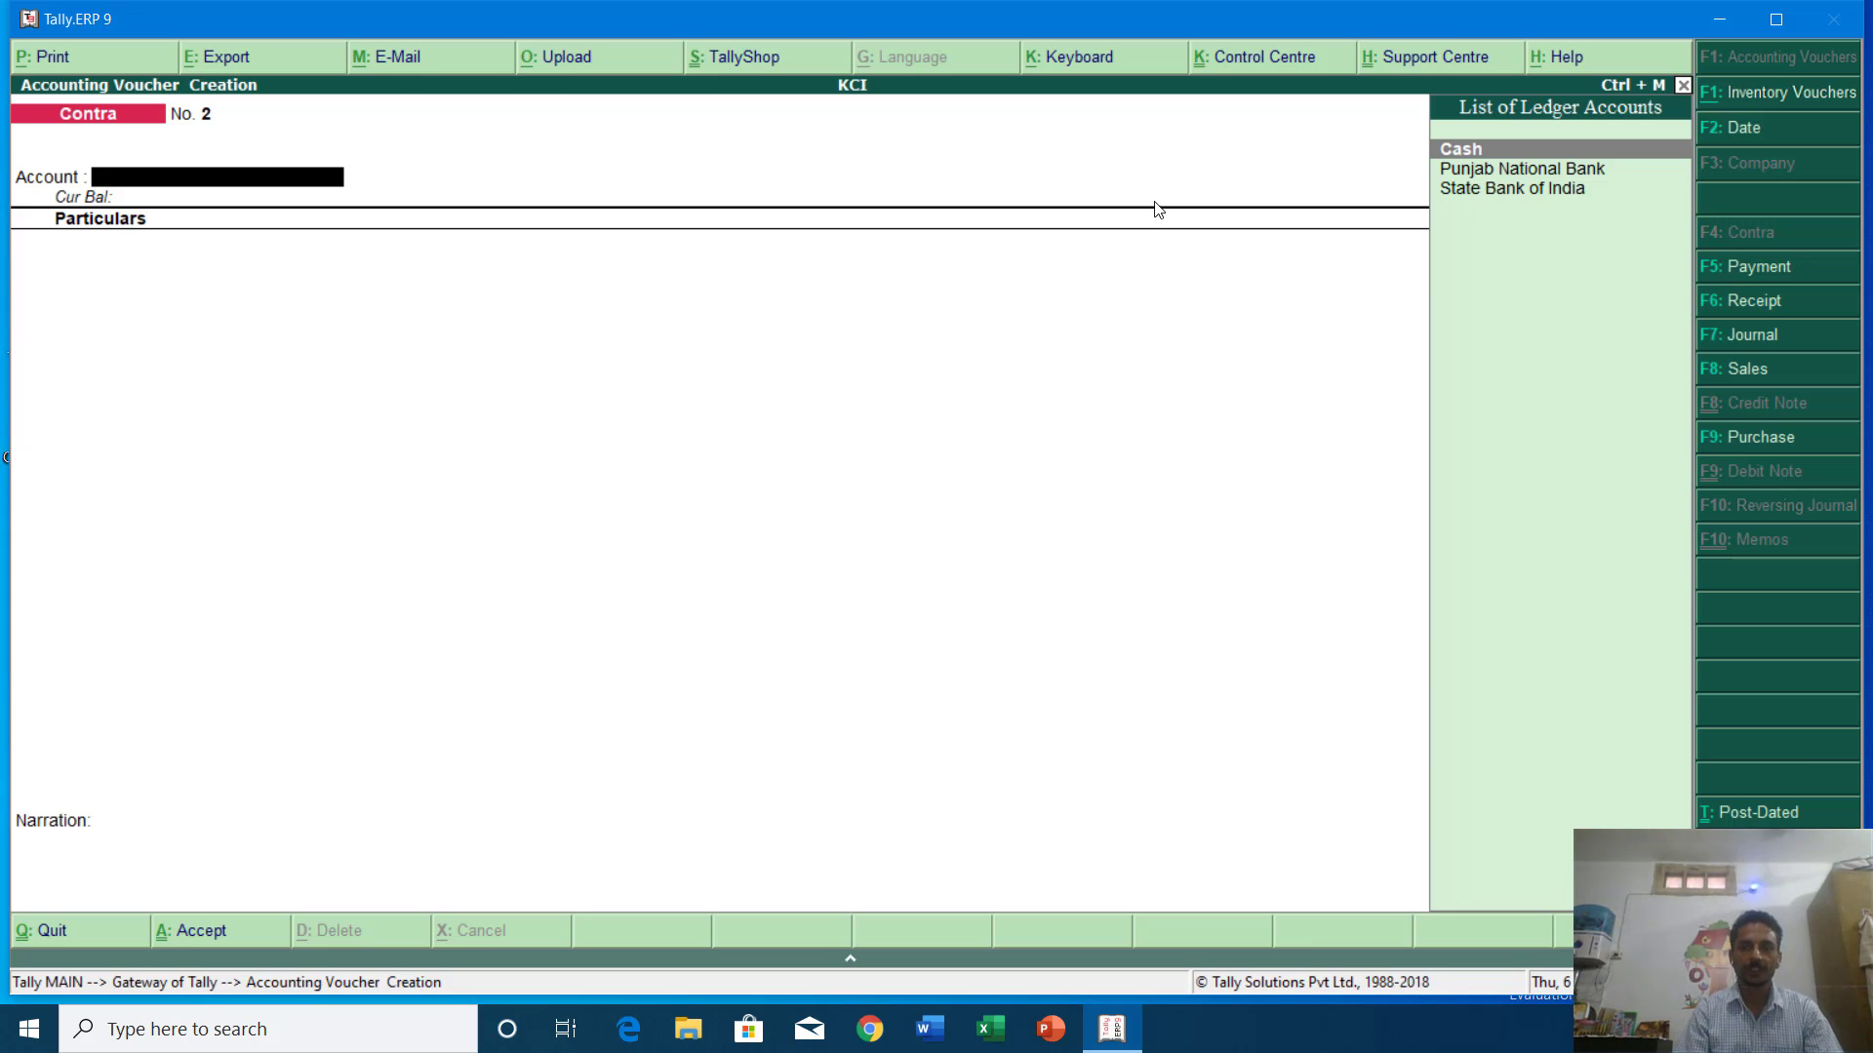
Enter Contra No. 2 with State Bank of India as account, Cash as particular, 500.00, completing bank allocation.
{"action": "type", "text": "Sta"}
{"action": "key", "text": "Return"}
{"action": "type", "text": "Cas"}
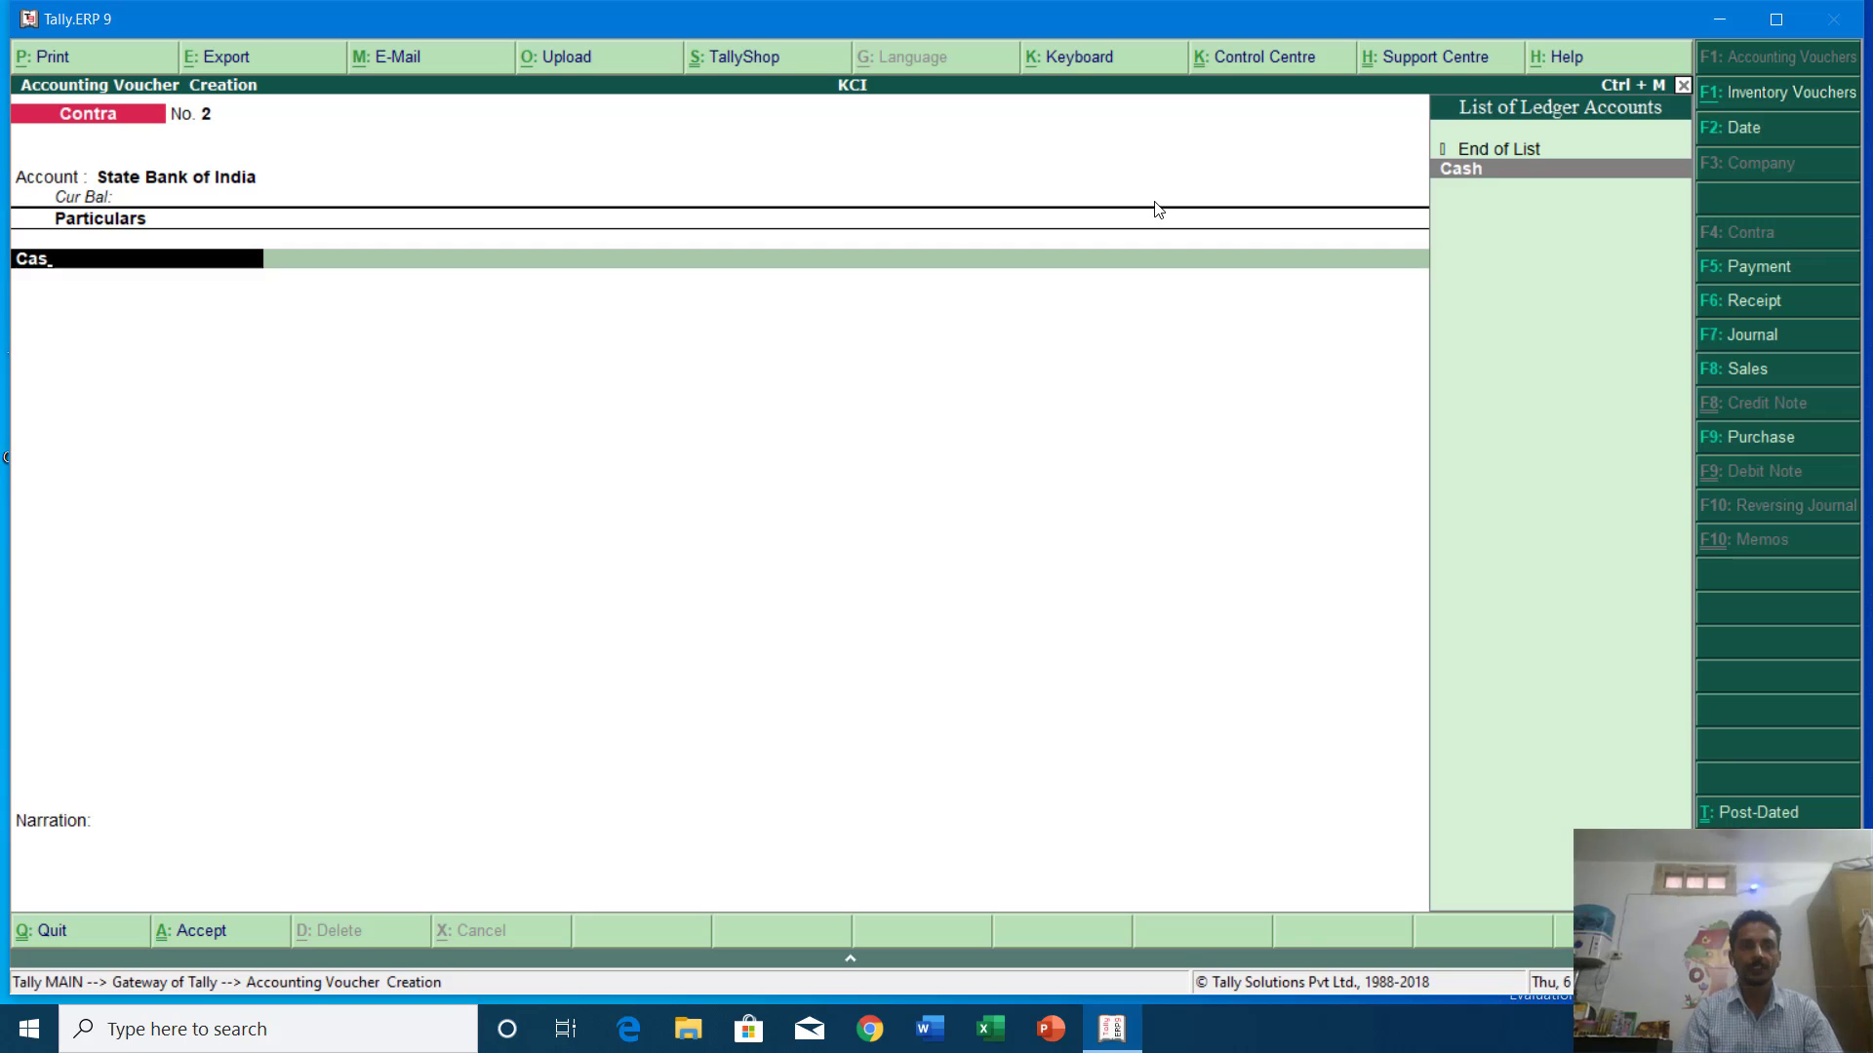
{"action": "key", "text": "Return"}
{"action": "type", "text": "500"}
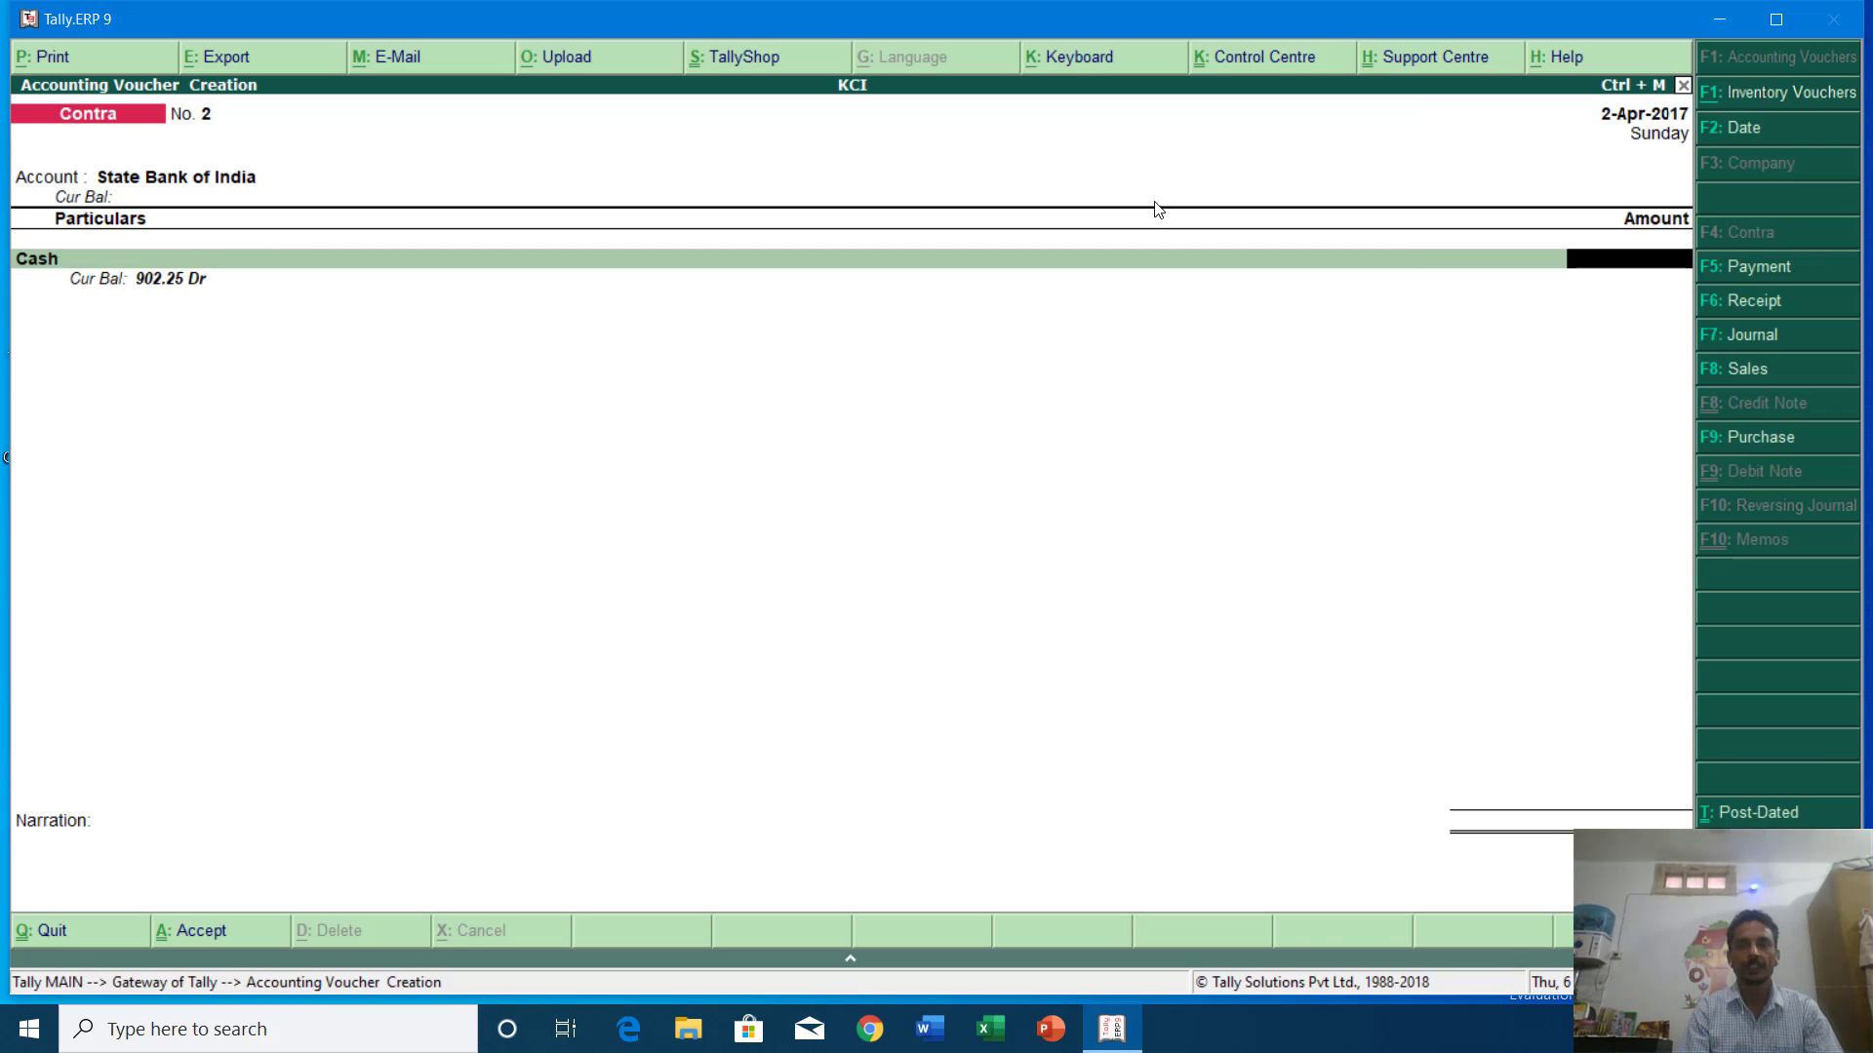
{"action": "key", "text": "Return"}
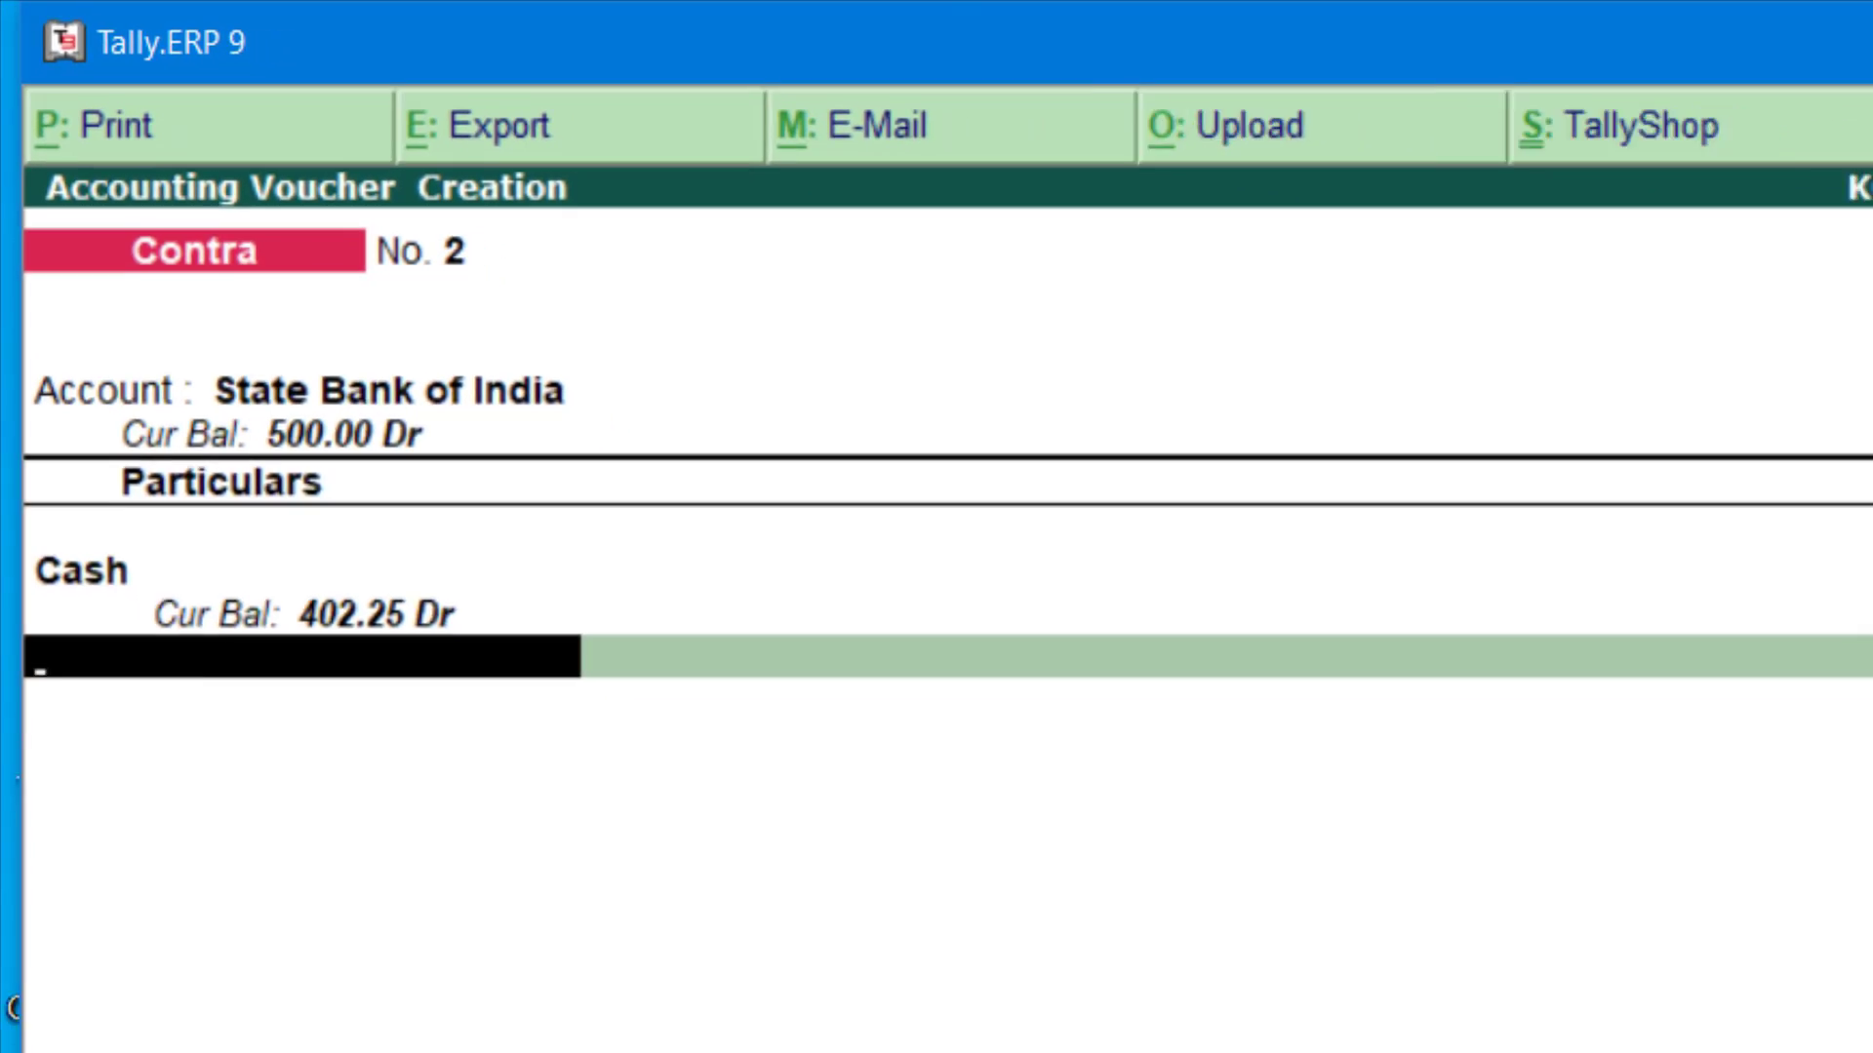
{"action": "type", "text": "500"}
{"action": "key", "text": "Return"}
{"action": "key", "text": "Return"}
{"action": "key", "text": "Return"}
{"action": "key", "text": "Return"}
{"action": "key", "text": "Return"}
{"action": "key", "text": "Return"}
{"action": "key", "text": "Return"}
{"action": "key", "text": "Return"}
{"action": "key", "text": "Return"}
{"action": "key", "text": "Return"}
{"action": "key", "text": "Return"}
{"action": "key", "text": "Return"}
{"action": "key", "text": "Return"}
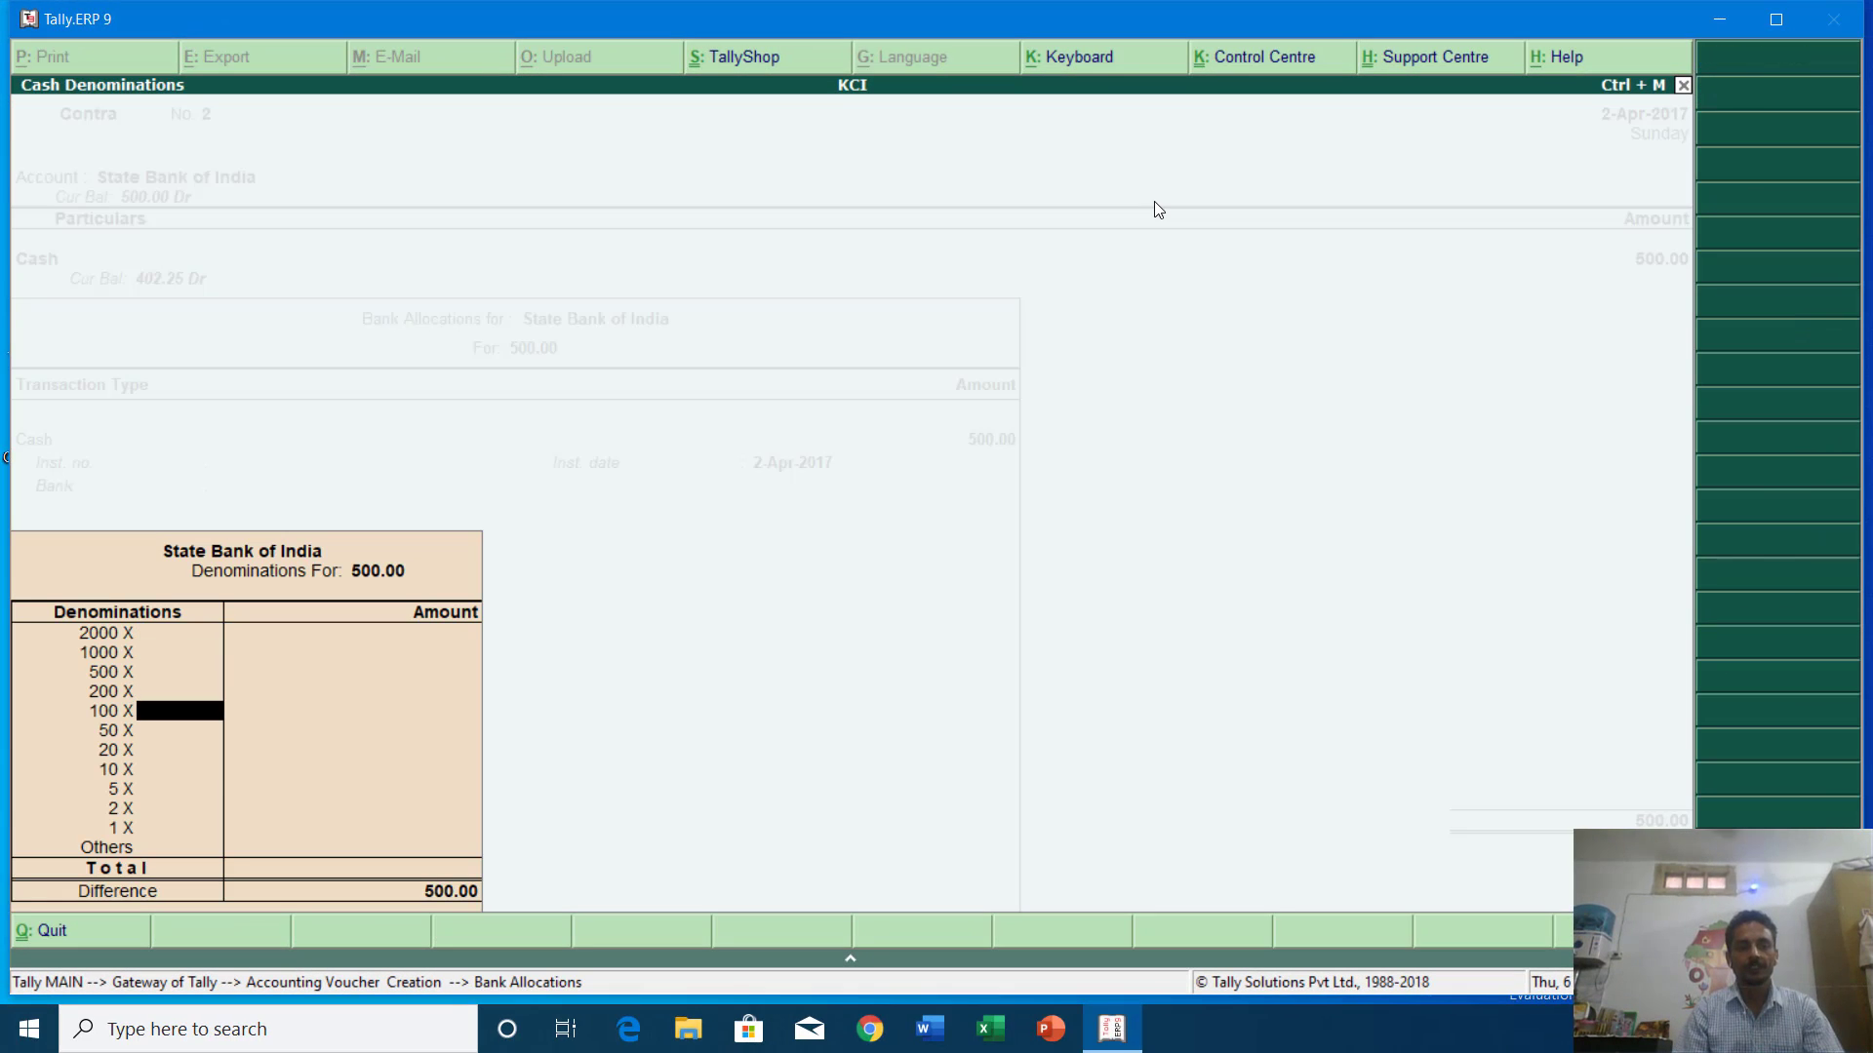
{"action": "key", "text": "Return"}
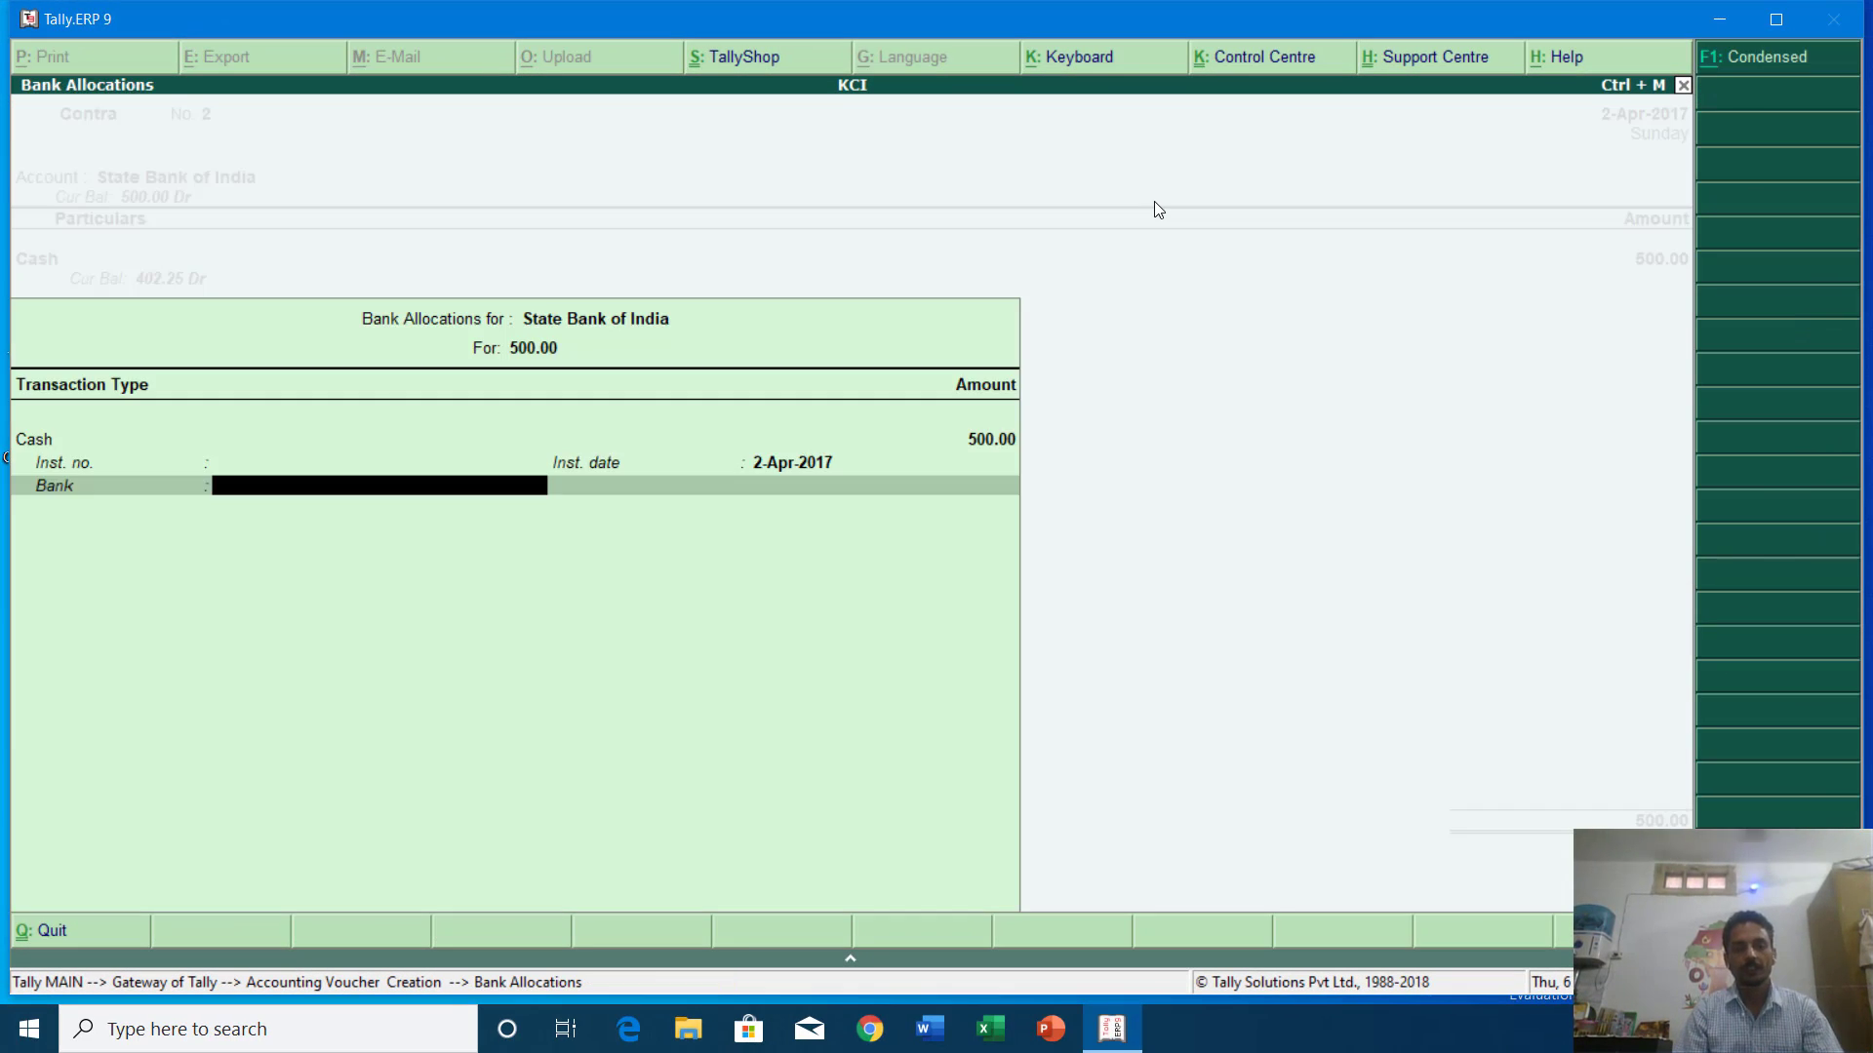
{"action": "key", "text": "Return"}
{"action": "key", "text": "Return"}
{"action": "key", "text": "Return"}
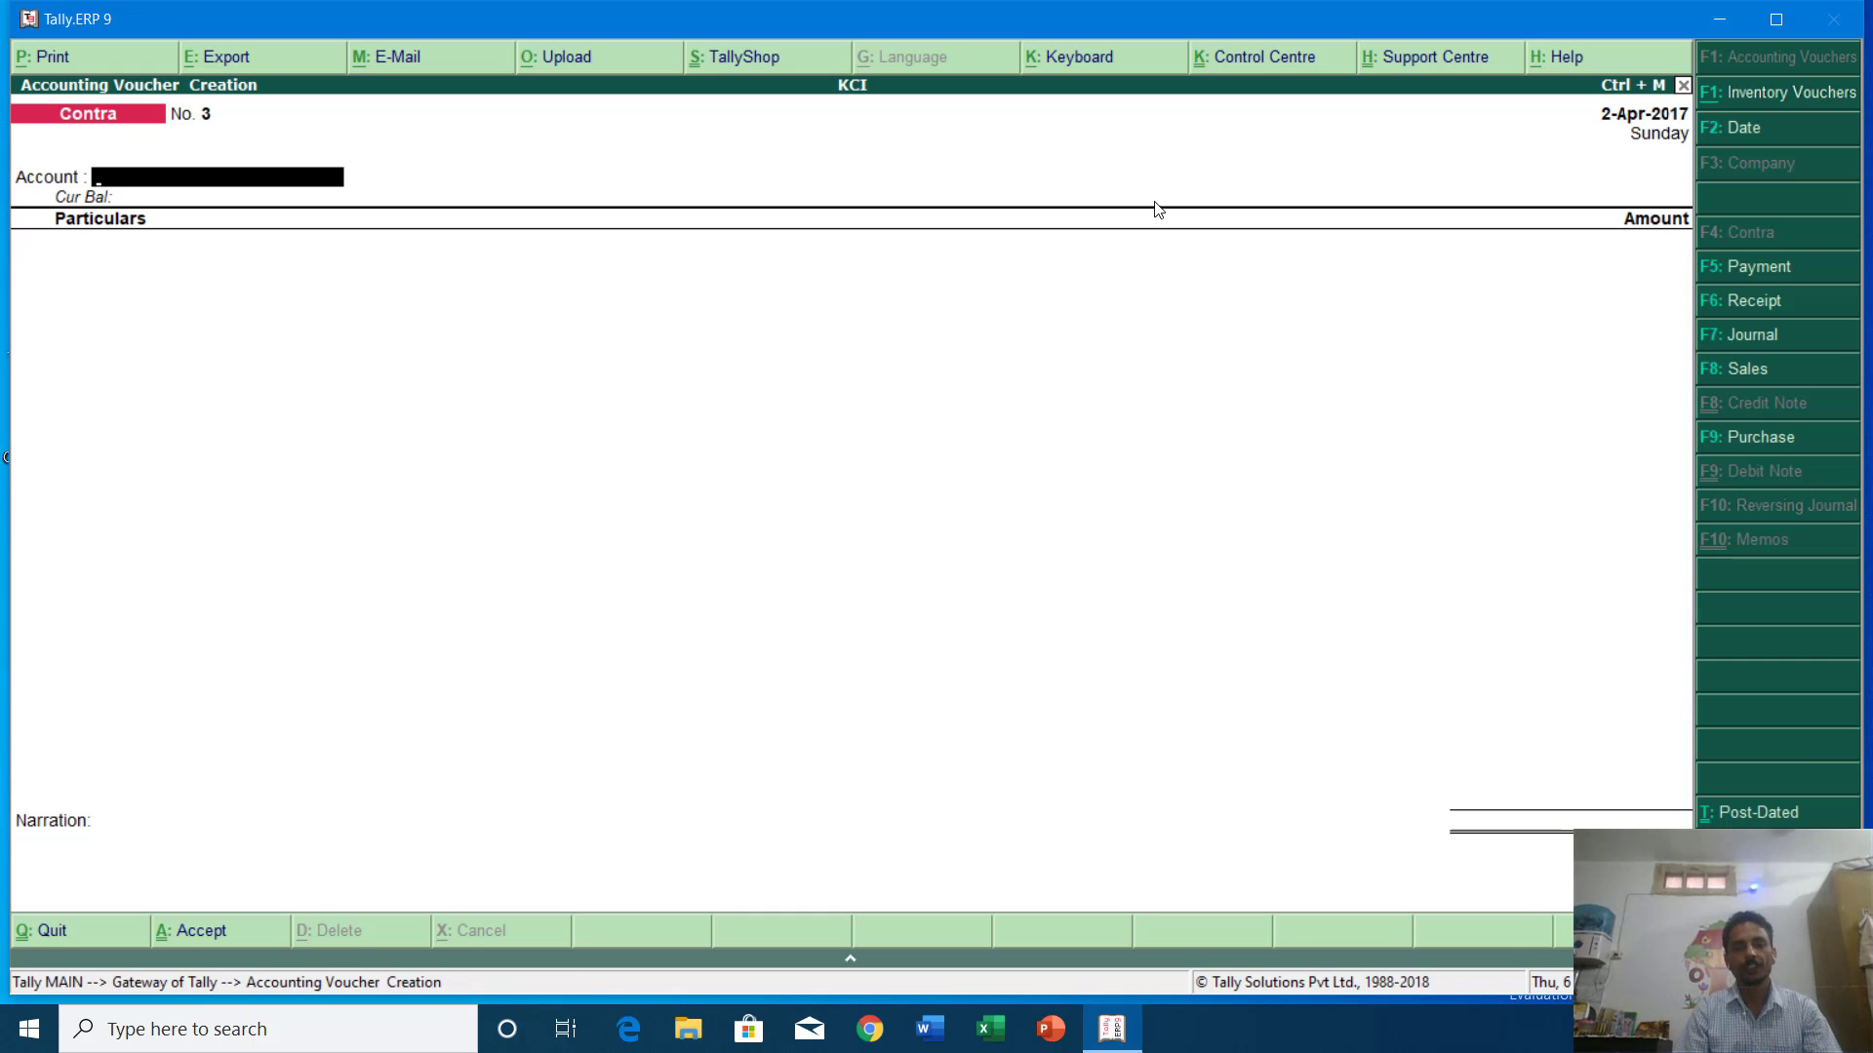
Save Contra No. 2 and leave voucher entry for the main menu.
{"action": "key", "text": "Escape"}
{"action": "key", "text": "Down"}
{"action": "key", "text": "Down"}
{"action": "key", "text": "Down"}
{"action": "key", "text": "Down"}
{"action": "key", "text": "Down"}
{"action": "key", "text": "Down"}
{"action": "key", "text": "Down"}
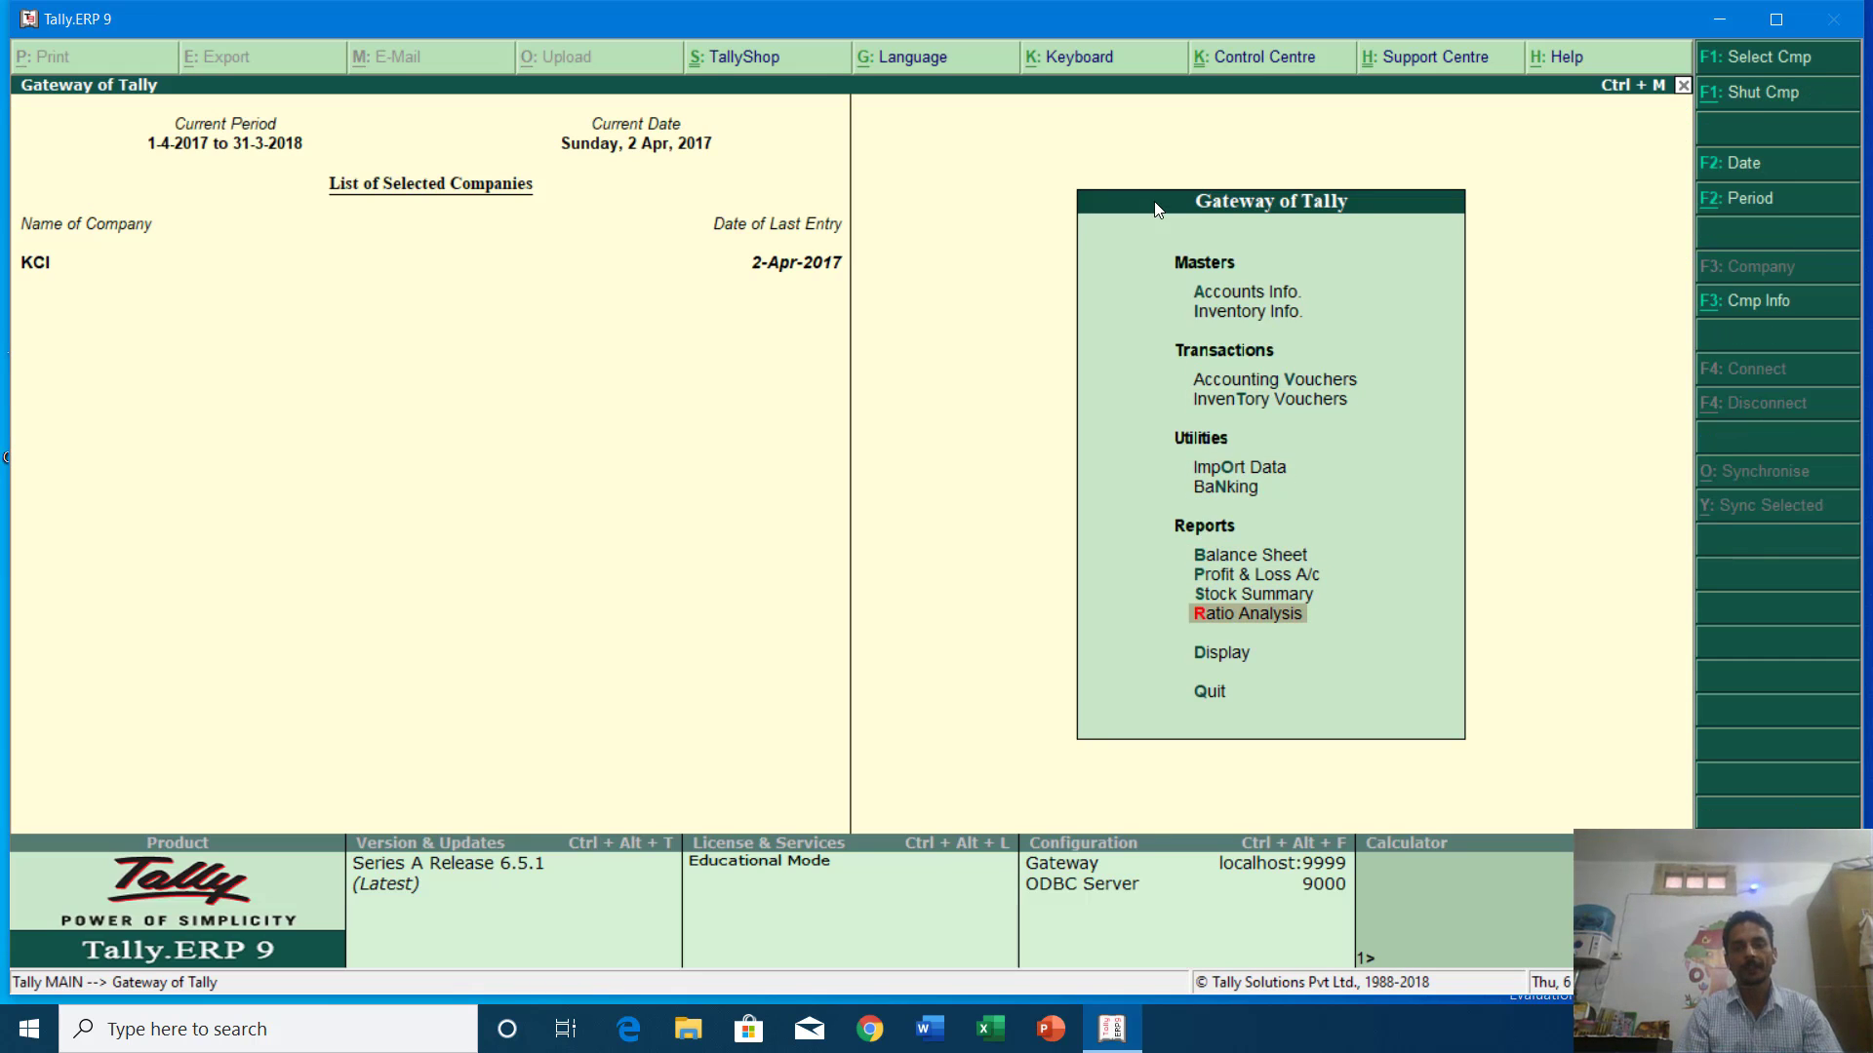
Check the Cash/Bank Summary: State Bank of India 500.00, Cash 402.25, then close it.
{"action": "key", "text": "Down"}
{"action": "key", "text": "Return"}
{"action": "key", "text": "Down"}
{"action": "key", "text": "Down"}
{"action": "key", "text": "Return"}
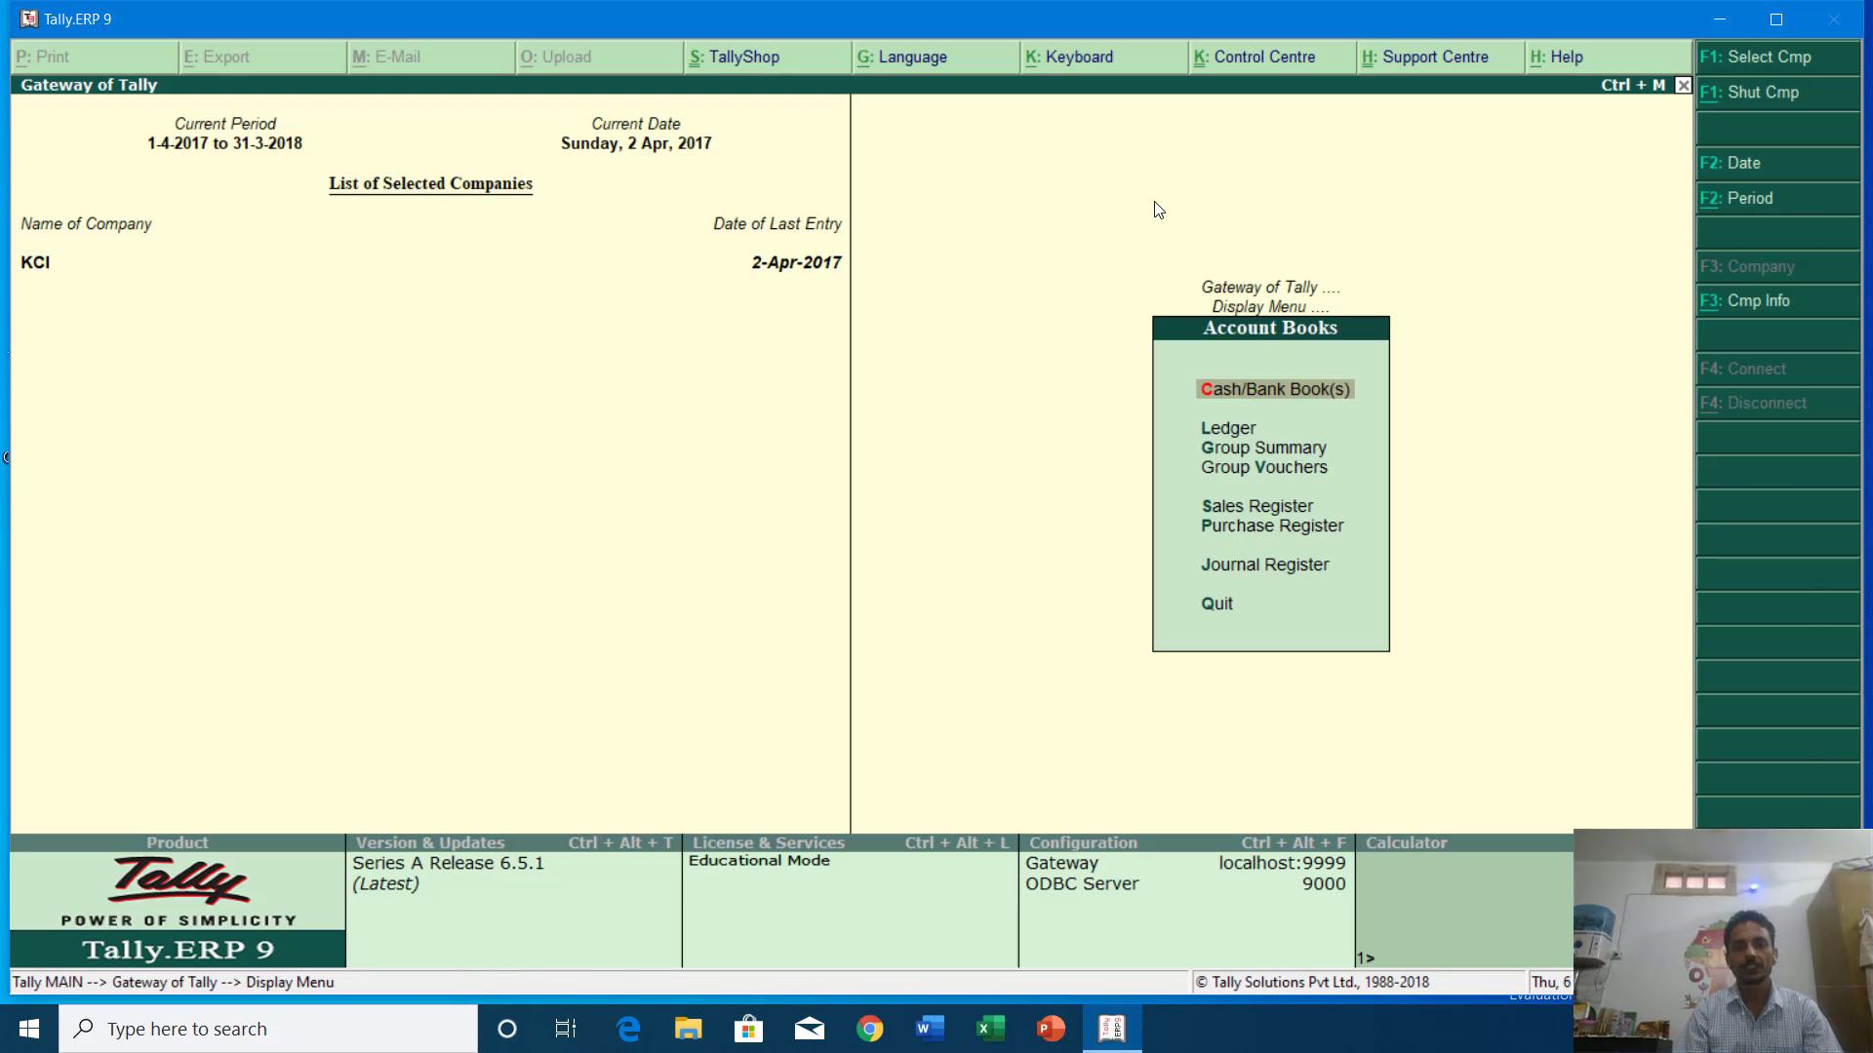
{"action": "key", "text": "Return"}
{"action": "key", "text": "Down"}
{"action": "key", "text": "Down"}
{"action": "key", "text": "Down"}
{"action": "key", "text": "Down"}
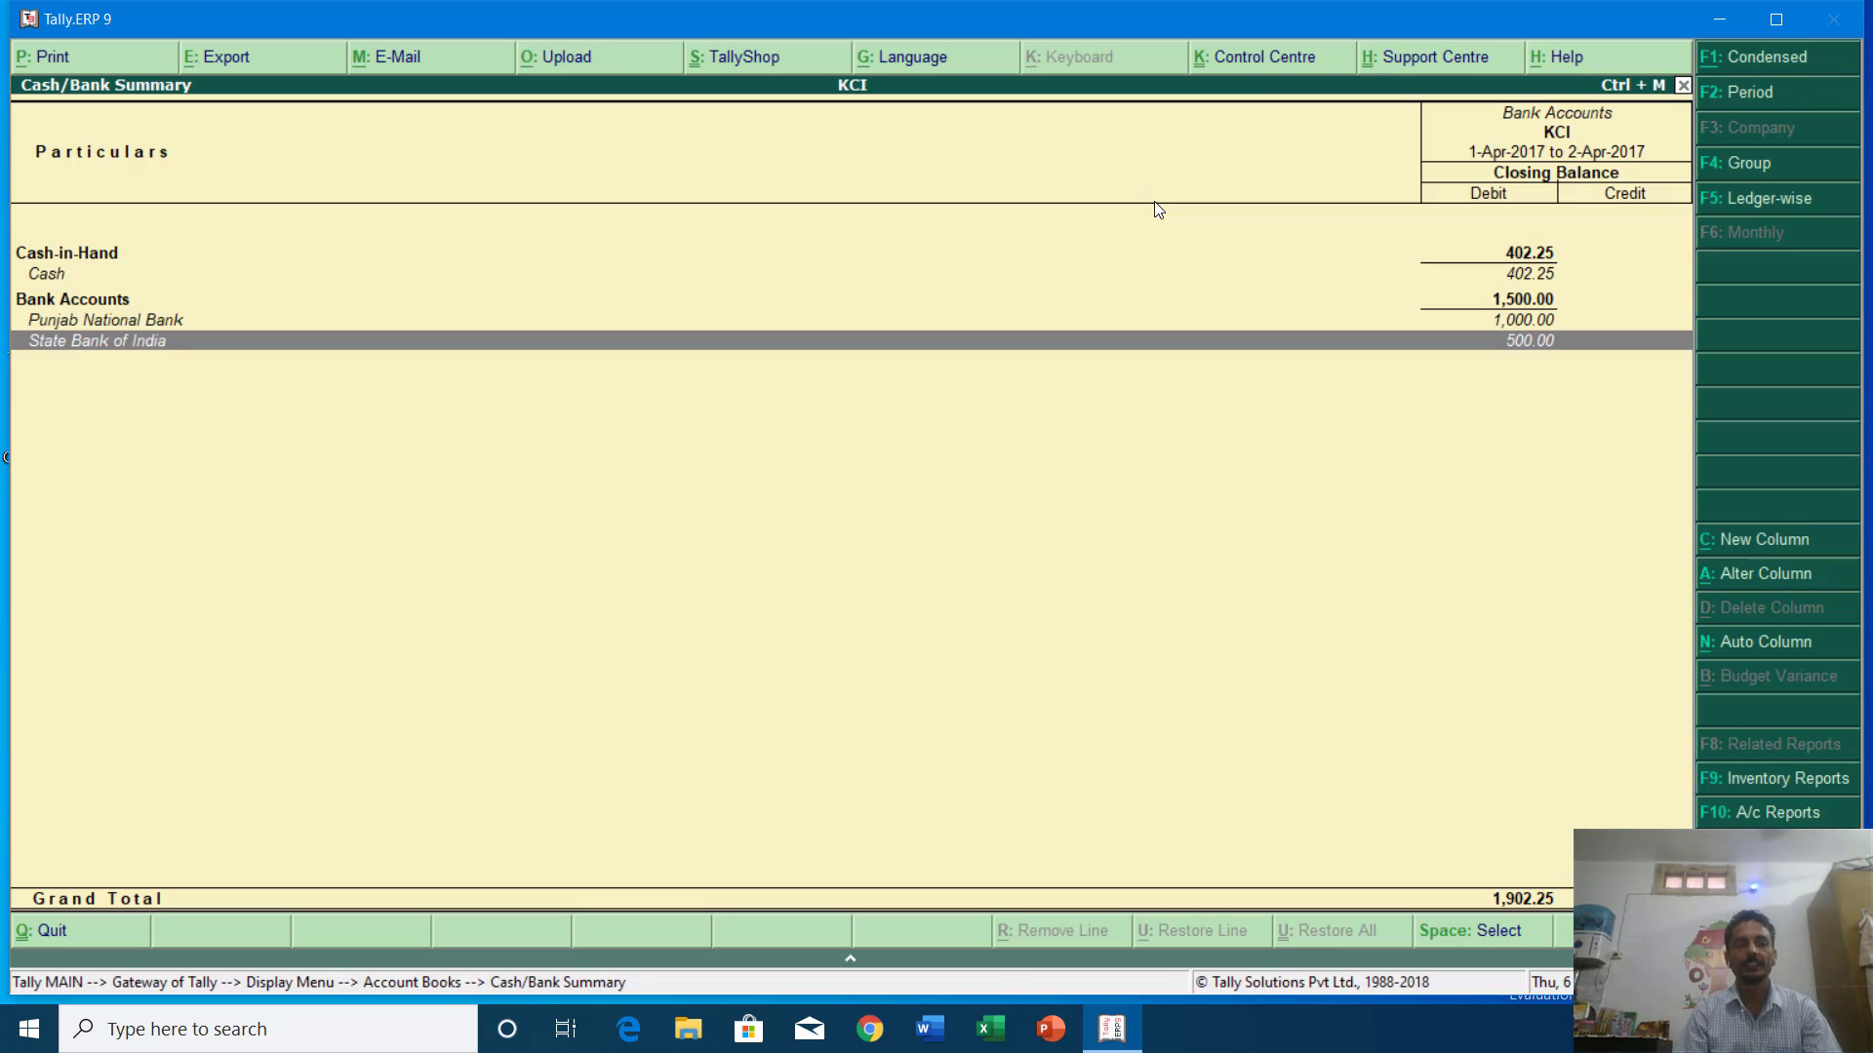
{"action": "key", "text": "Escape"}
{"action": "key", "text": "Escape"}
{"action": "key", "text": "Escape"}
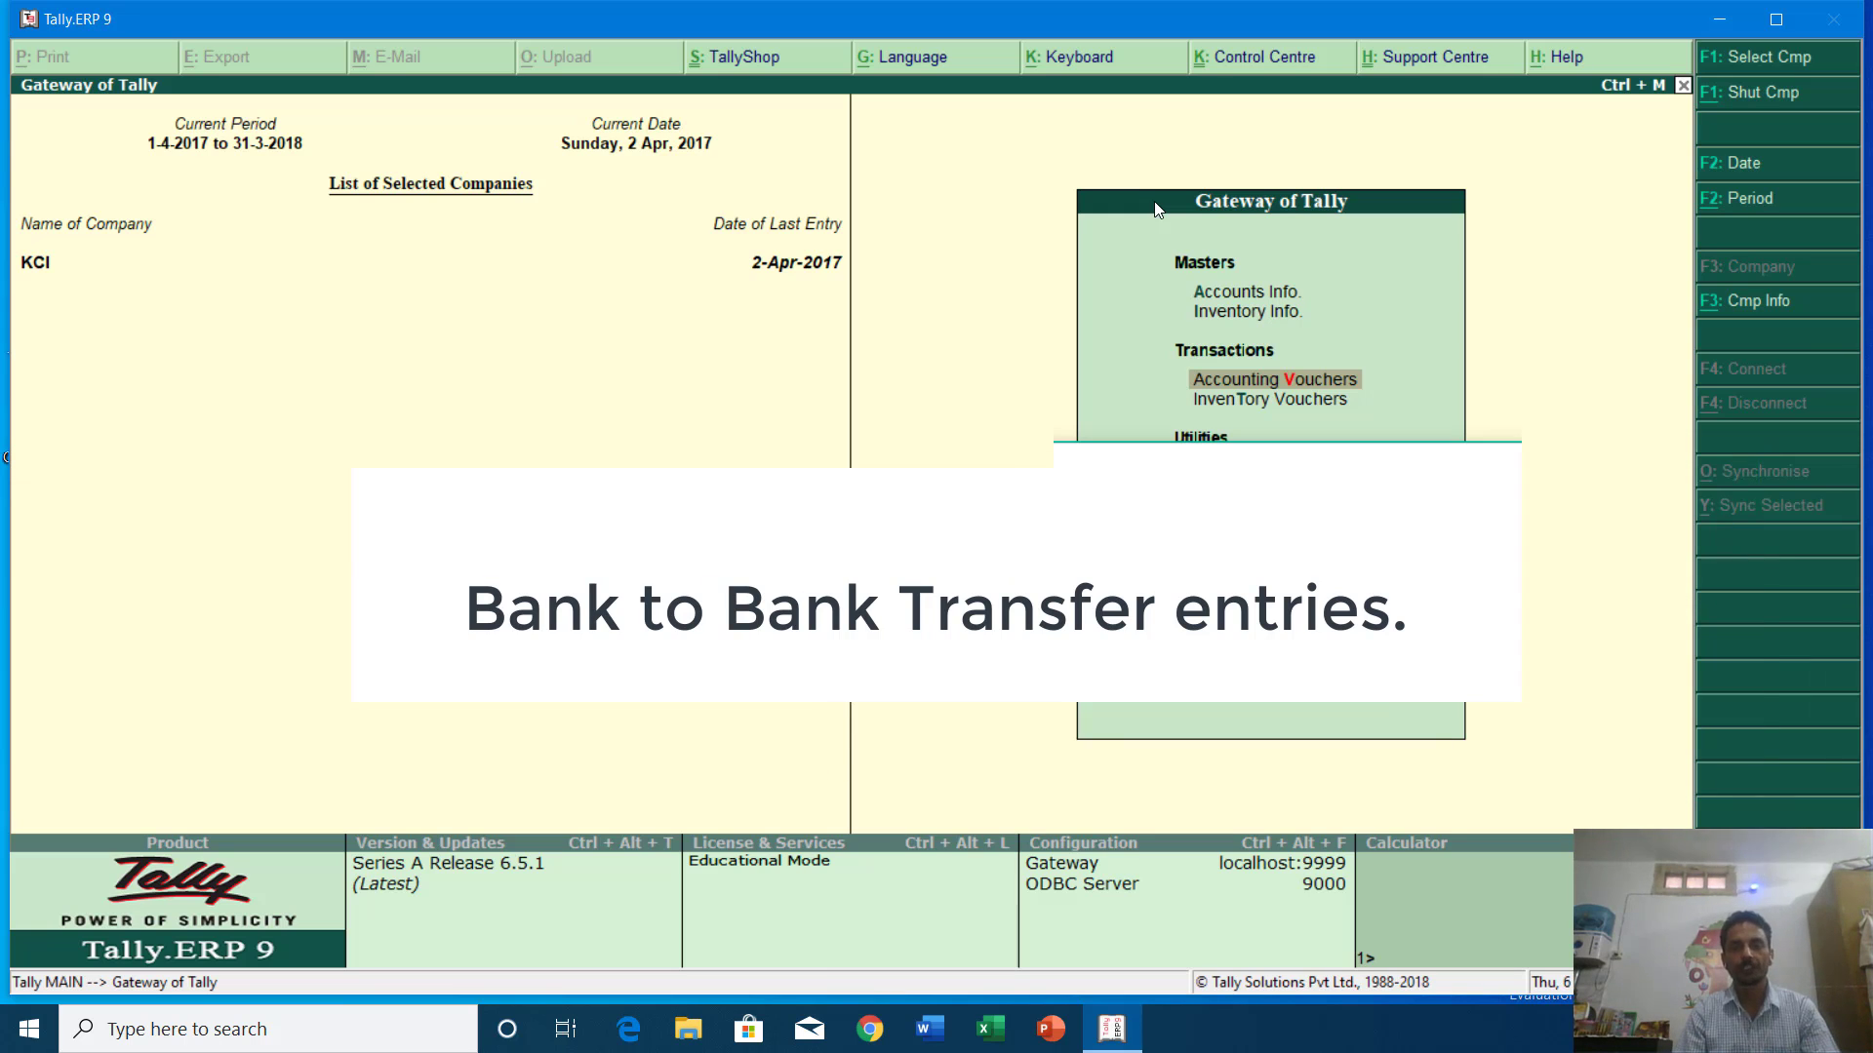
Start Contra No. 3 debiting State Bank of India and crediting Punjab National Bank 500.
{"action": "key", "text": "Return"}
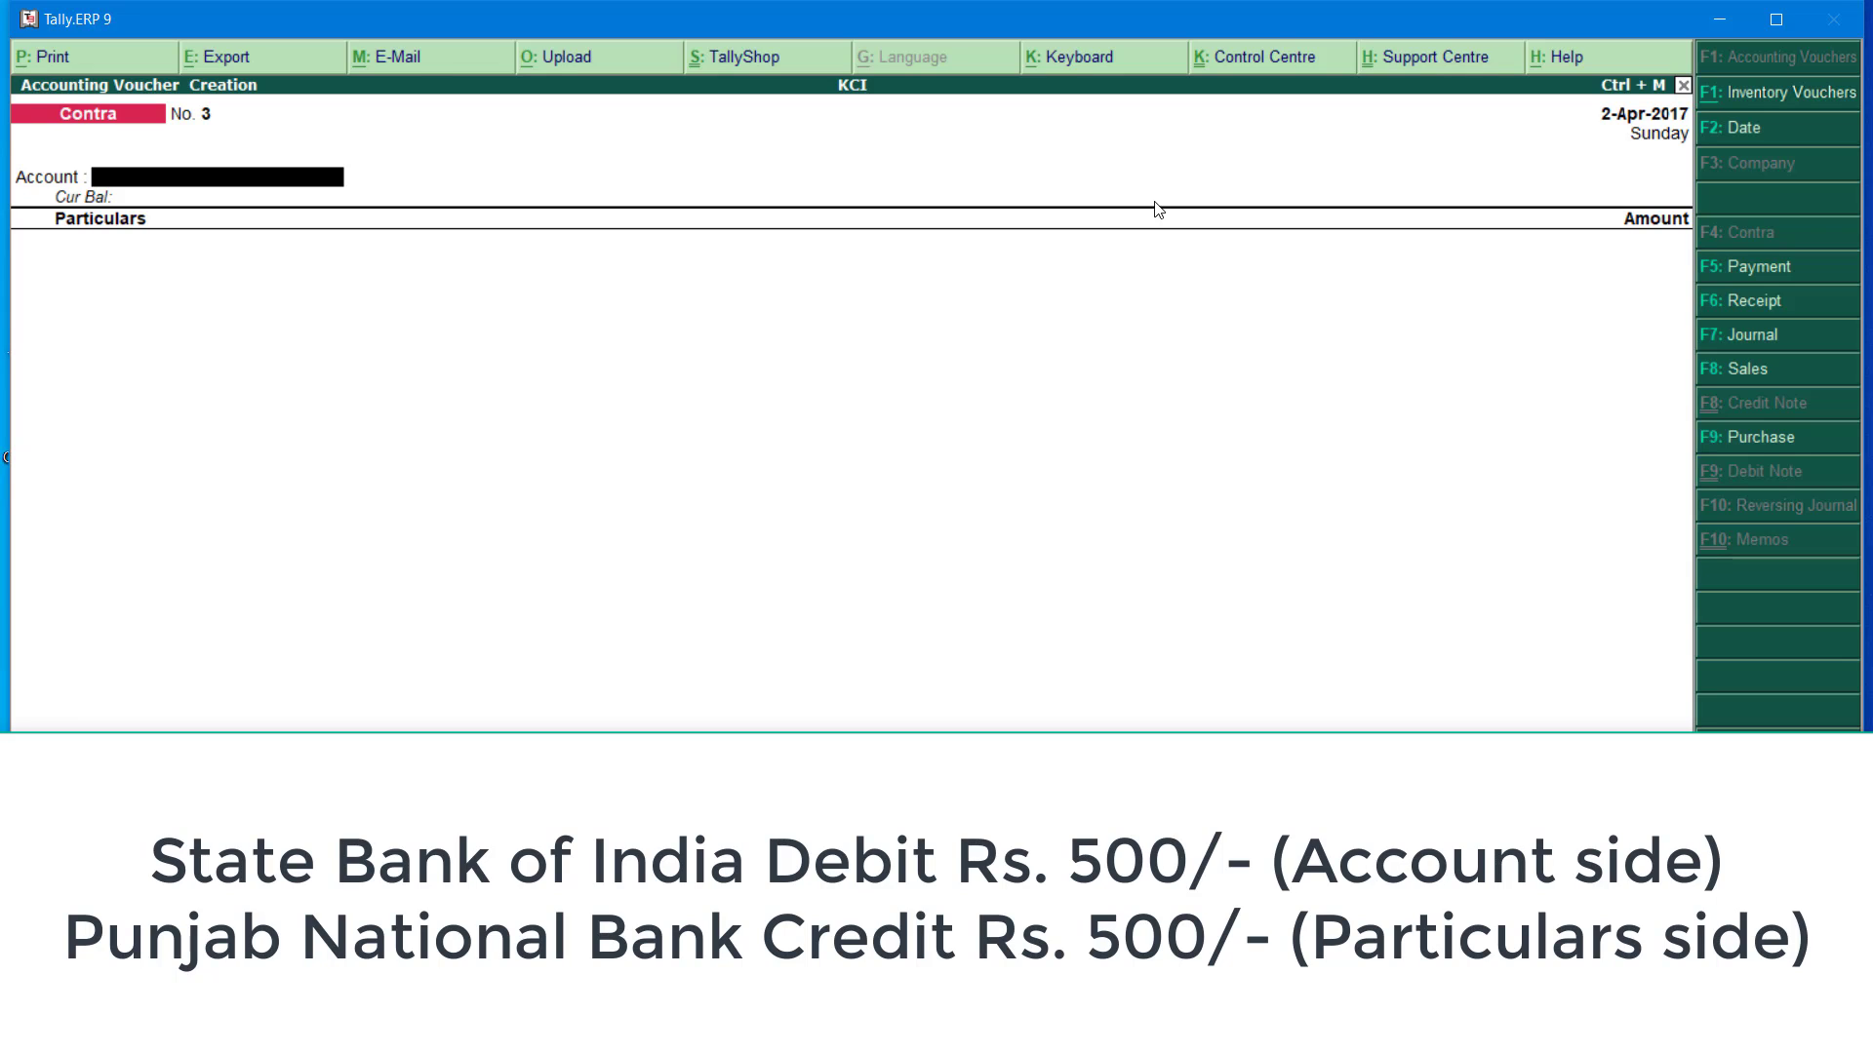
{"action": "type", "text": "State"}
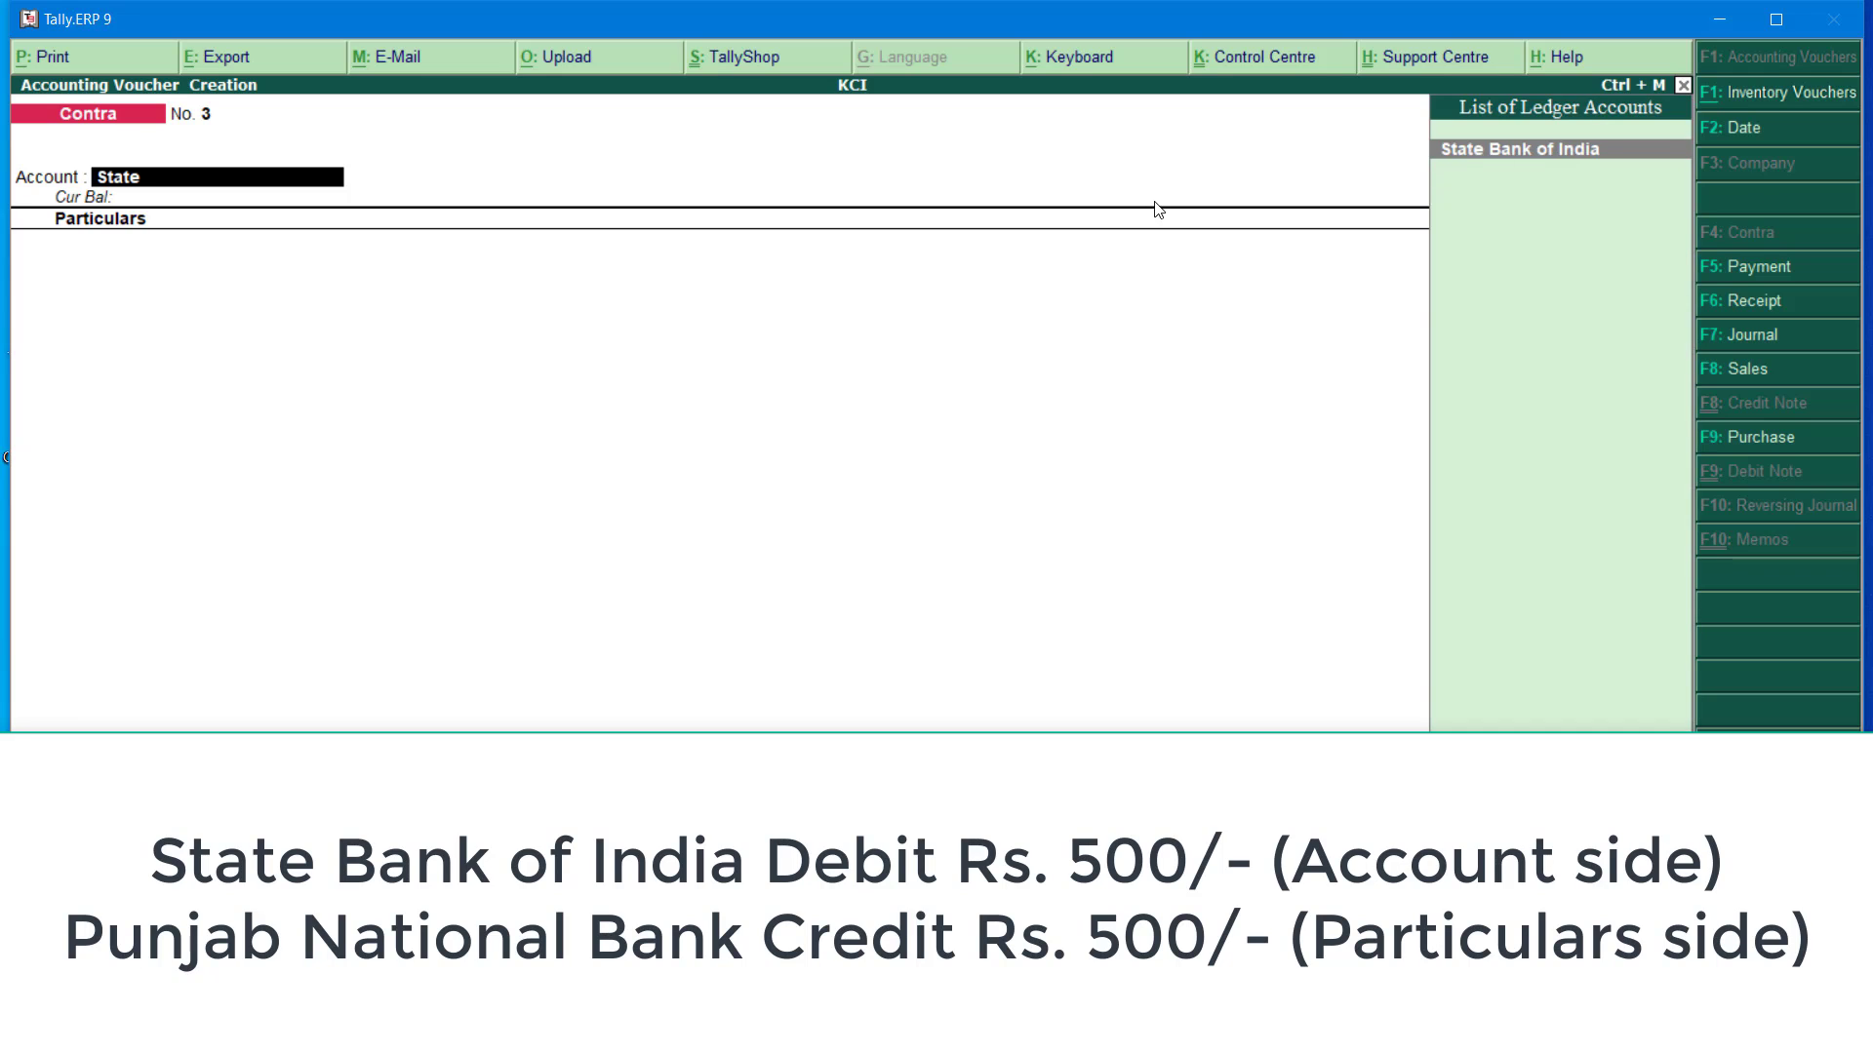
{"action": "key", "text": "Return"}
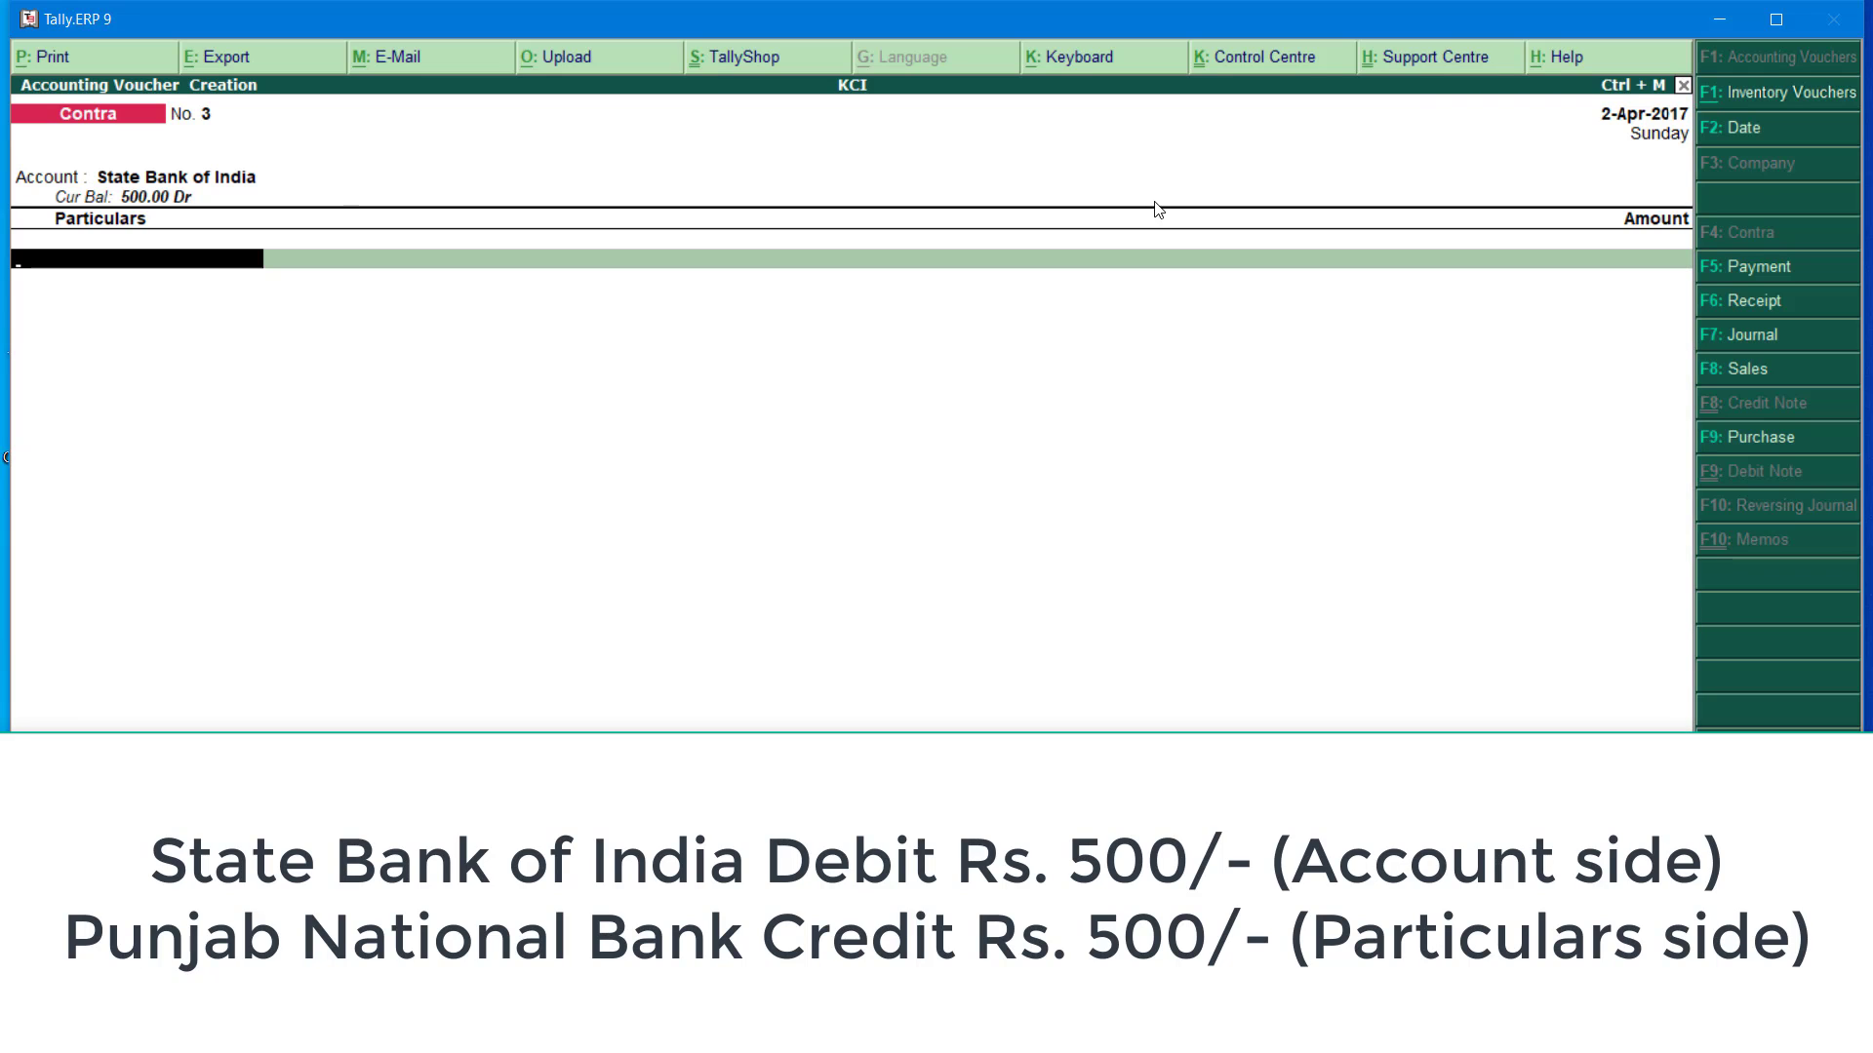
{"action": "type", "text": "Punjab"}
{"action": "key", "text": "Return"}
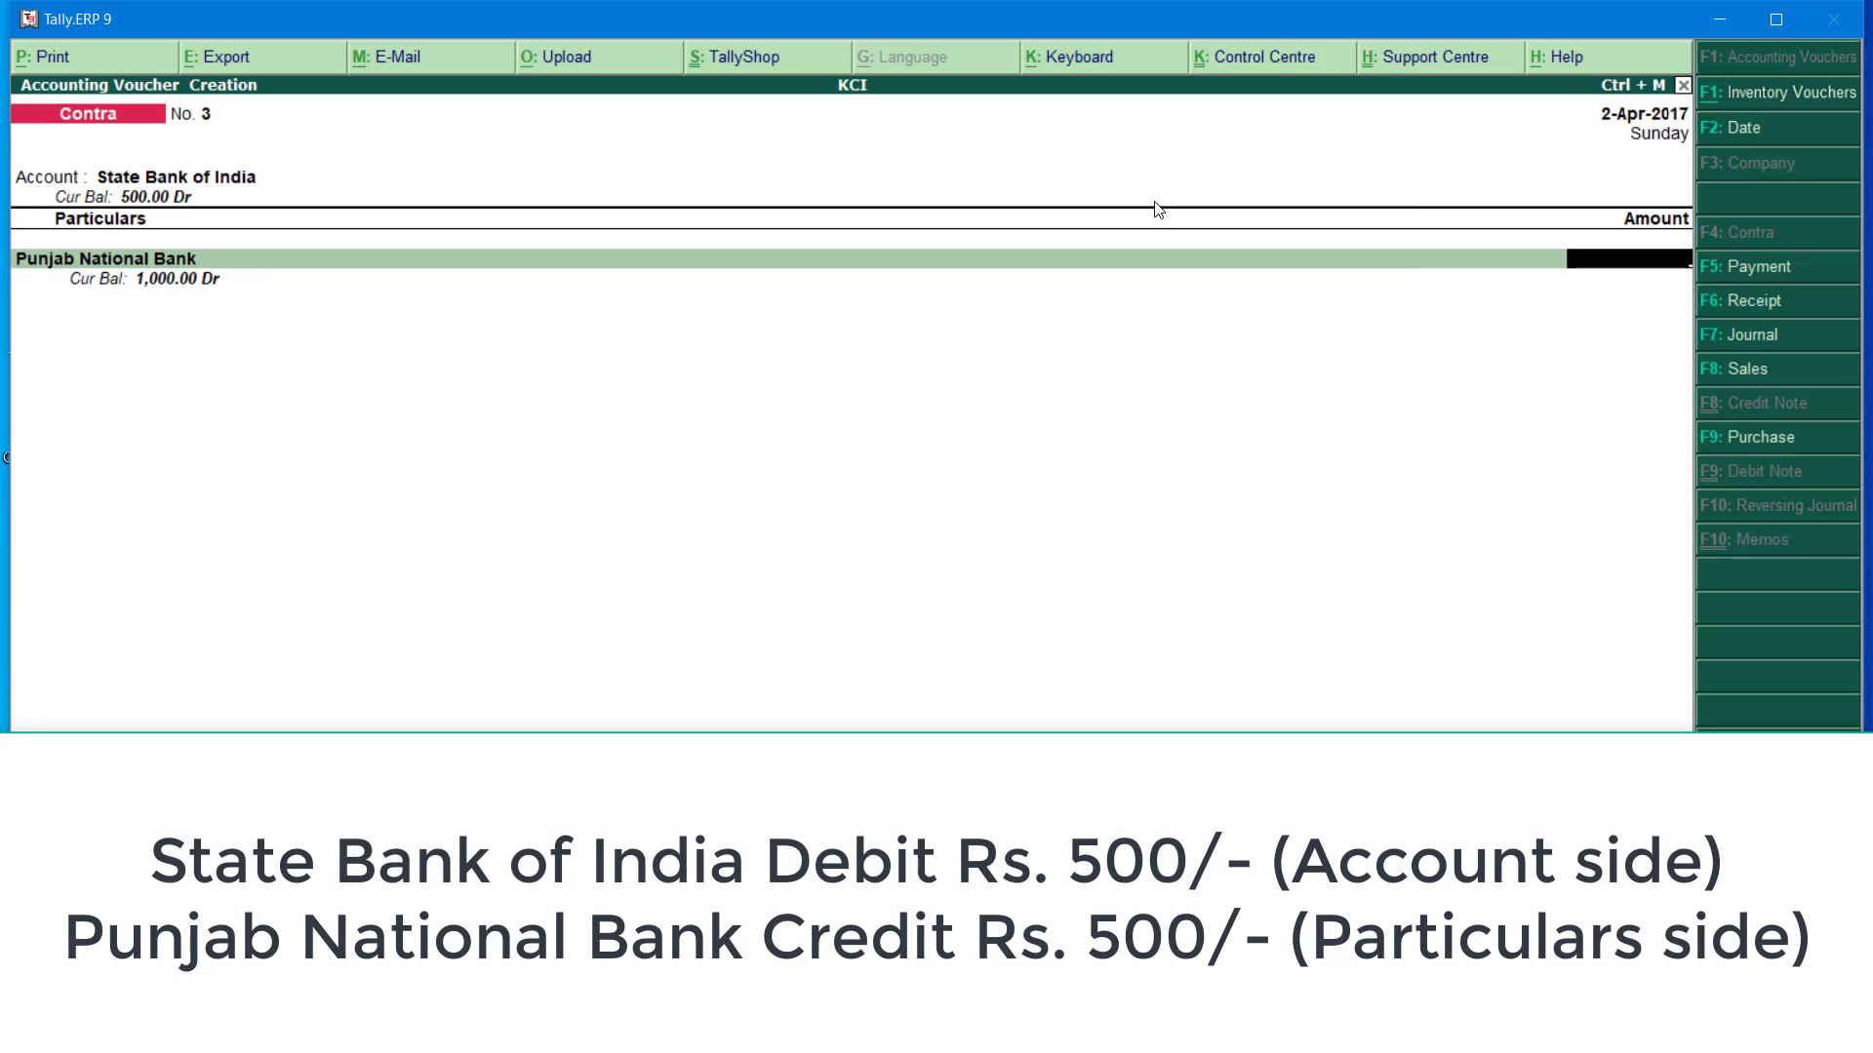
{"action": "type", "text": "500"}
{"action": "key", "text": "Return"}
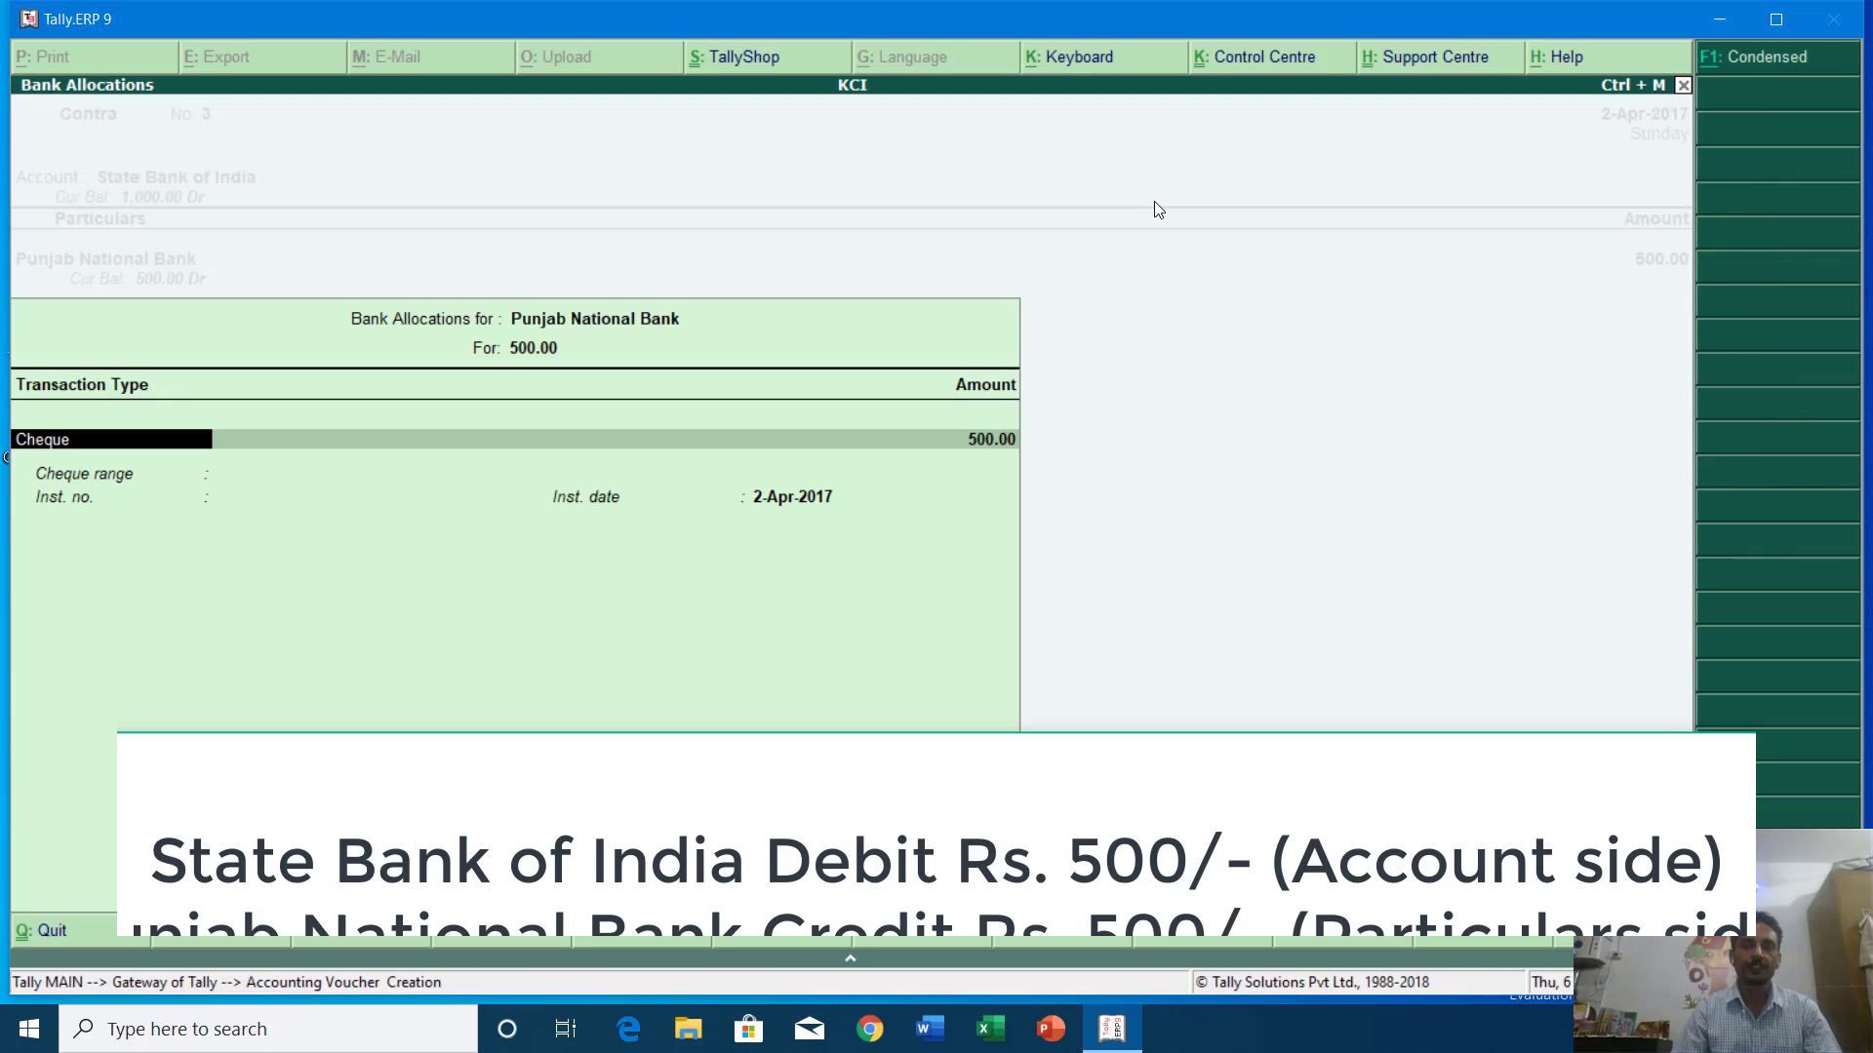
Complete the 500 bank allocation and add the narration 'Amt. transfer online.'.
{"action": "key", "text": "Return"}
{"action": "key", "text": "Return"}
{"action": "key", "text": "Return"}
{"action": "key", "text": "Return"}
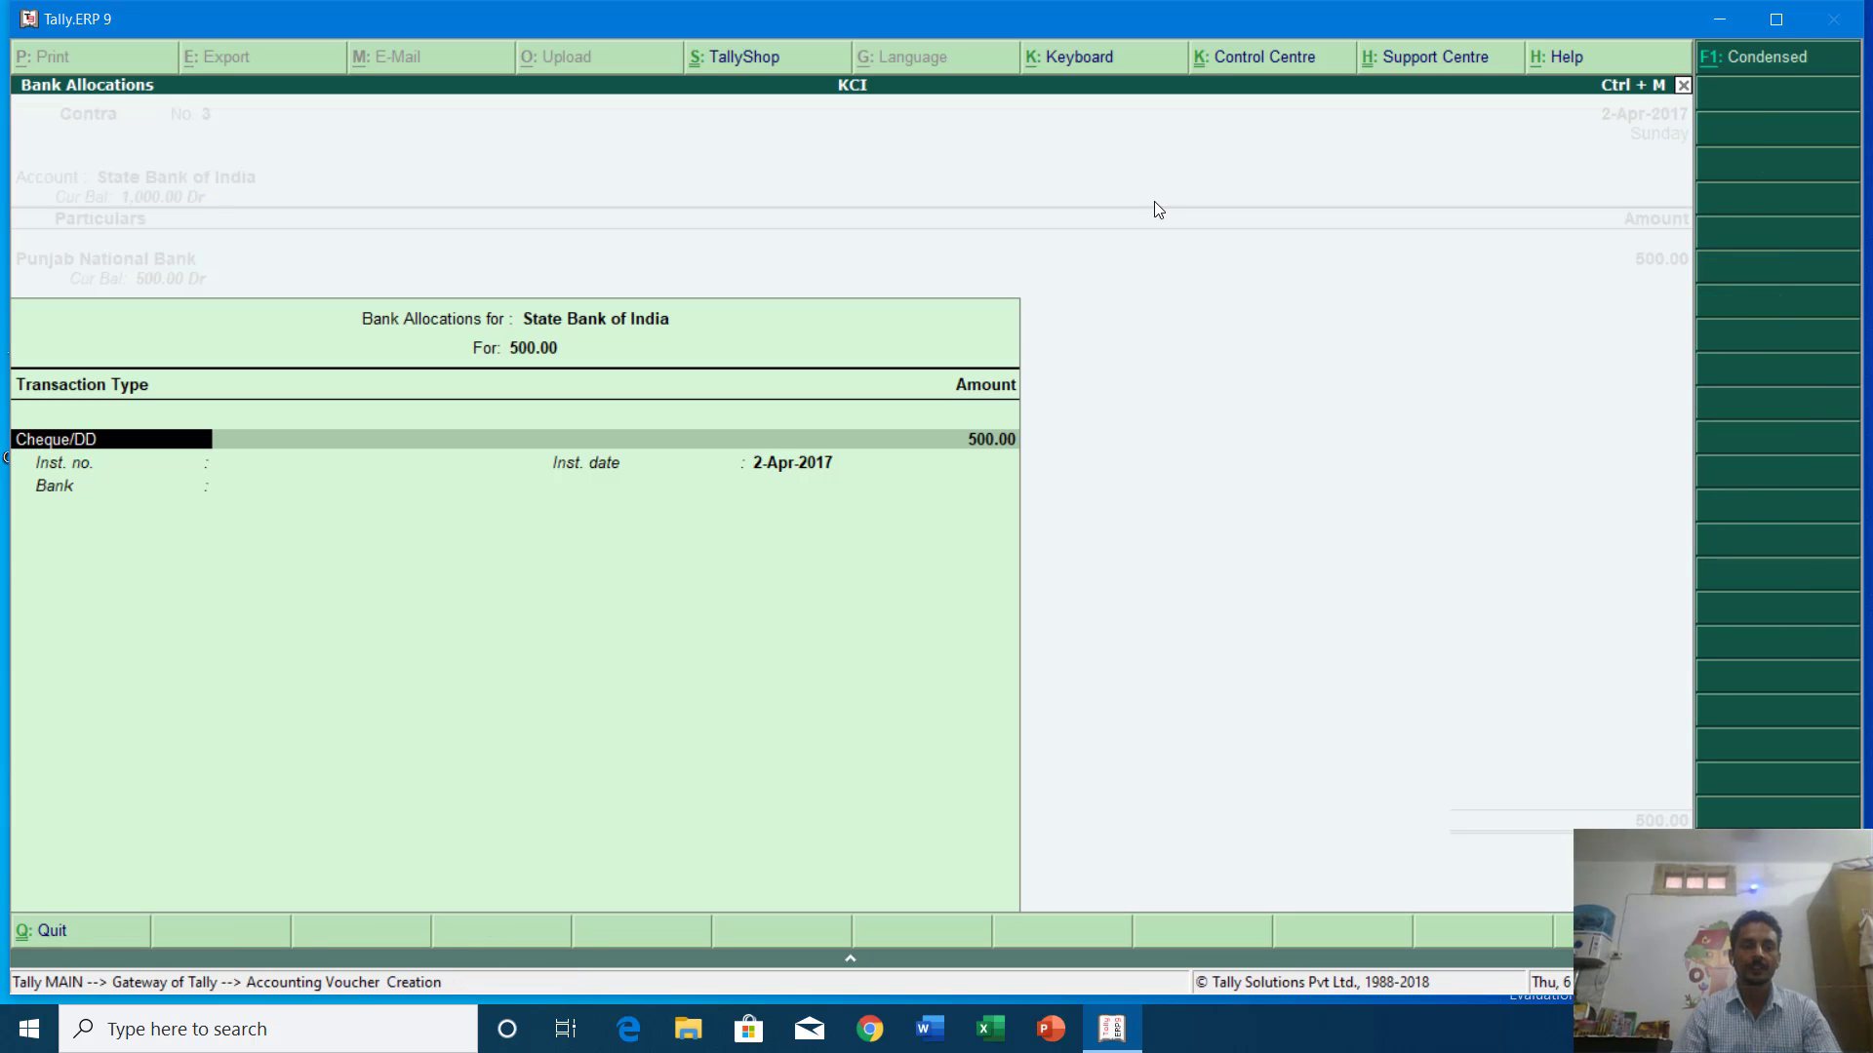
{"action": "key", "text": "Return"}
{"action": "key", "text": "Return"}
{"action": "key", "text": "Return"}
{"action": "key", "text": "Return"}
{"action": "key", "text": "Return"}
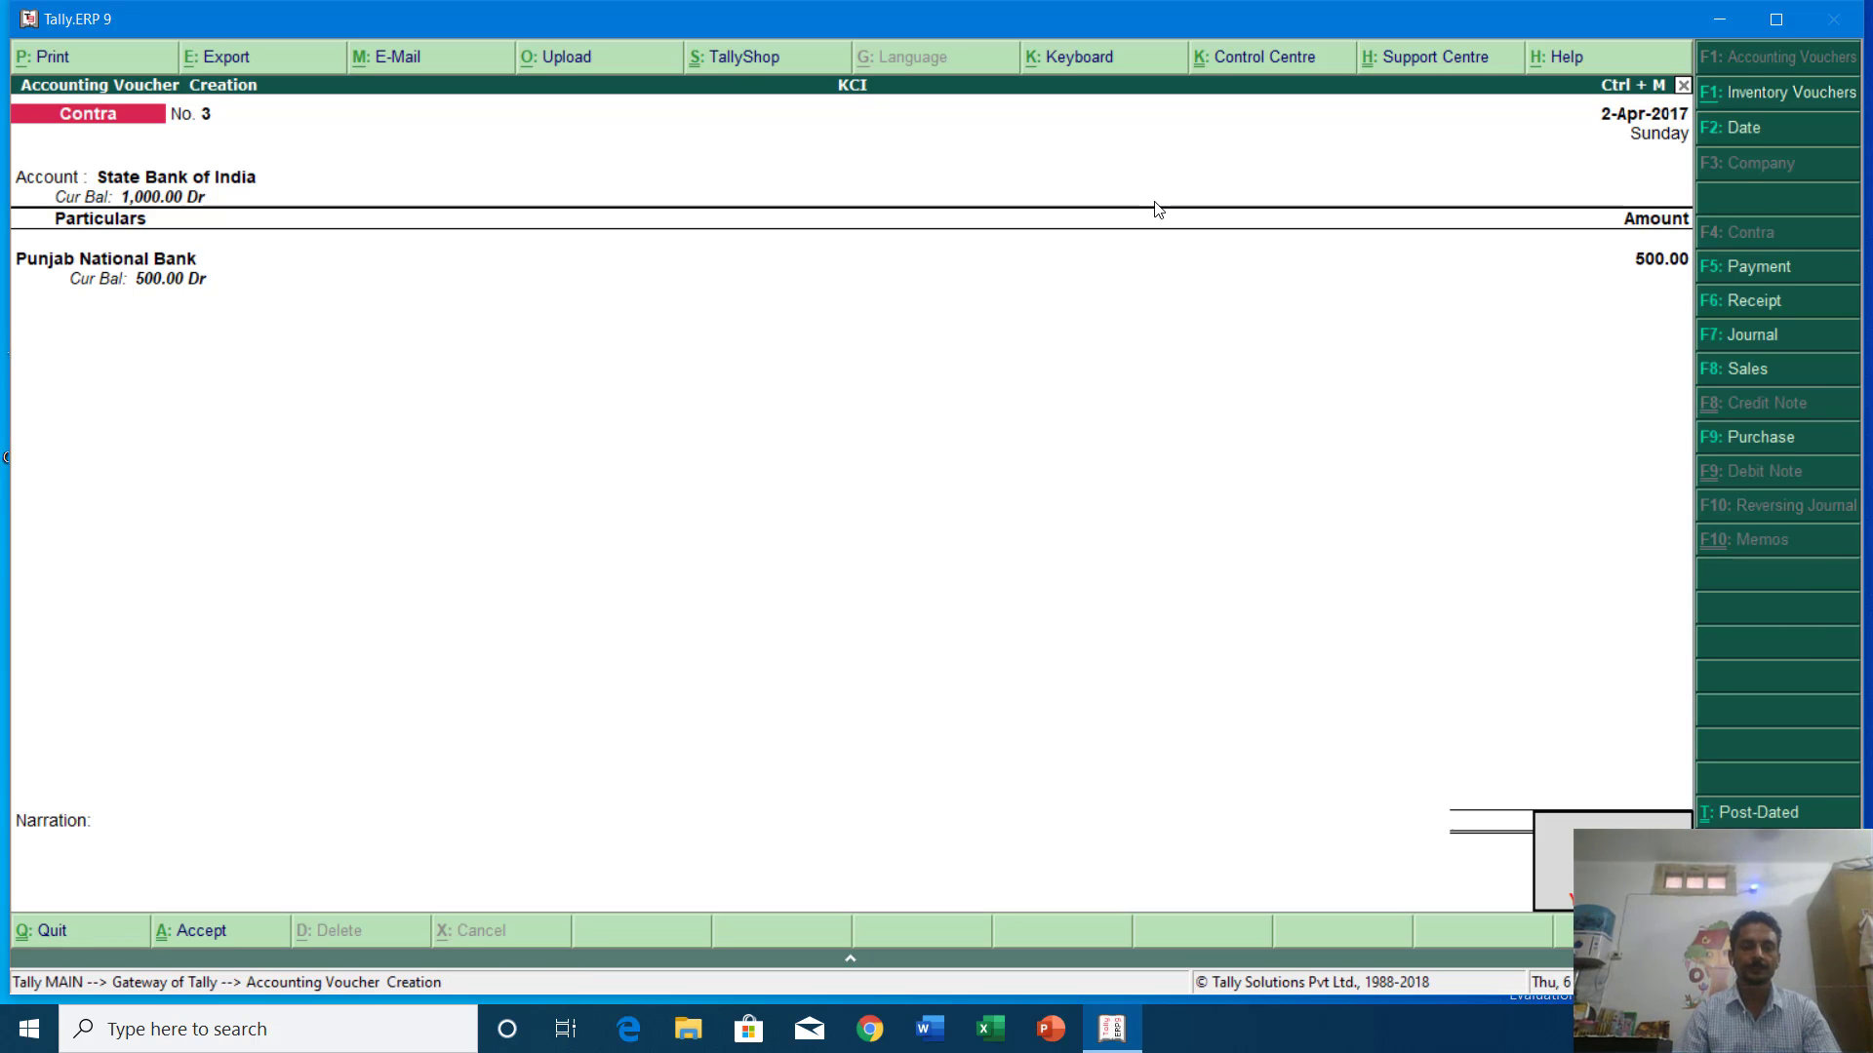
{"action": "type", "text": "Amt. tra"}
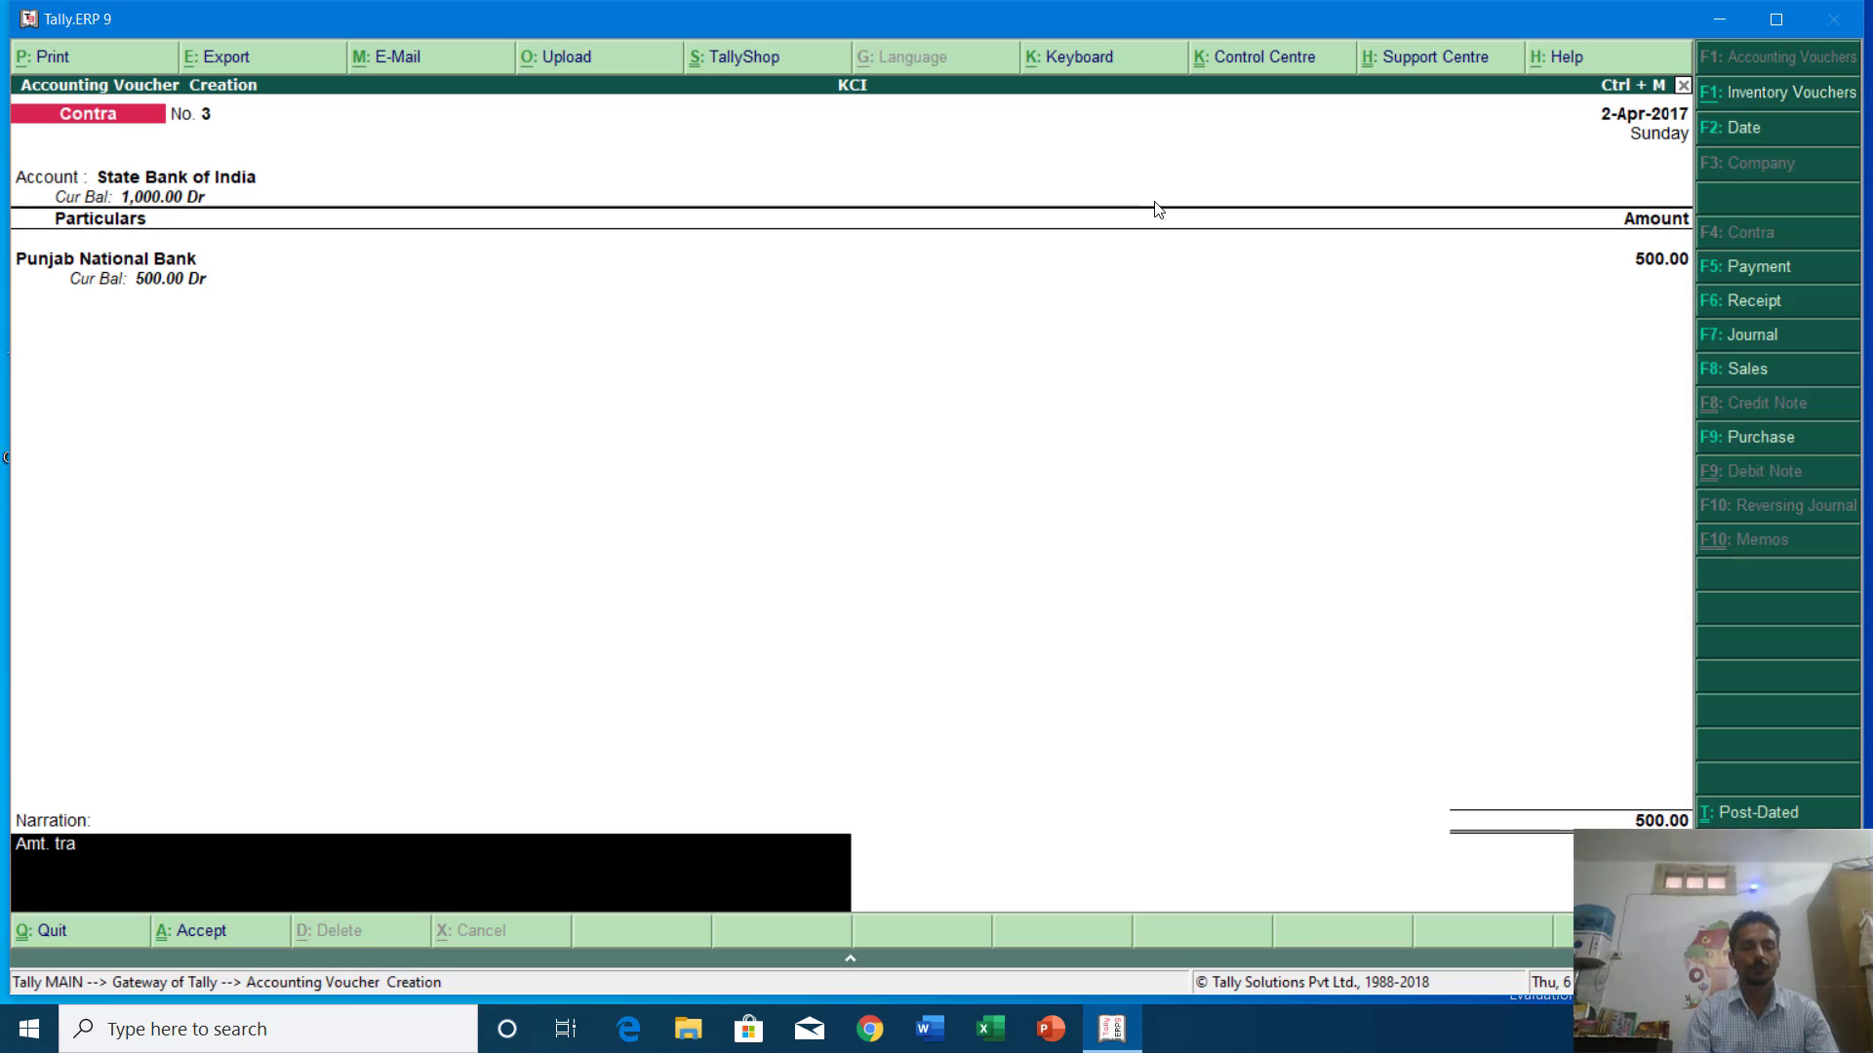
{"action": "type", "text": "nsfer"}
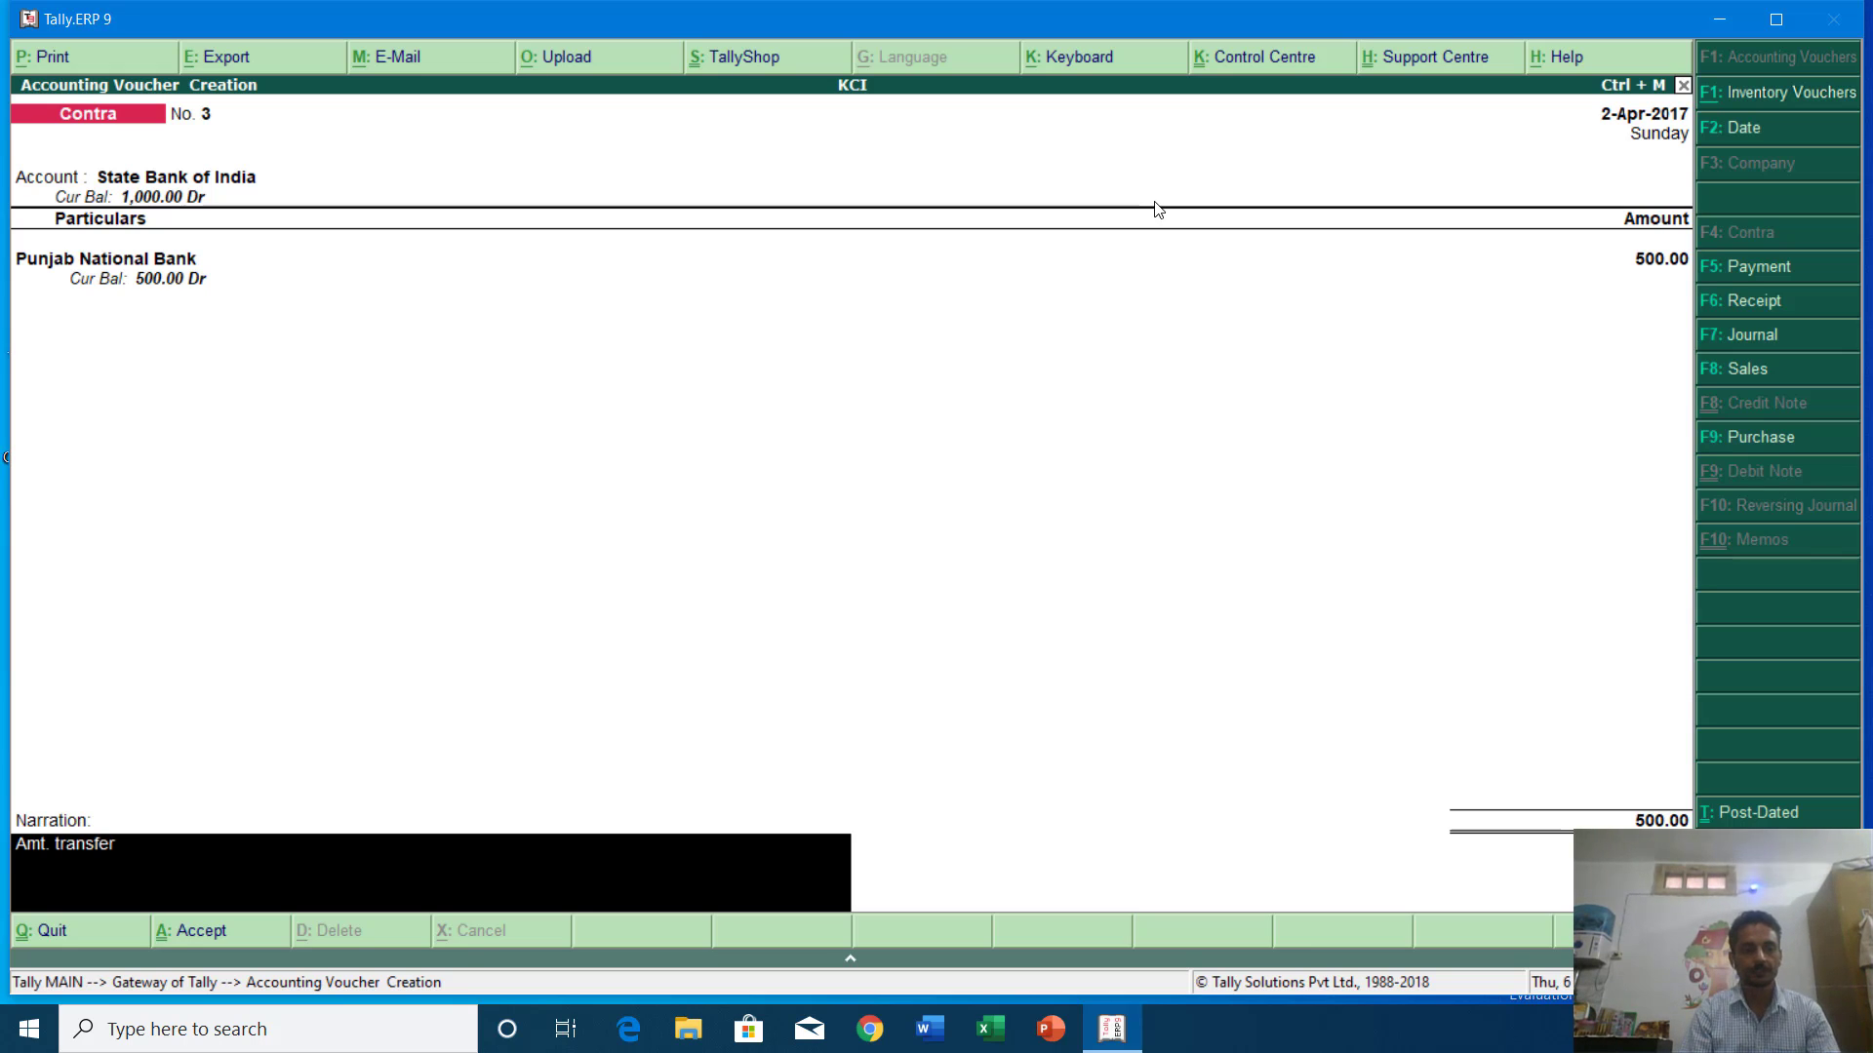
{"action": "type", "text": " online."}
{"action": "key", "text": "Return"}
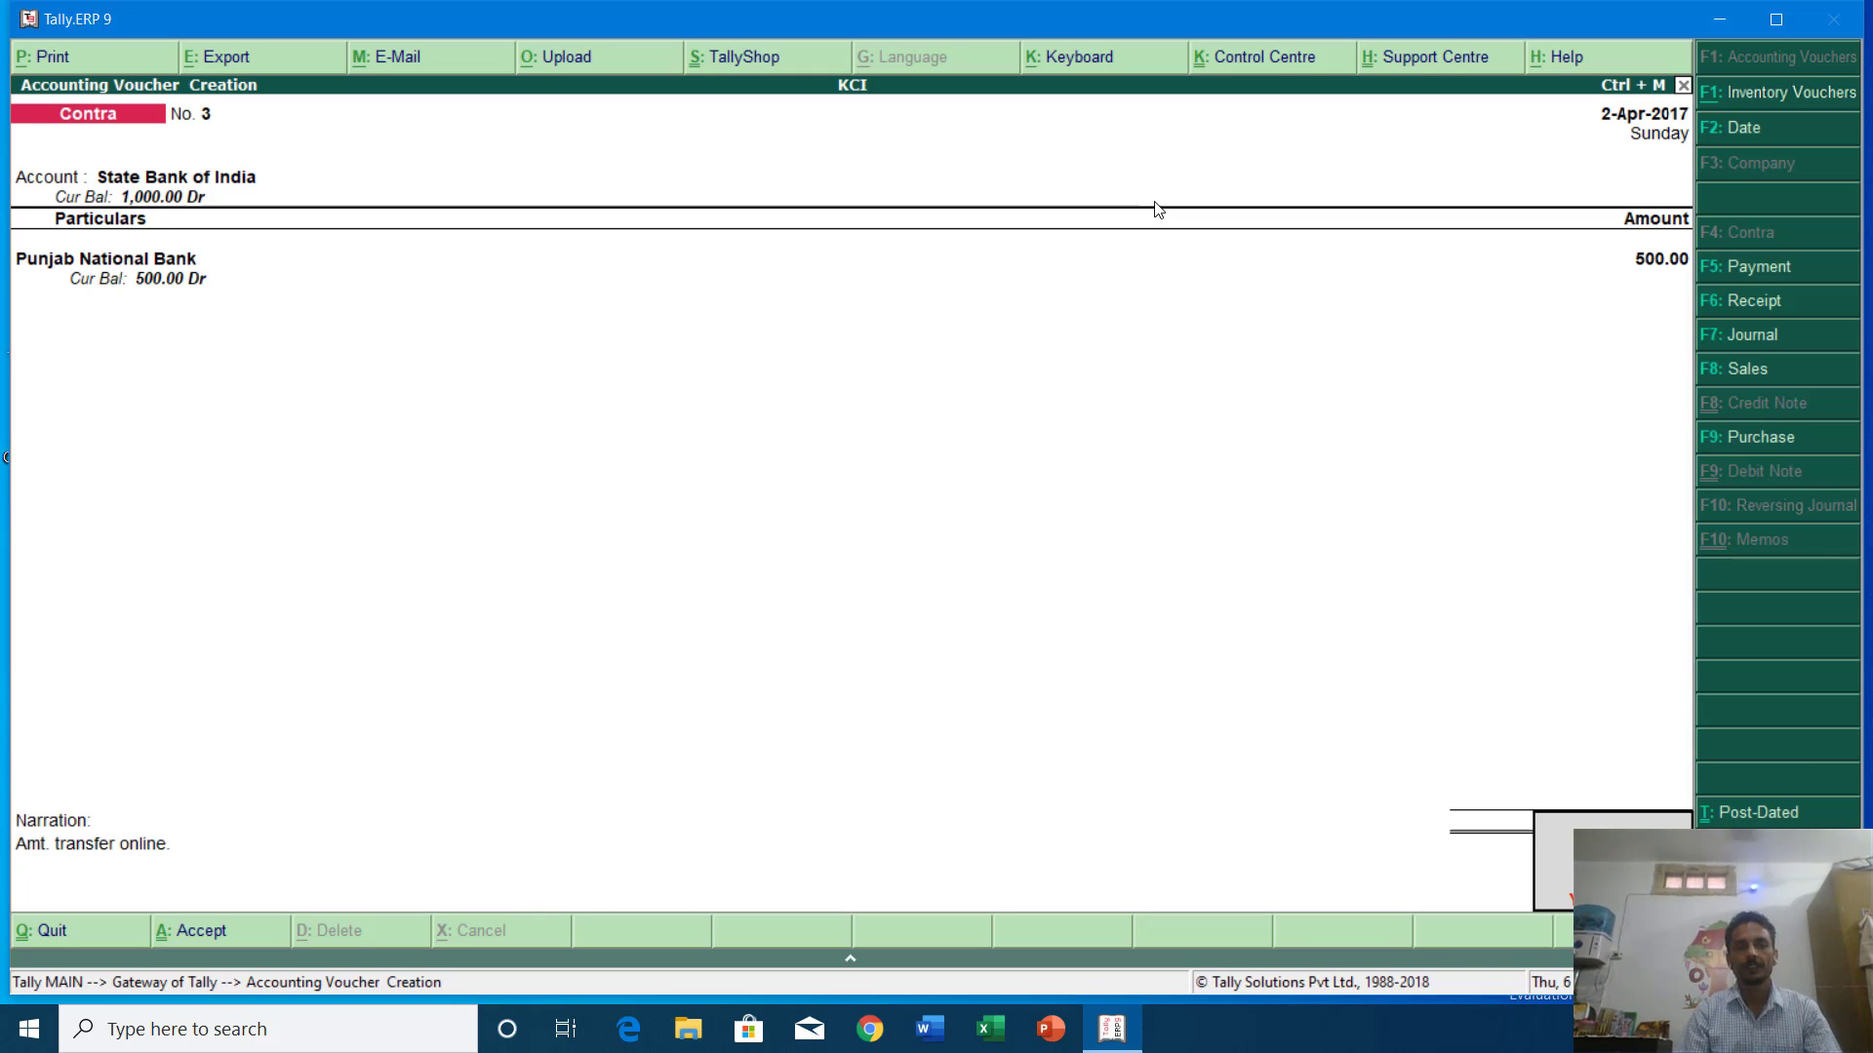
Save Contra No. 3 and begin Contra No. 4 with Cash account and State Bank of India particular.
{"action": "key", "text": "Return"}
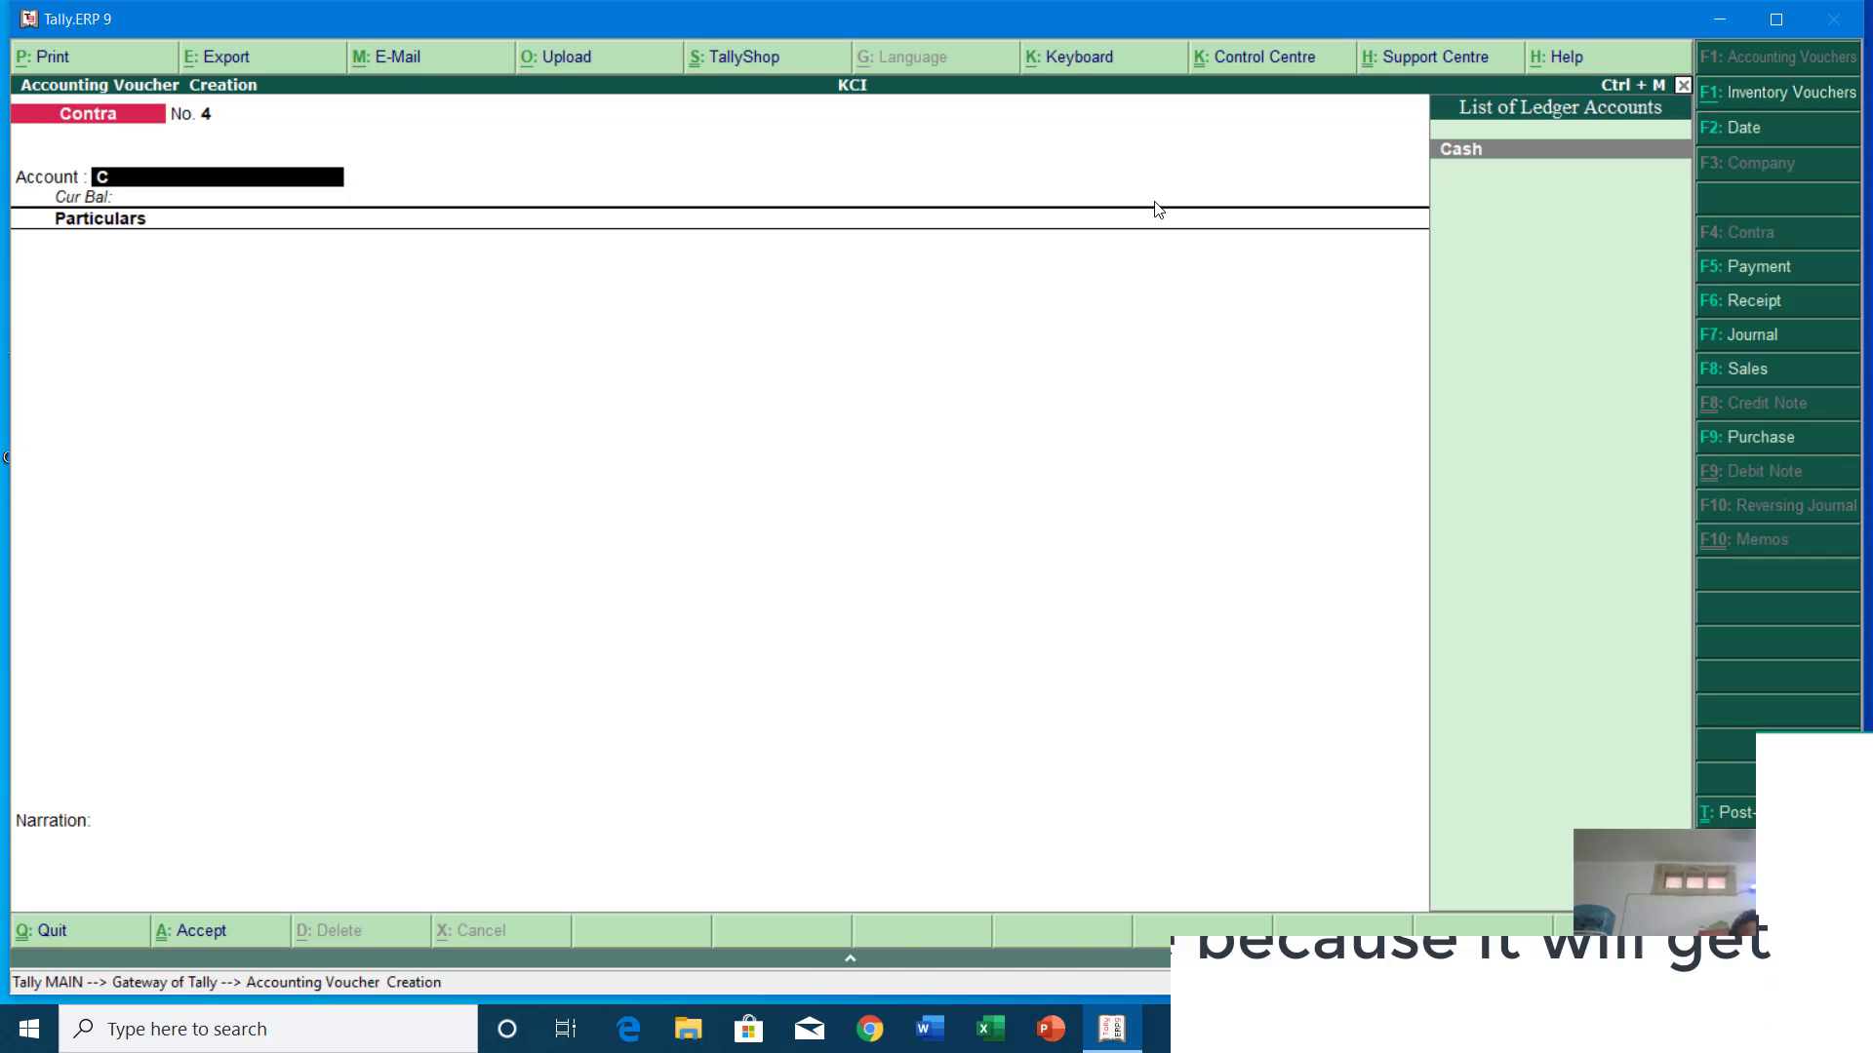
{"action": "type", "text": "cas"}
{"action": "key", "text": "Return"}
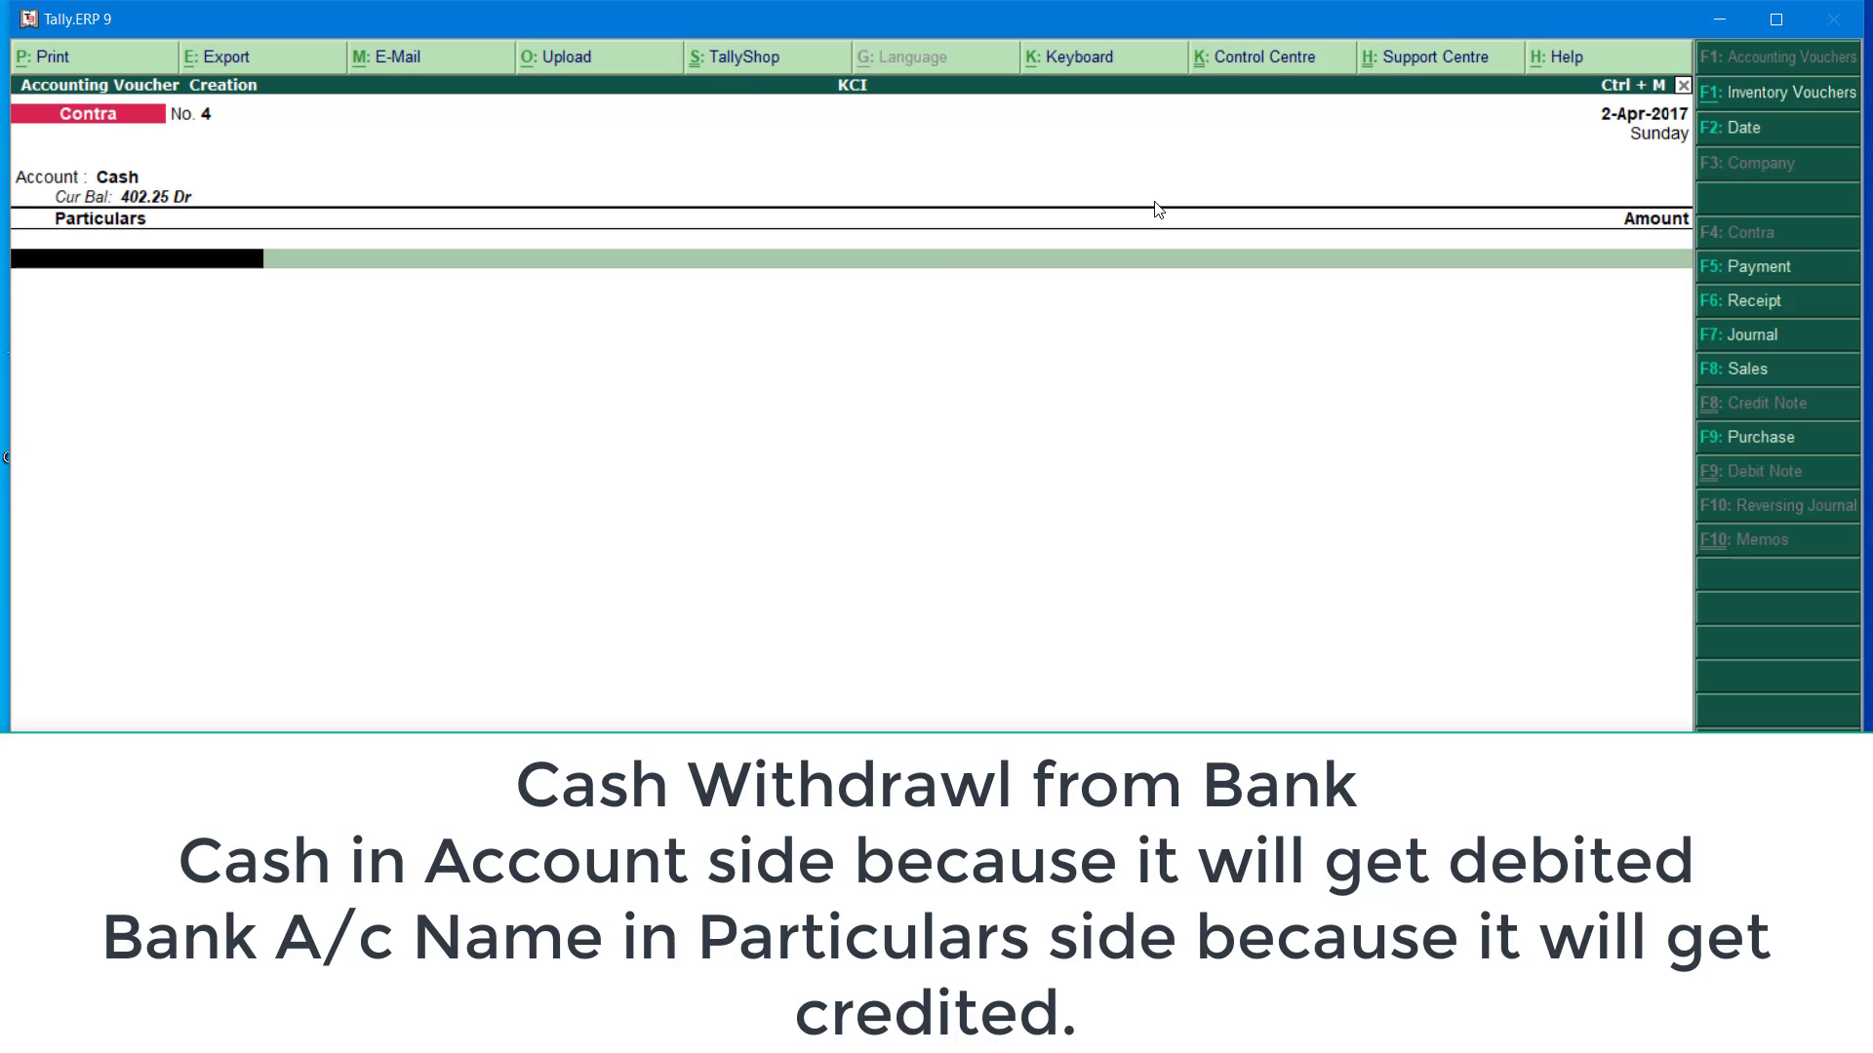
{"action": "type", "text": "st"}
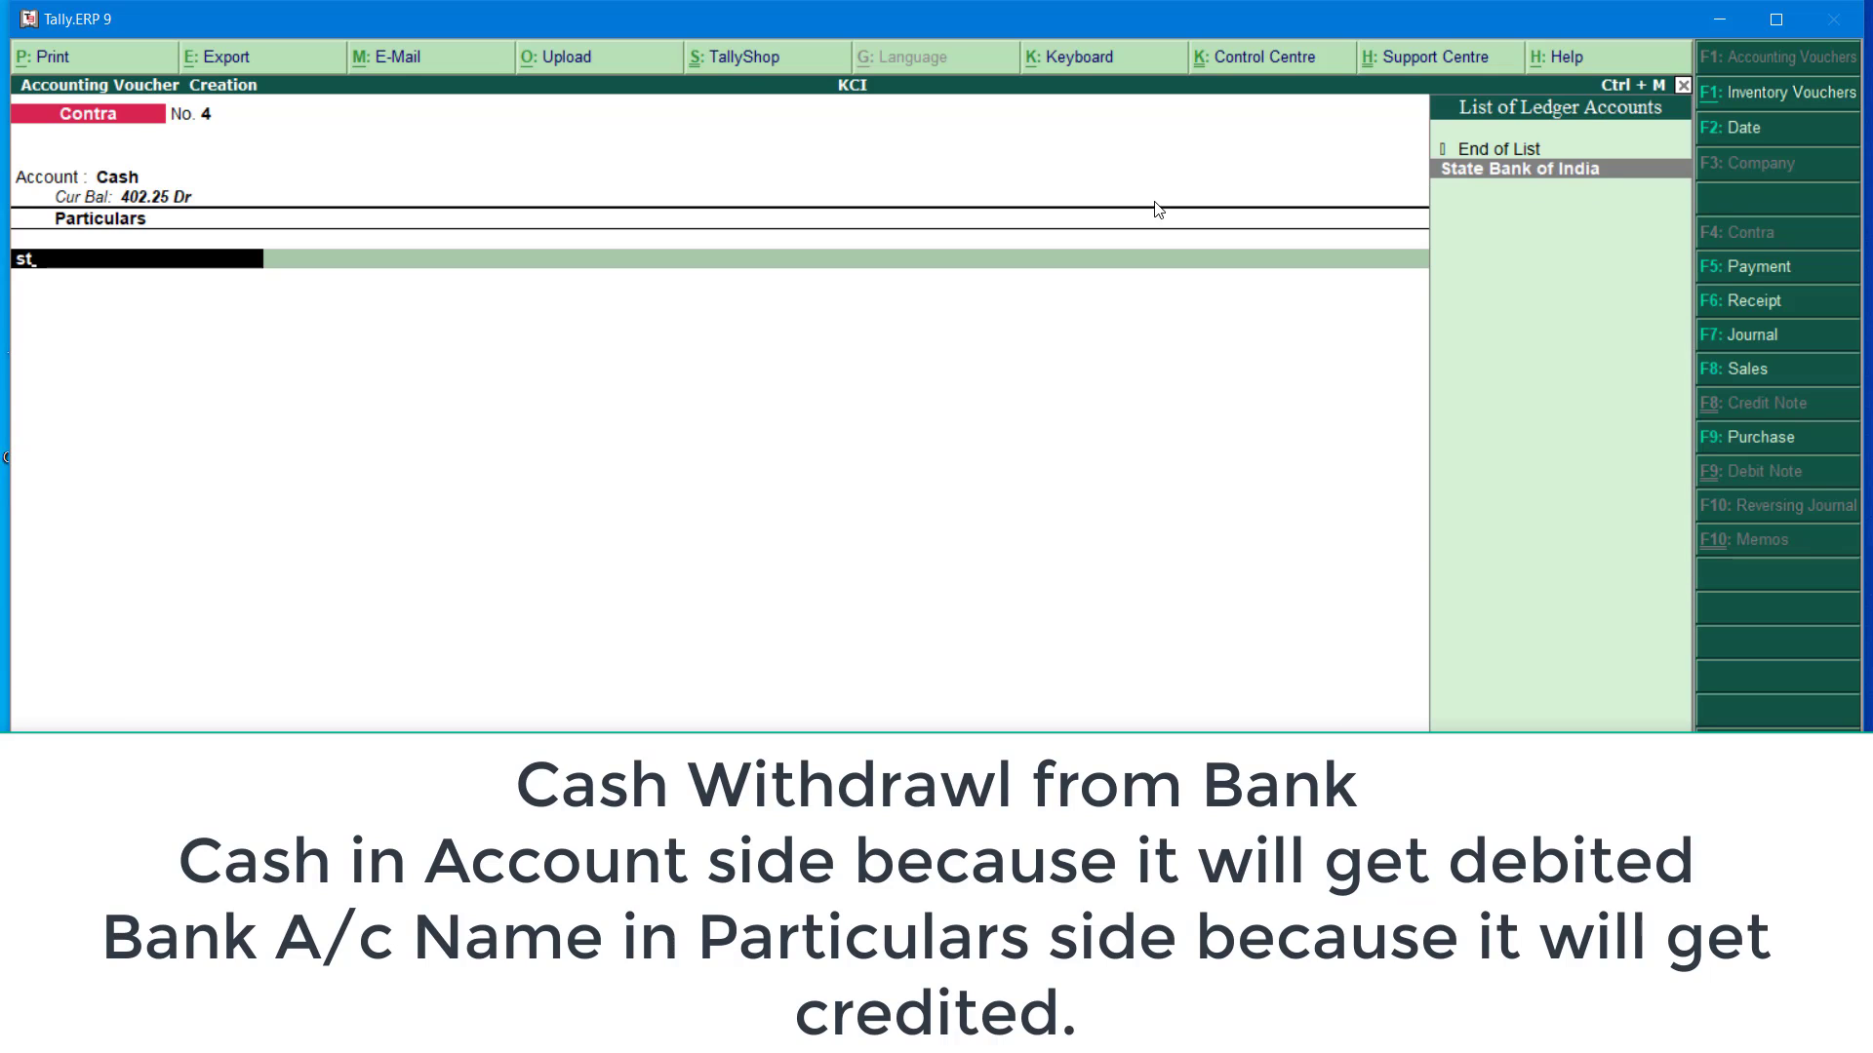
{"action": "type", "text": "ate"}
{"action": "key", "text": "Return"}
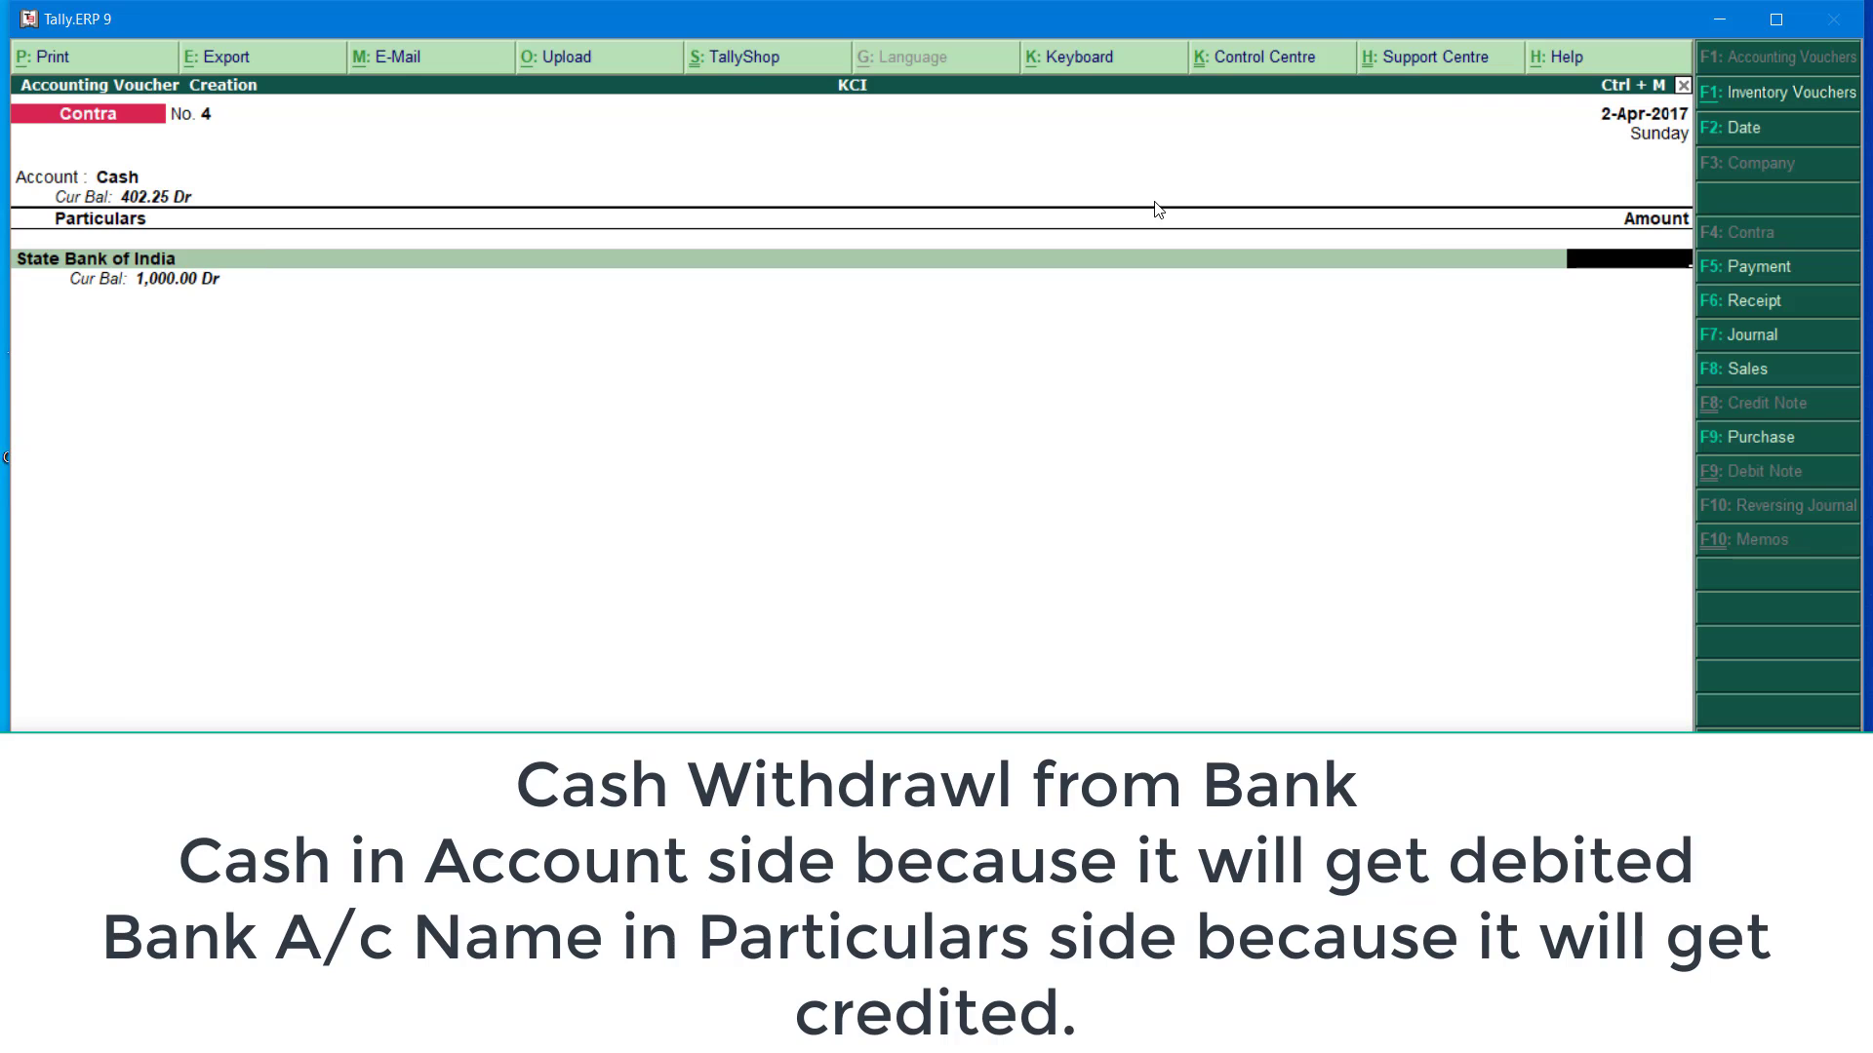
Enter the 300 withdrawal amount, save Contra No. 4, and return to the Gateway.
{"action": "type", "text": "300"}
{"action": "key", "text": "Return"}
{"action": "key", "text": "Return"}
{"action": "key", "text": "Return"}
{"action": "key", "text": "Return"}
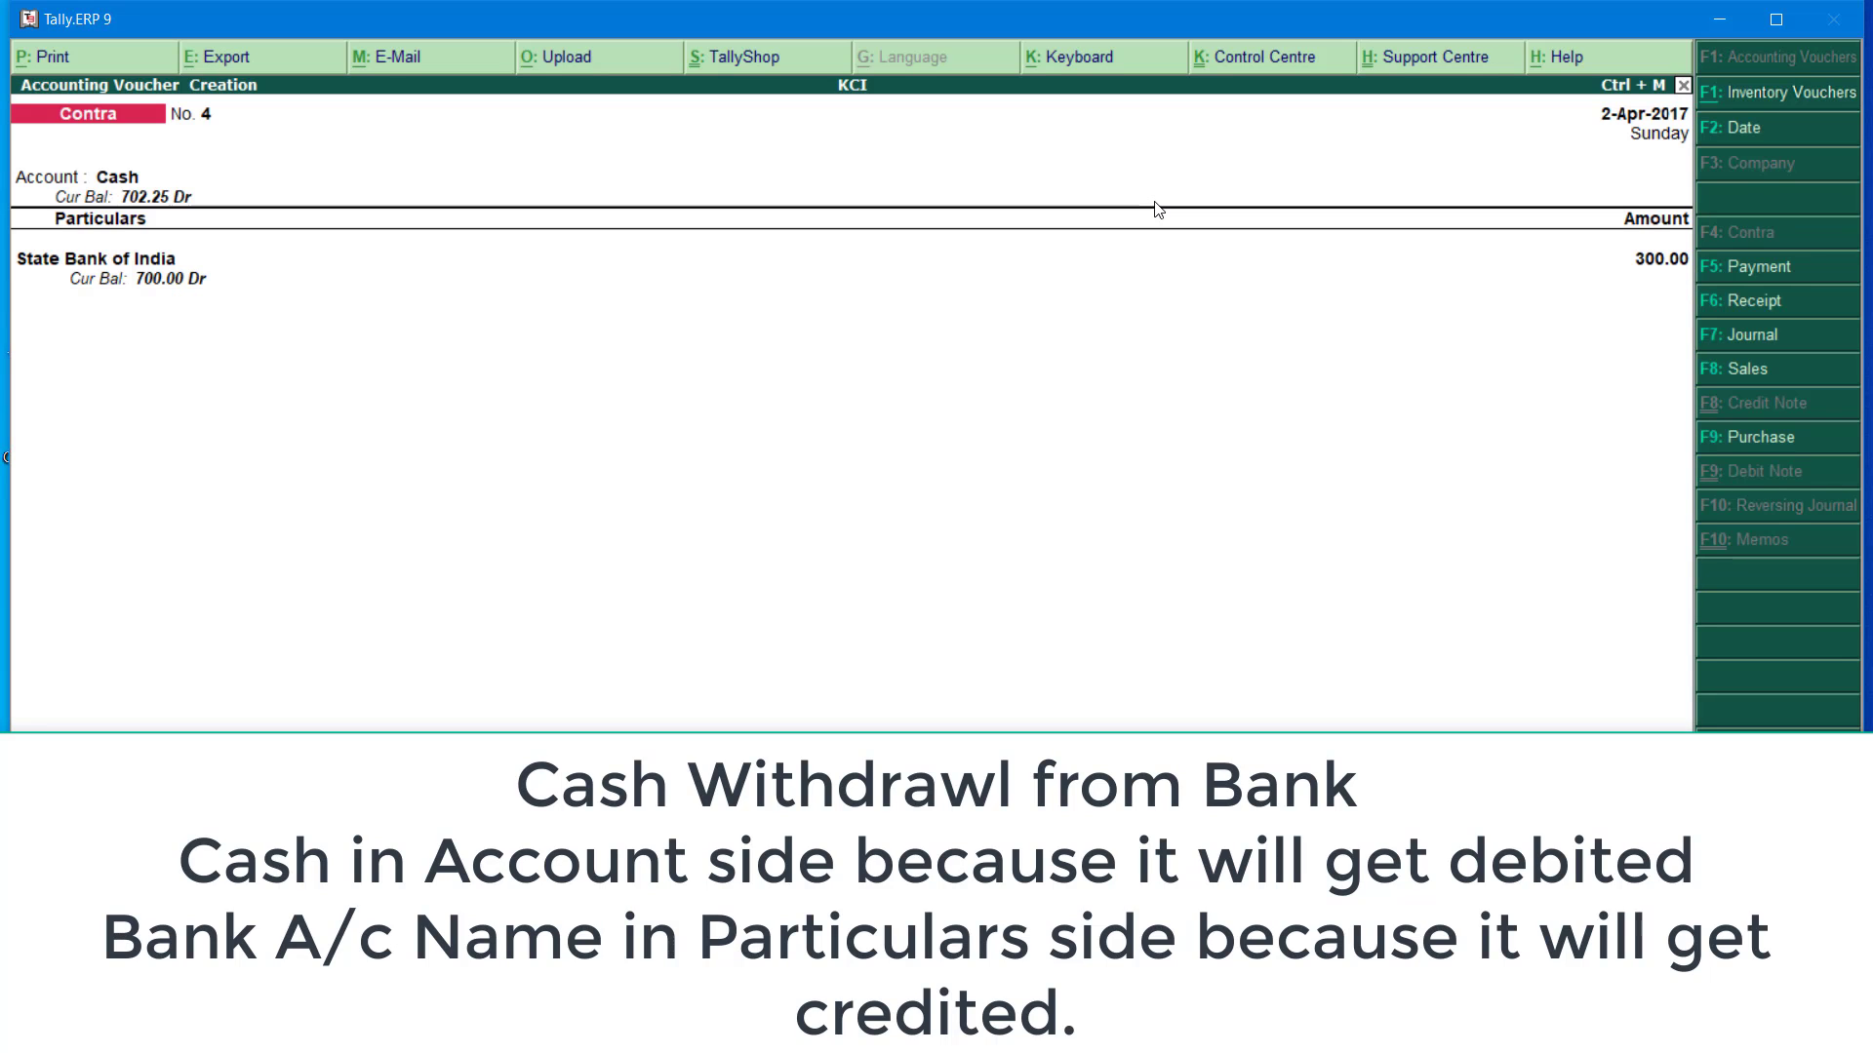
{"action": "key", "text": "ctrl+a"}
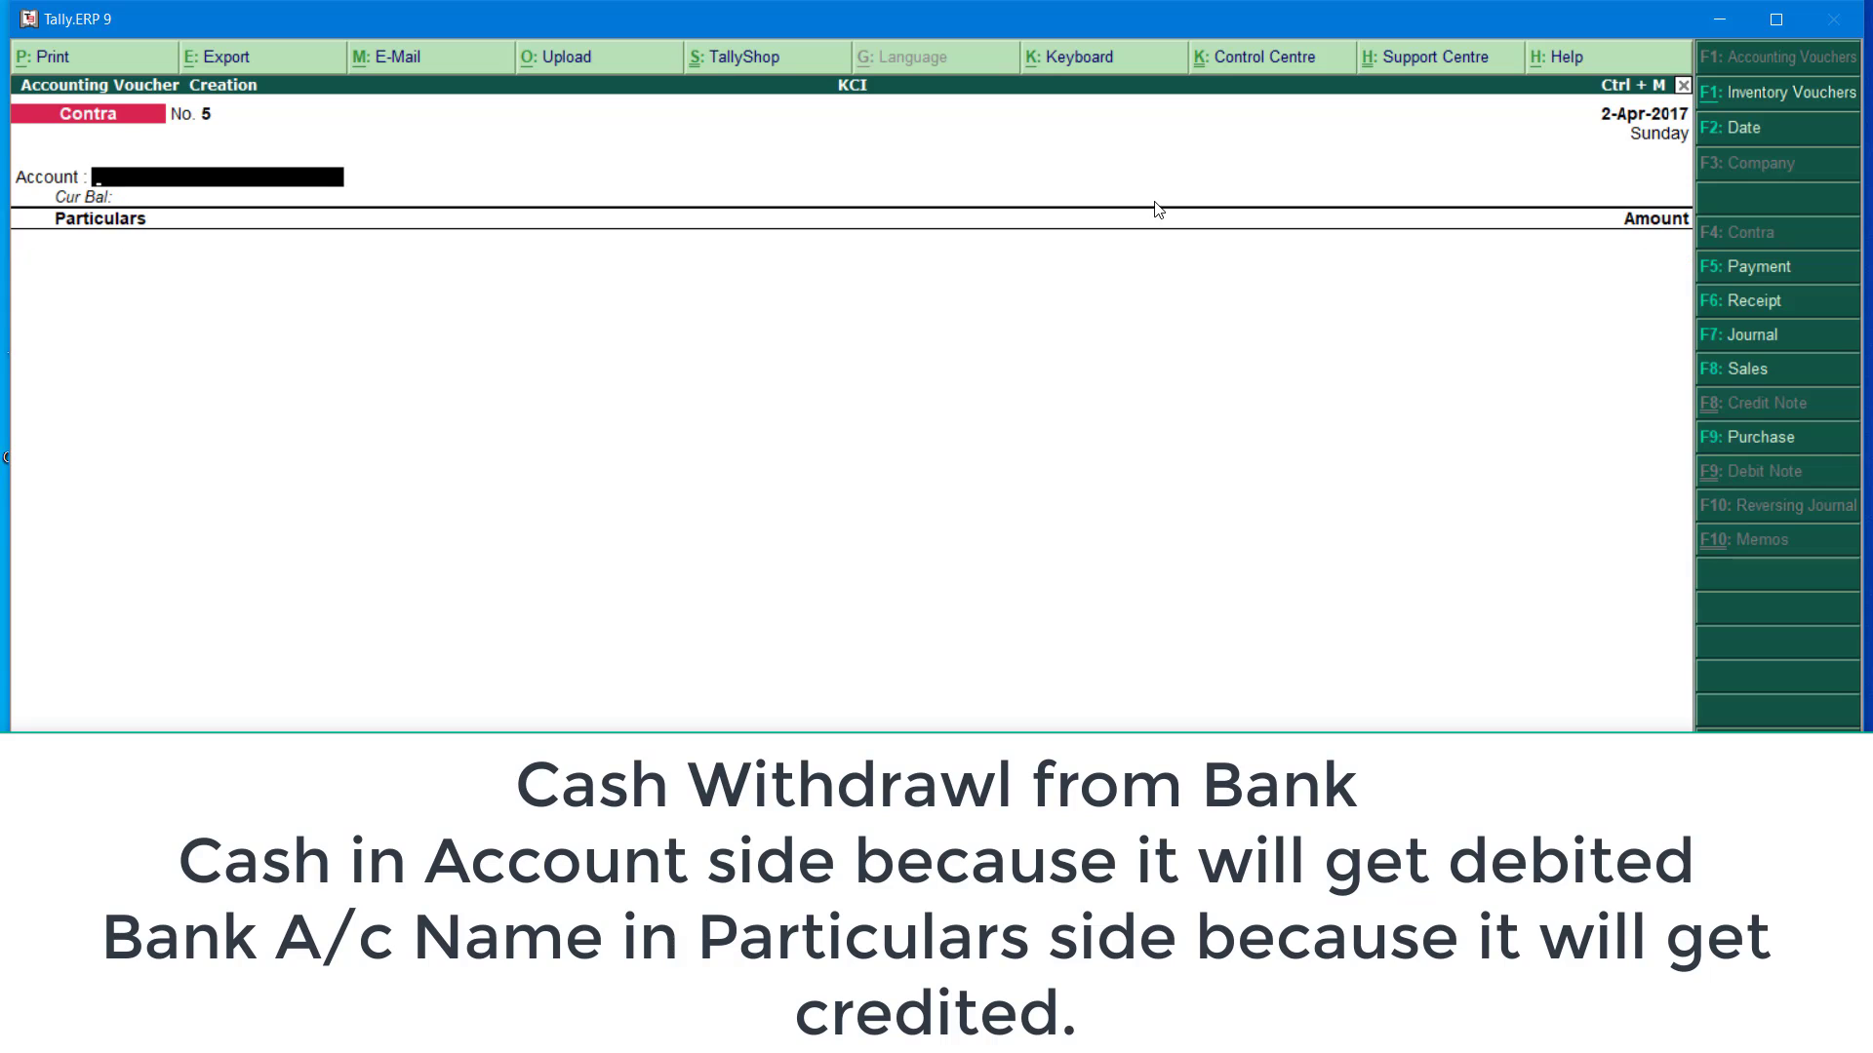
{"action": "key", "text": "Escape"}
{"action": "key", "text": "Down"}
{"action": "key", "text": "Down"}
{"action": "key", "text": "Down"}
{"action": "key", "text": "Down"}
{"action": "key", "text": "Down"}
{"action": "key", "text": "Down"}
{"action": "key", "text": "Down"}
{"action": "key", "text": "Down"}
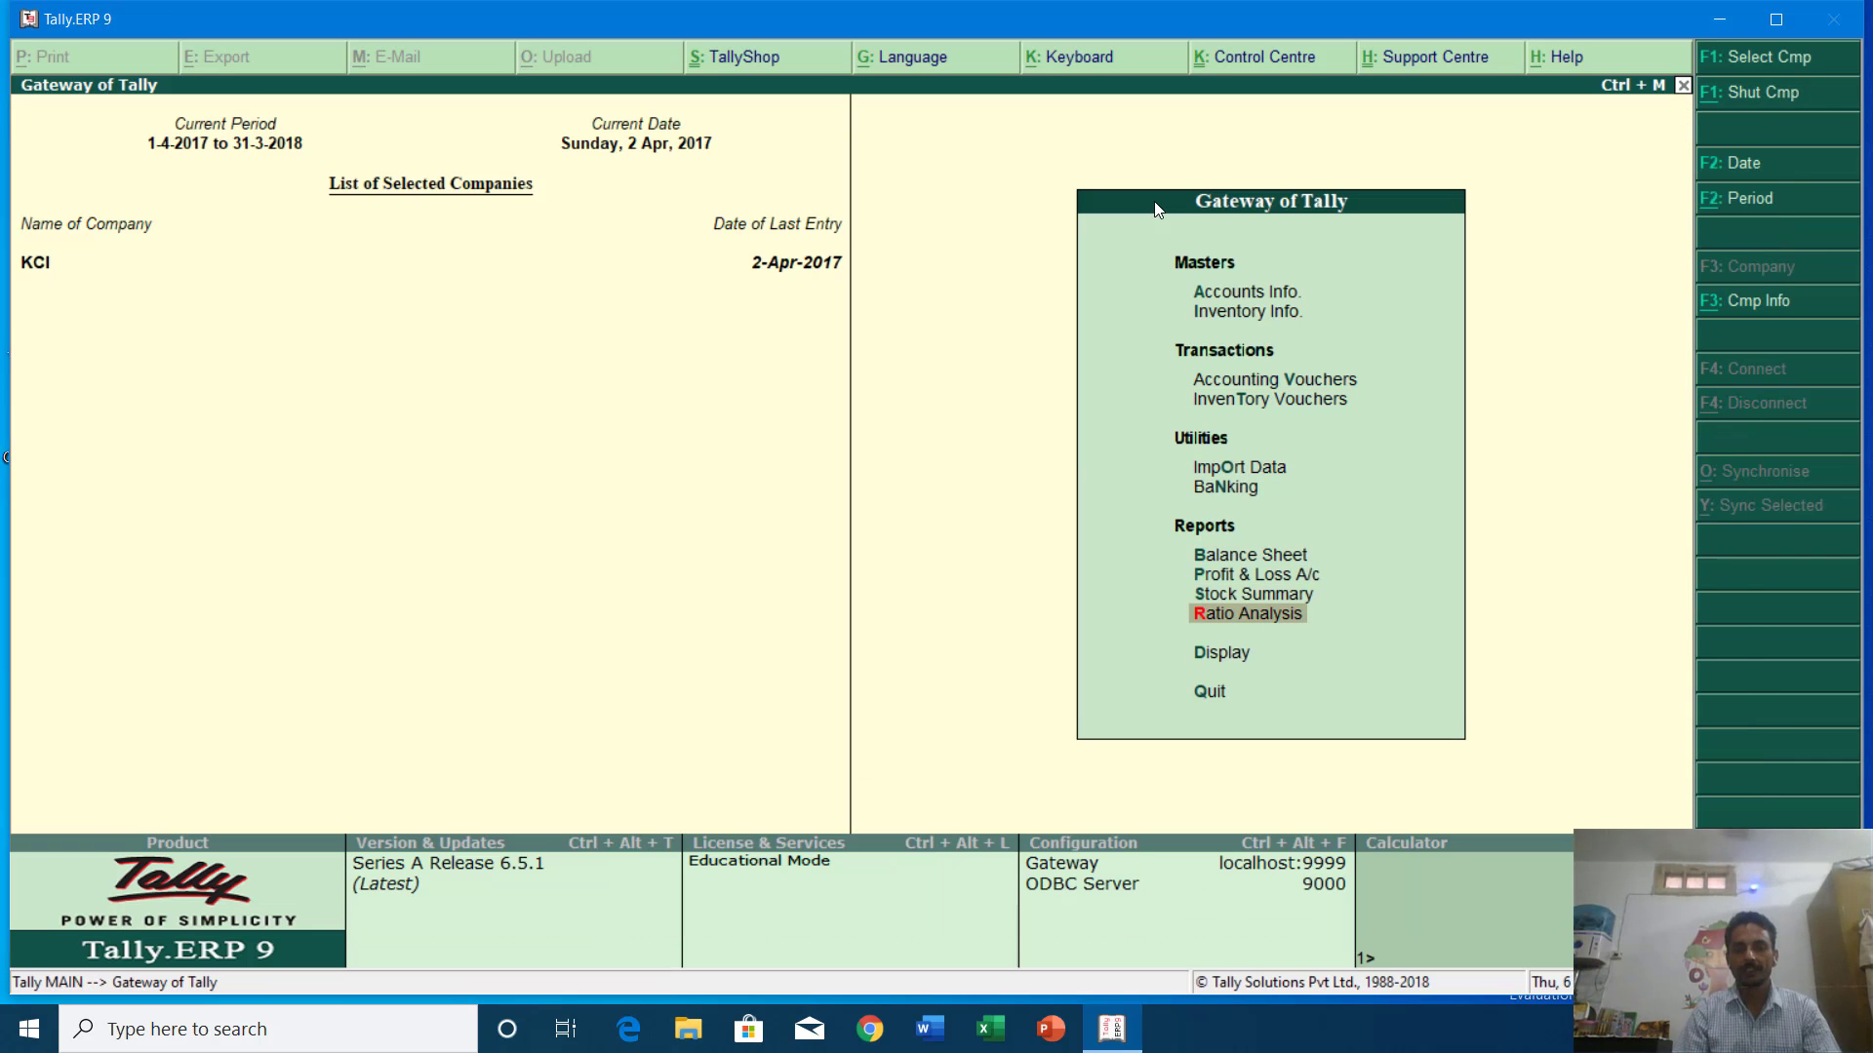
Open the Cash/Bank Summary and review State Bank of India's monthly summary.
{"action": "key", "text": "Return"}
{"action": "key", "text": "Down"}
{"action": "key", "text": "Down"}
{"action": "key", "text": "Return"}
{"action": "key", "text": "Return"}
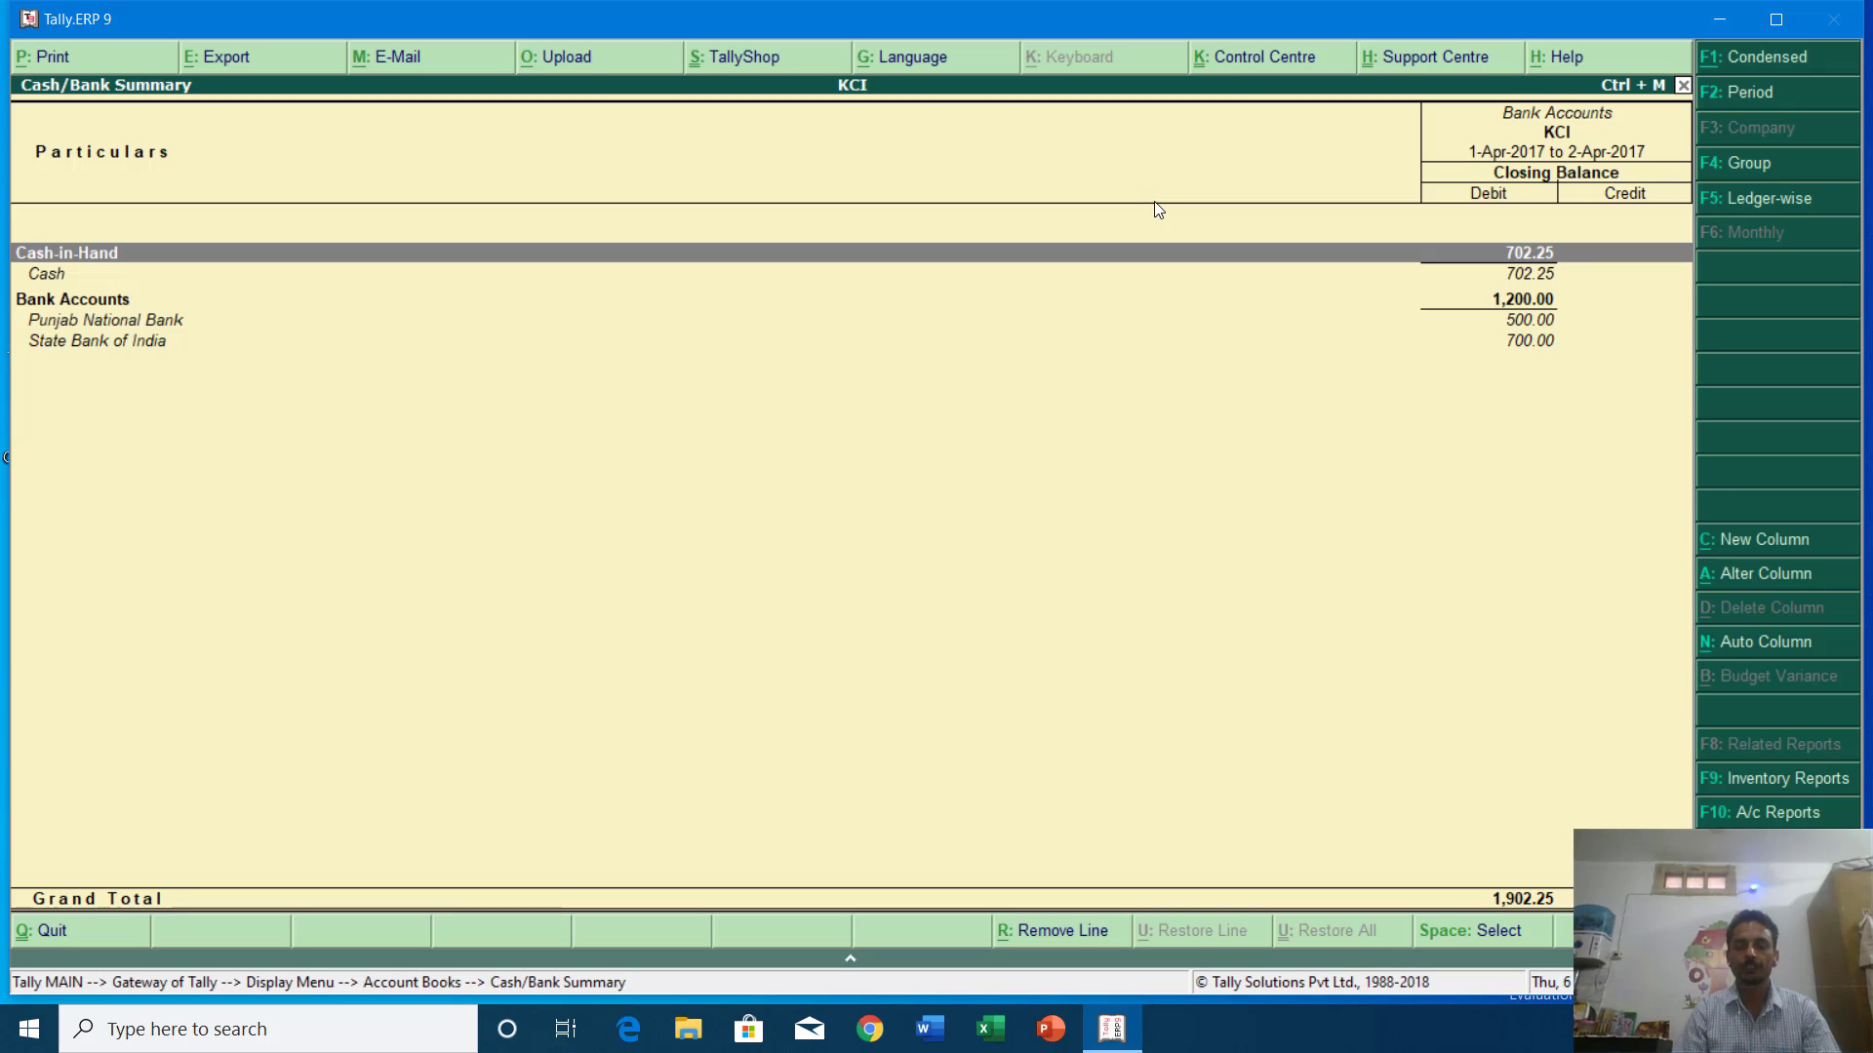
{"action": "key", "text": "Down"}
{"action": "key", "text": "Down"}
{"action": "key", "text": "Down"}
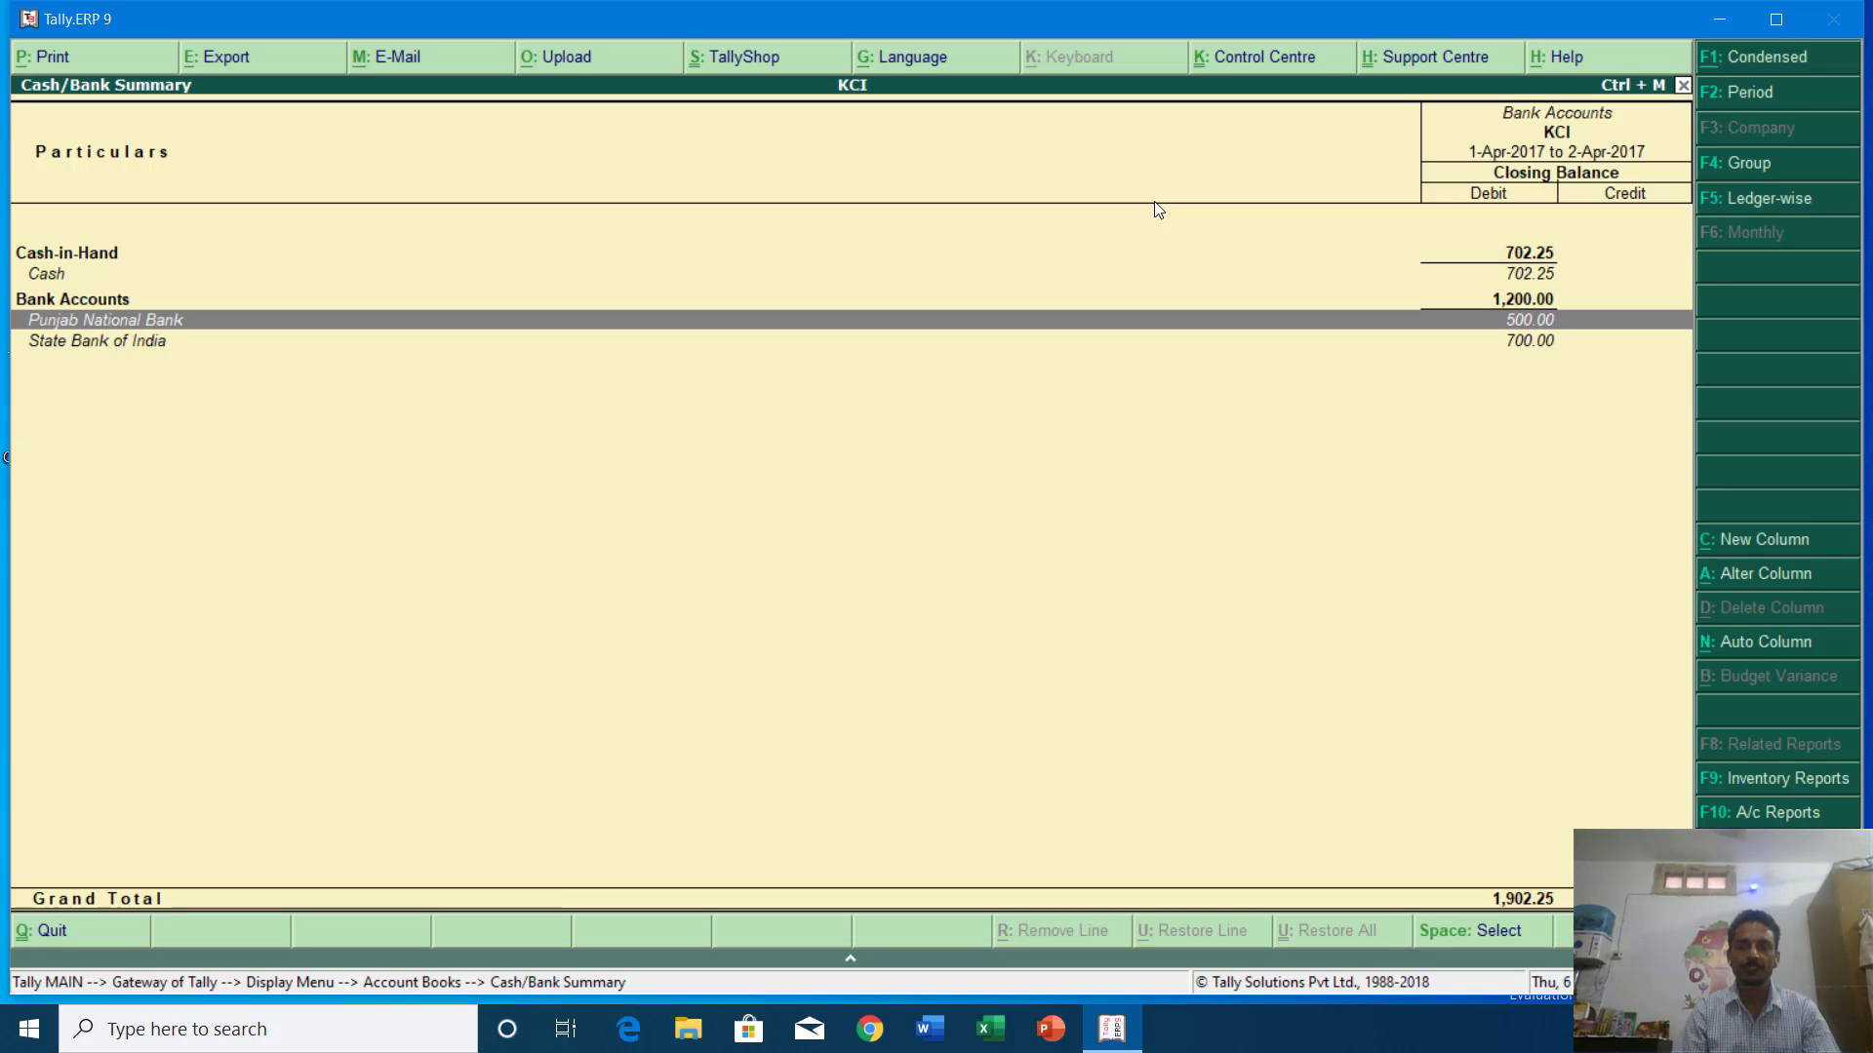
{"action": "key", "text": "Down"}
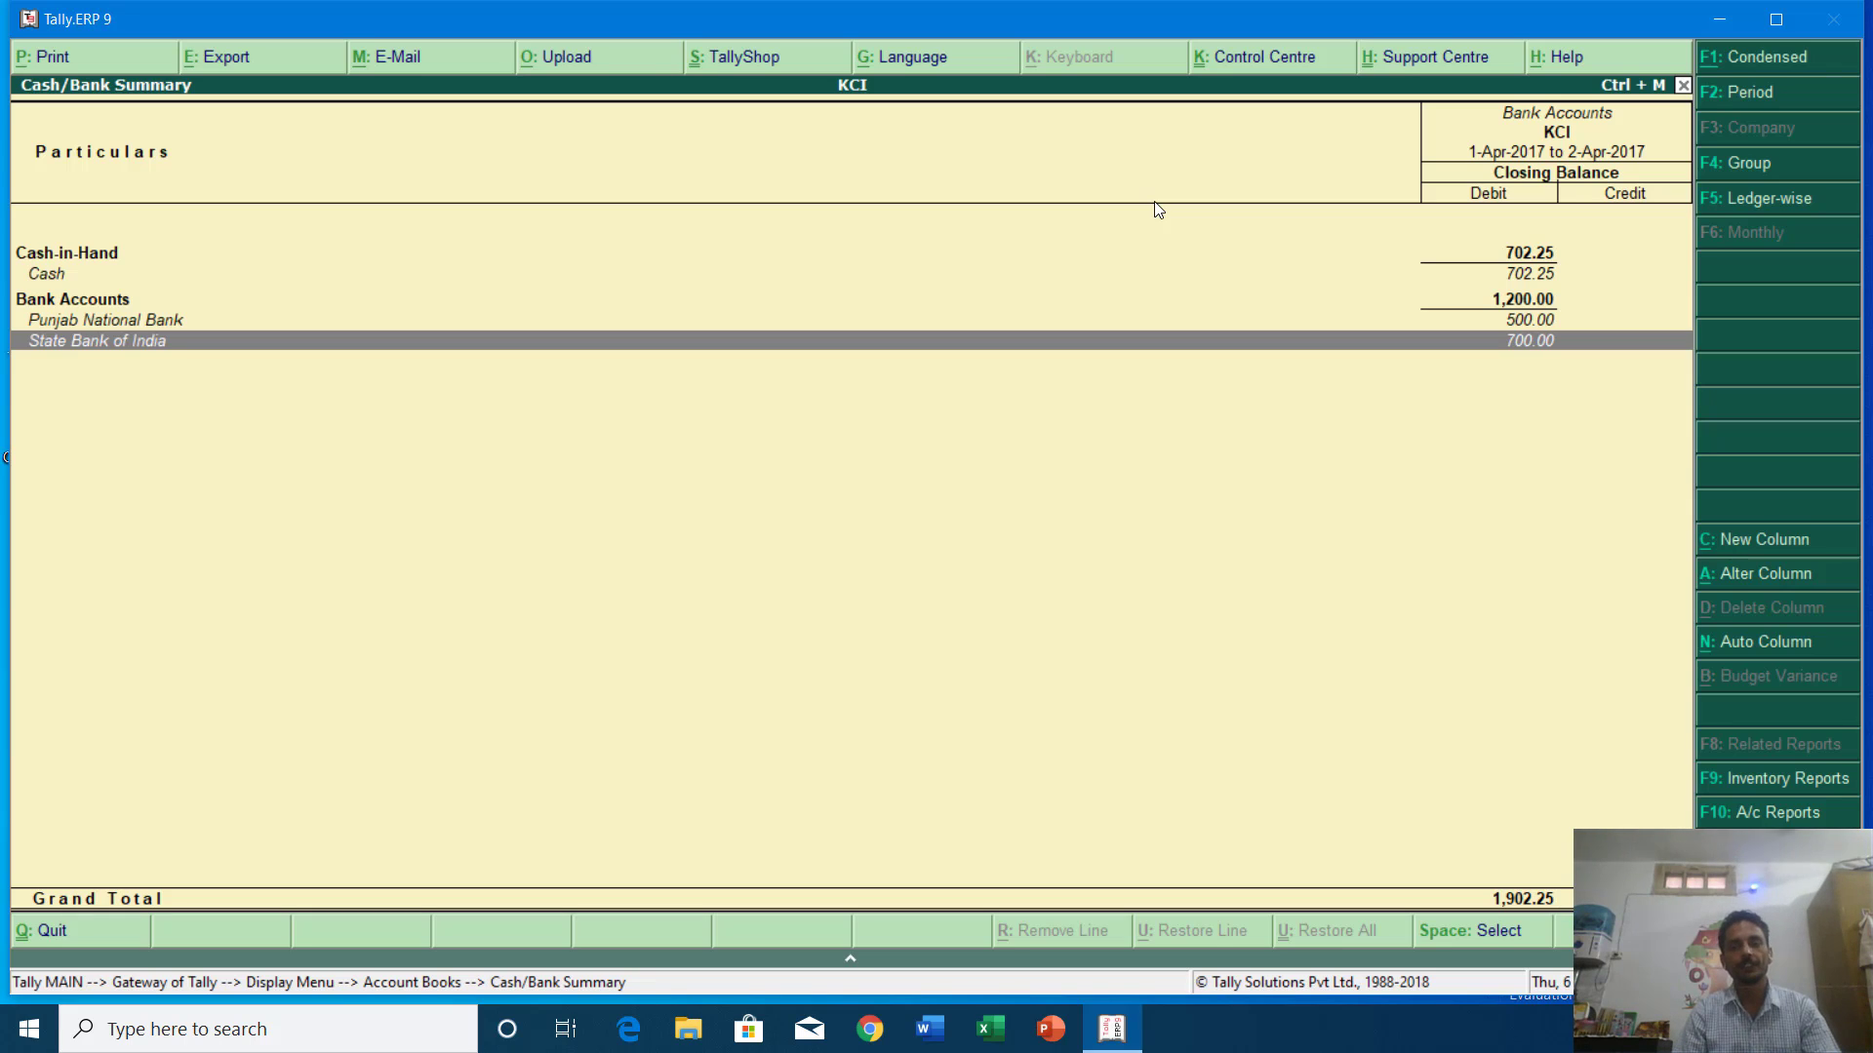
{"action": "key", "text": "Return"}
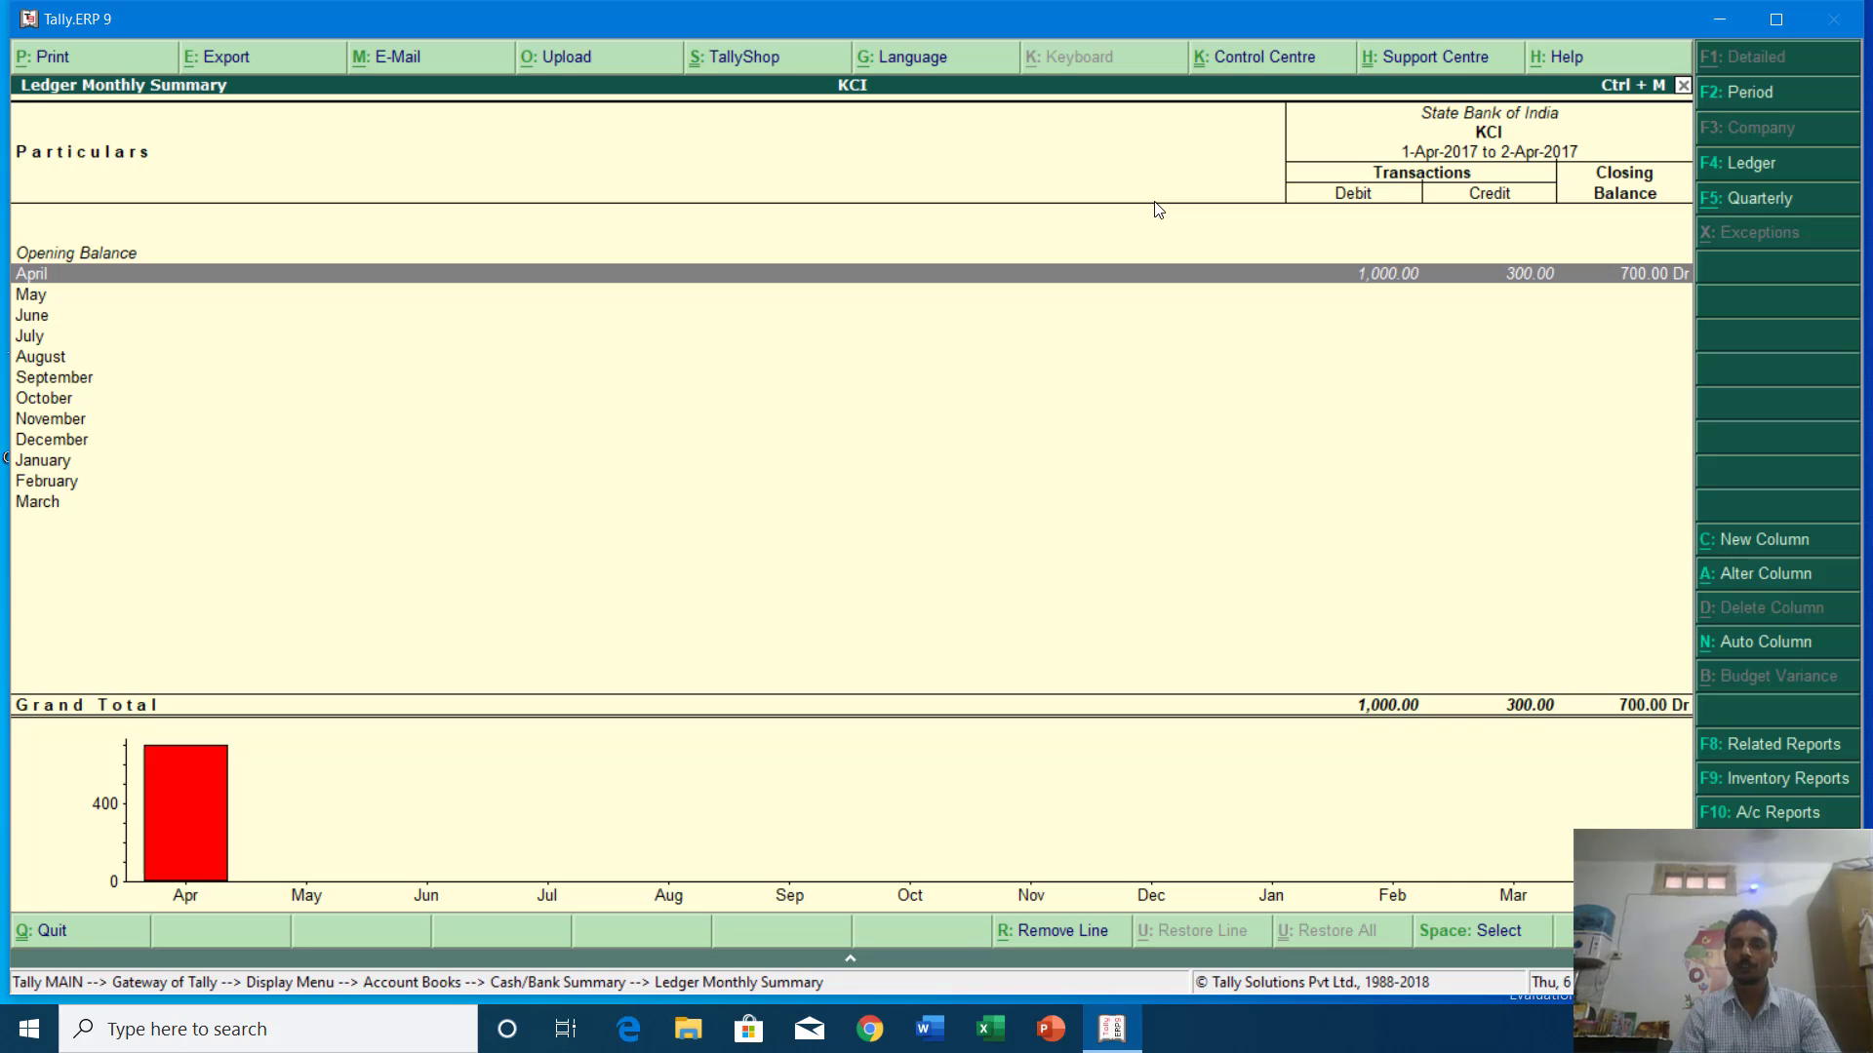
{"action": "key", "text": "Escape"}
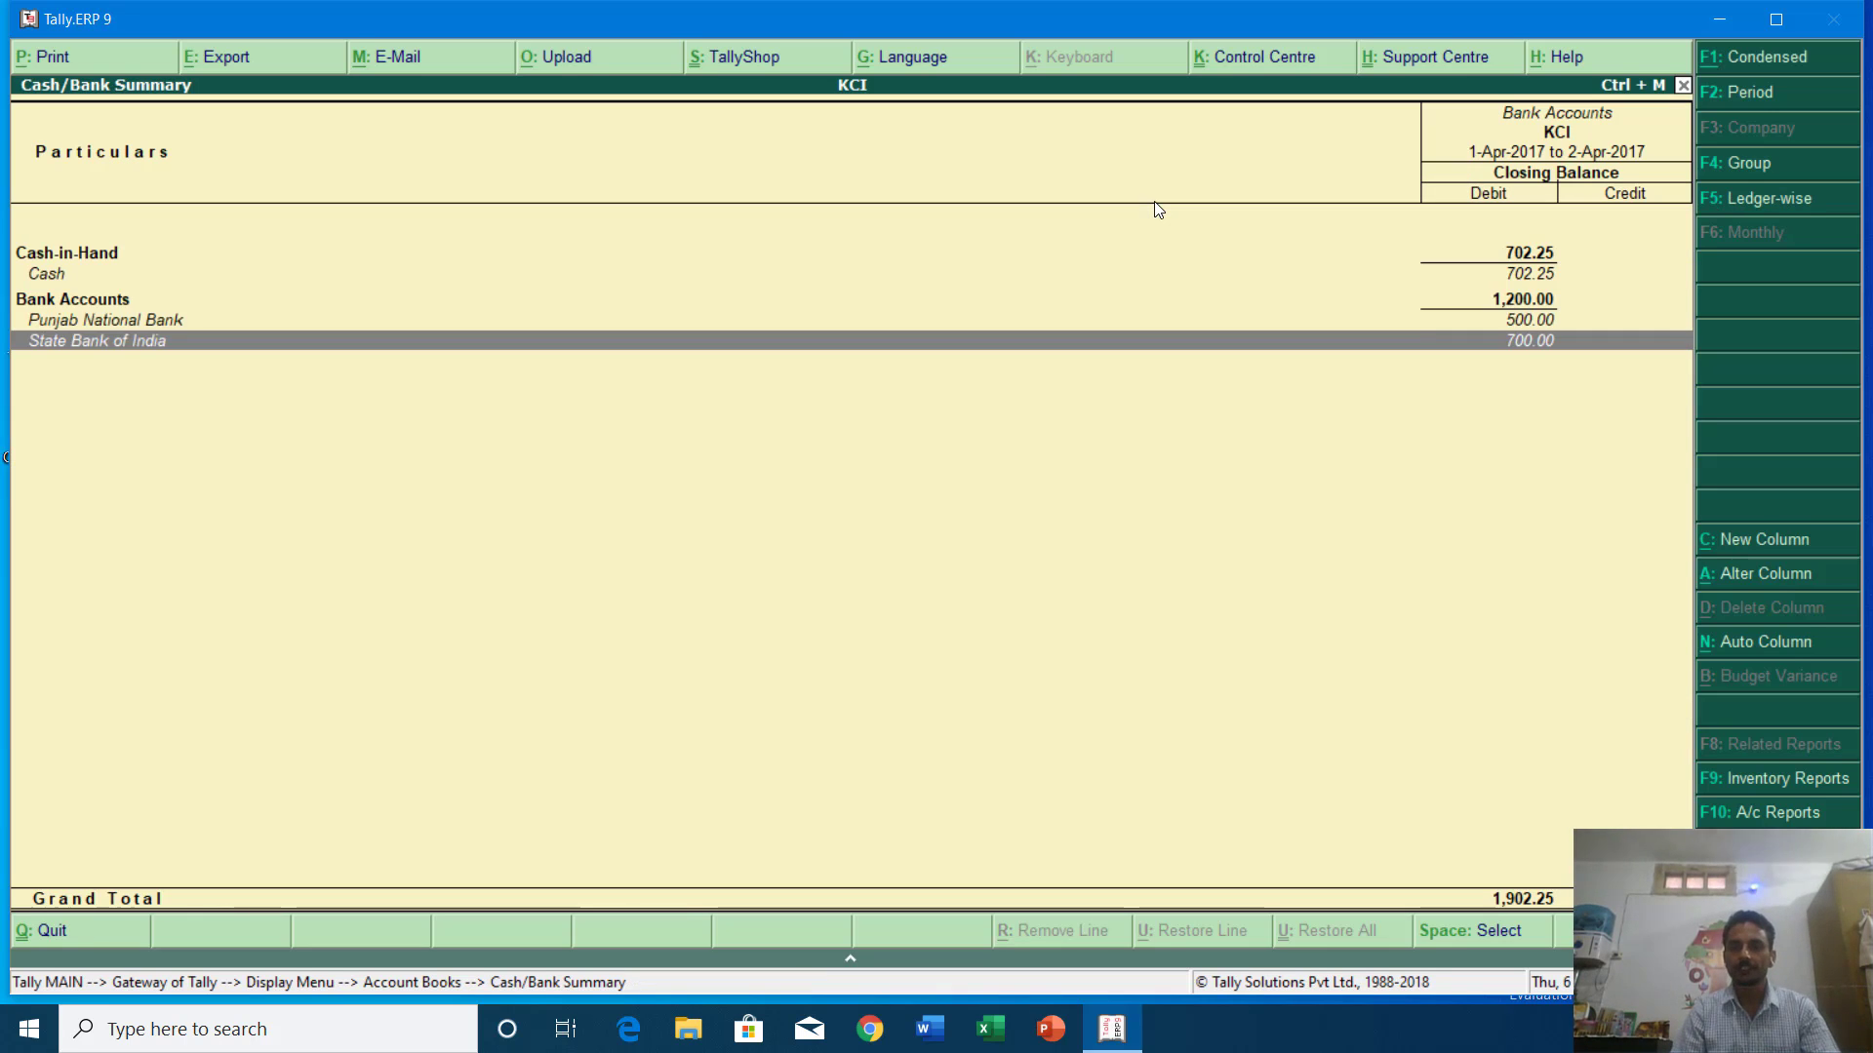
Review Punjab National Bank's April contra vouchers, including the State Bank of India transfer.
{"action": "key", "text": "Up"}
{"action": "key", "text": "Return"}
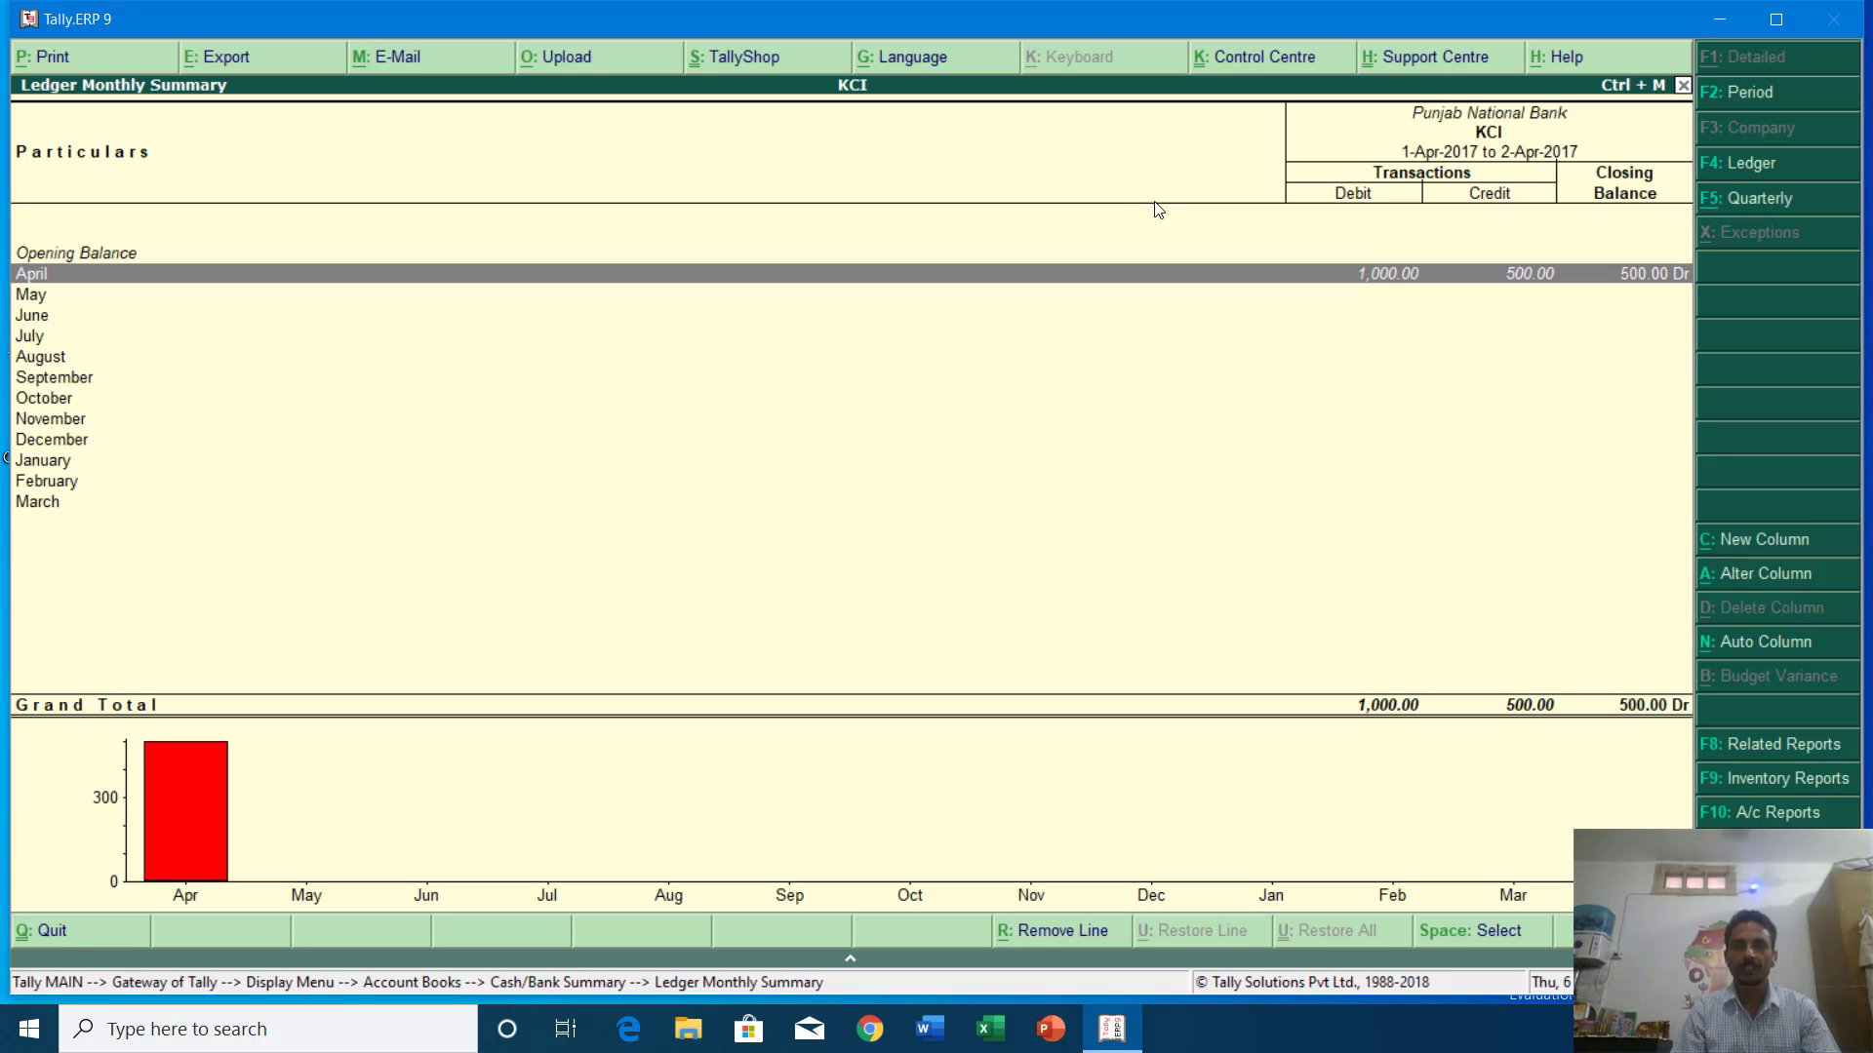
{"action": "key", "text": "Return"}
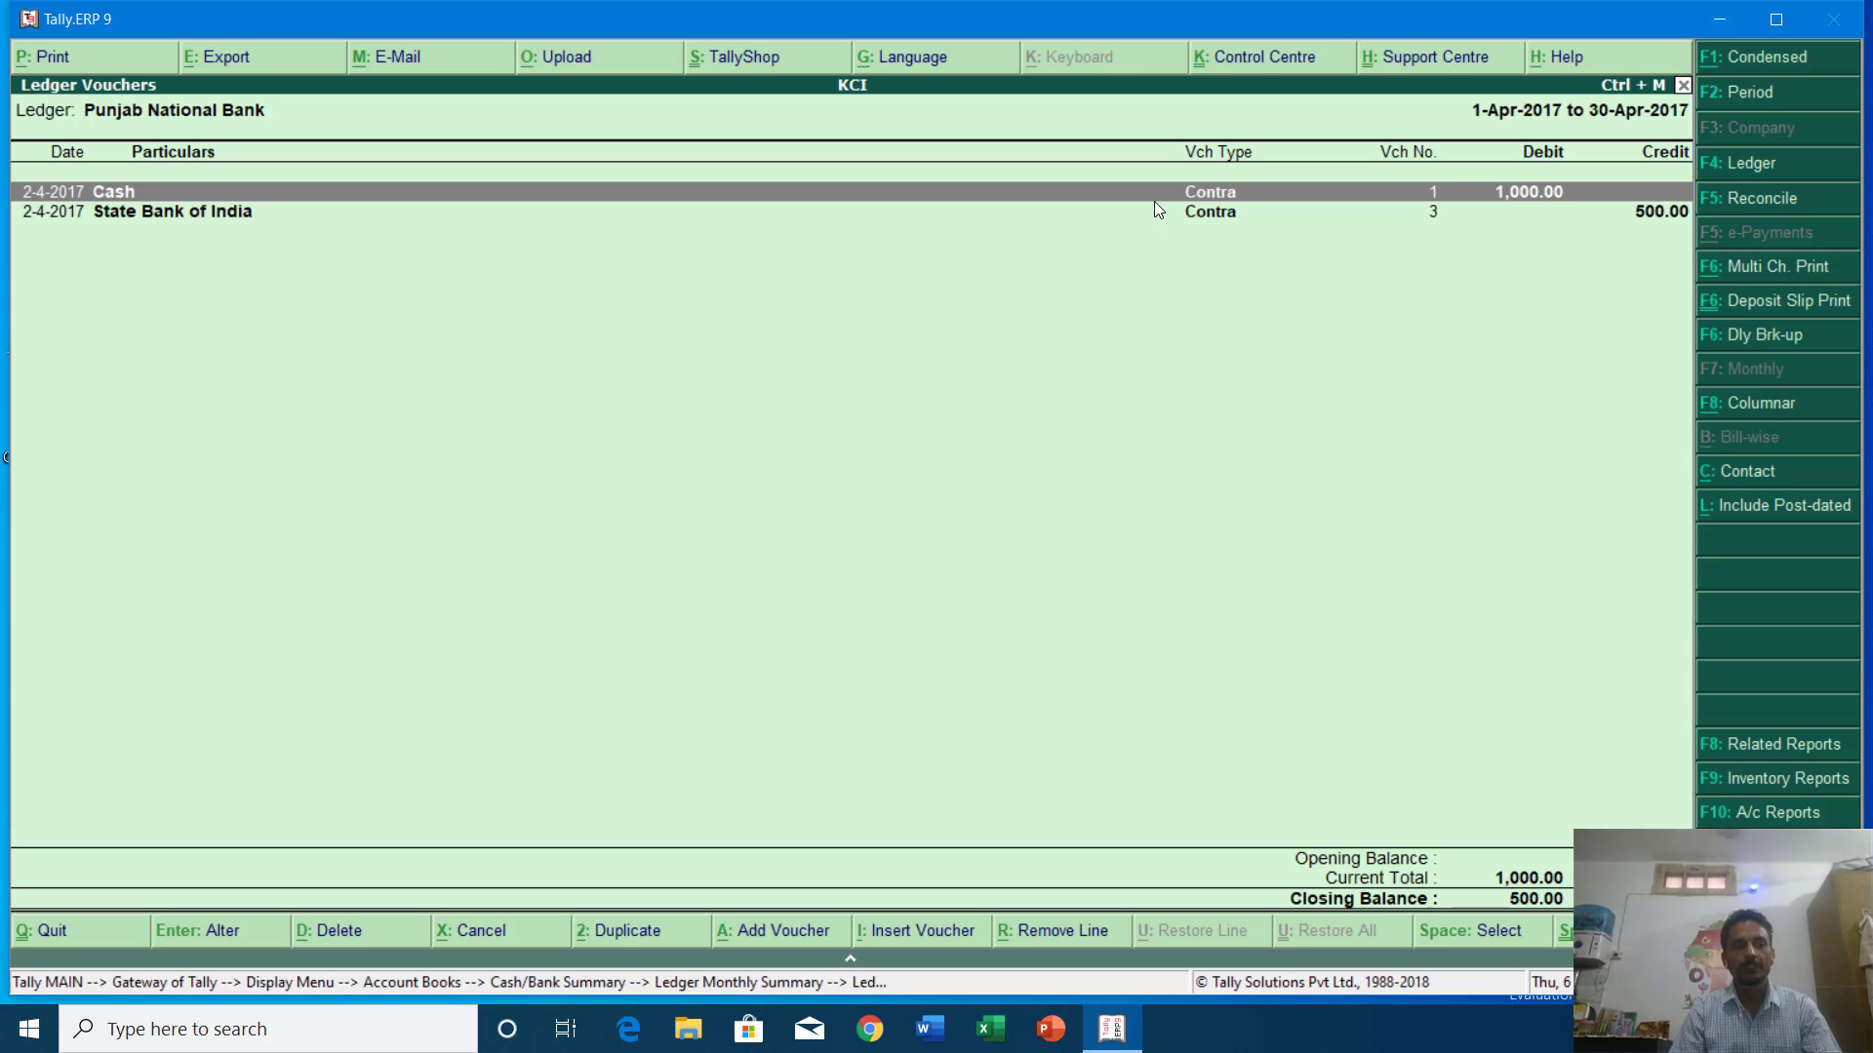
{"action": "left_click", "coordinate": [1158, 208]}
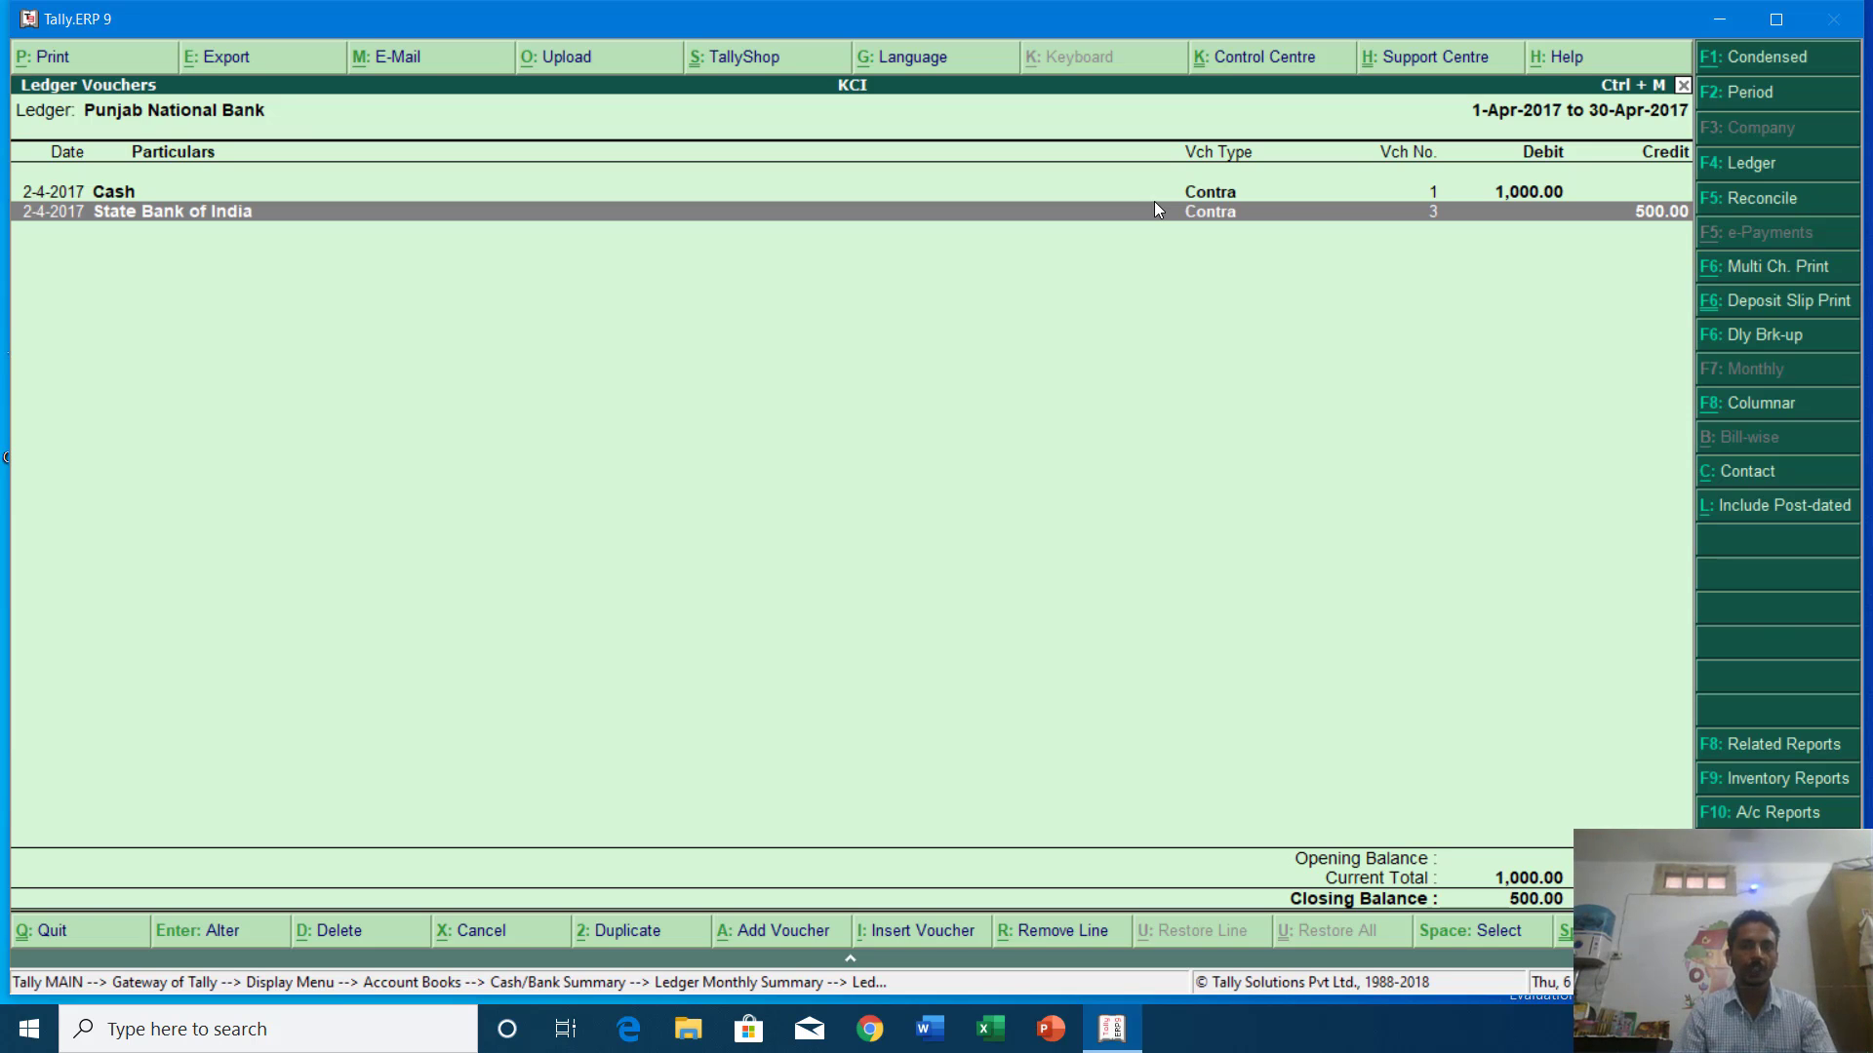
{"action": "key", "text": "Escape"}
{"action": "key", "text": "Escape"}
{"action": "key", "text": "Escape"}
{"action": "key", "text": "Escape"}
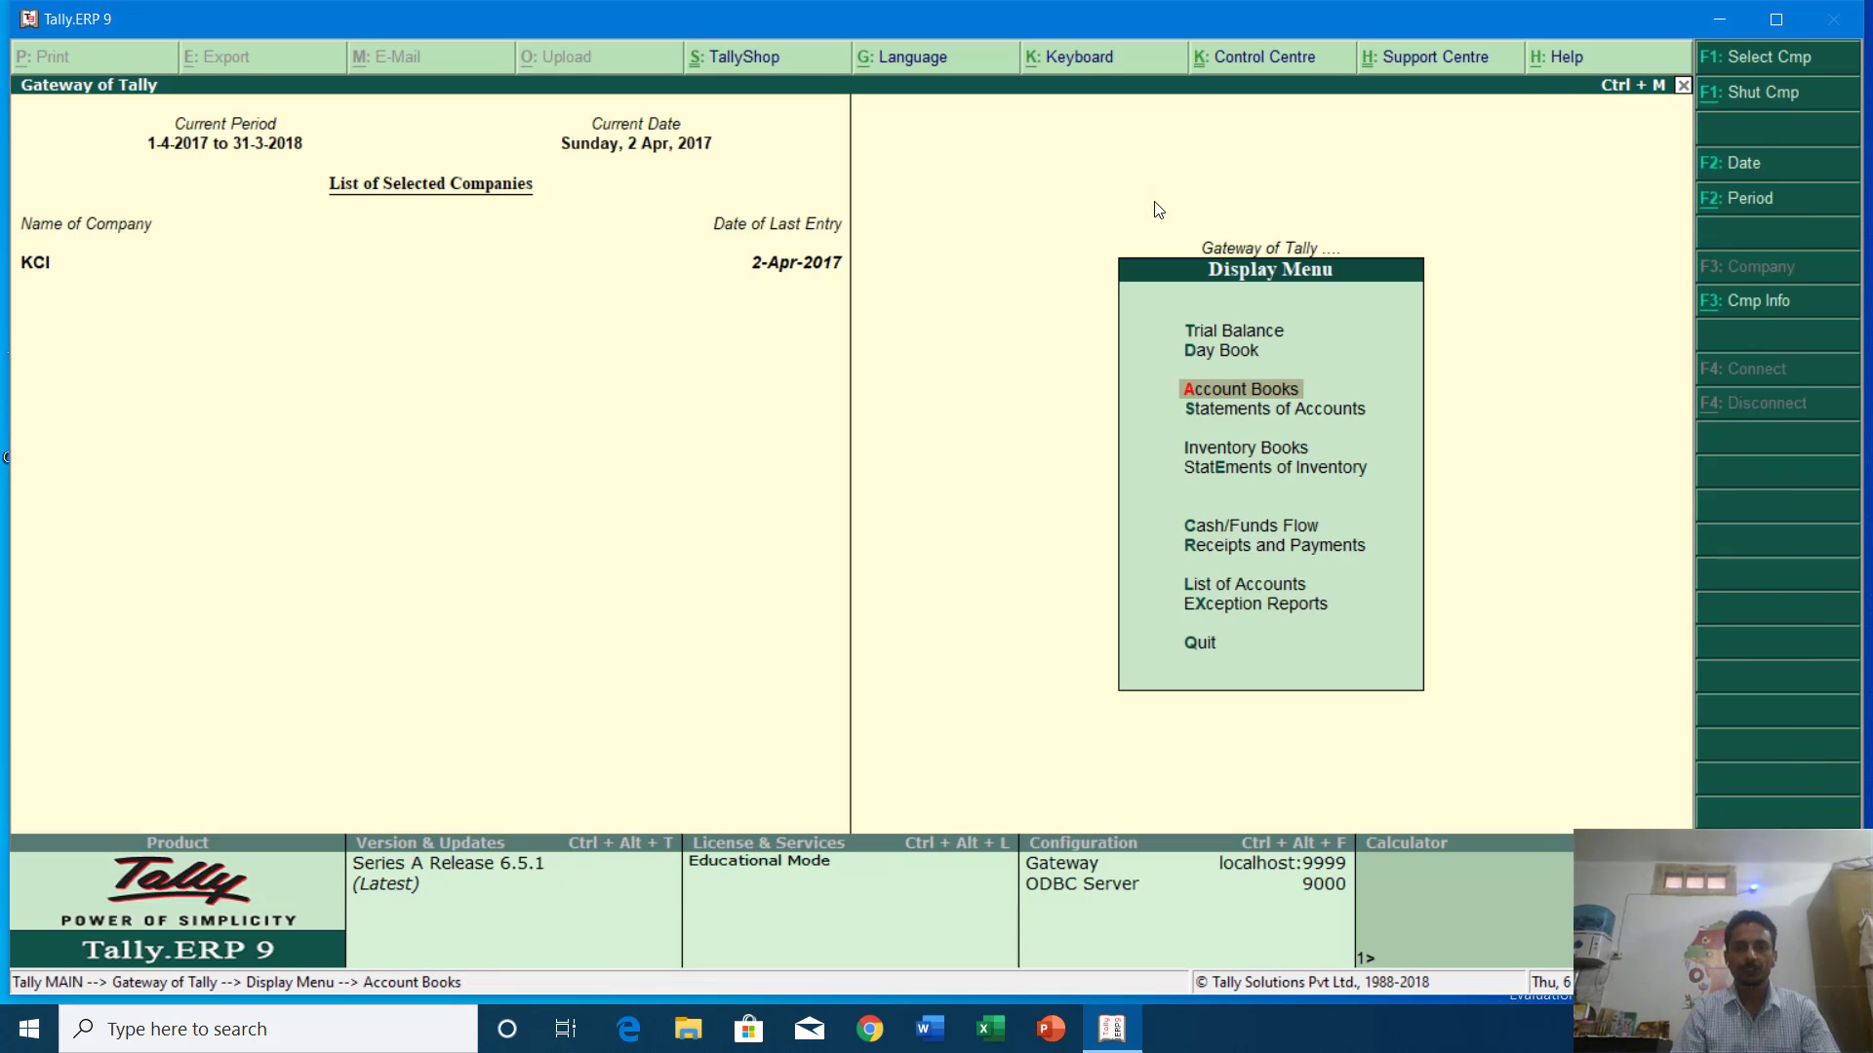
Open the 2-Apr-2017 Day Book and step through the four Contra entries.
{"action": "key", "text": "Up"}
{"action": "key", "text": "Return"}
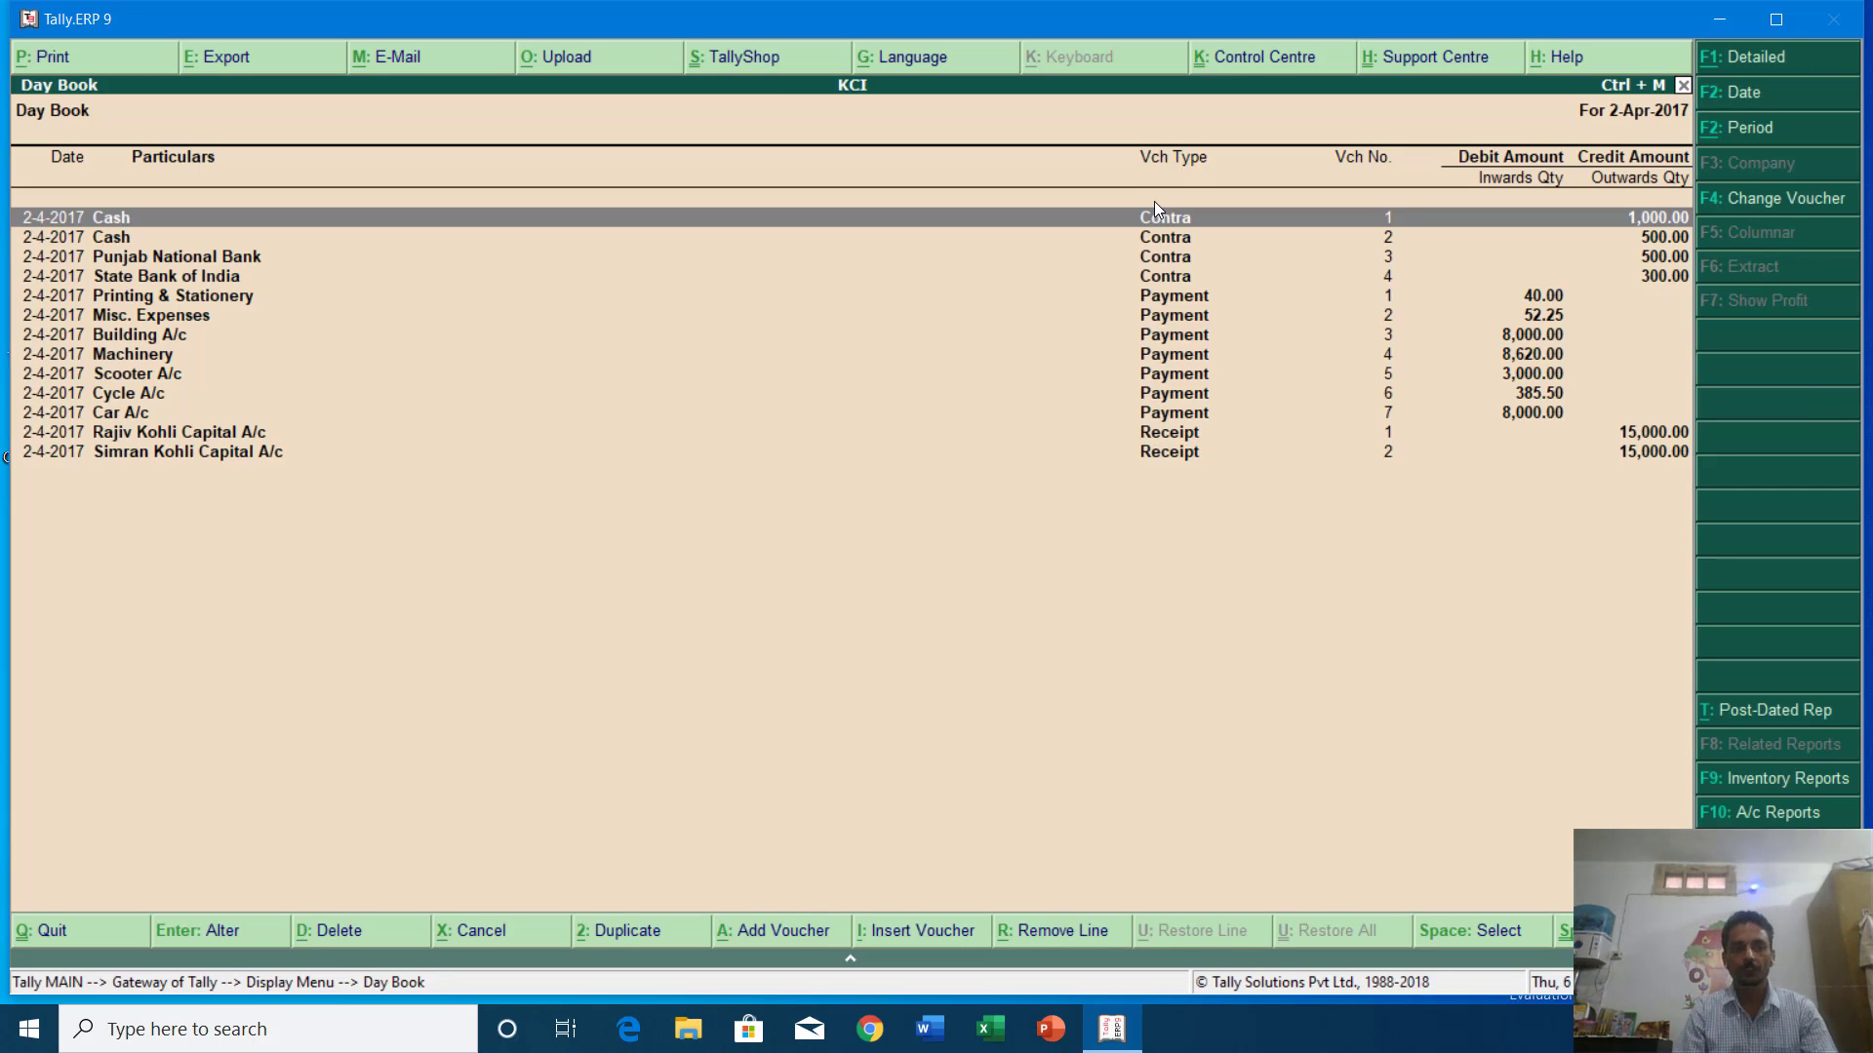
{"action": "key", "text": "Down"}
{"action": "key", "text": "Down"}
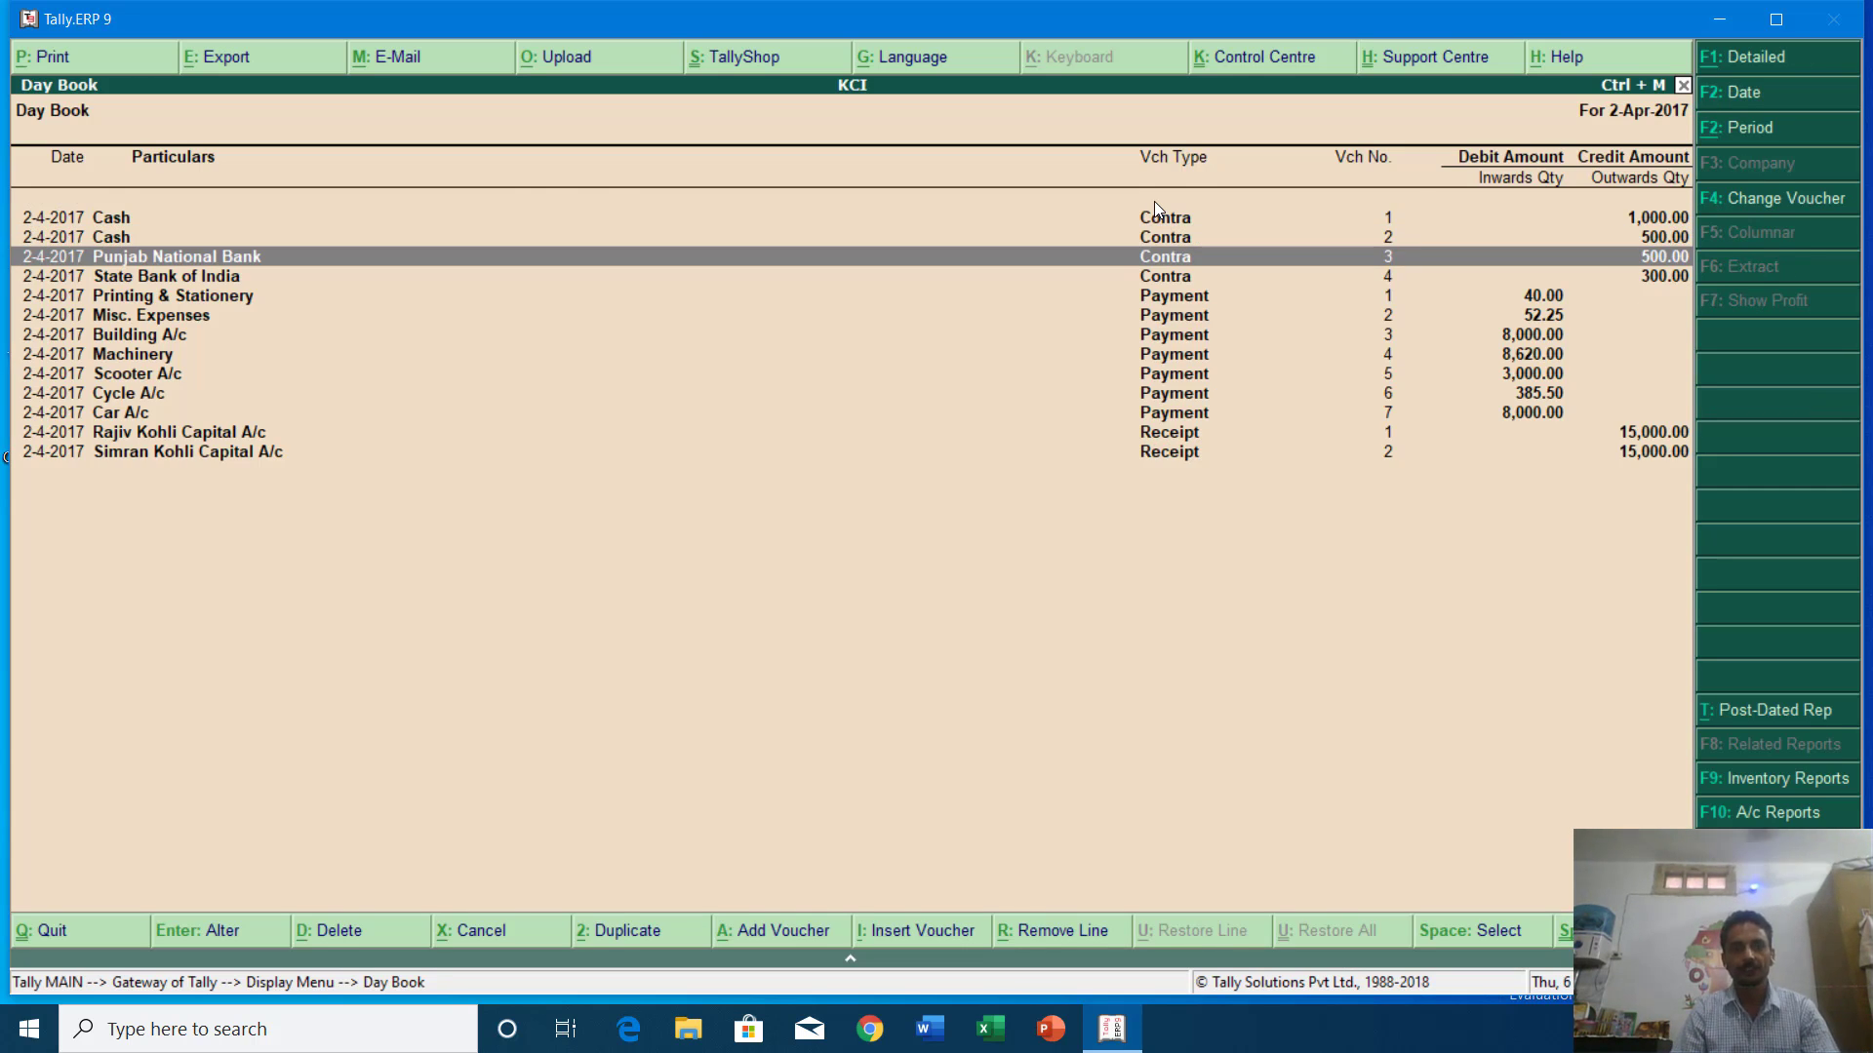
{"action": "key", "text": "Up"}
{"action": "key", "text": "Up"}
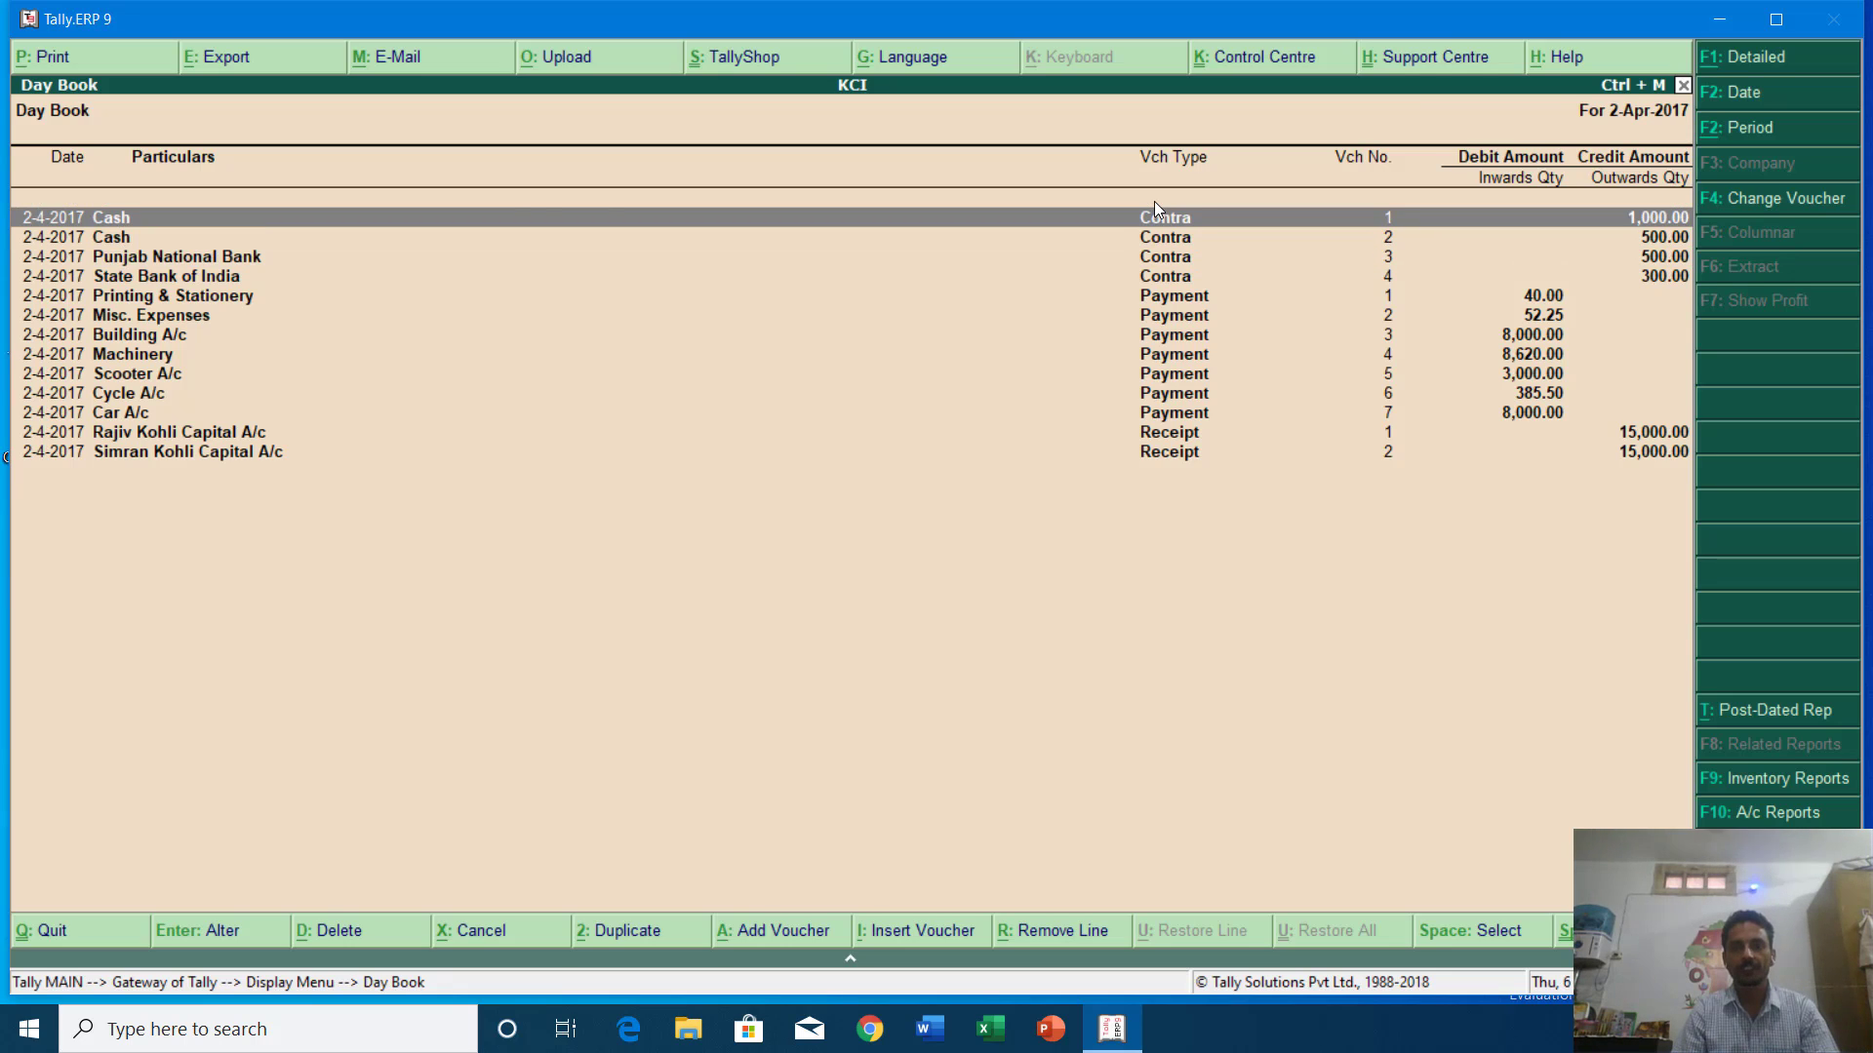
{"action": "key", "text": "Down"}
{"action": "key", "text": "Up"}
{"action": "key", "text": "Down"}
{"action": "key", "text": "Down"}
{"action": "key", "text": "Down"}
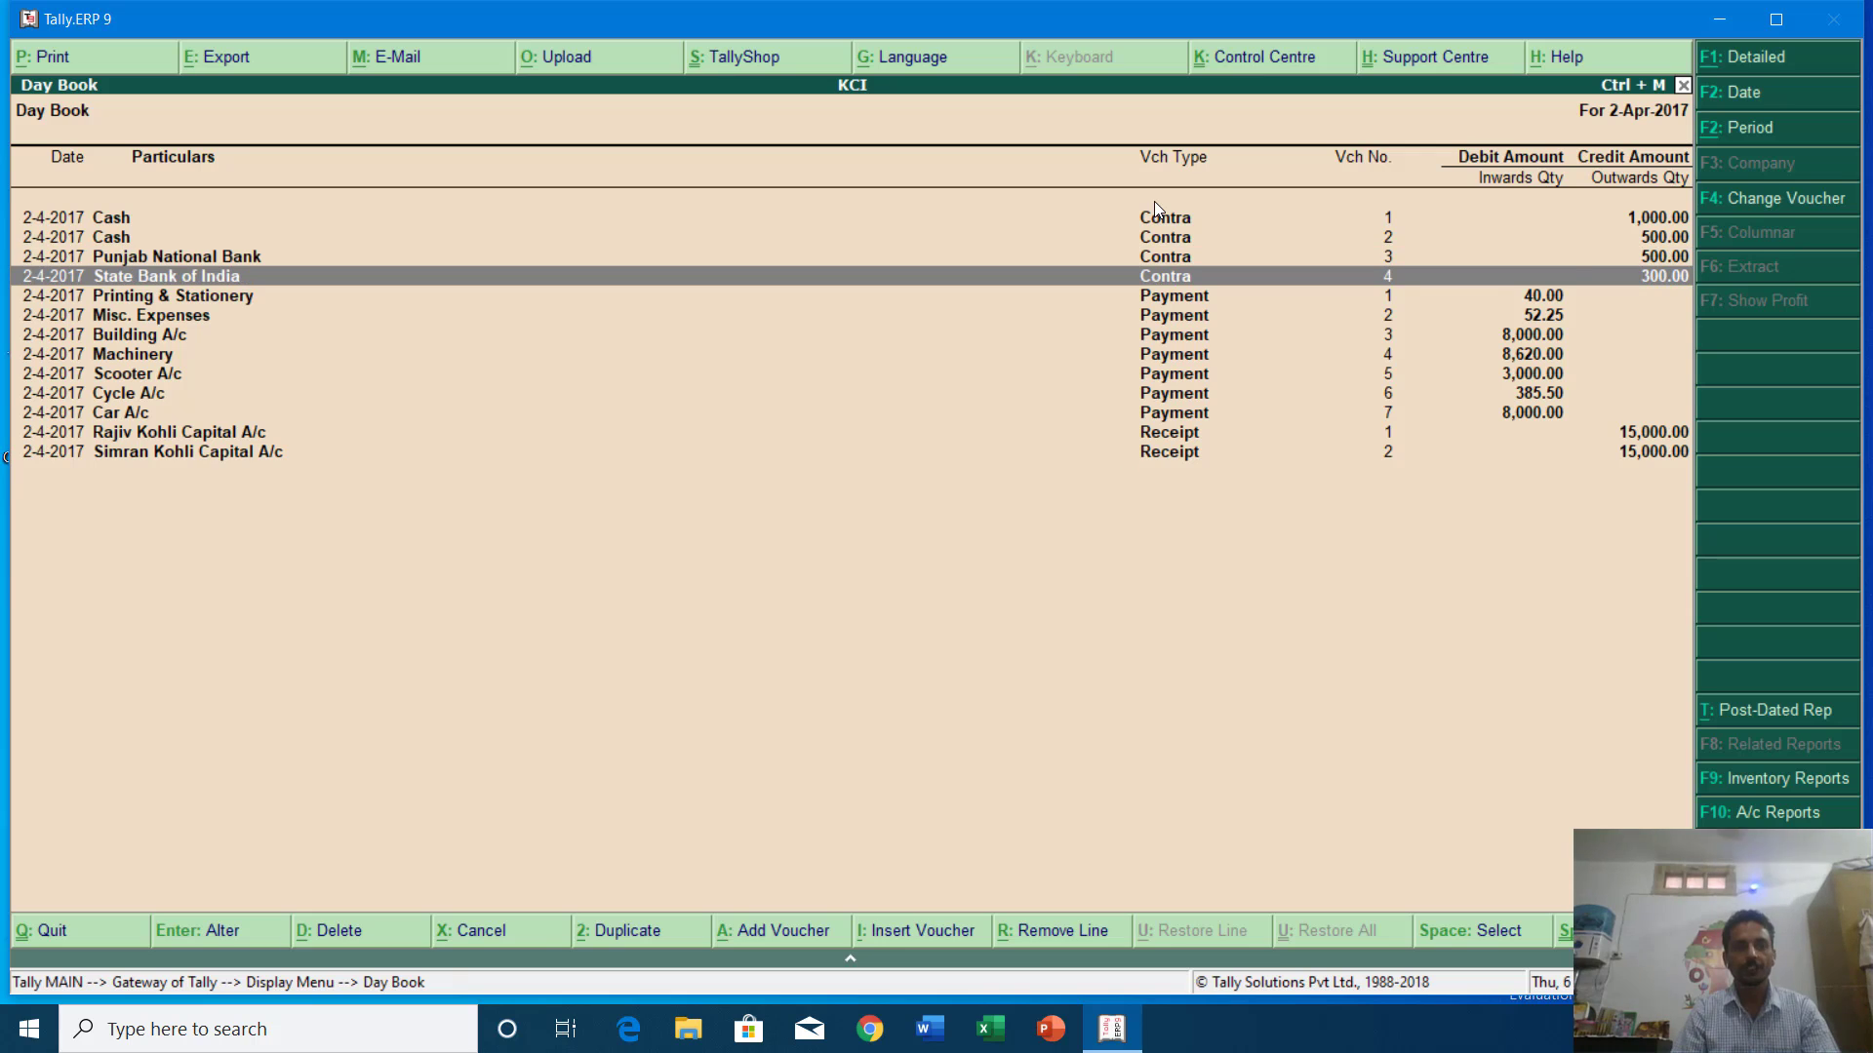
{"action": "key", "text": "Up"}
{"action": "key", "text": "Down"}
{"action": "key", "text": "Up"}
{"action": "key", "text": "Up"}
{"action": "key", "text": "Up"}
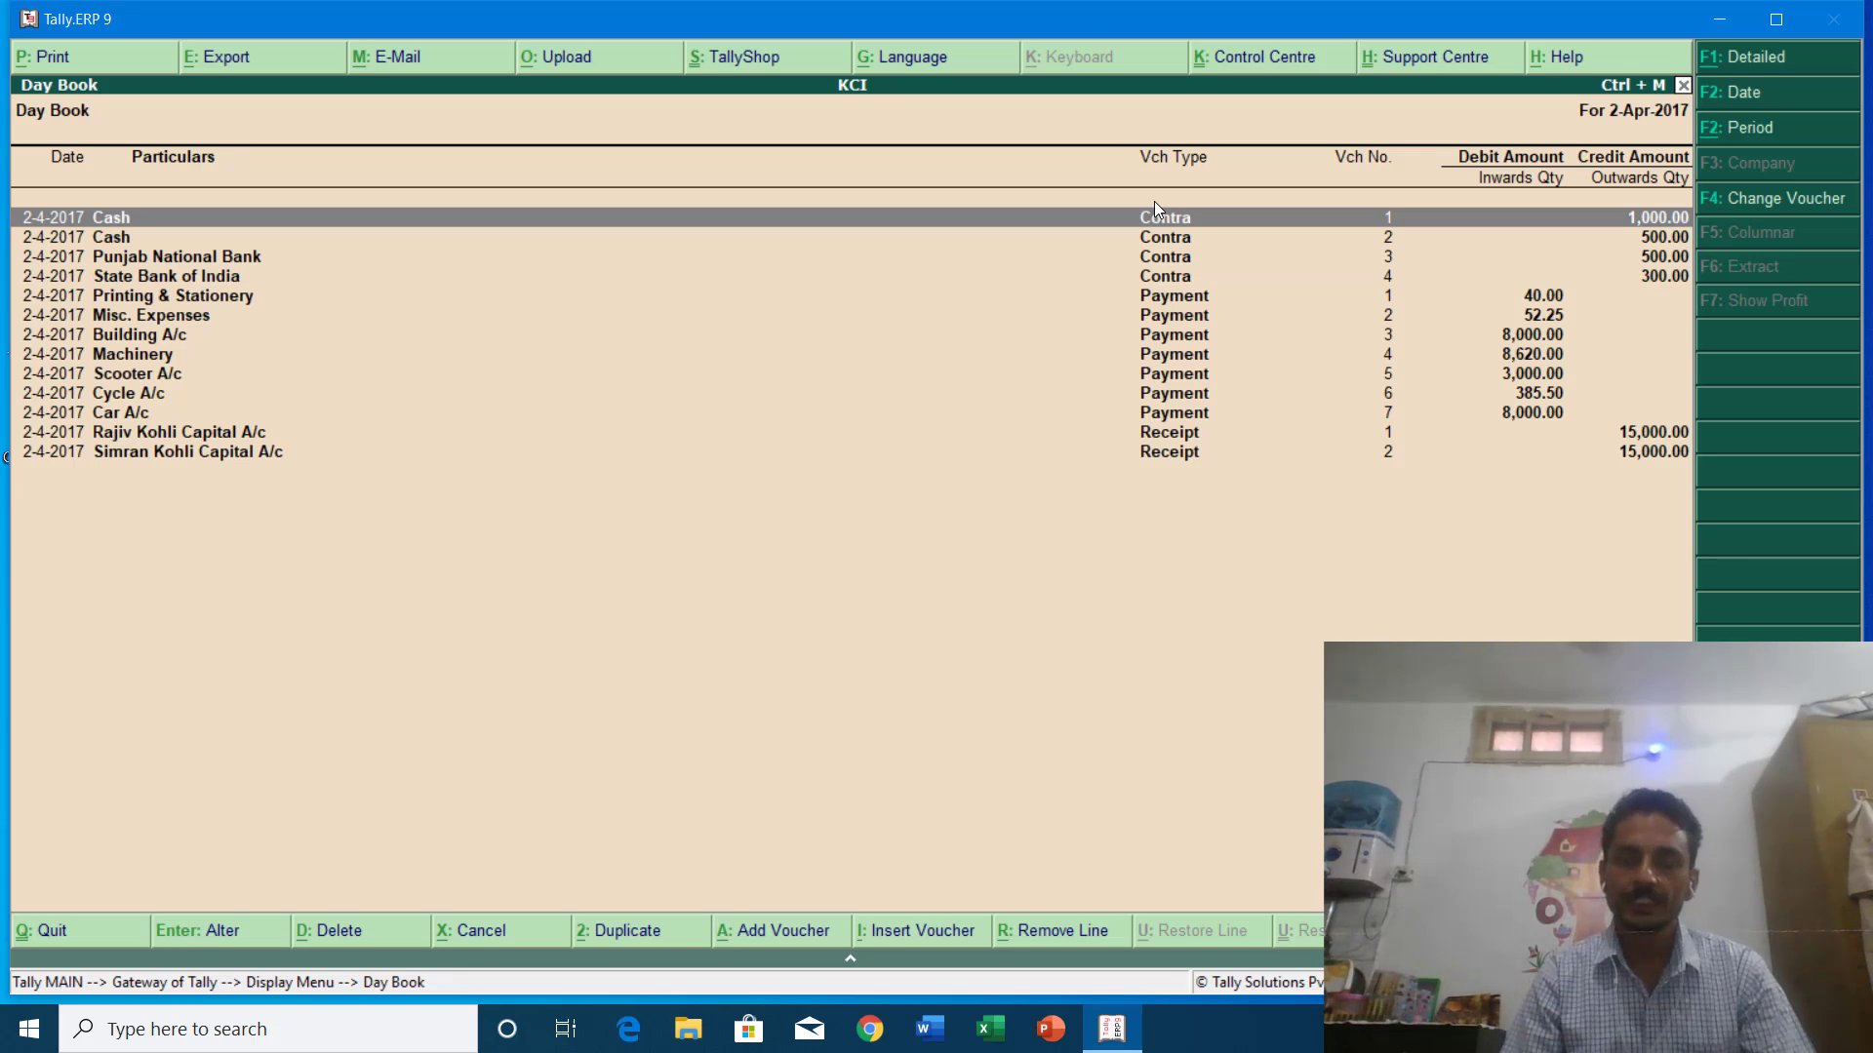